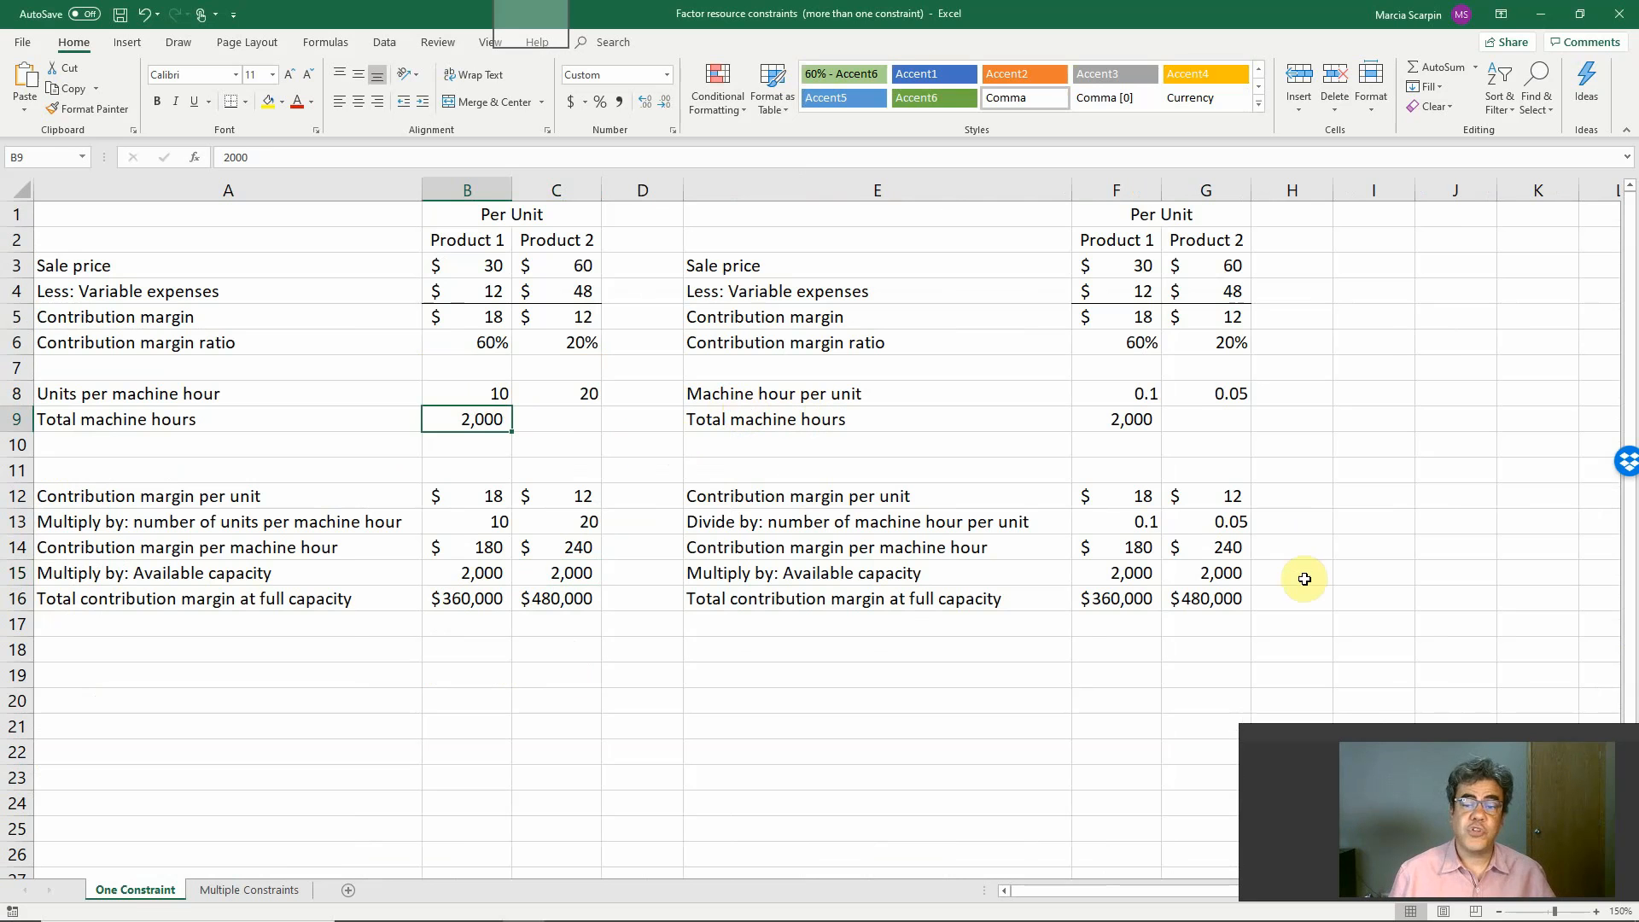
Inspect the formula behind Product 2's contribution margin per machine hour in cell C14
double_click(554, 550)
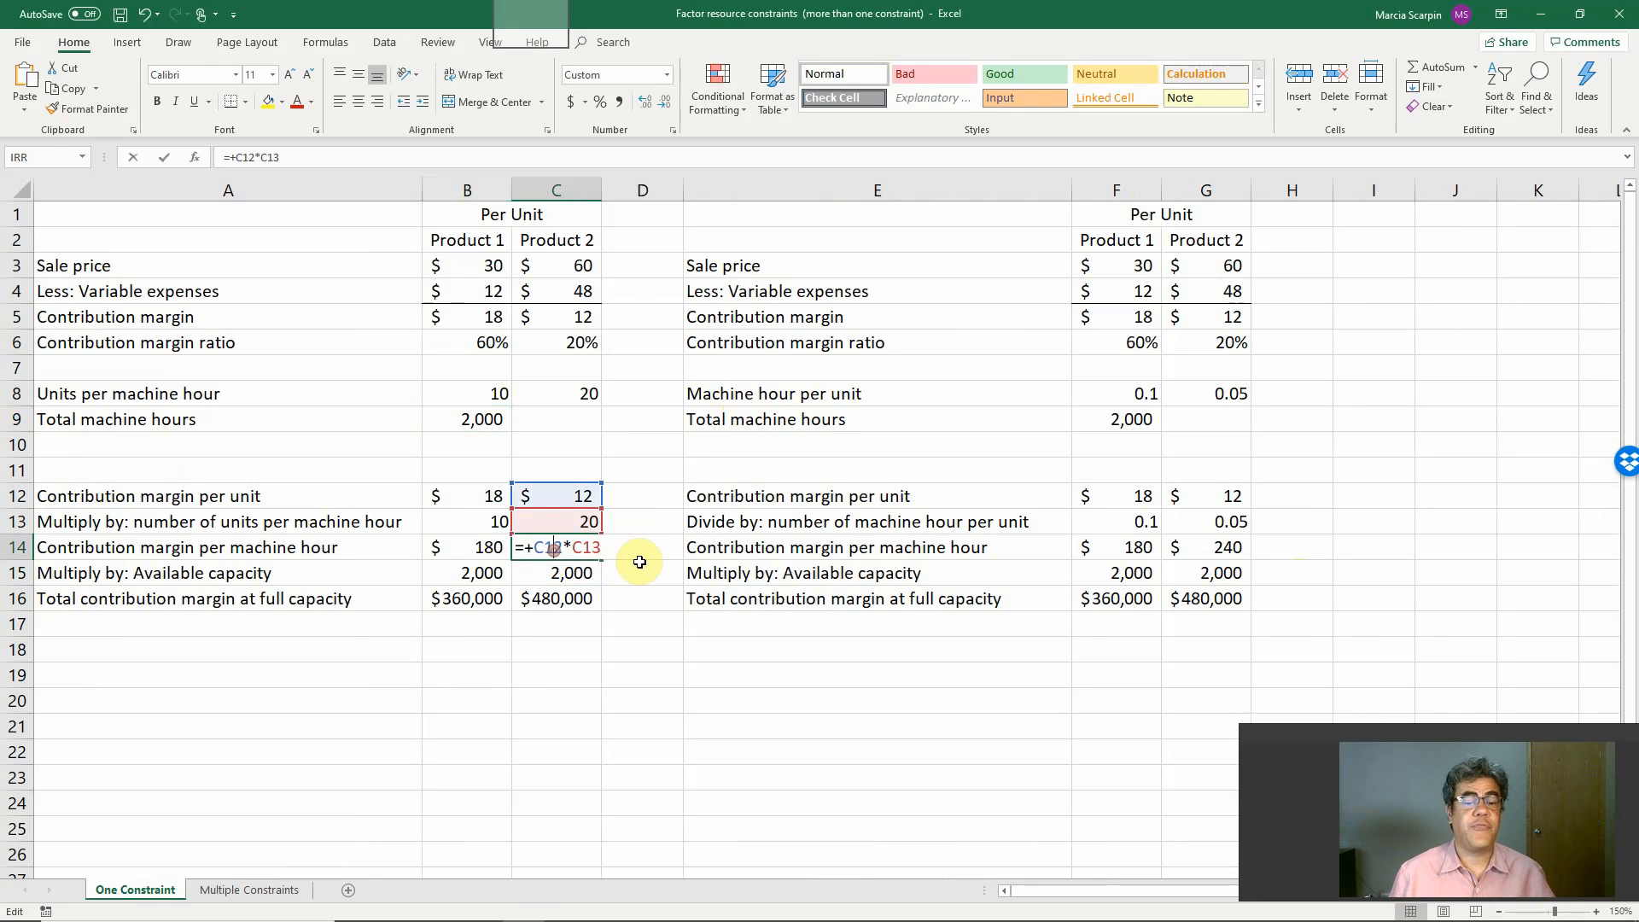
click(608, 623)
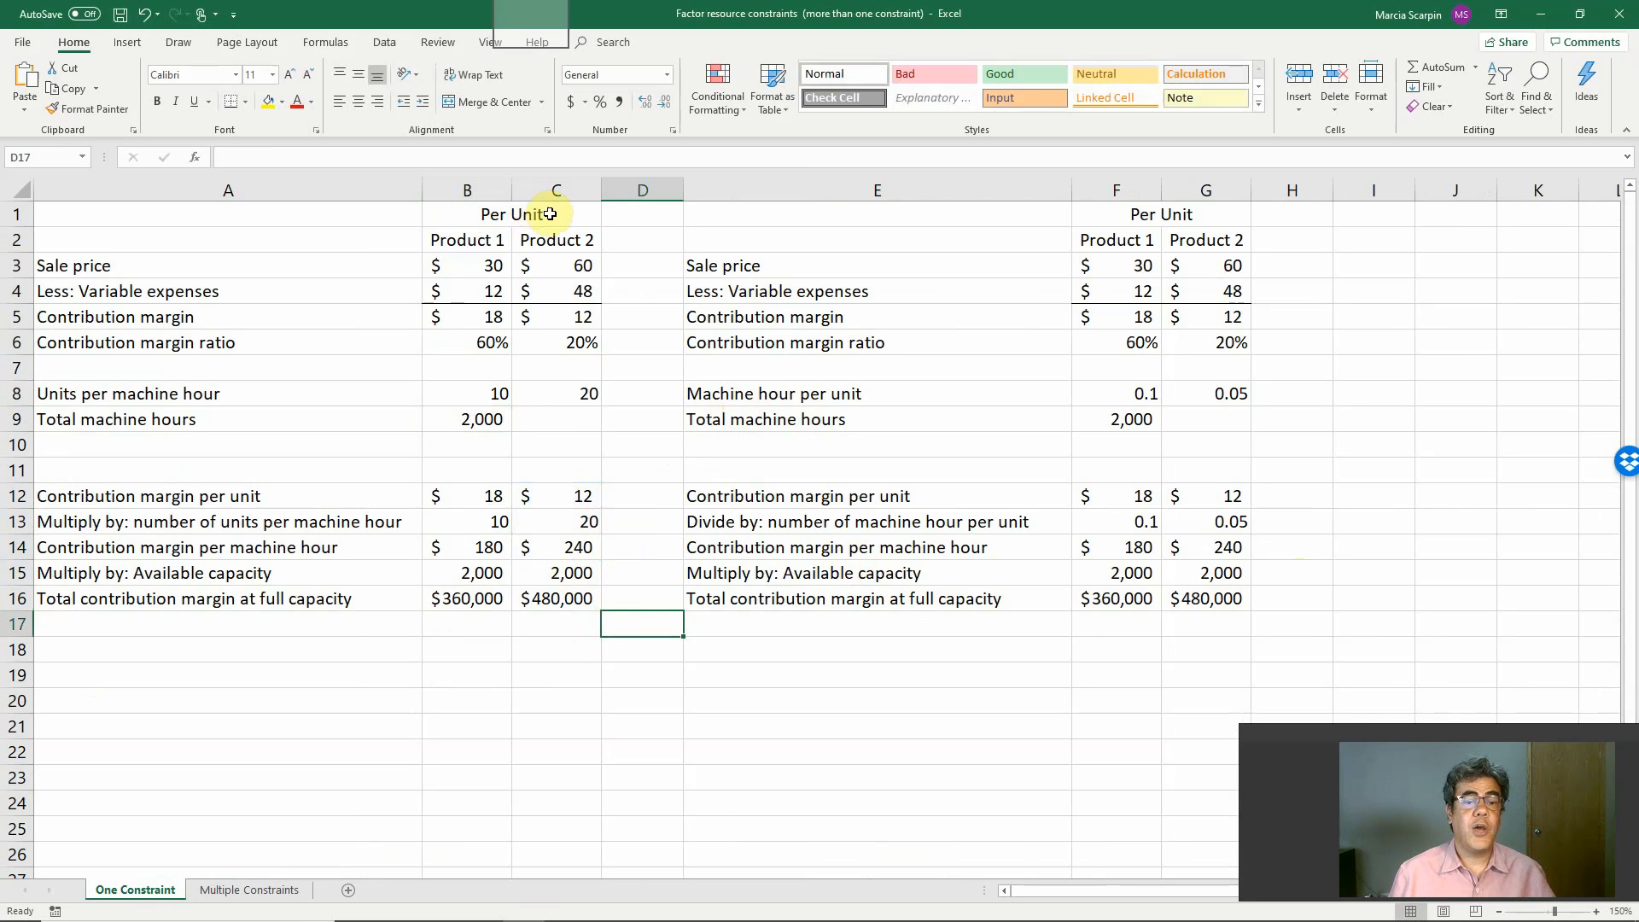
click(564, 549)
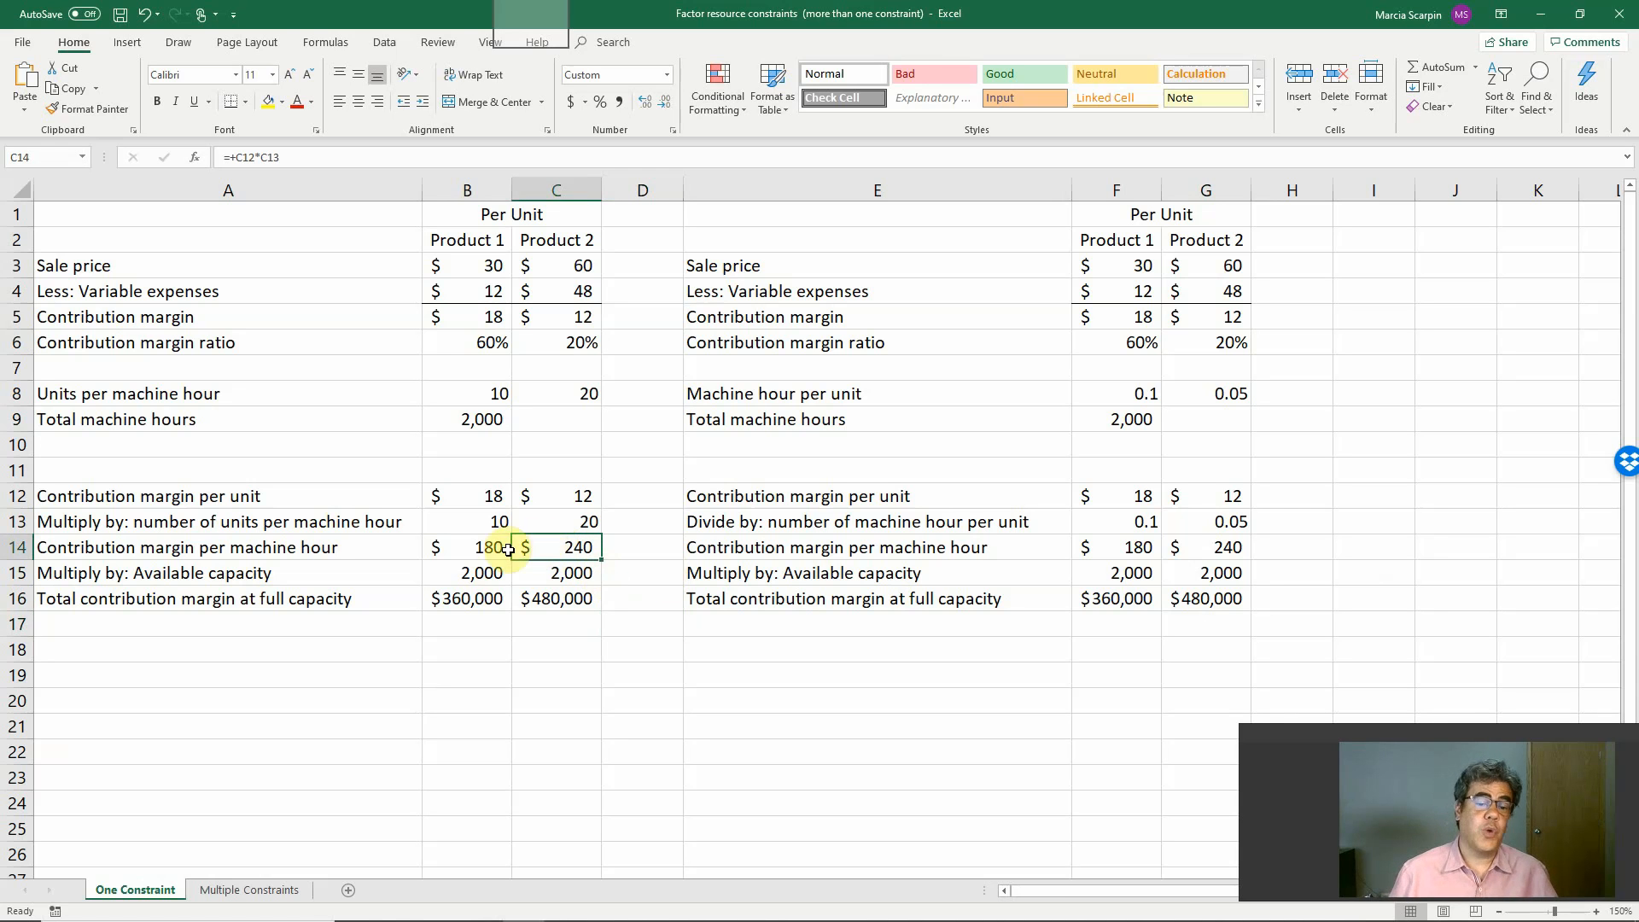
Set Product 1's available capacity in cell B15 to 0
click(483, 573)
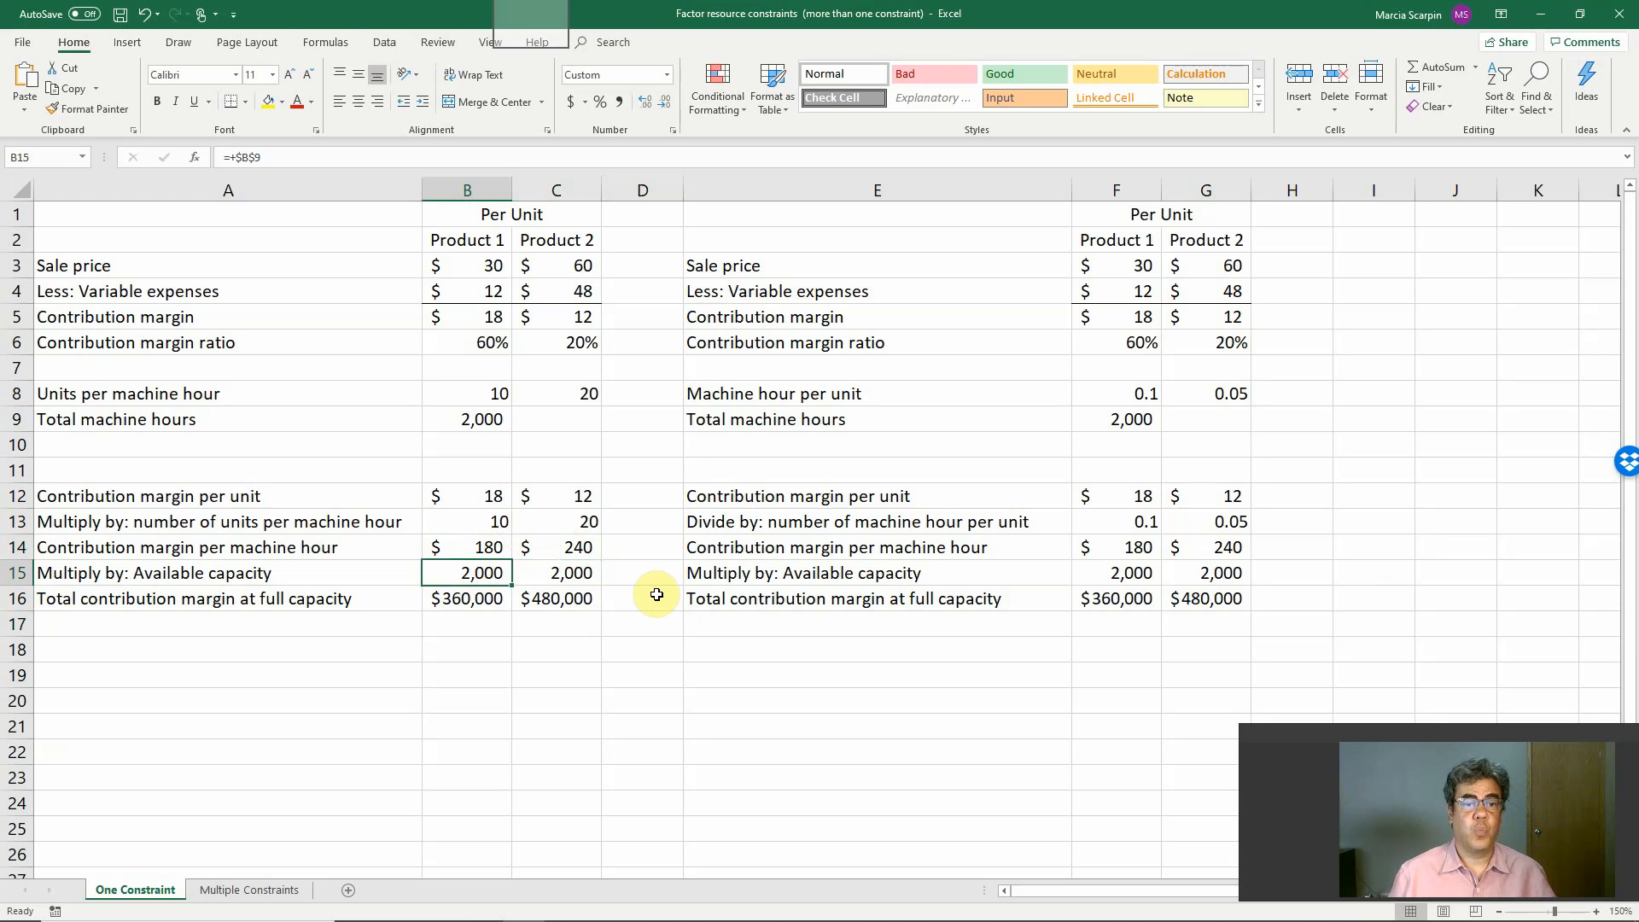
text(0)
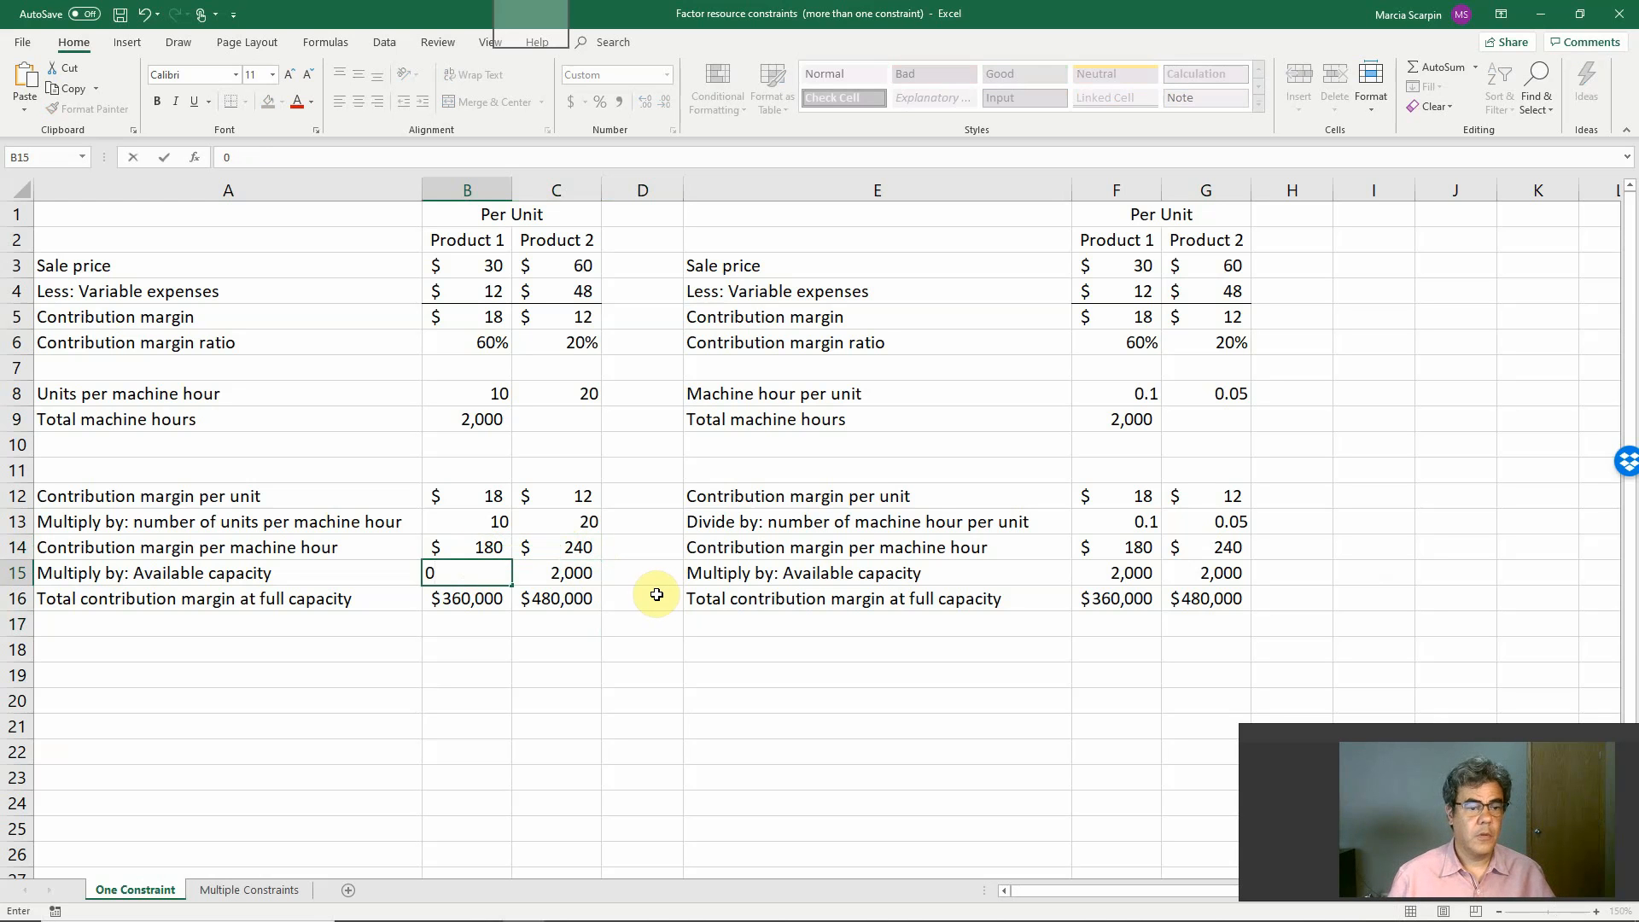
key(Return)
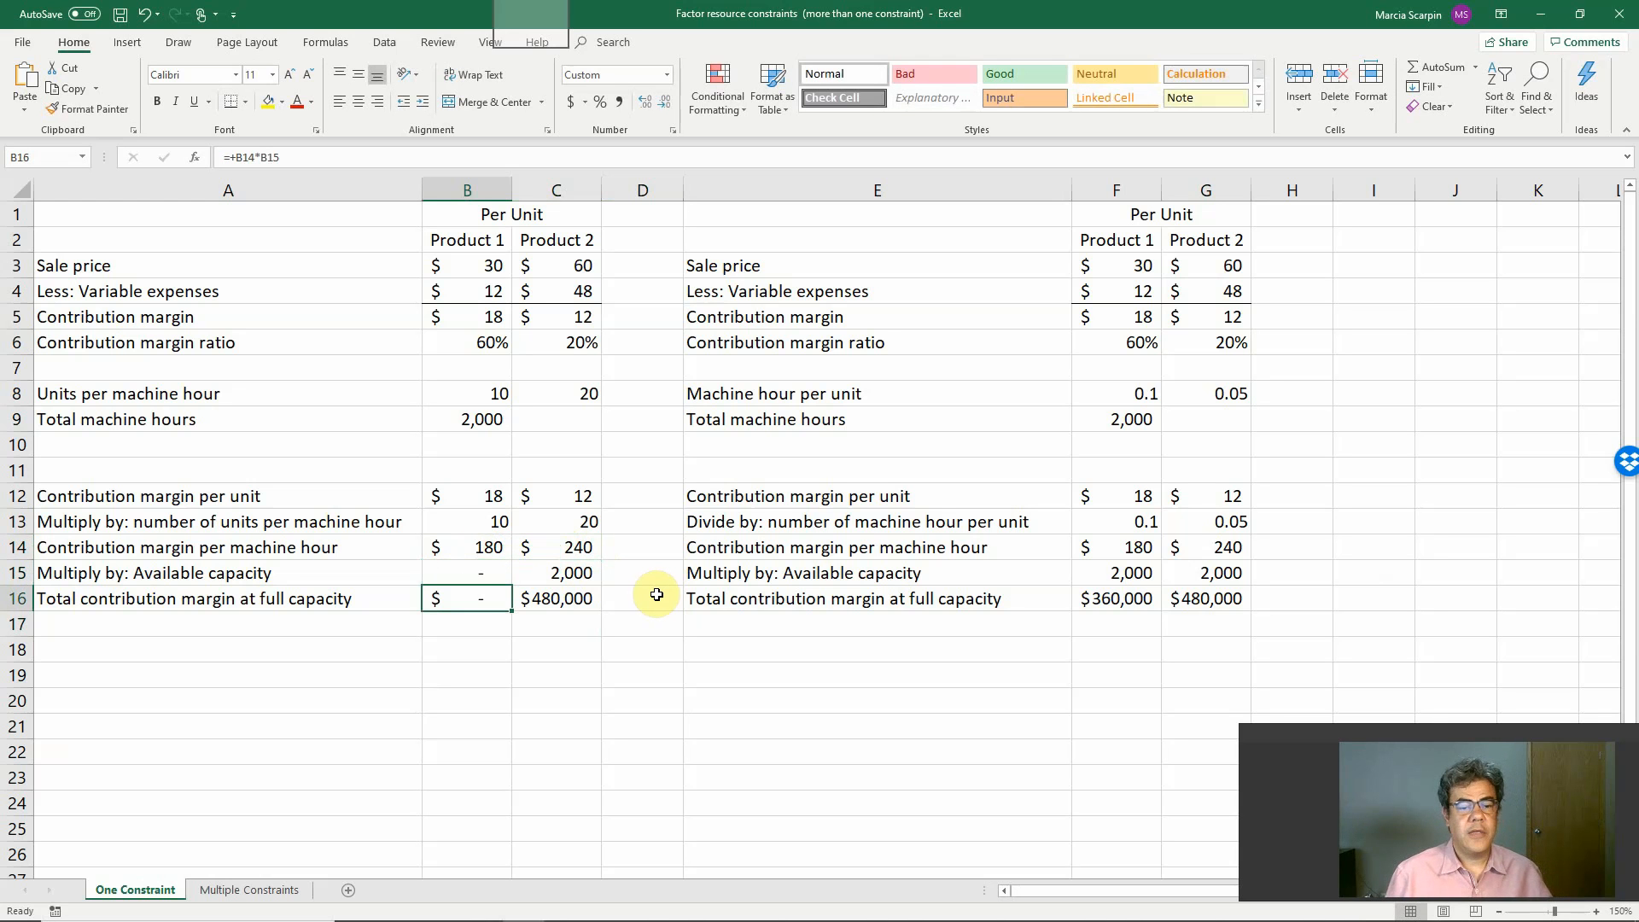
key(Up)
key(Right)
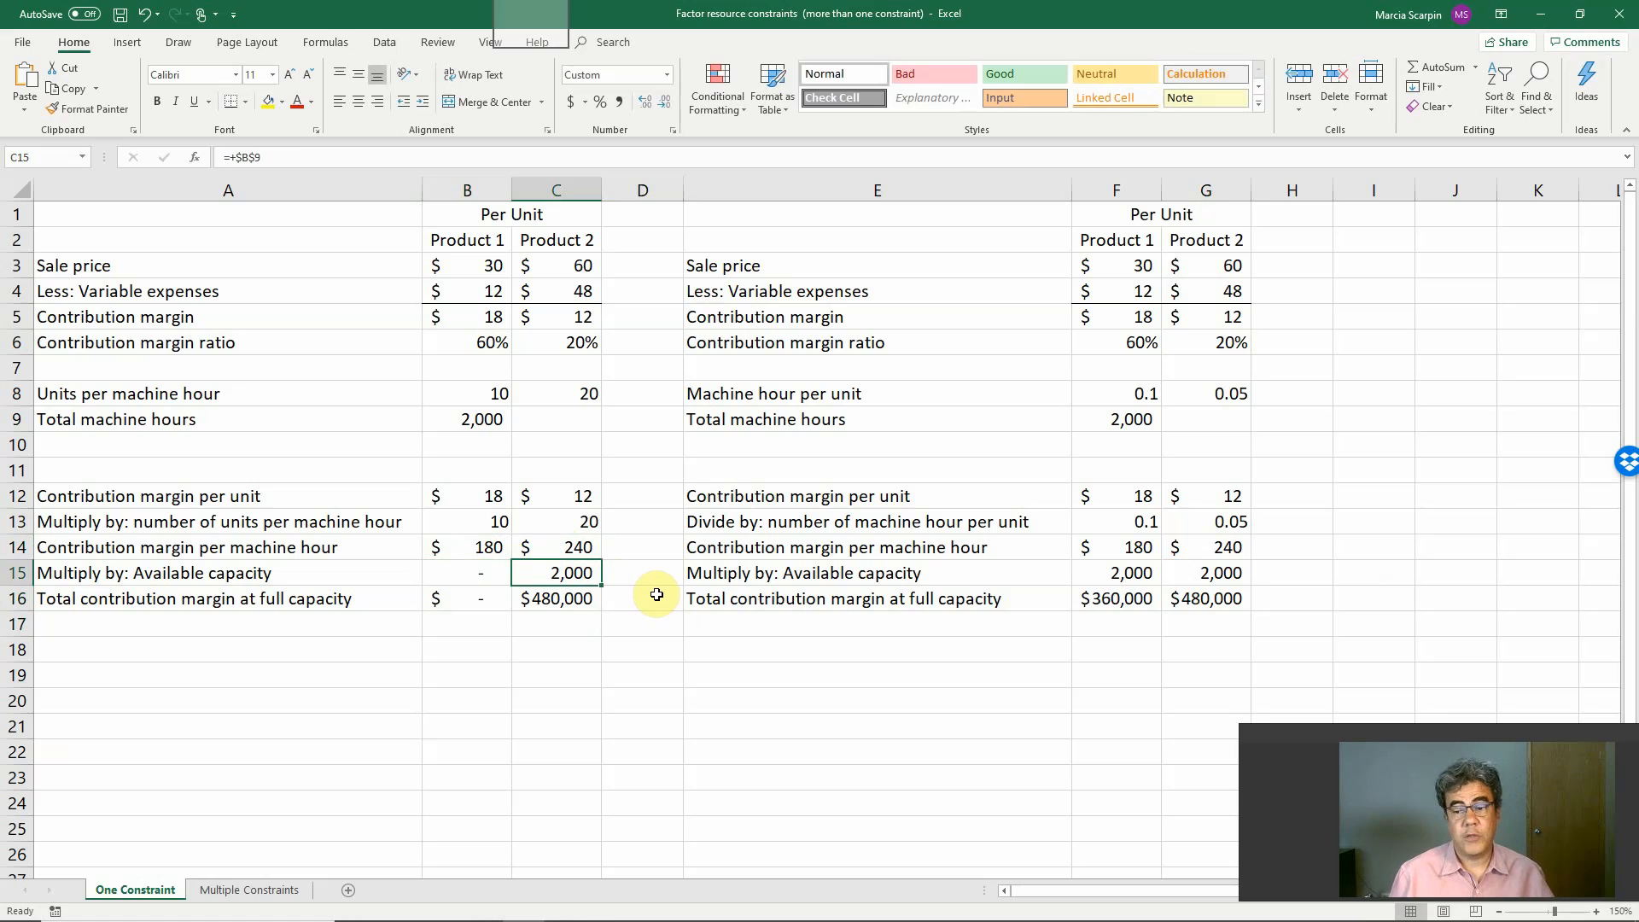
Compare the machine hours per unit on the One Constraint sheet with the Machine 1 and Machine 2 hours on the Multiple Constraints sheet
click(1141, 388)
drag(1177, 388, 1197, 394)
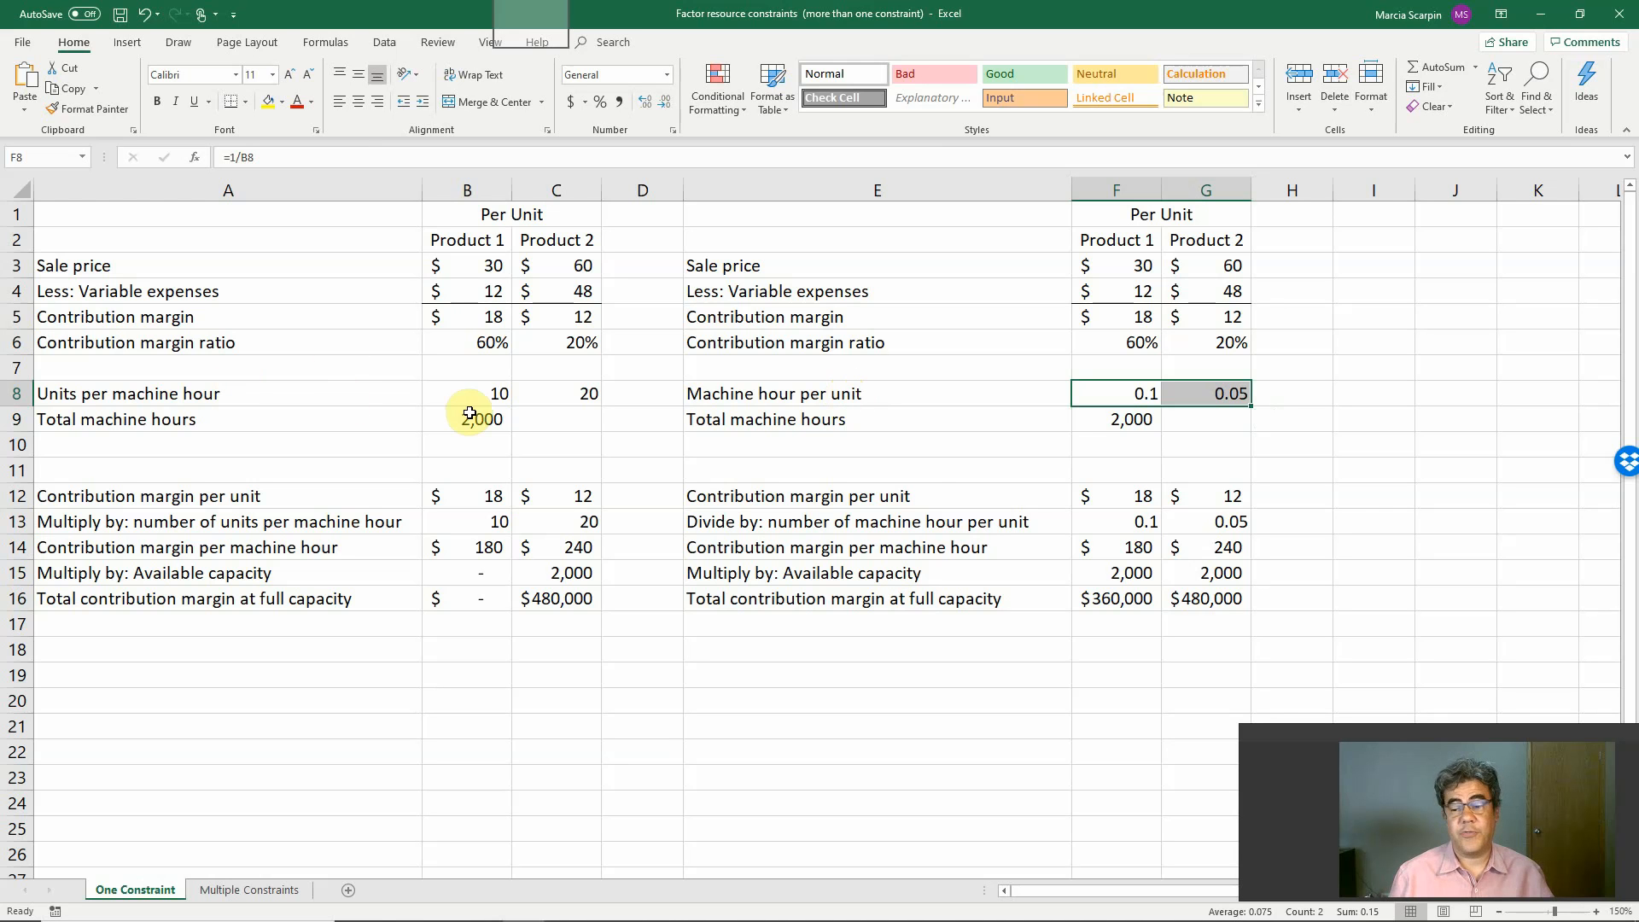
click(1097, 445)
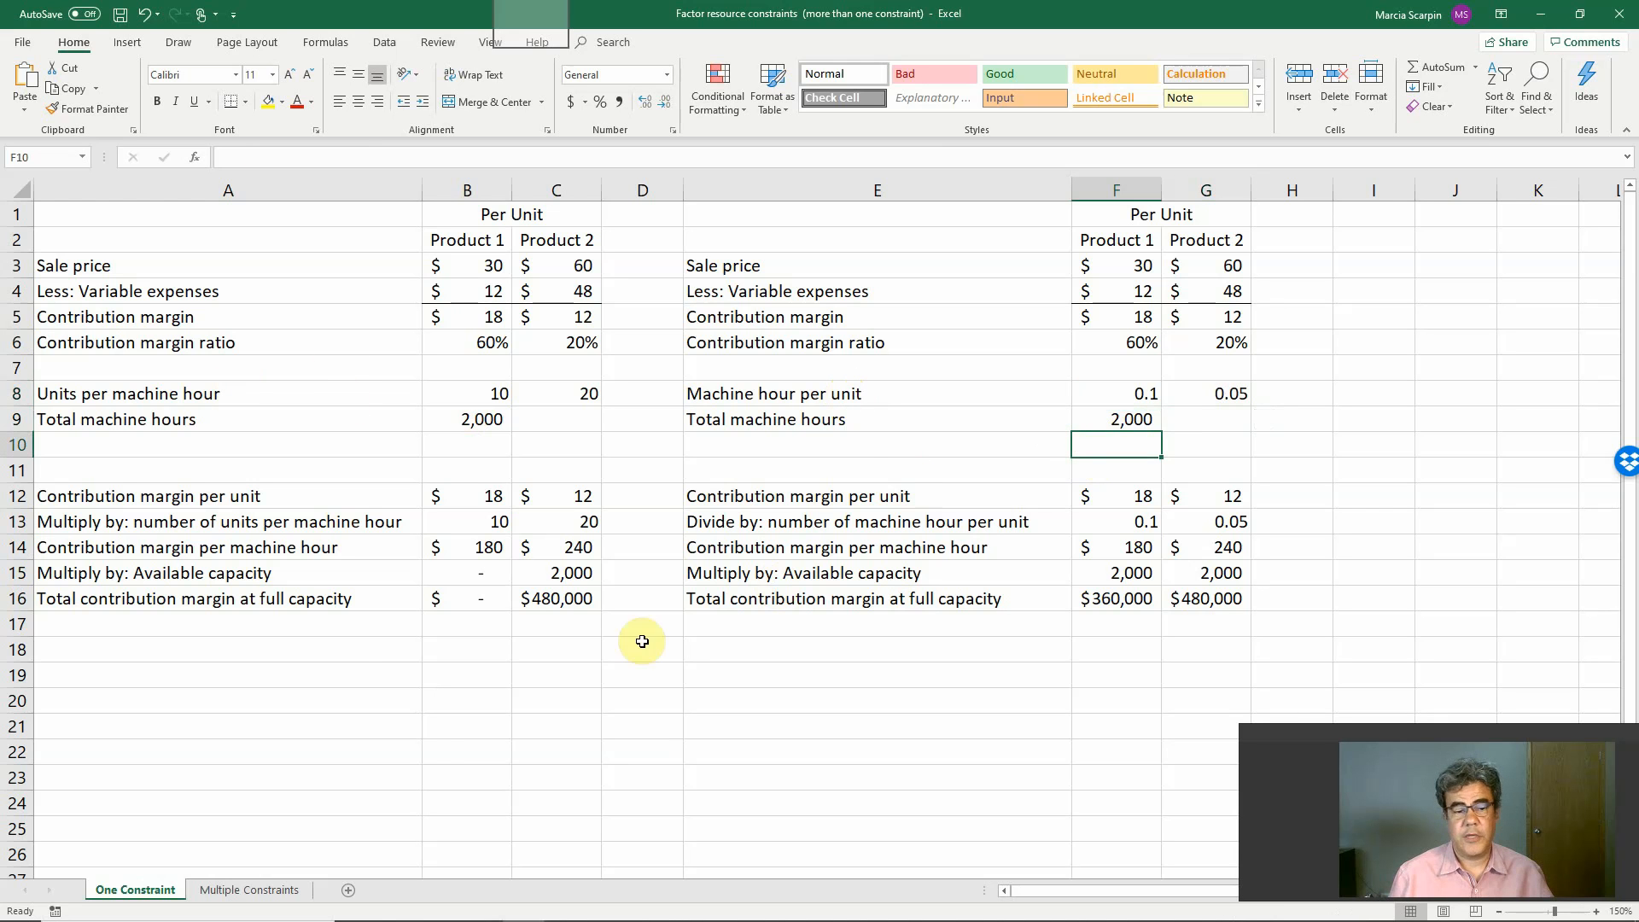
click(247, 889)
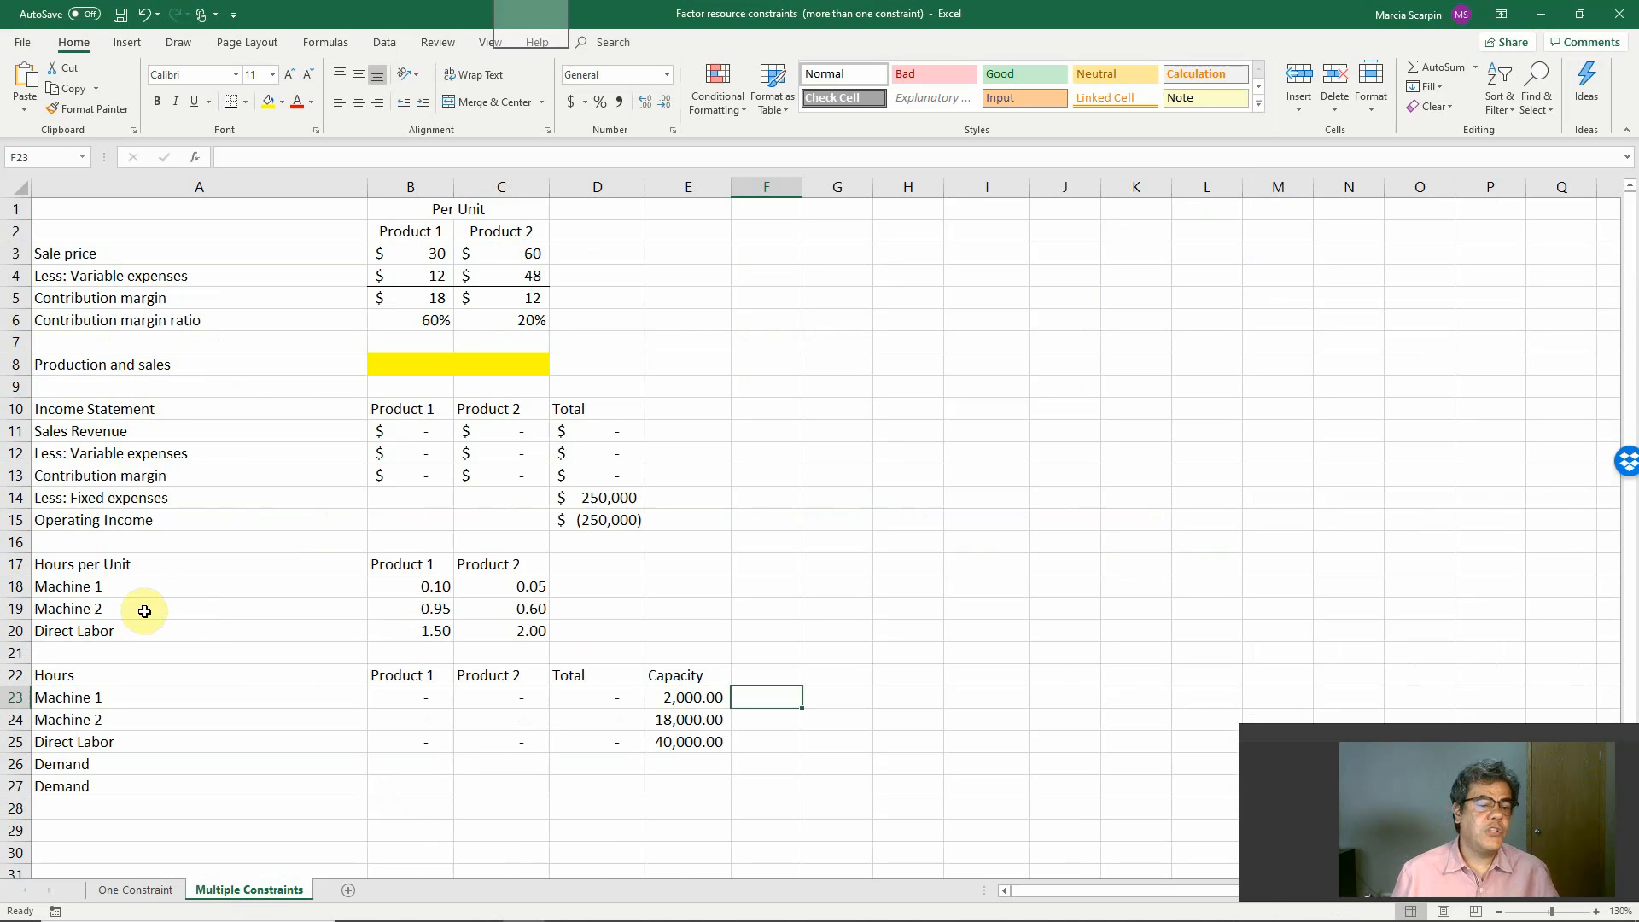
drag(123, 586, 504, 601)
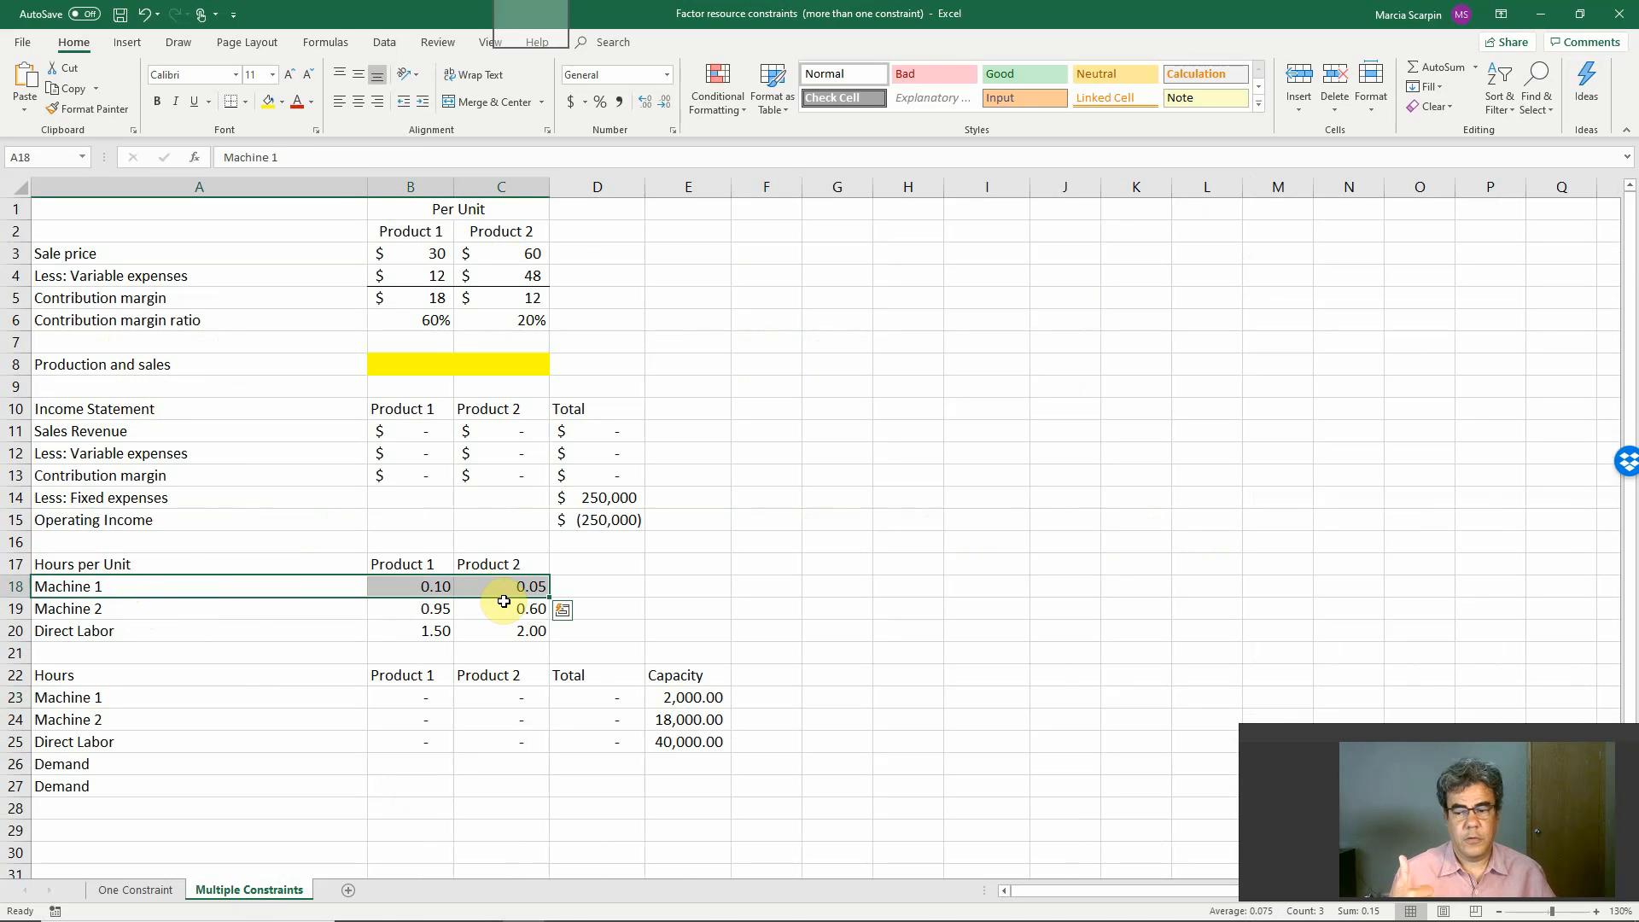
click(103, 609)
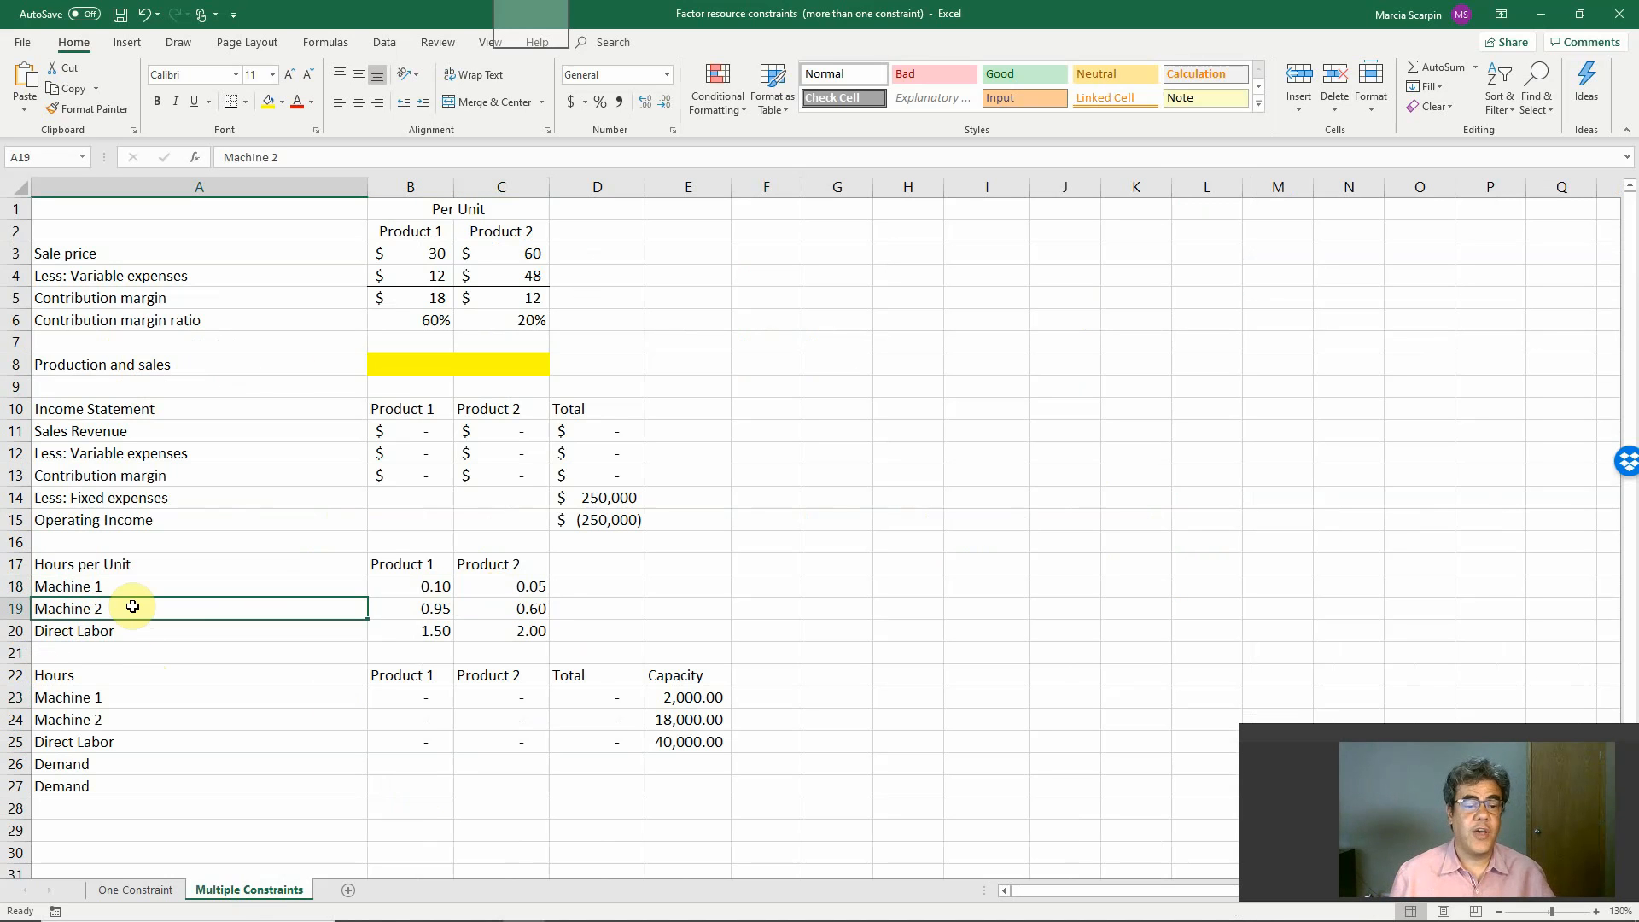
drag(216, 615, 506, 628)
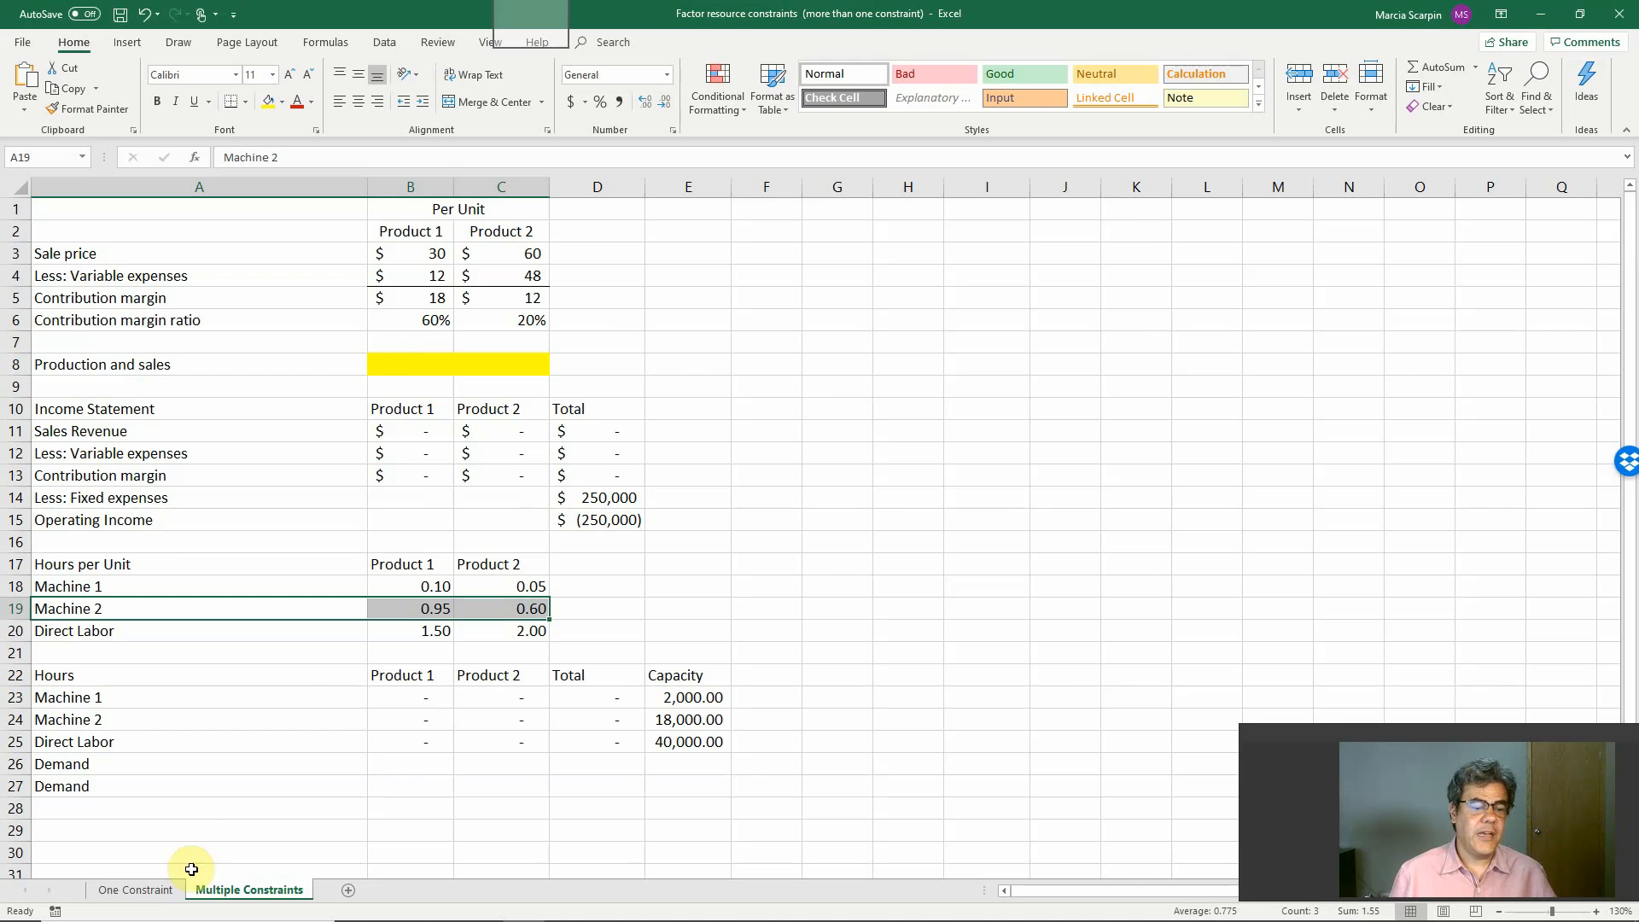
click(128, 889)
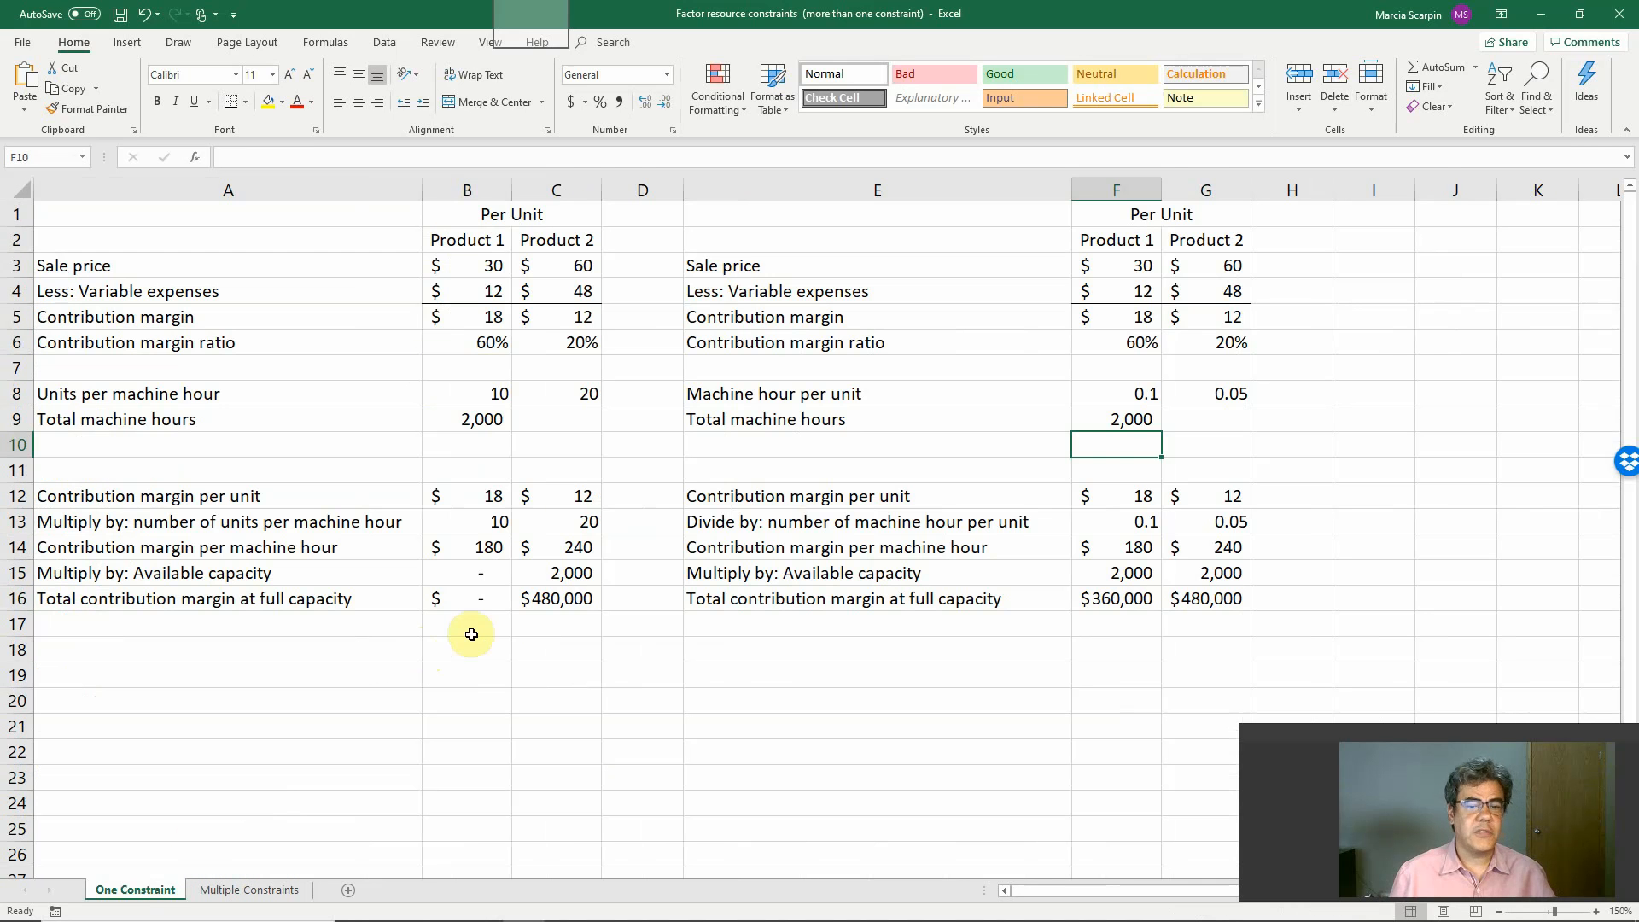
click(577, 575)
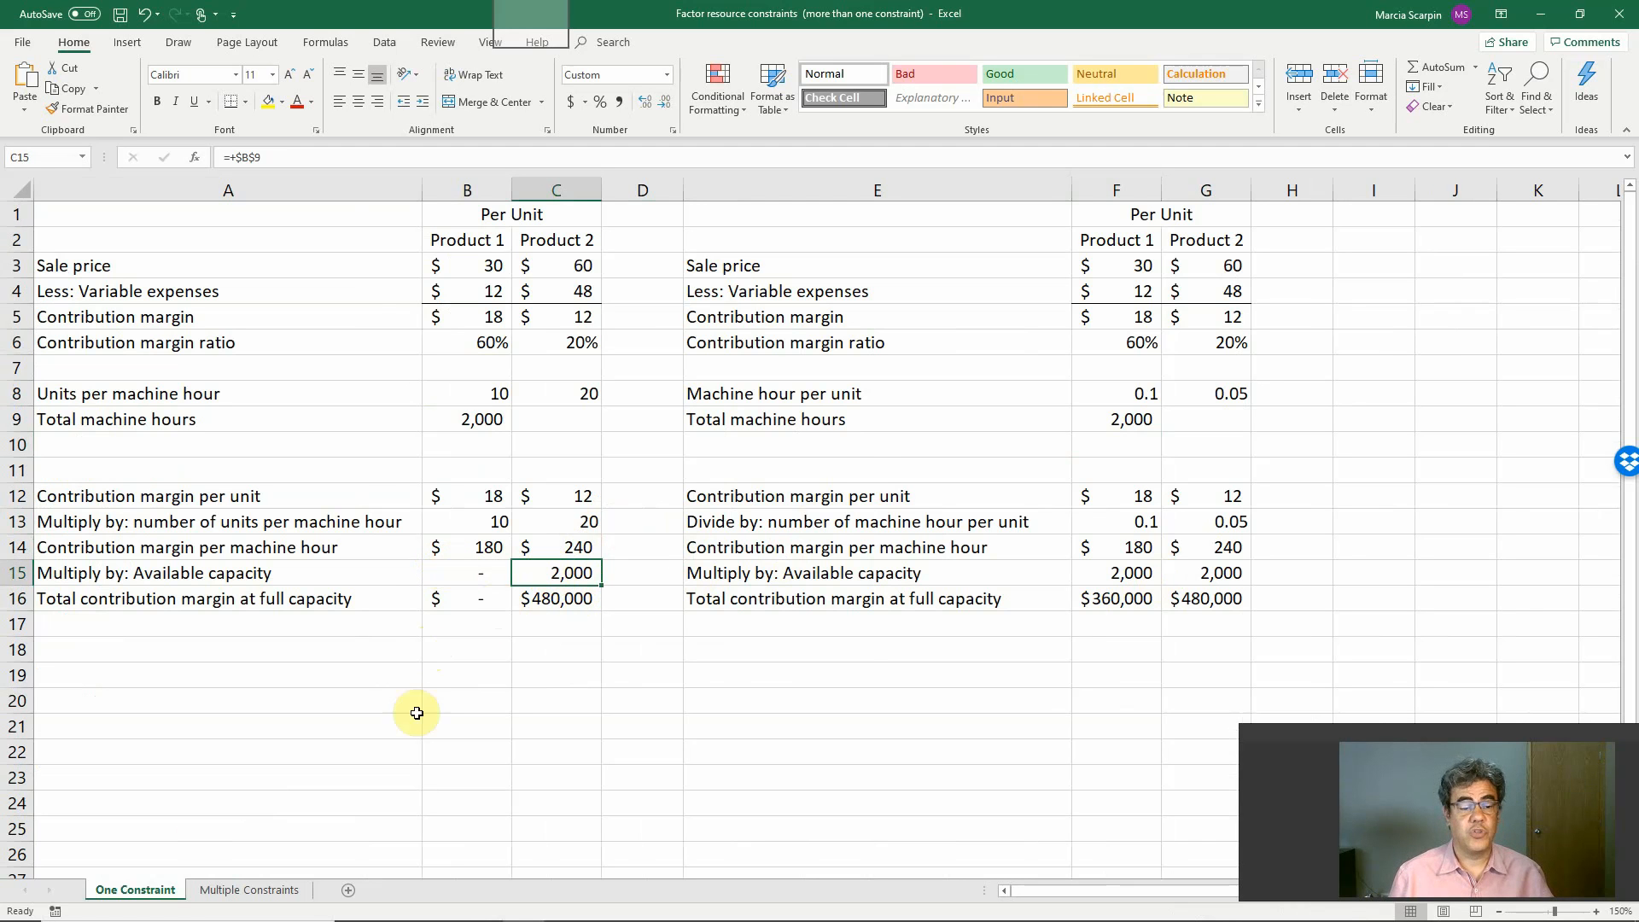
On the Multiple Constraints sheet, set production and sales to 0 for Product 1 and 2,000 for Product 2
click(256, 891)
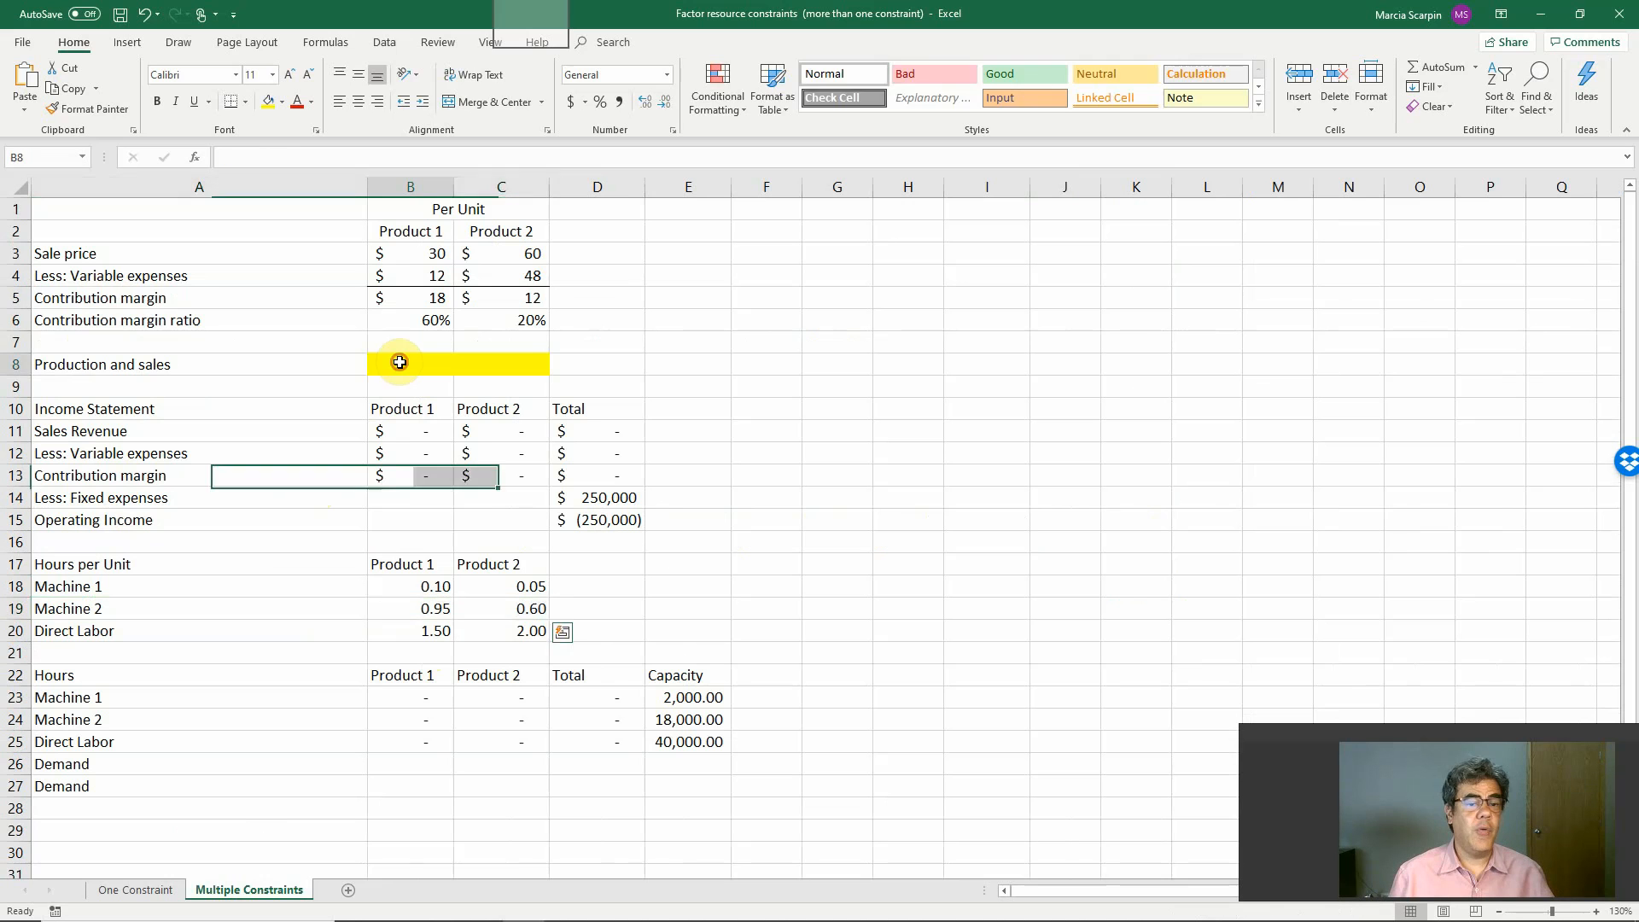
click(399, 363)
text(0)
key(Tab)
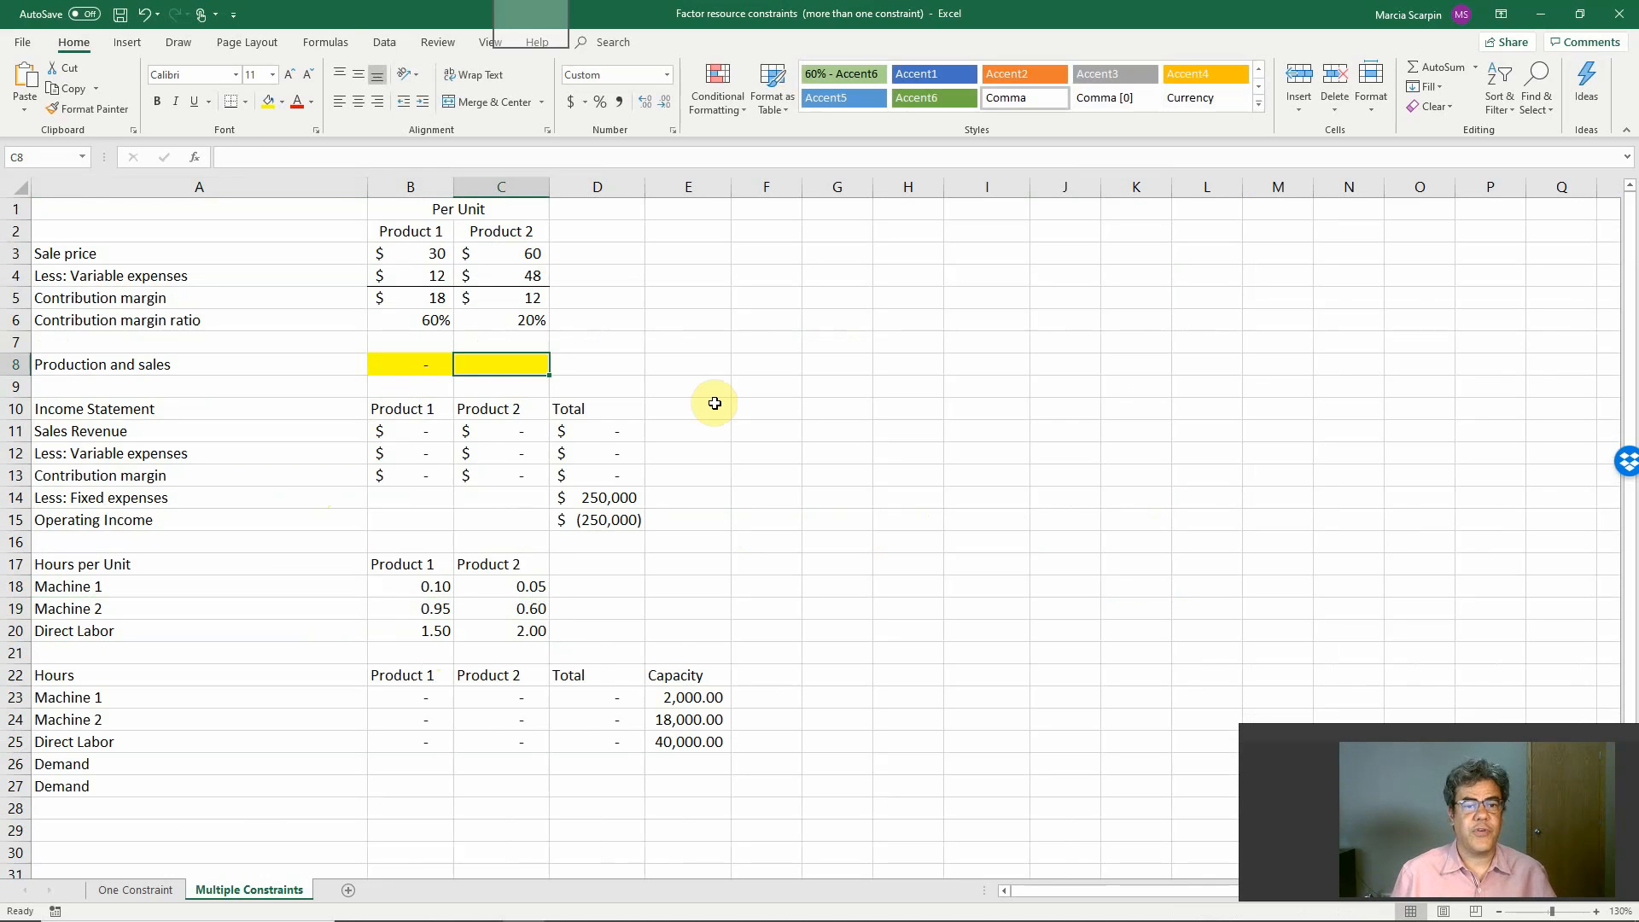
text(2,000)
key(Return)
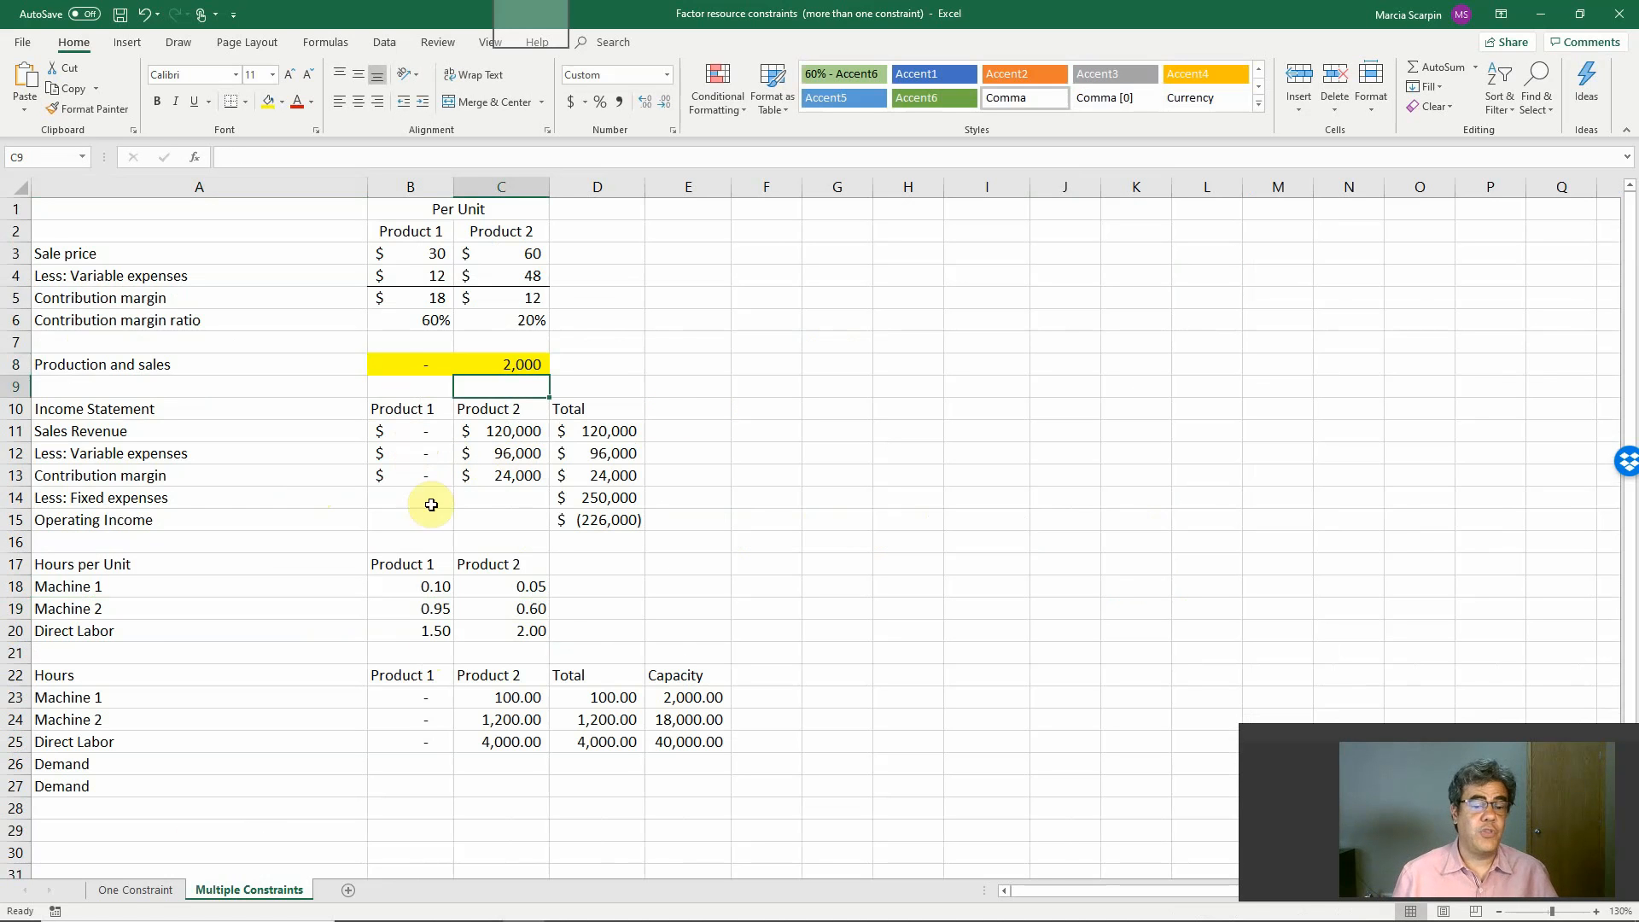
Clear the hours formulas in B23:D25 and the sales revenue and variable expense formulas in B11:C12
drag(409, 701, 622, 749)
key(Delete)
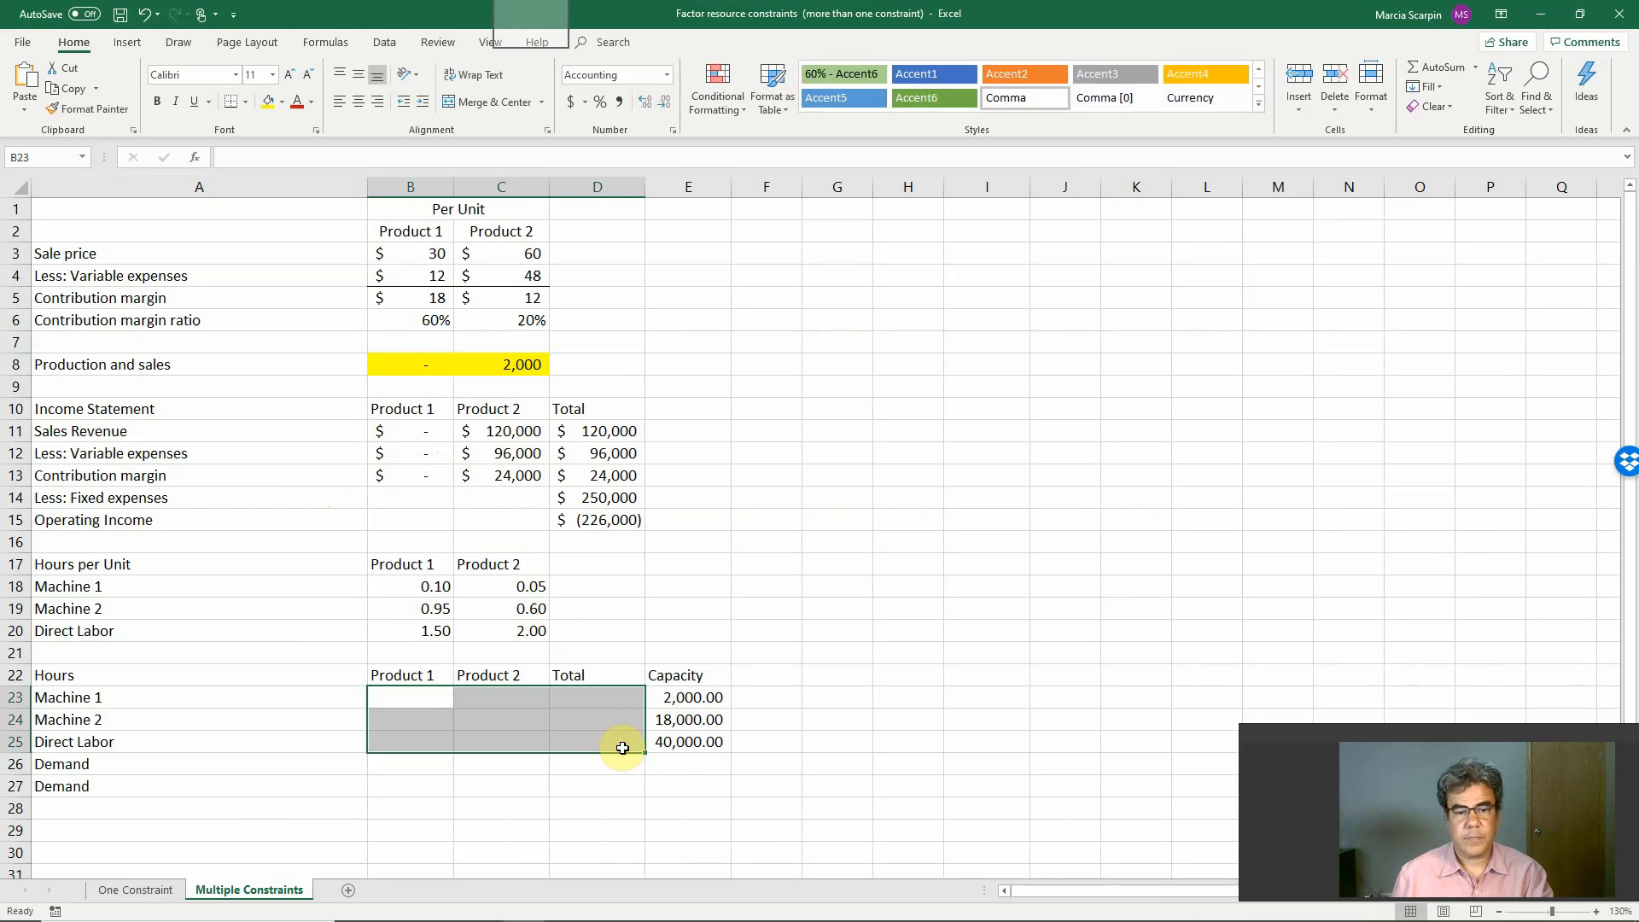
drag(410, 431, 509, 472)
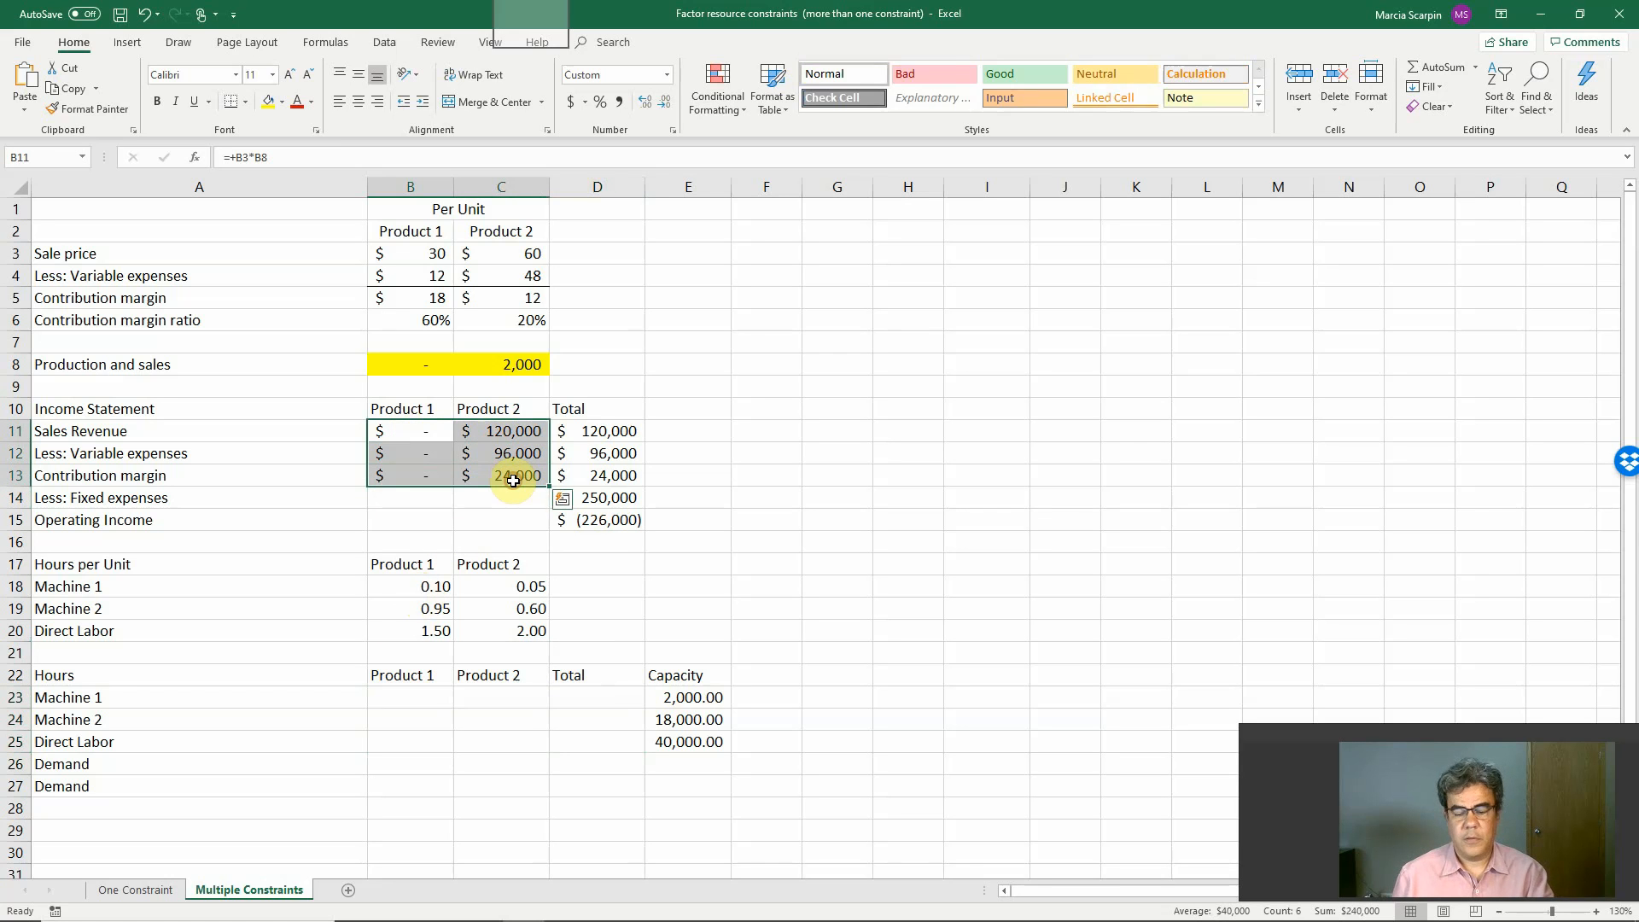
drag(438, 433, 493, 461)
key(Delete)
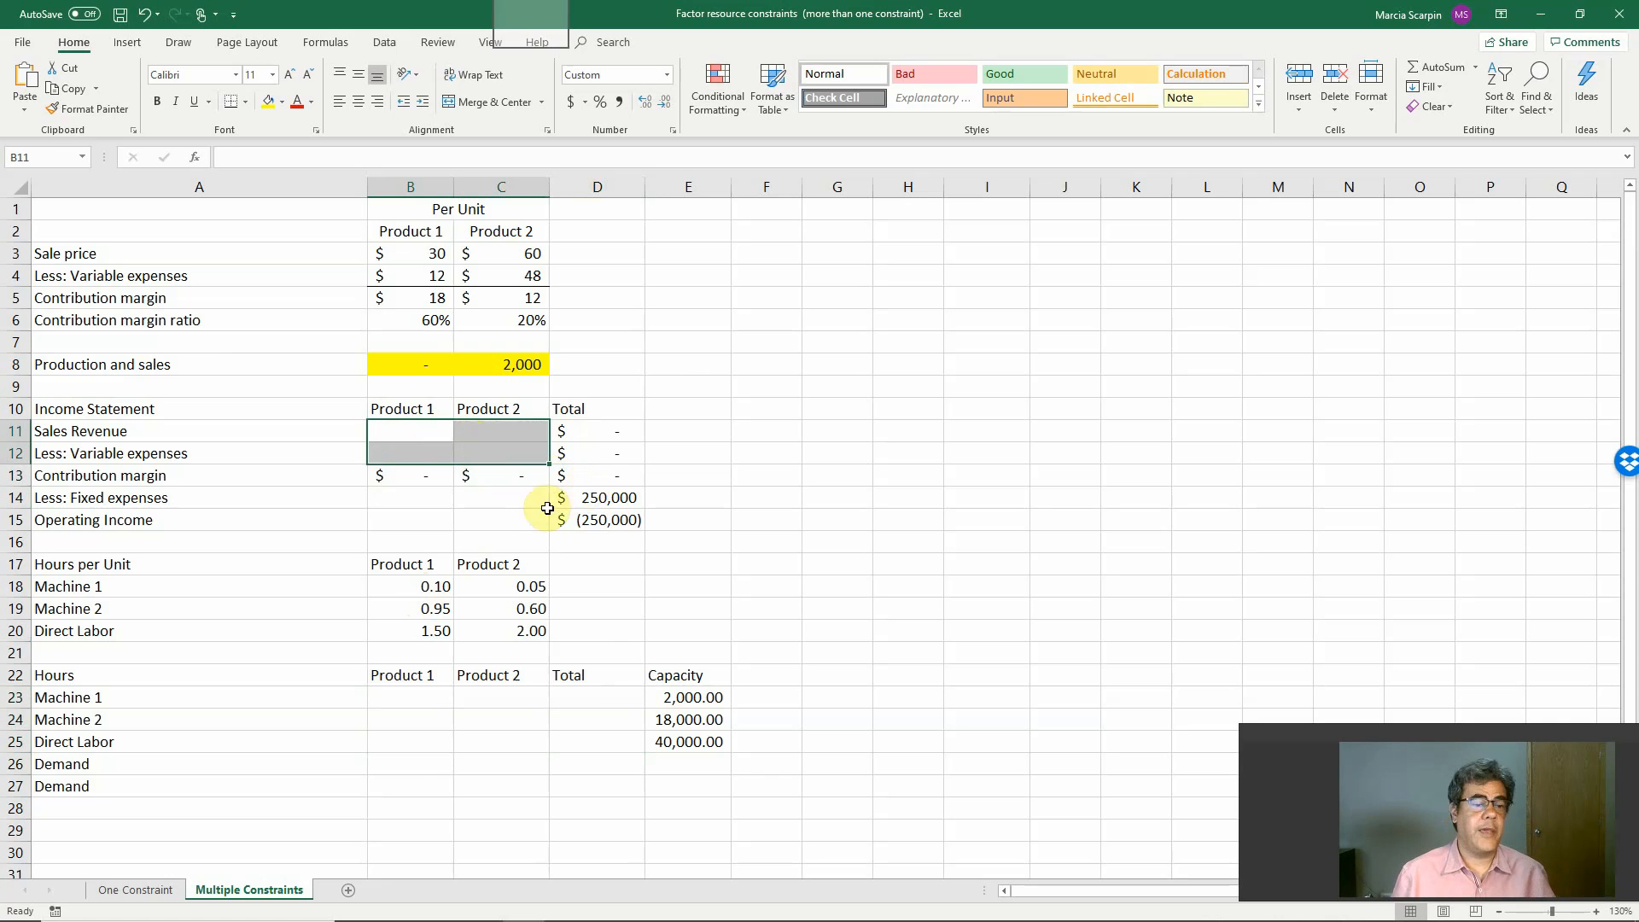
Calculate Product 1's sales revenue in B11 of the Multiple Constraints sheet as sale price times production, +B3*B8
click(155, 890)
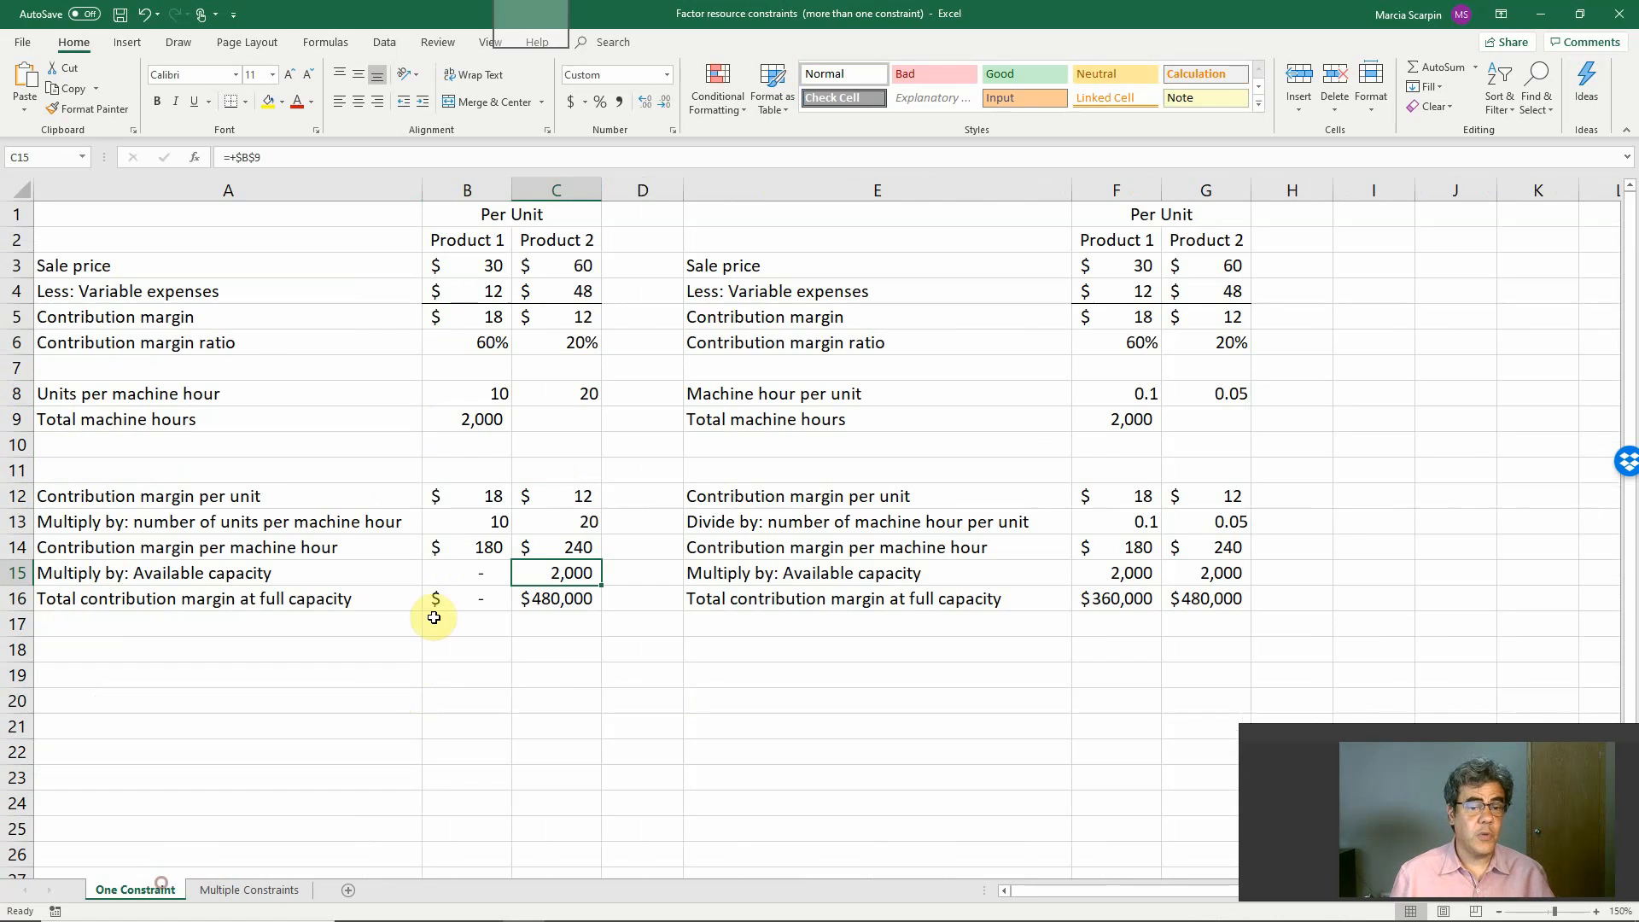
click(237, 890)
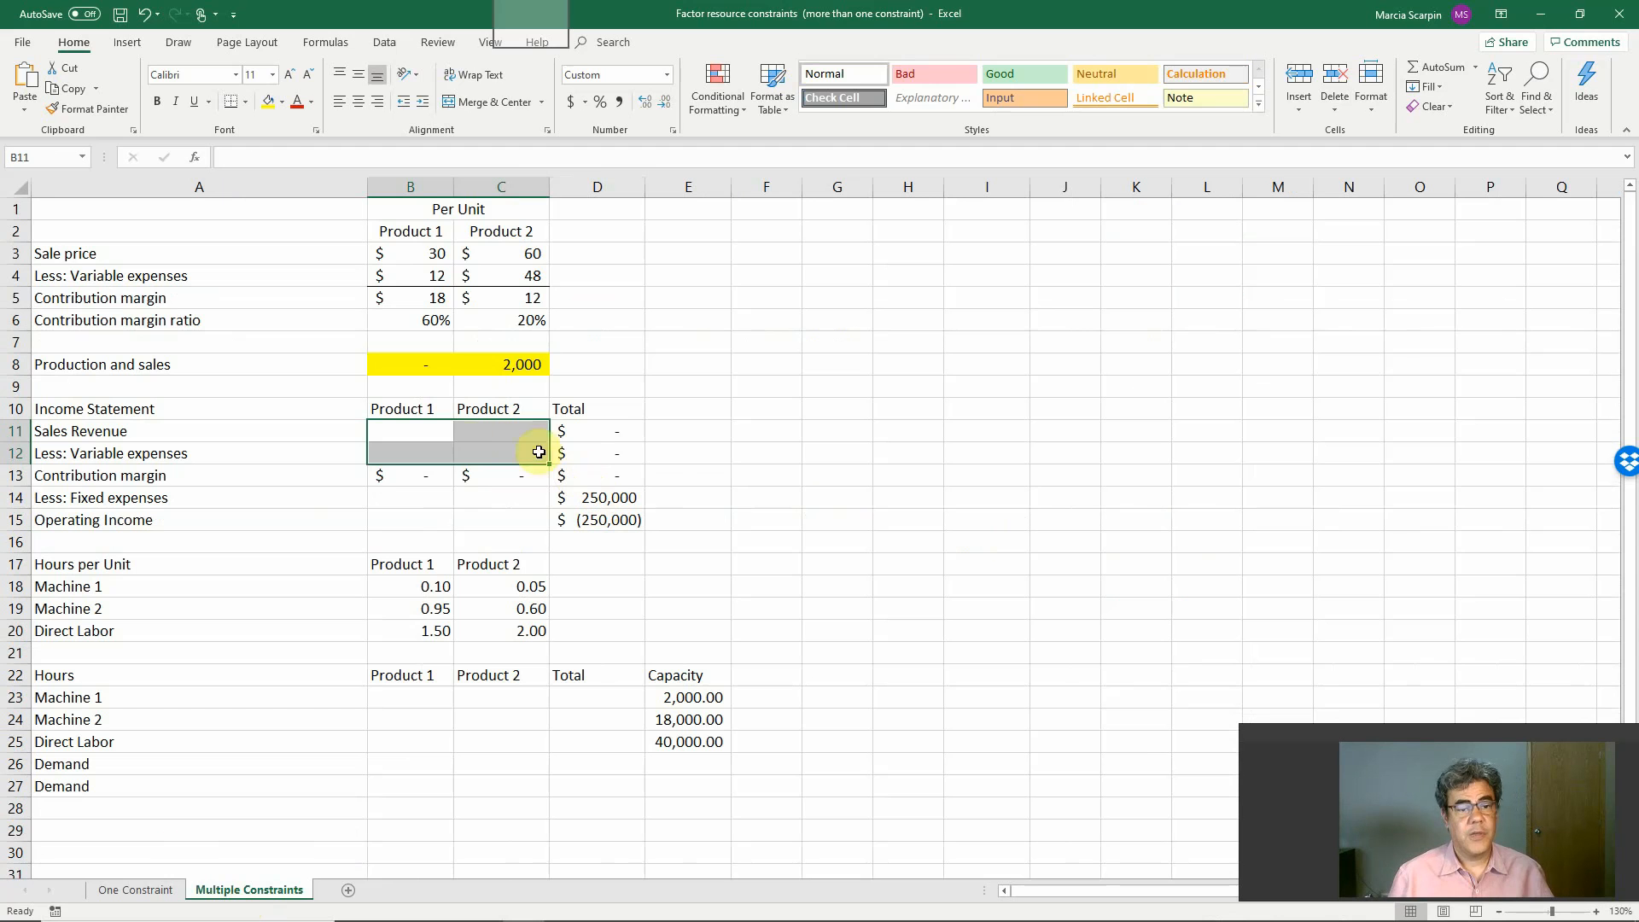
click(427, 432)
text(+)
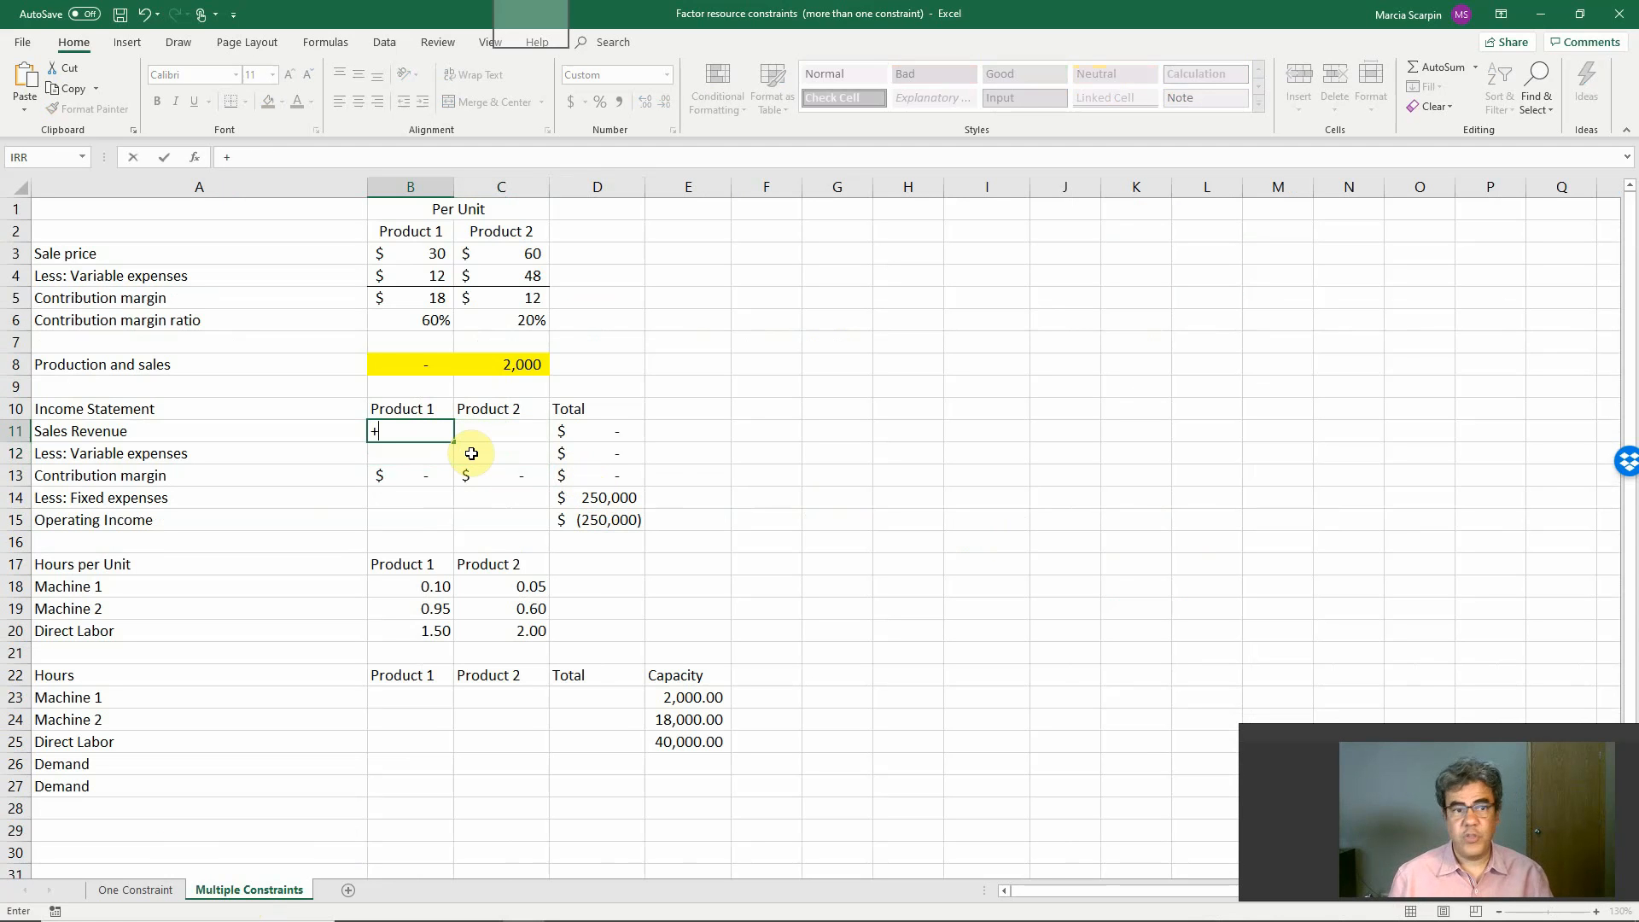
click(418, 255)
text(*)
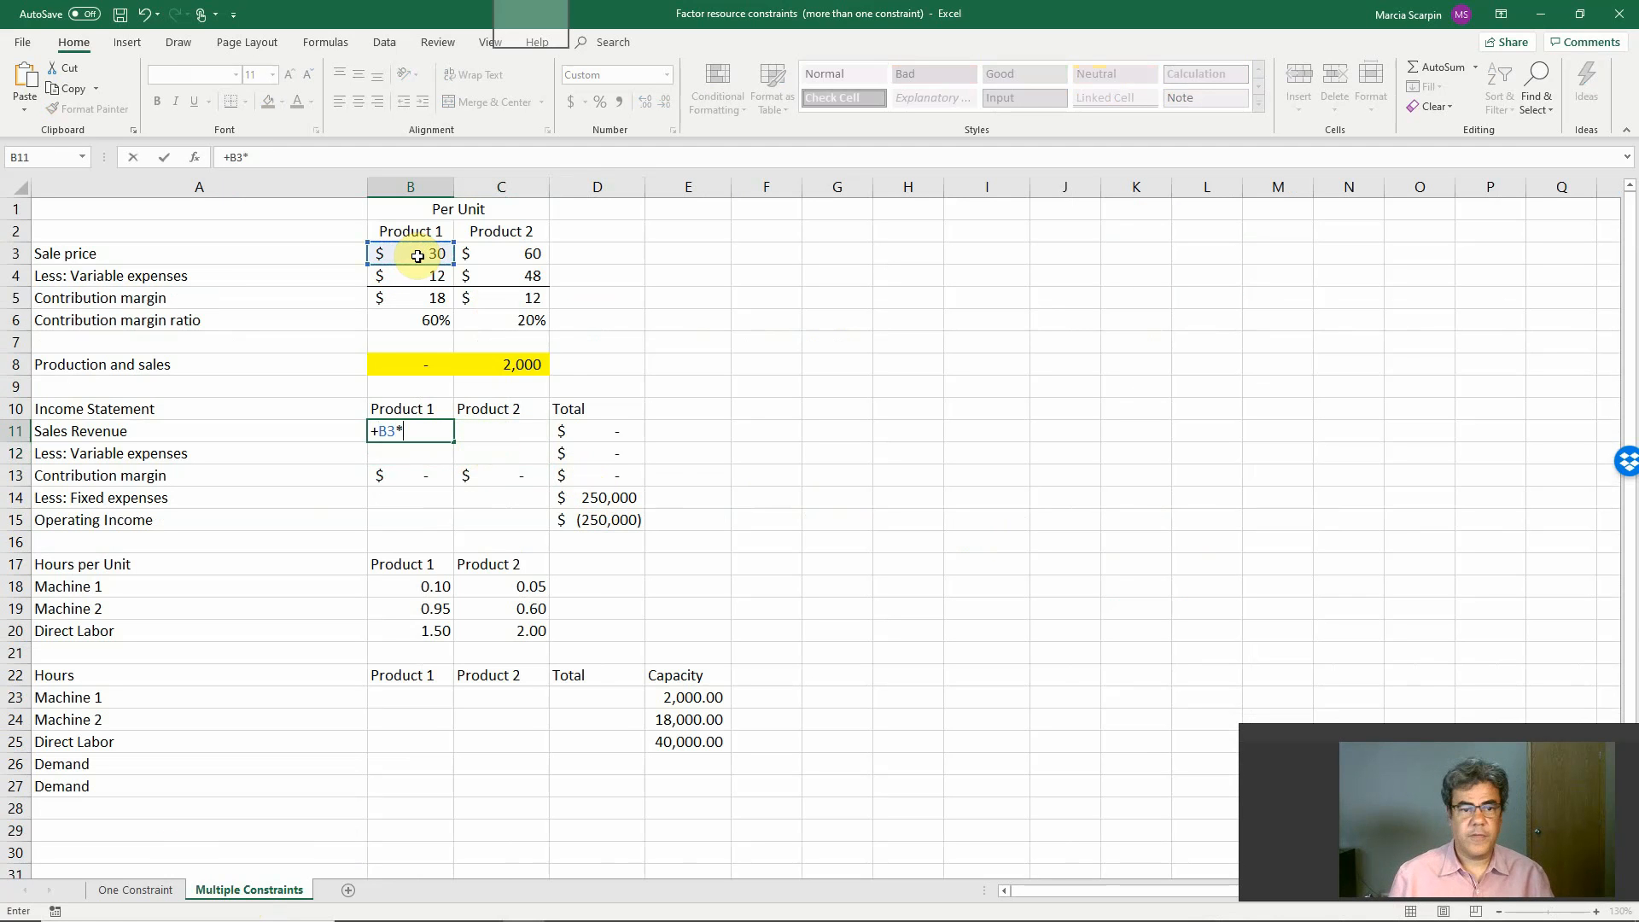
click(413, 365)
key(Return)
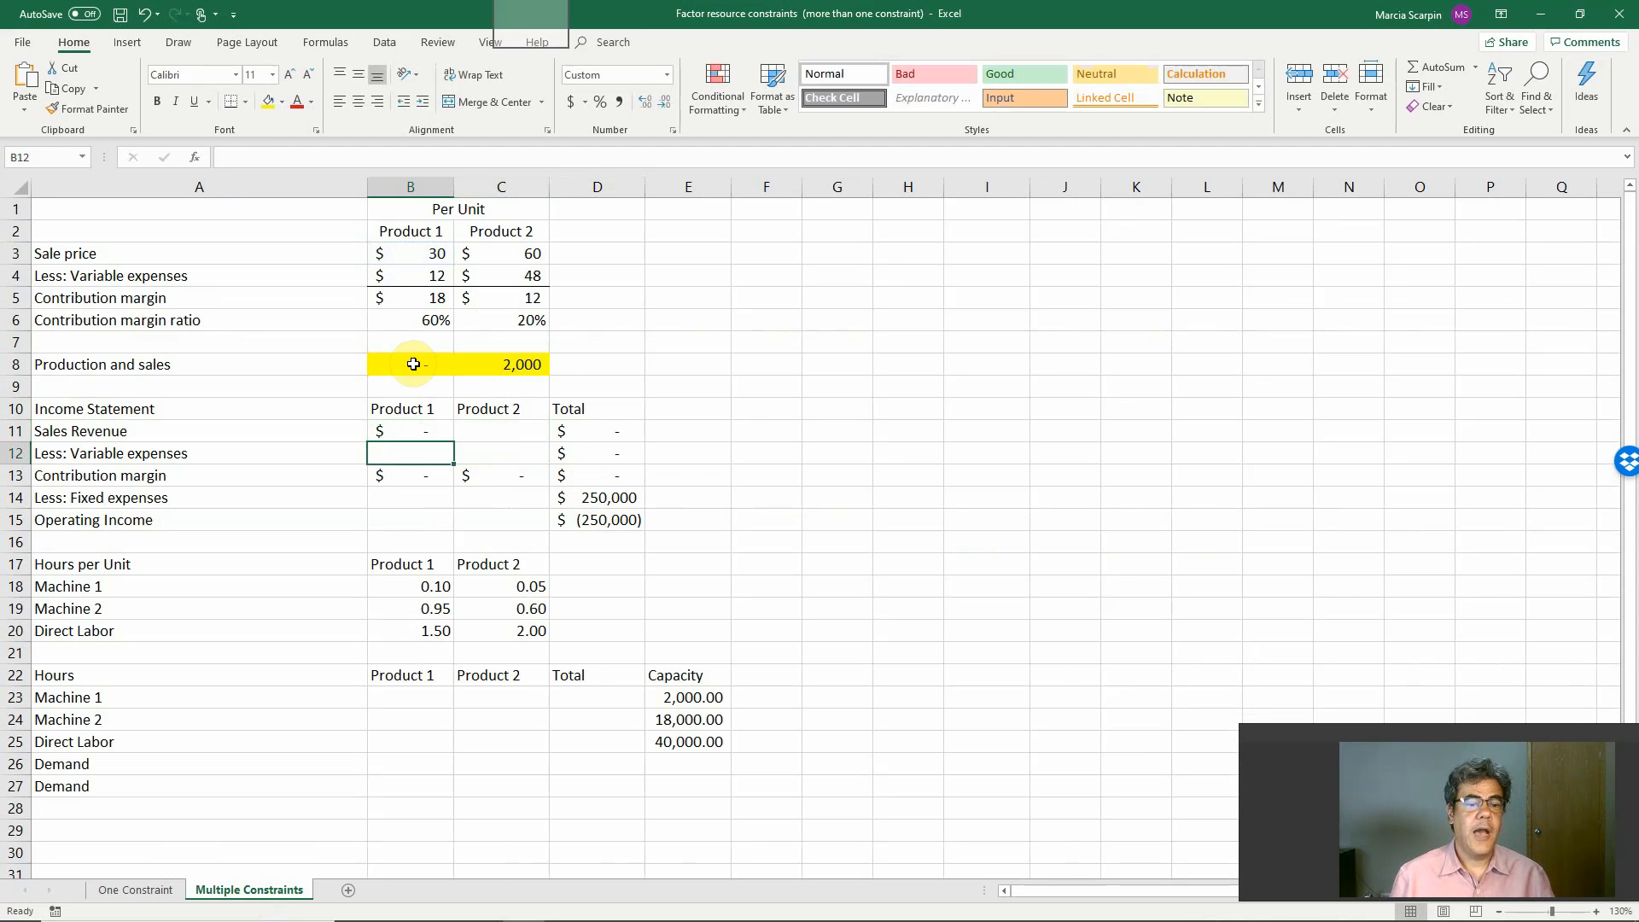
Calculate Product 1's total variable expenses in B12 with the formula +B4*B8
text(+)
click(419, 284)
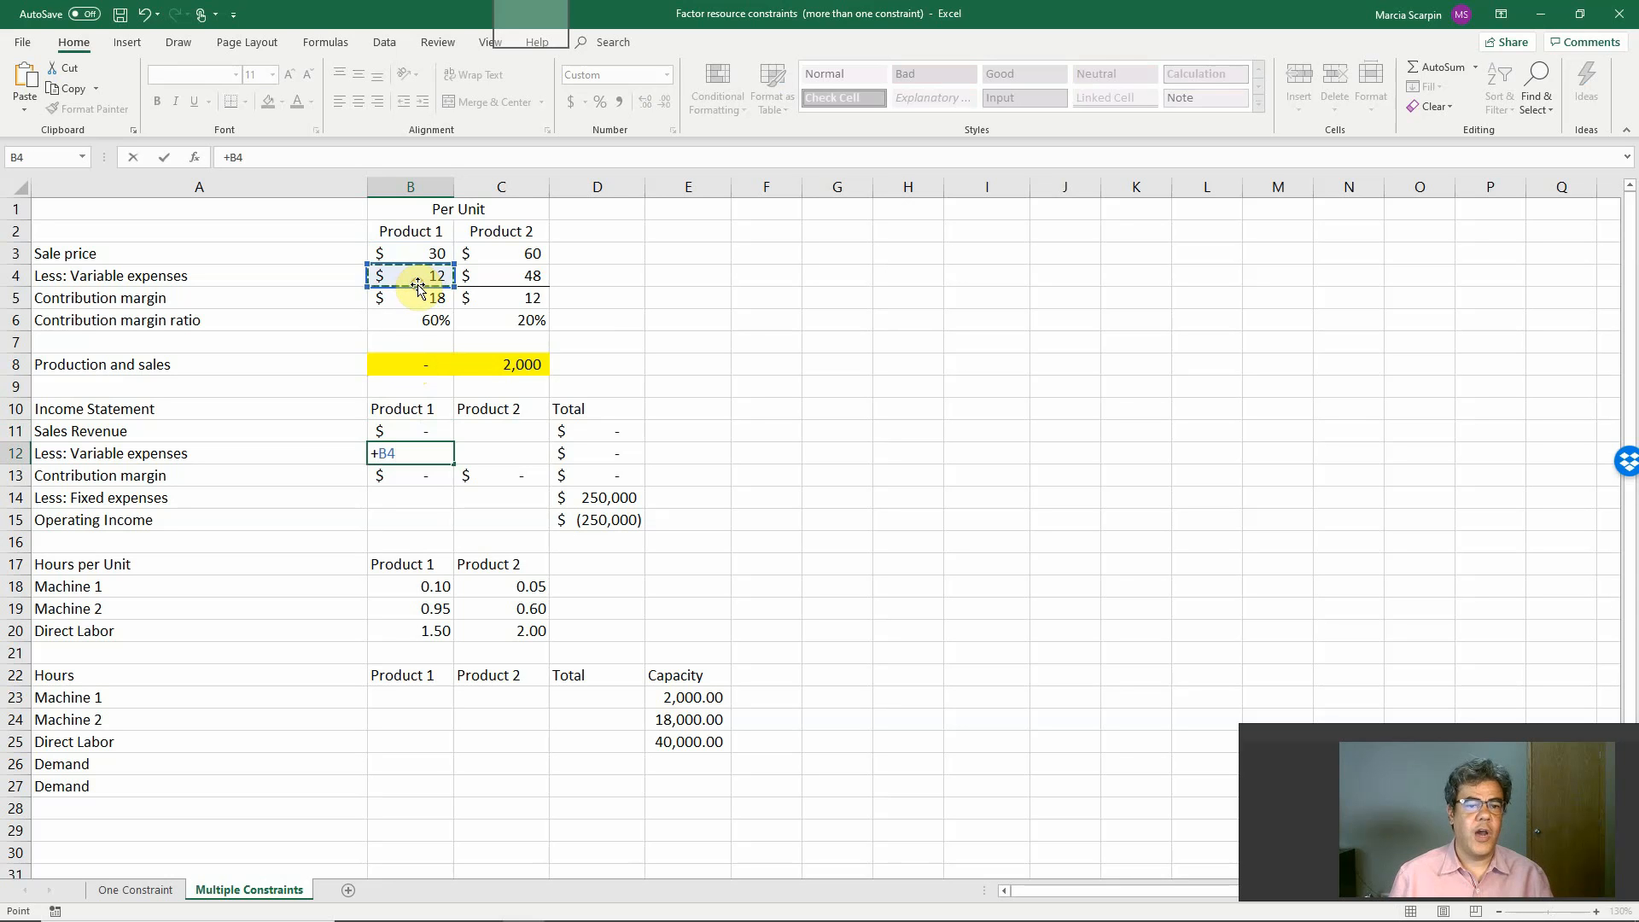
text(*)
click(417, 367)
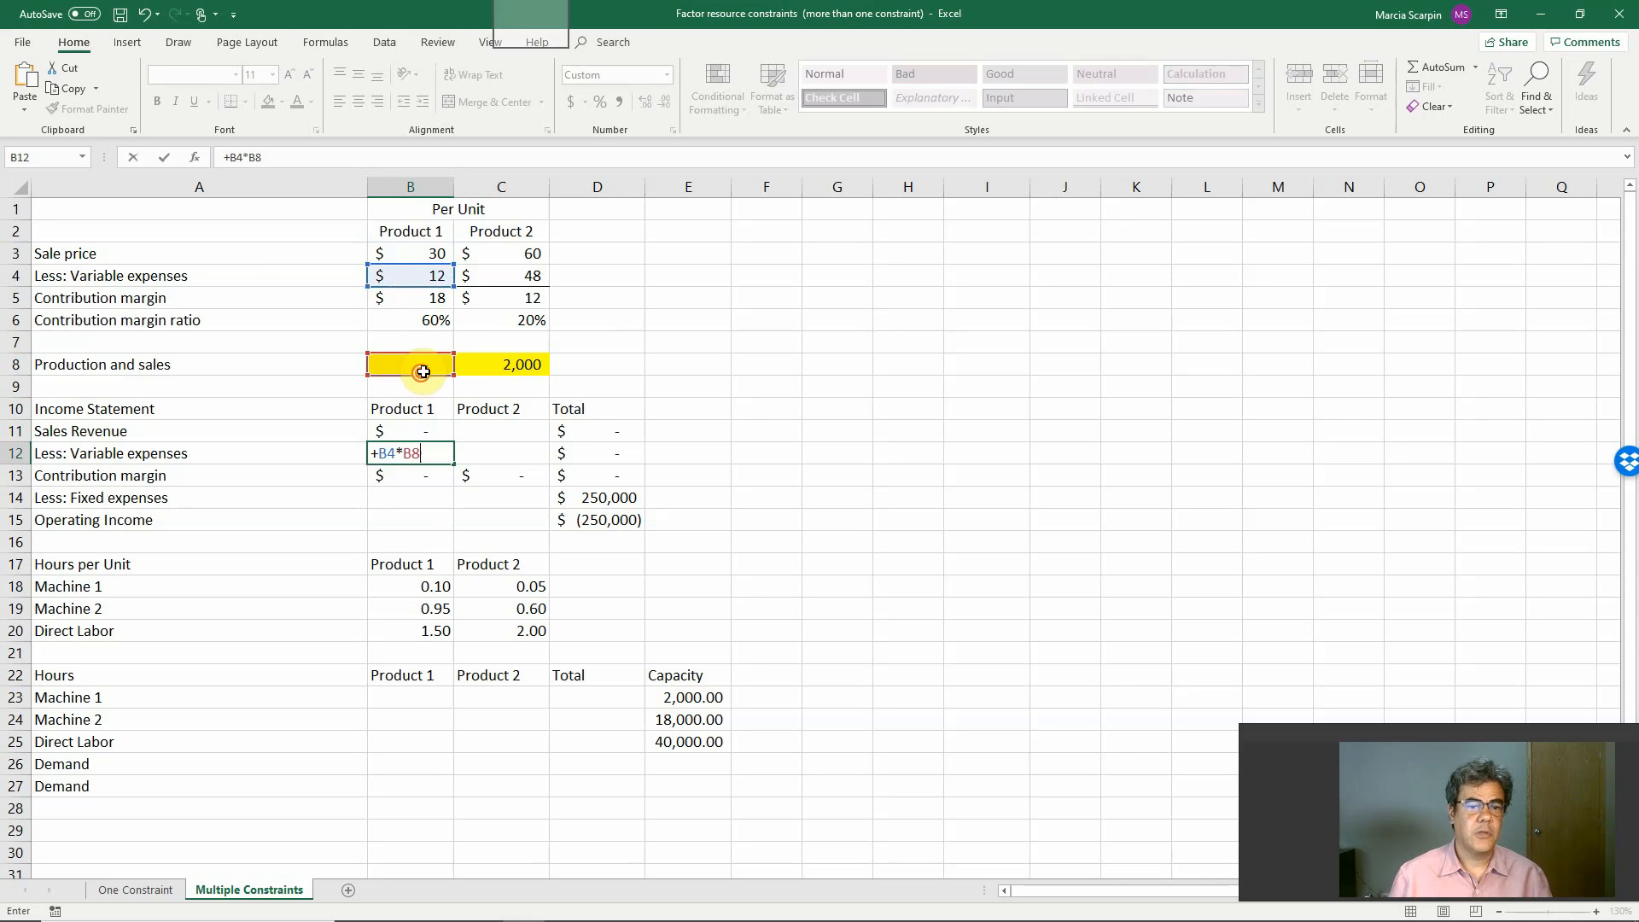
key(ctrl+Return)
key(Return)
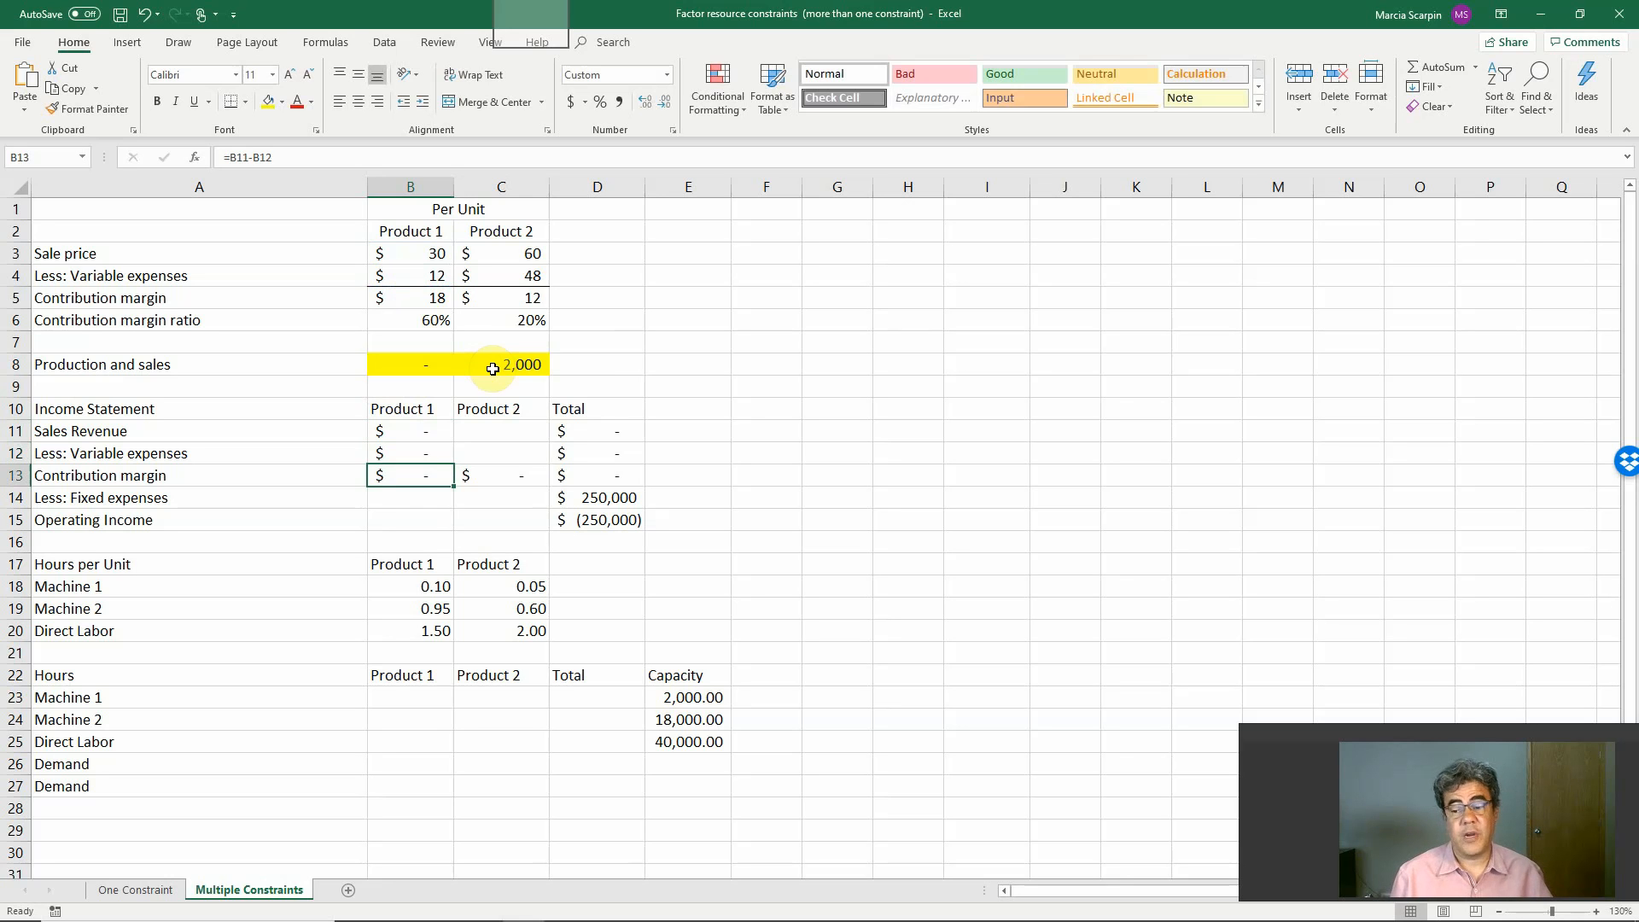
Calculate Product 2's sales revenue in C11 with the formula +C3*C8
key(Right)
key(Up)
key(Up)
text(+)
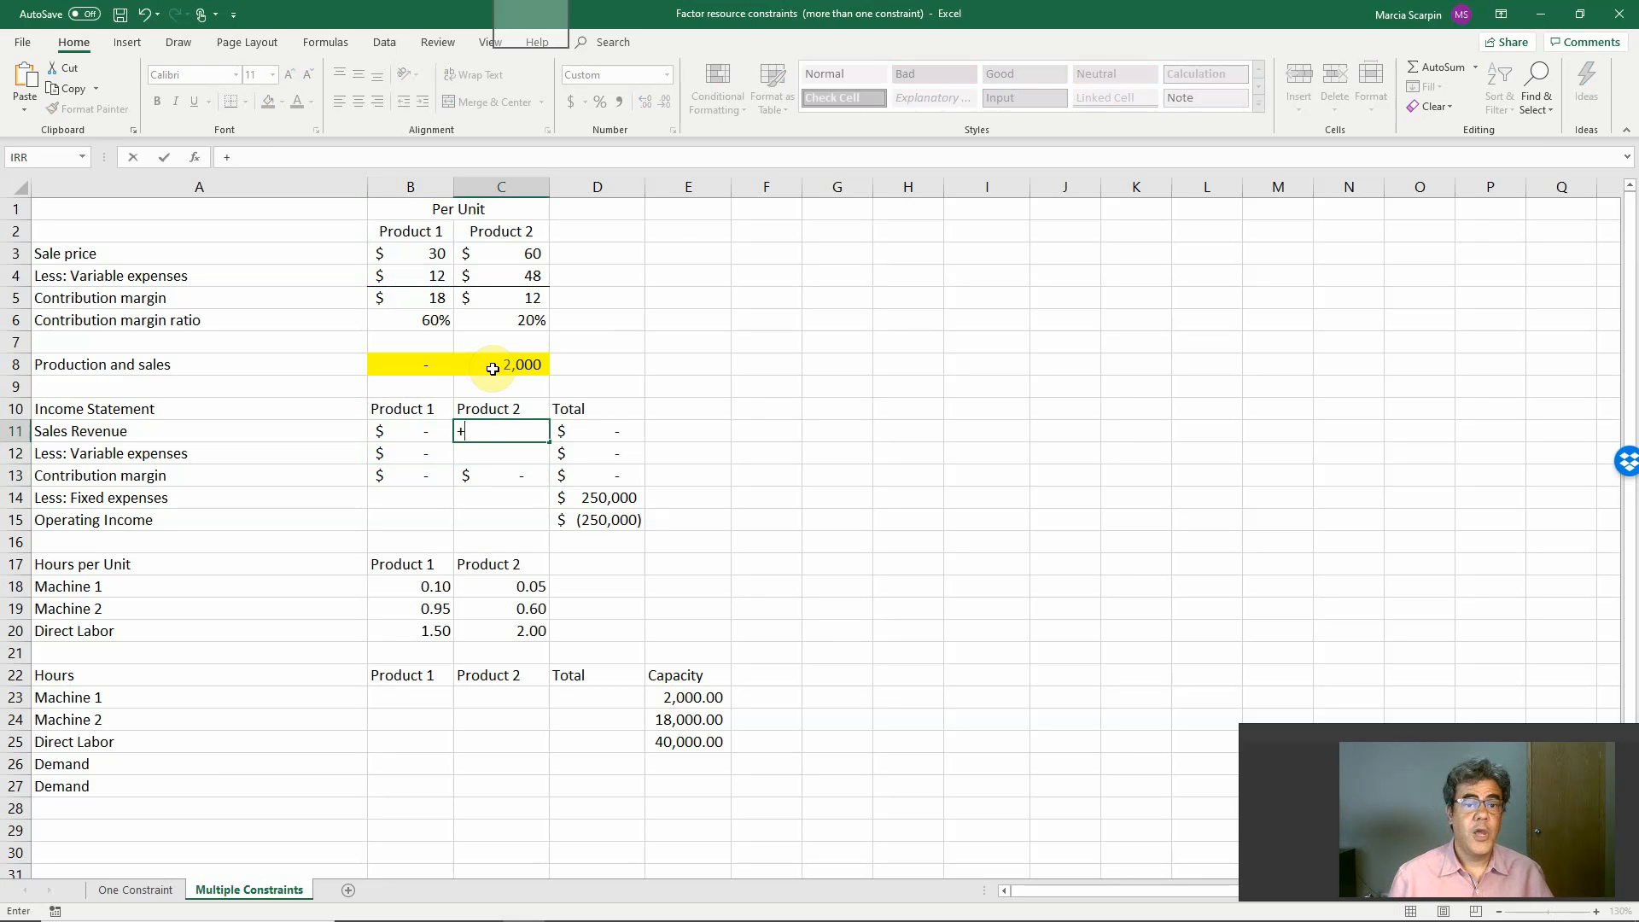
click(513, 252)
text(*)
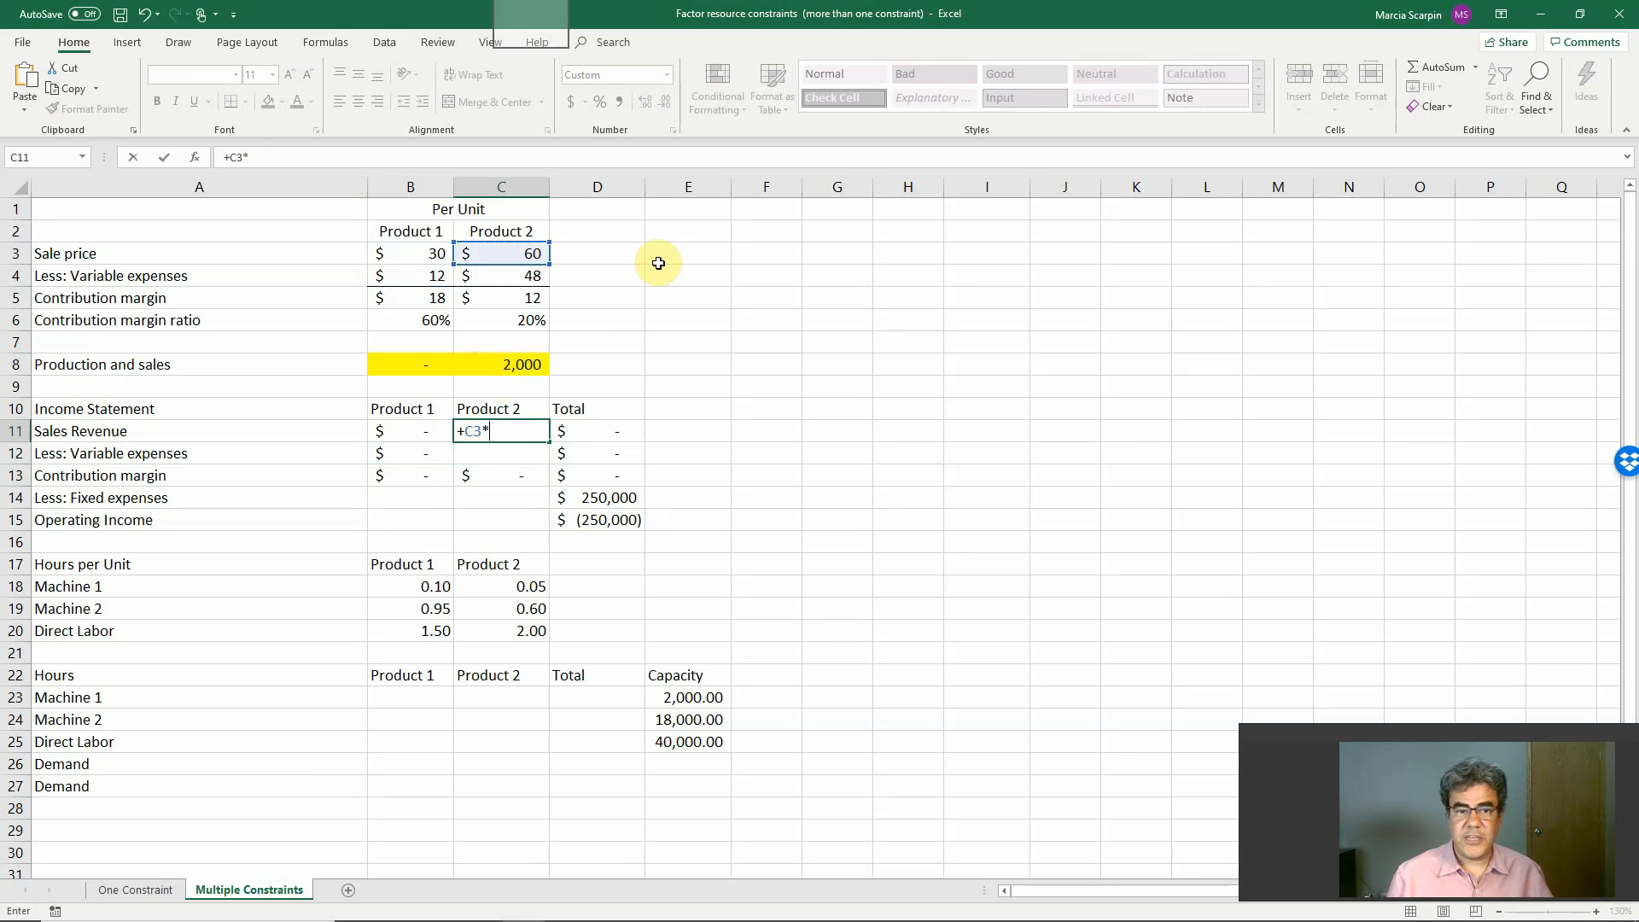
click(511, 365)
key(Return)
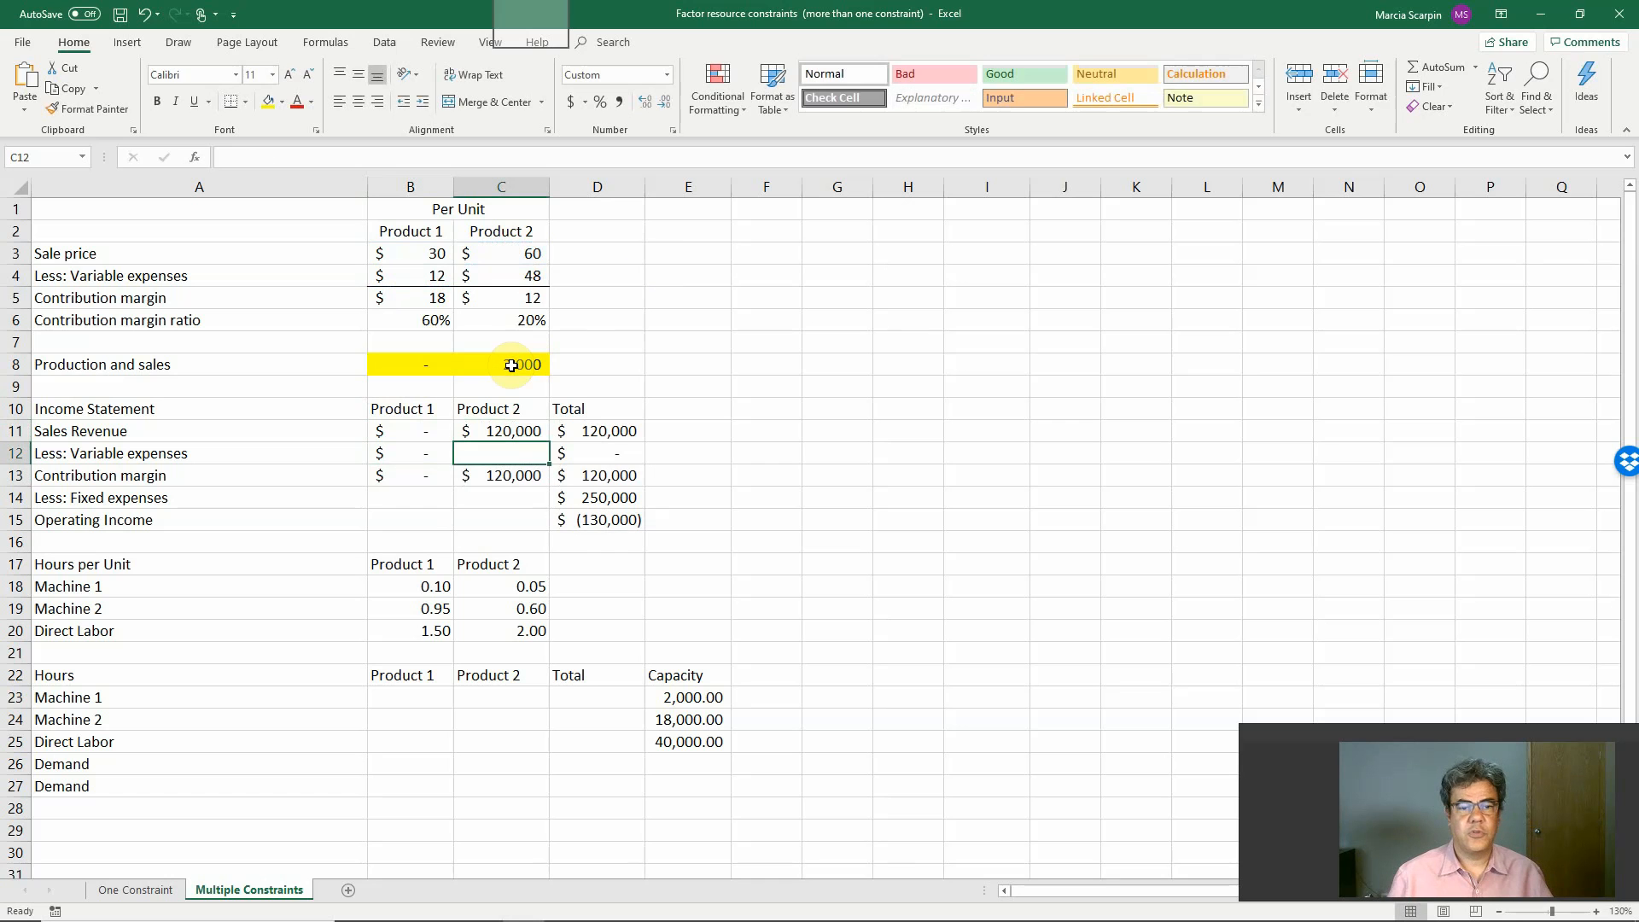
Calculate Product 2's total variable expenses in C12 with the formula +C4*C8
text(+)
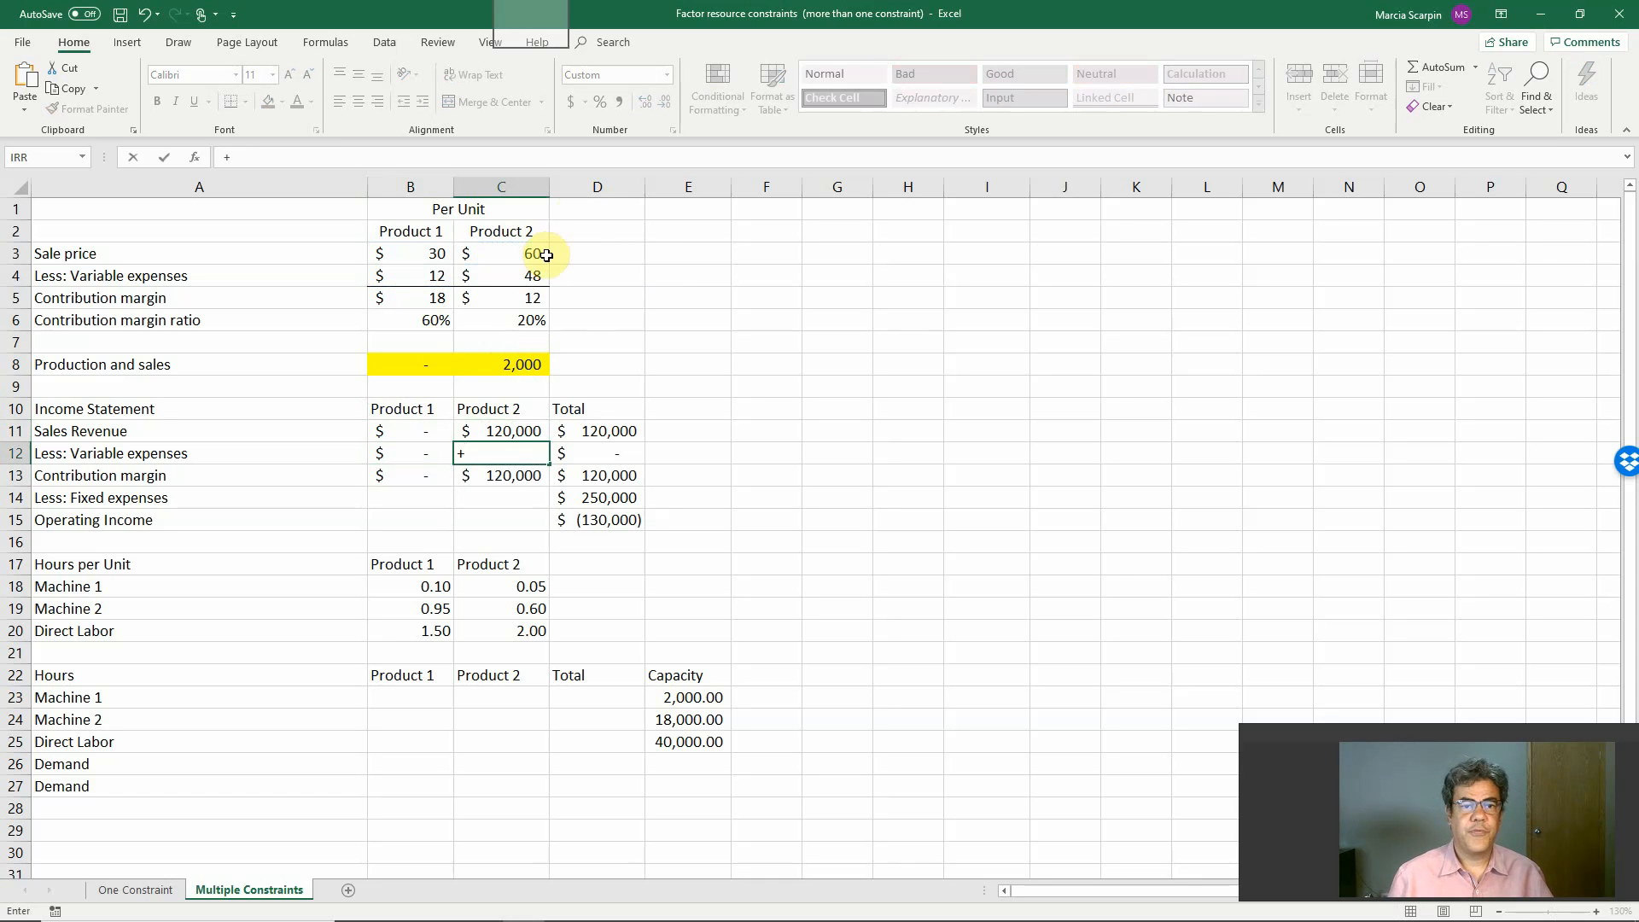
click(522, 281)
text(*)
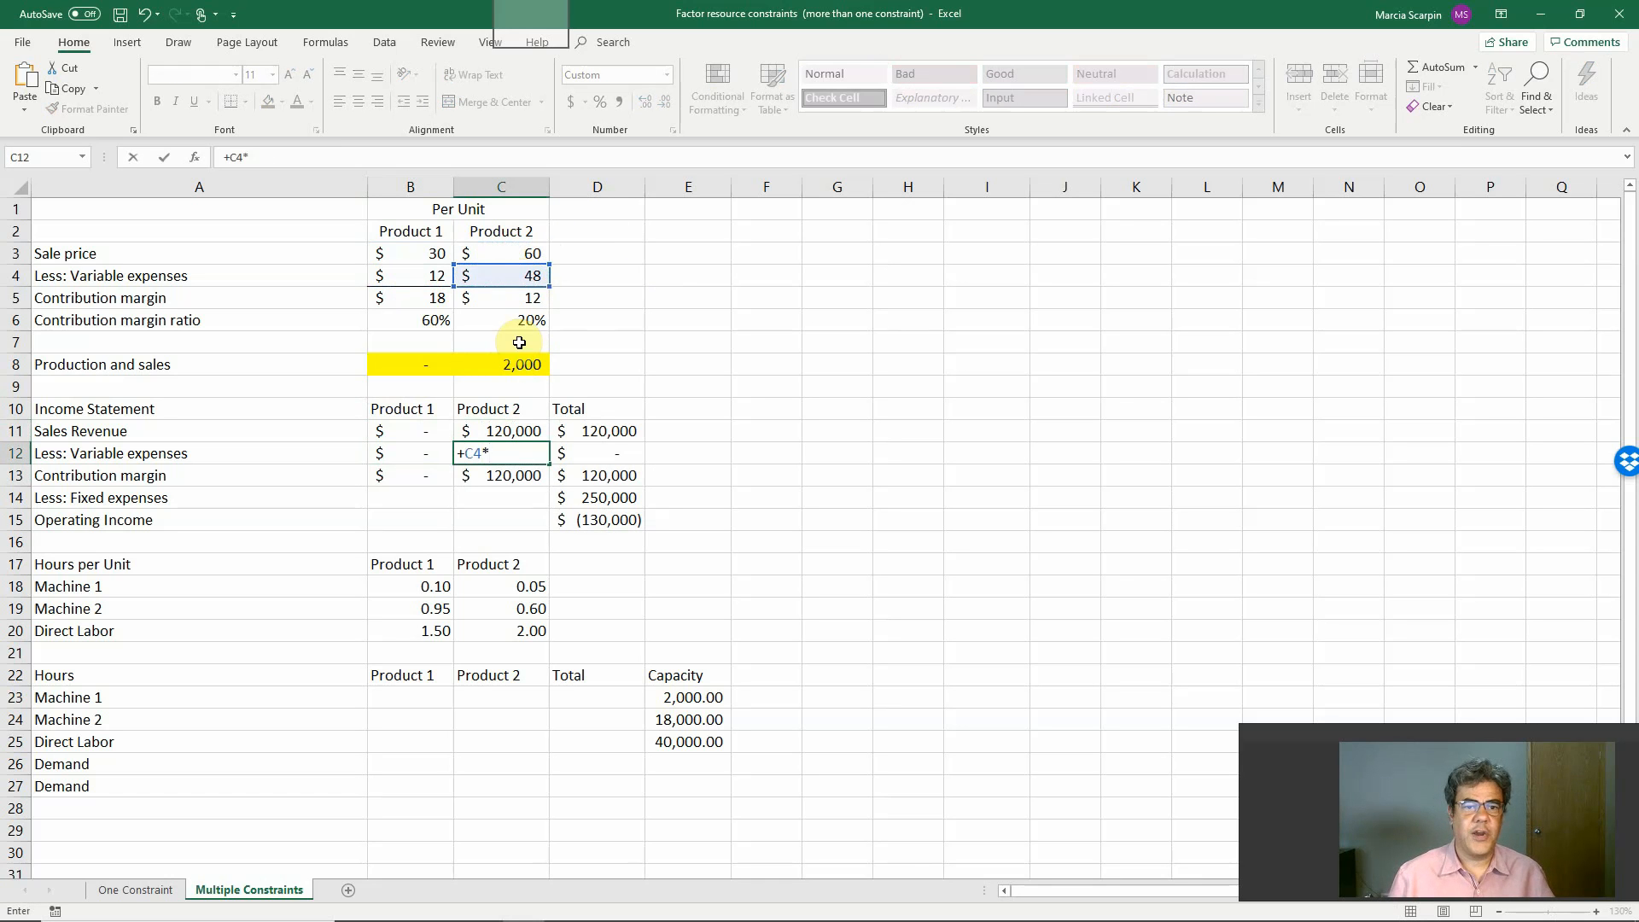
click(520, 365)
key(Return)
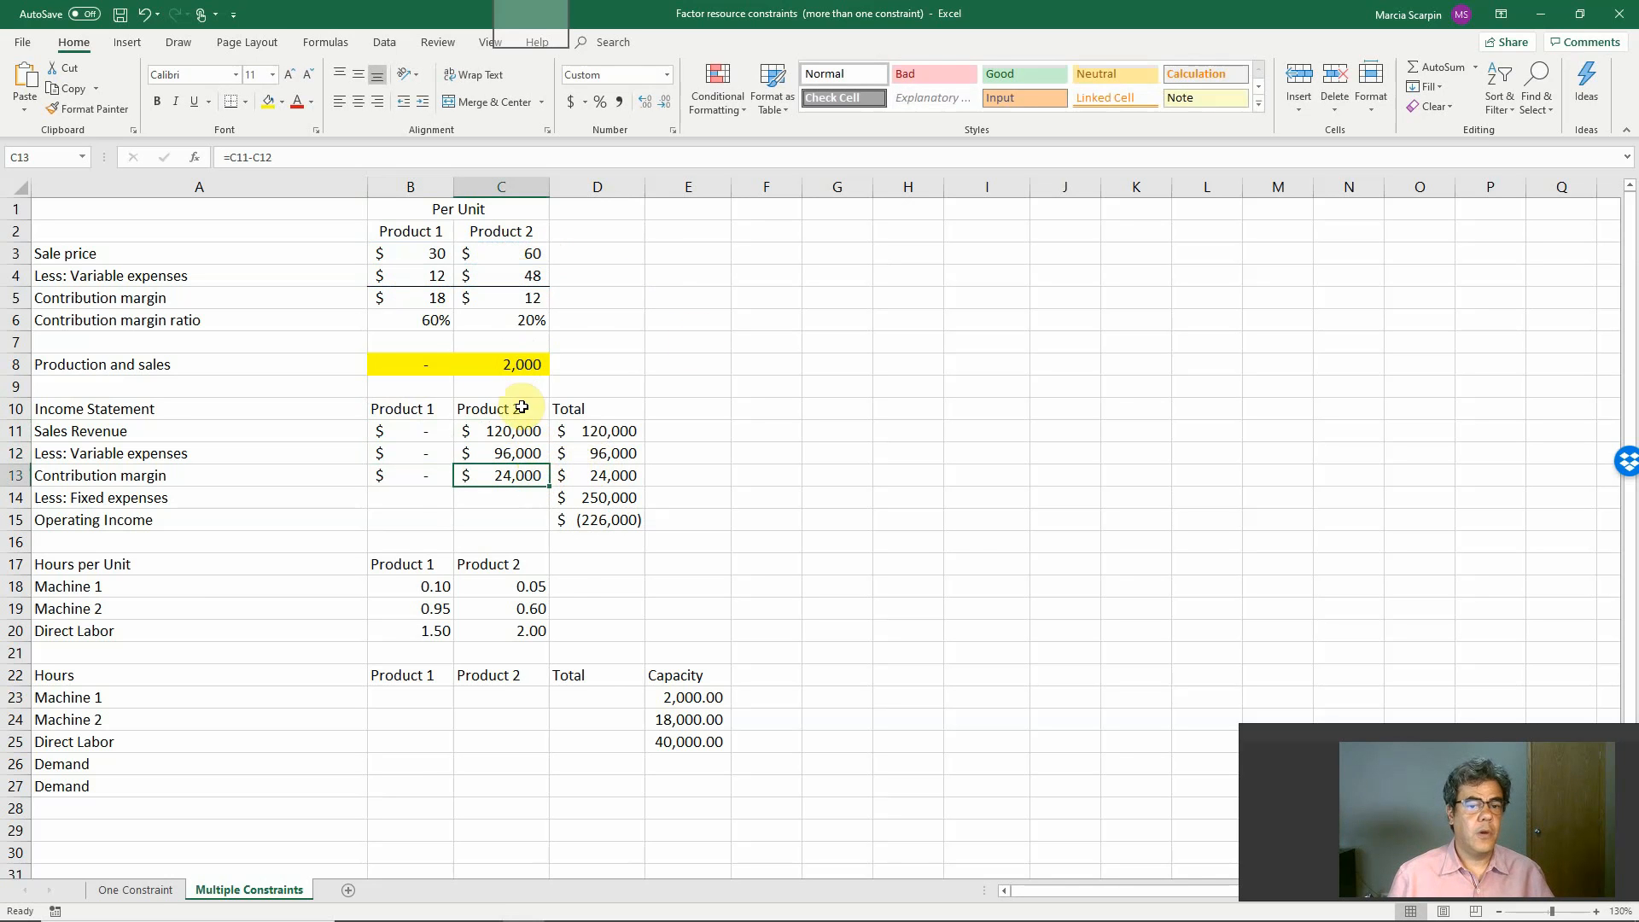
Calculate Product 2's production in C8 of the Multiple Constraints sheet as available capacity over machine hours per unit, +'One Constraint'!G15/'One Constraint'!G8
click(133, 889)
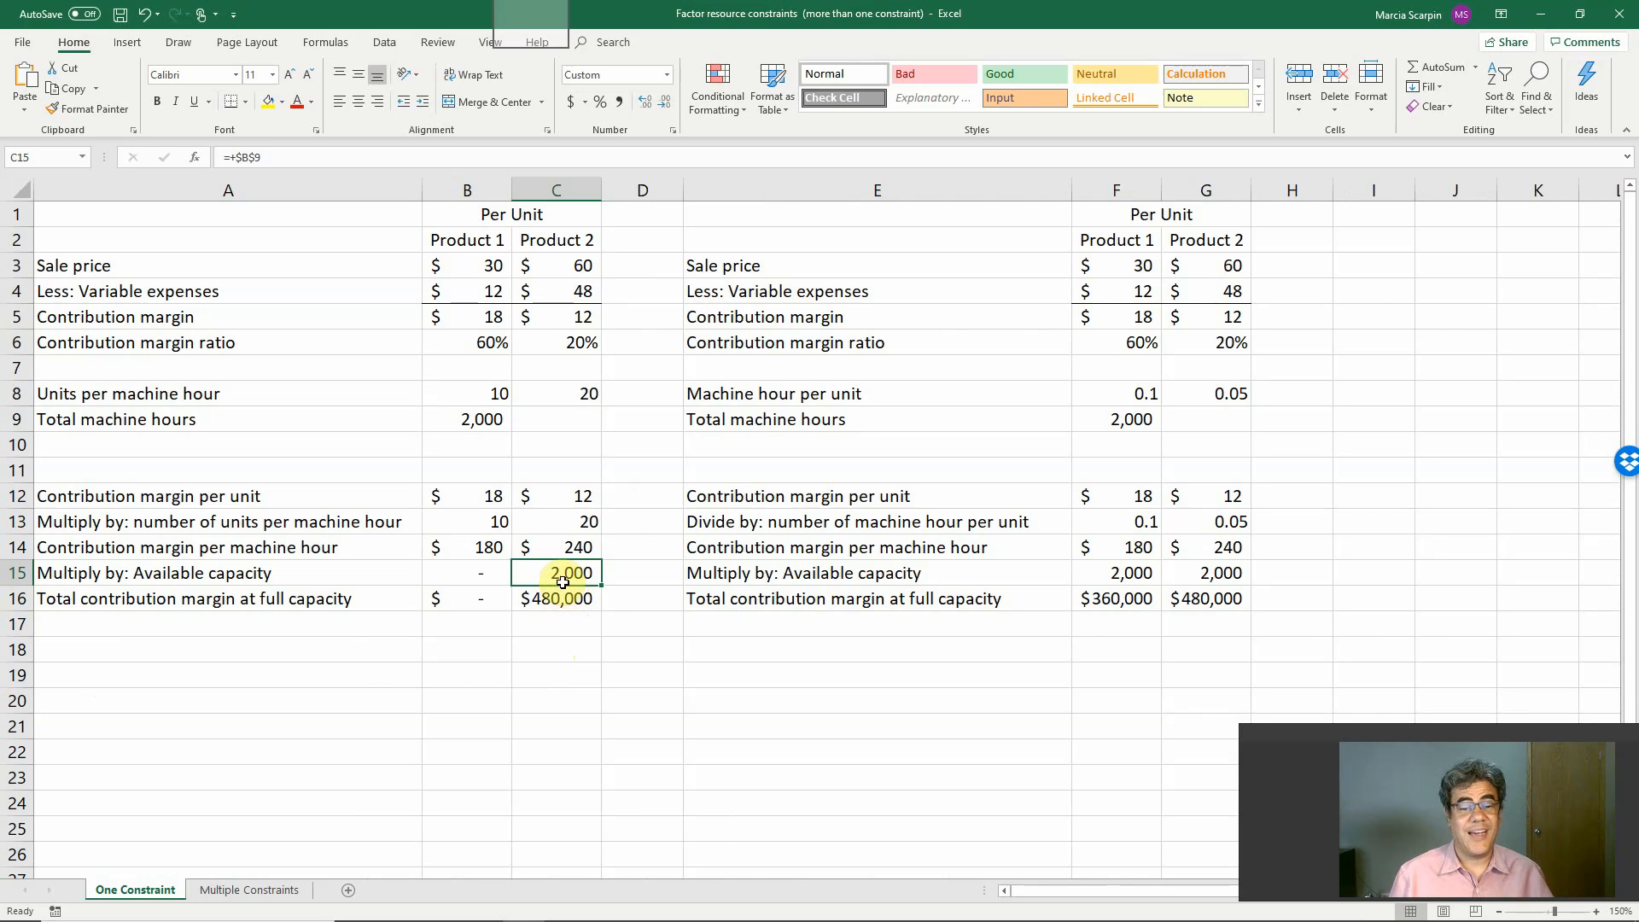
click(226, 892)
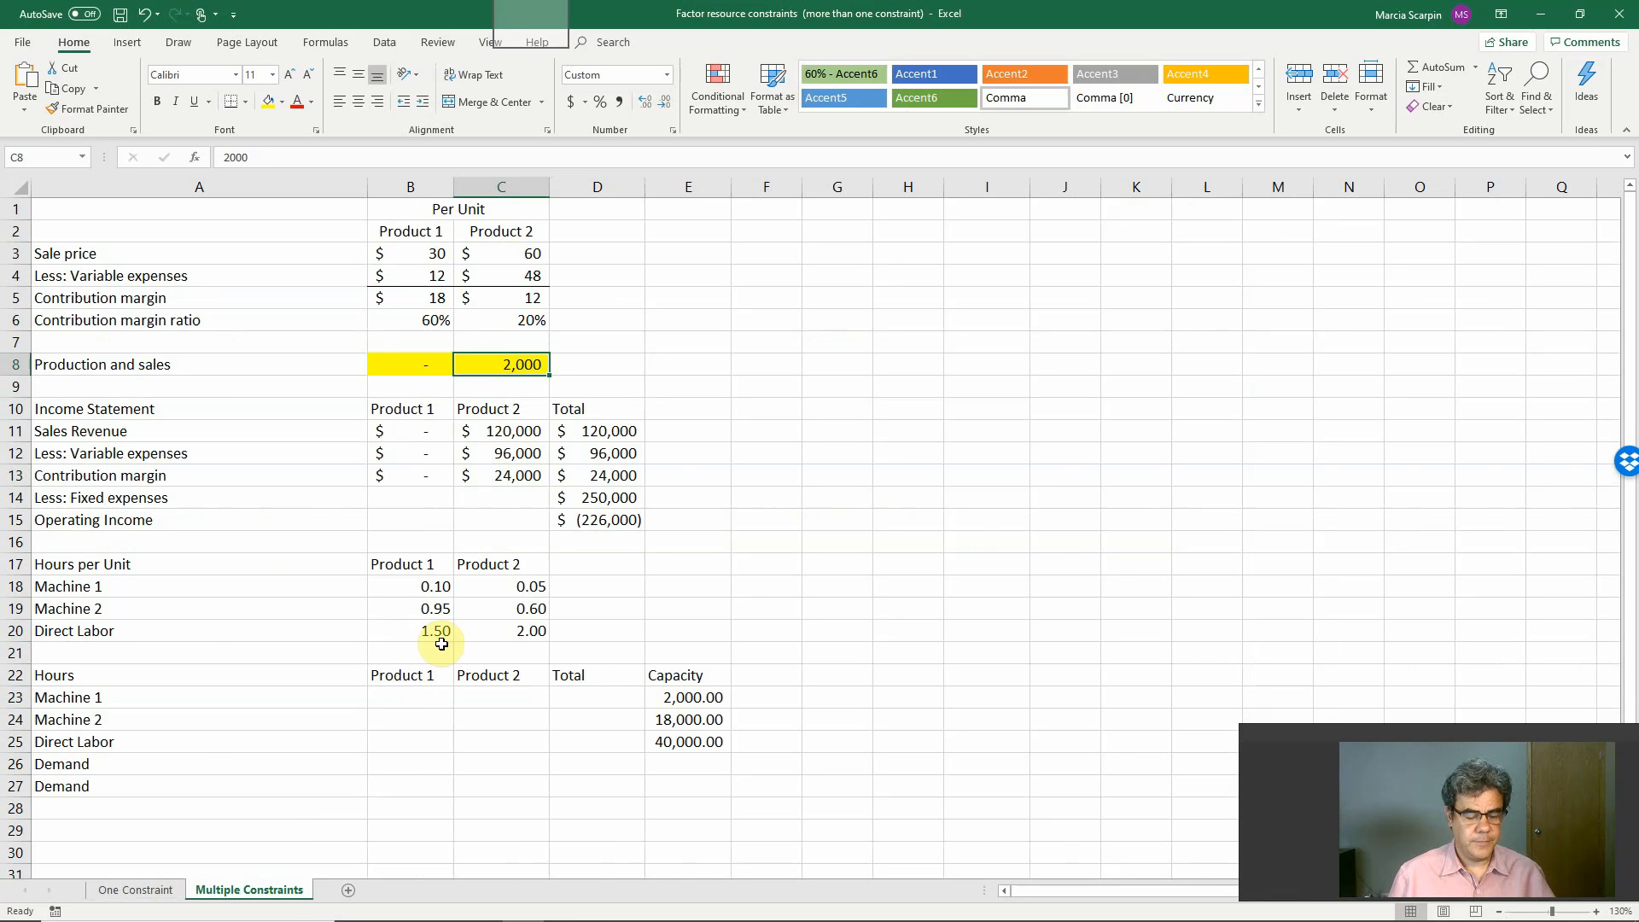
text(+)
click(137, 889)
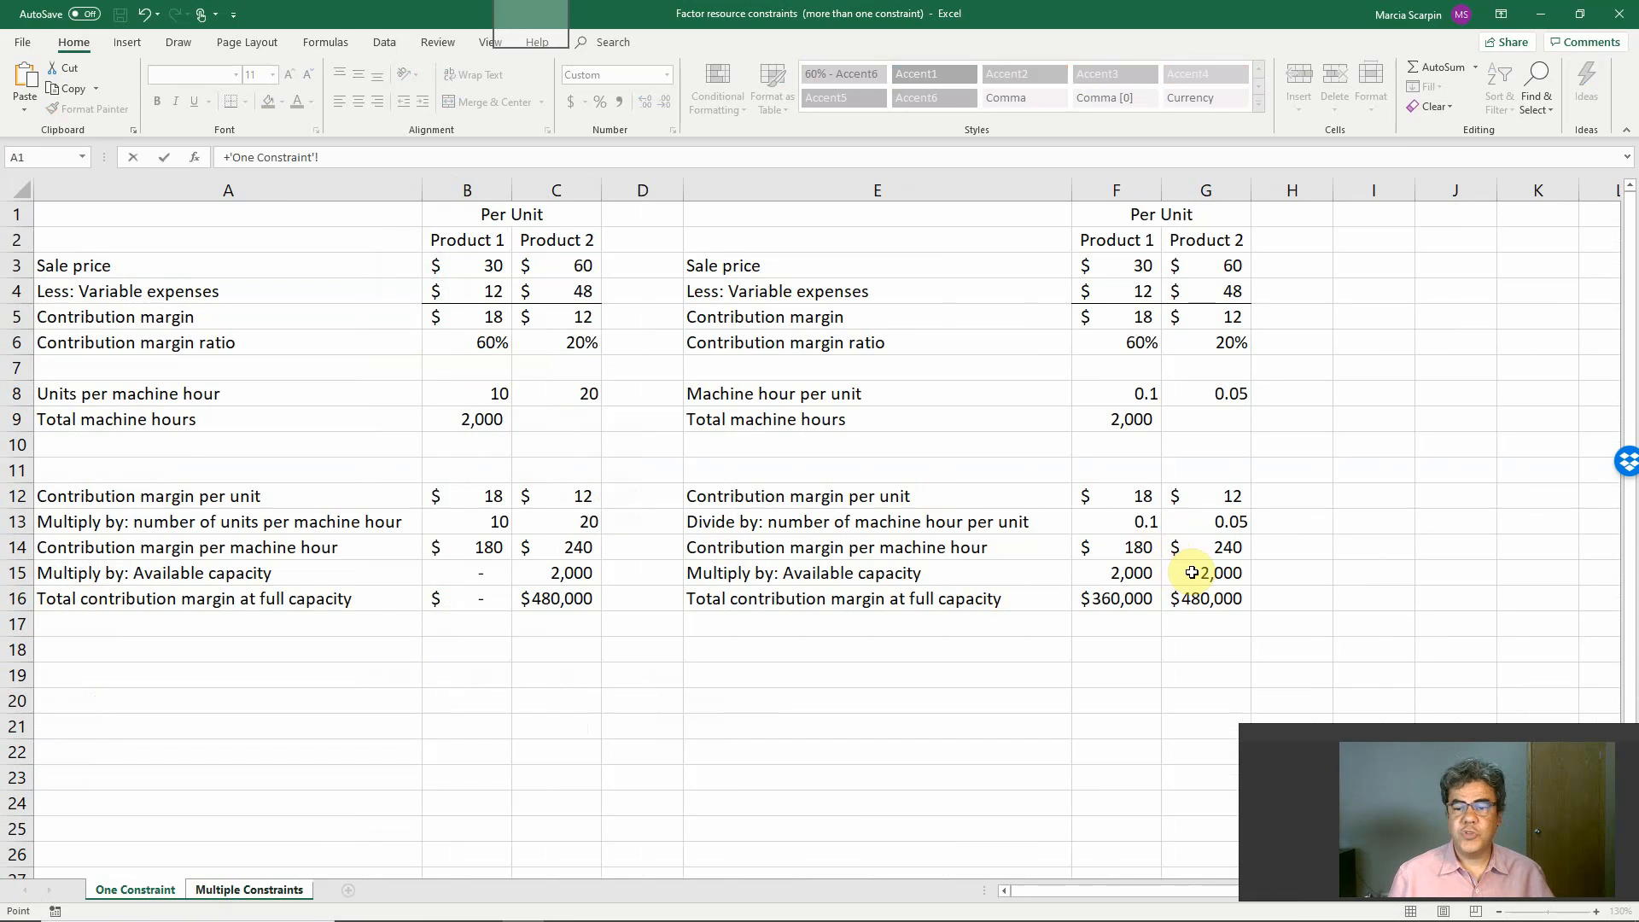
click(1193, 571)
text(/)
click(1227, 393)
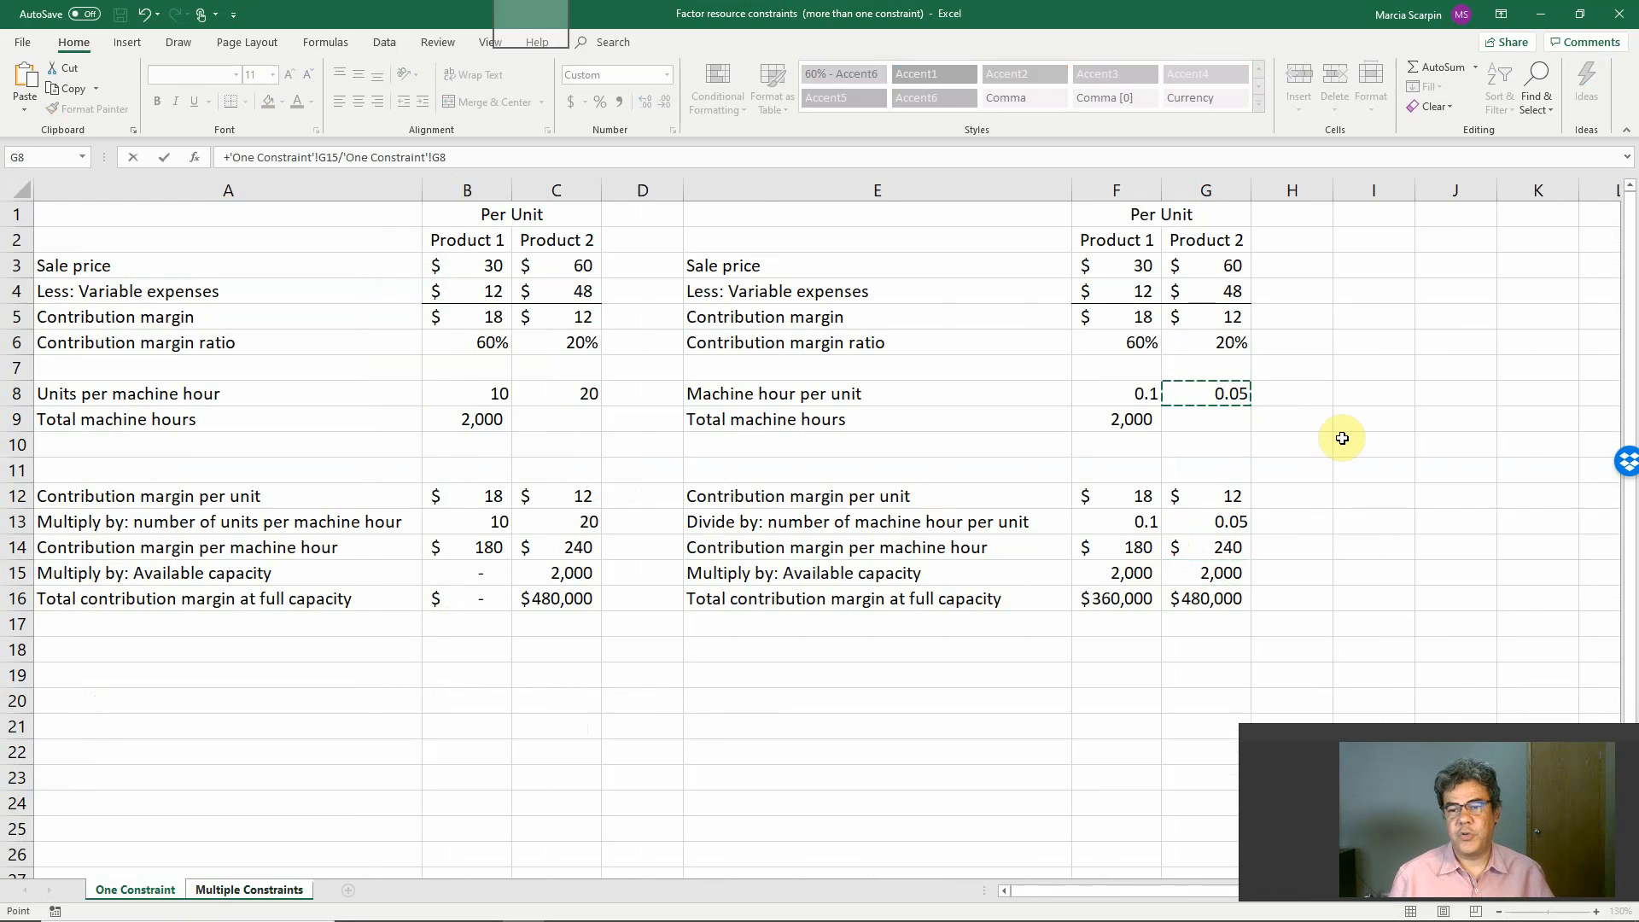
key(Return)
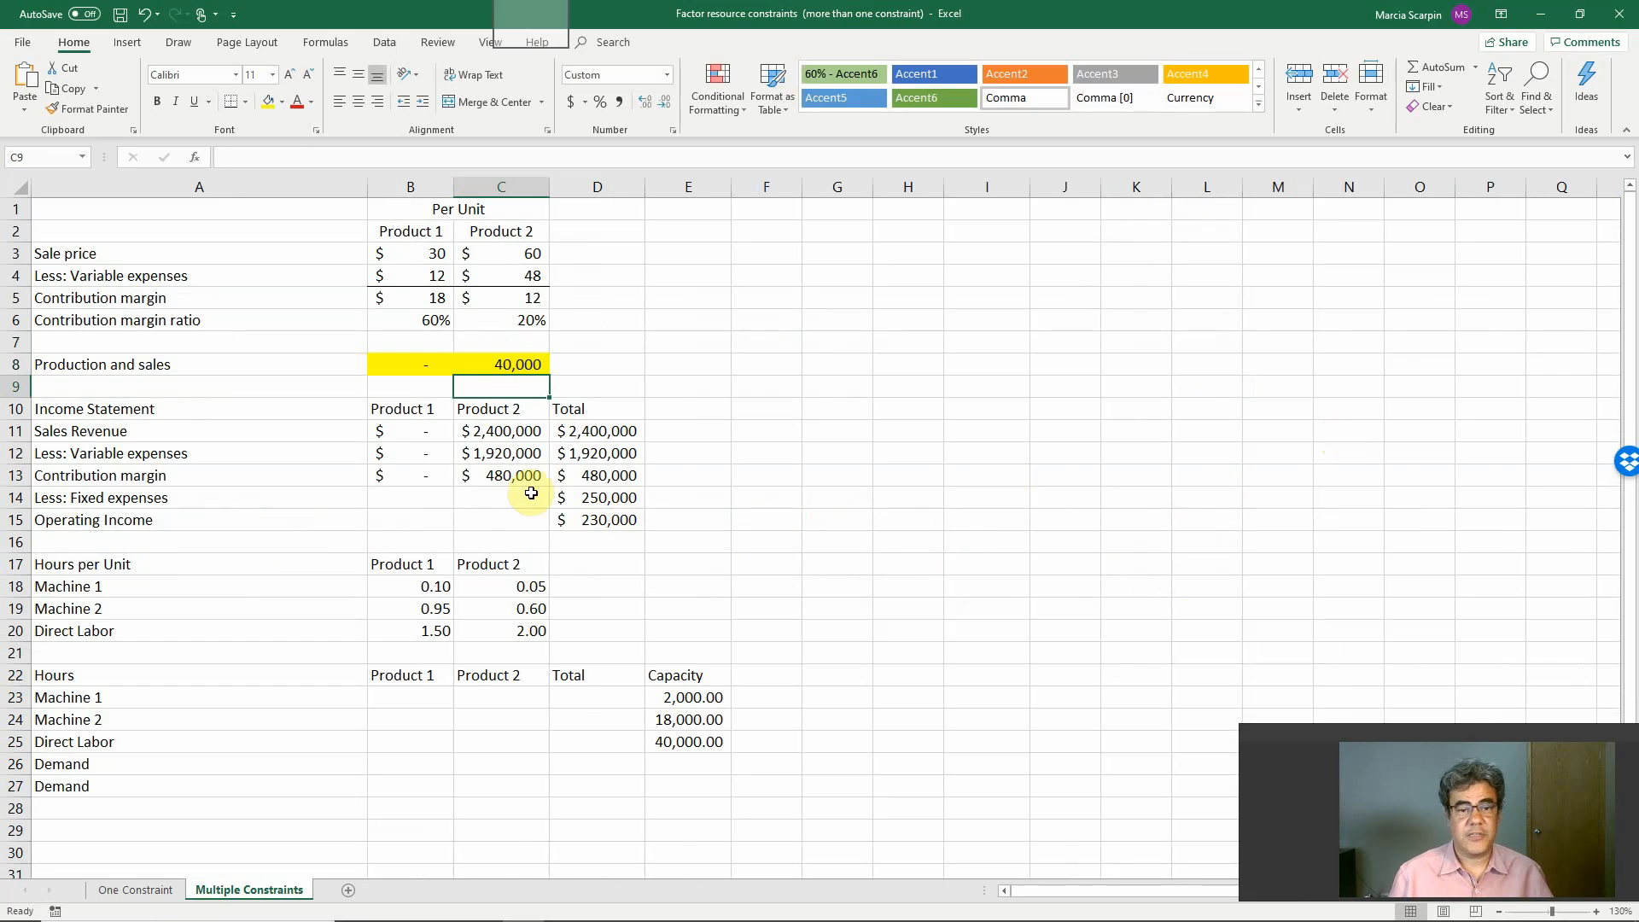
Compare Product 2's contribution margin in C13 with its total contribution margin at full capacity in C16 of the One Constraint sheet
double_click(504, 475)
click(773, 542)
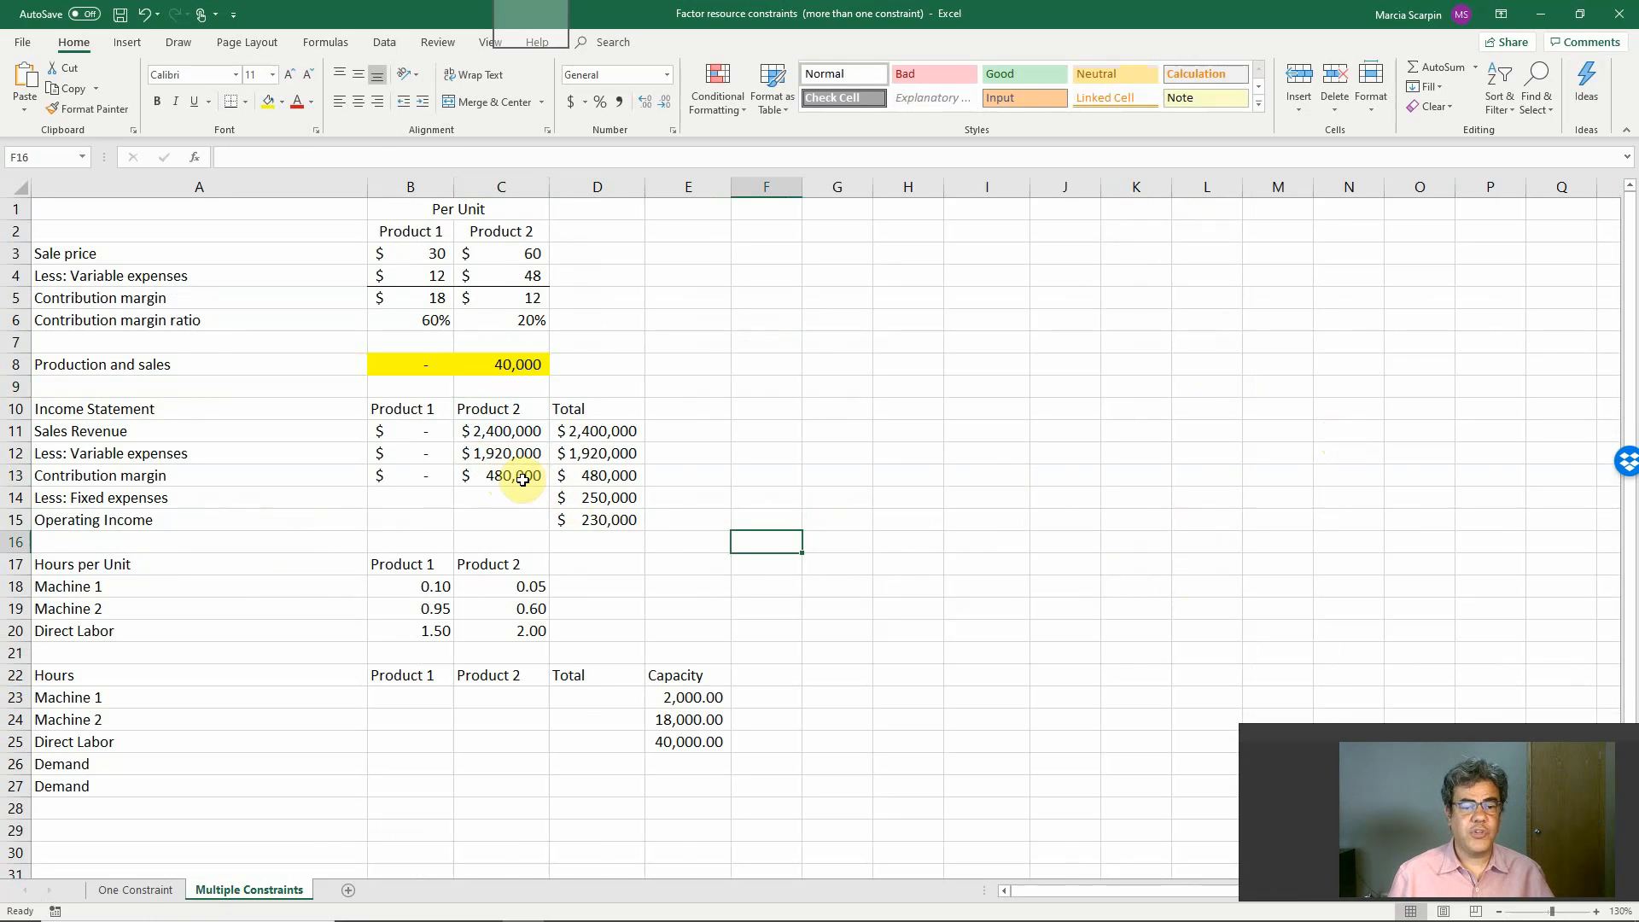
click(519, 476)
click(138, 885)
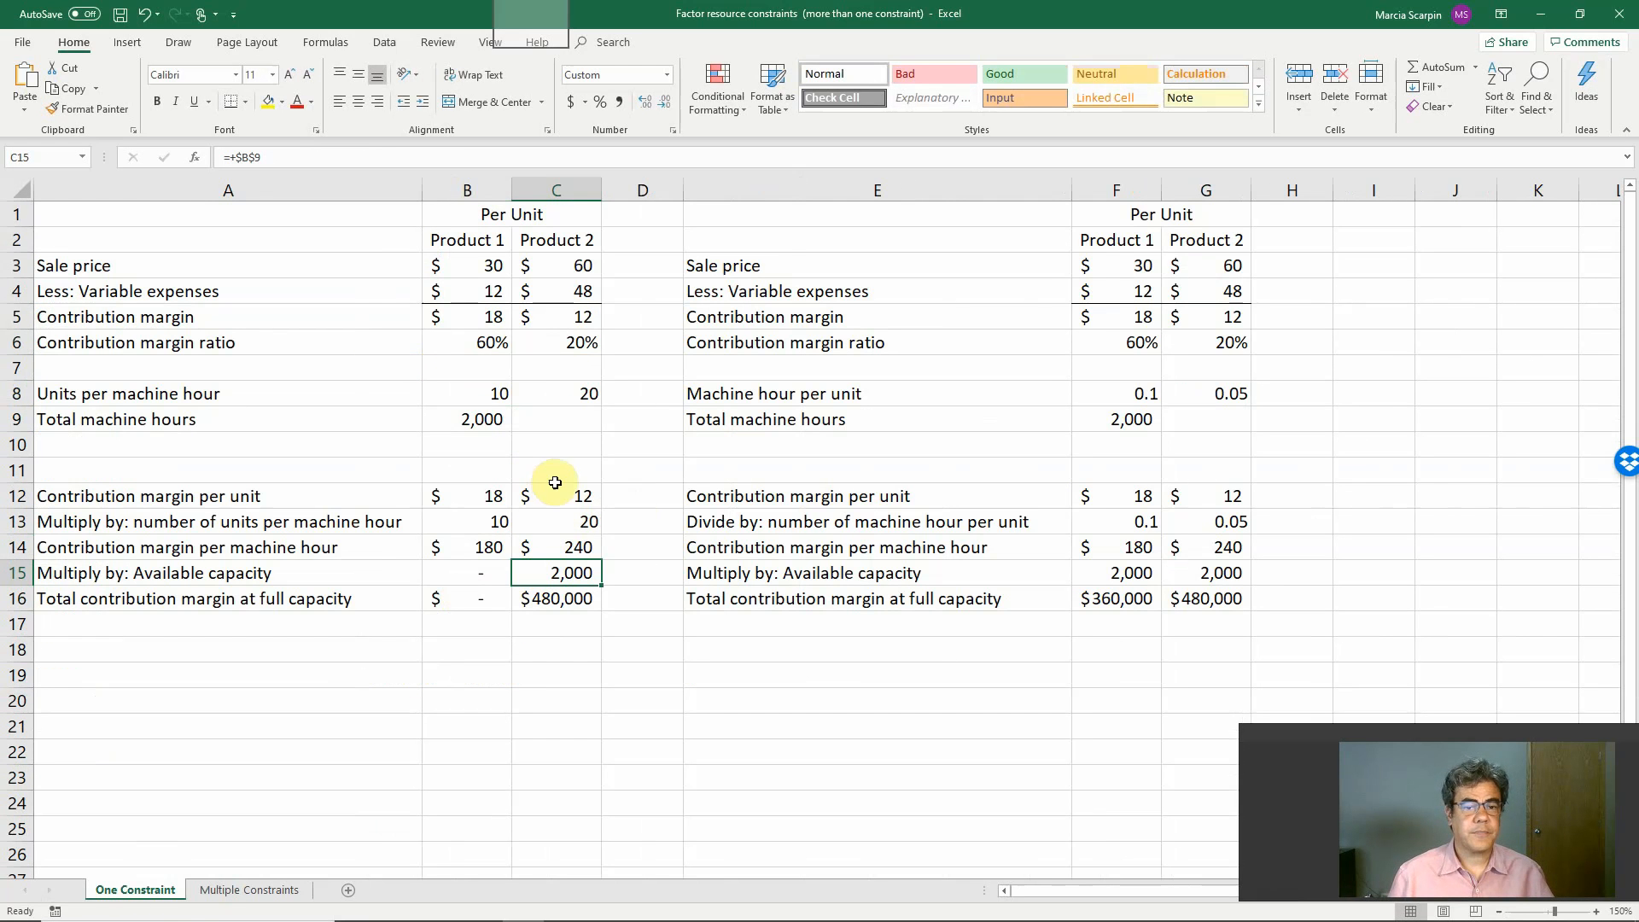
click(551, 600)
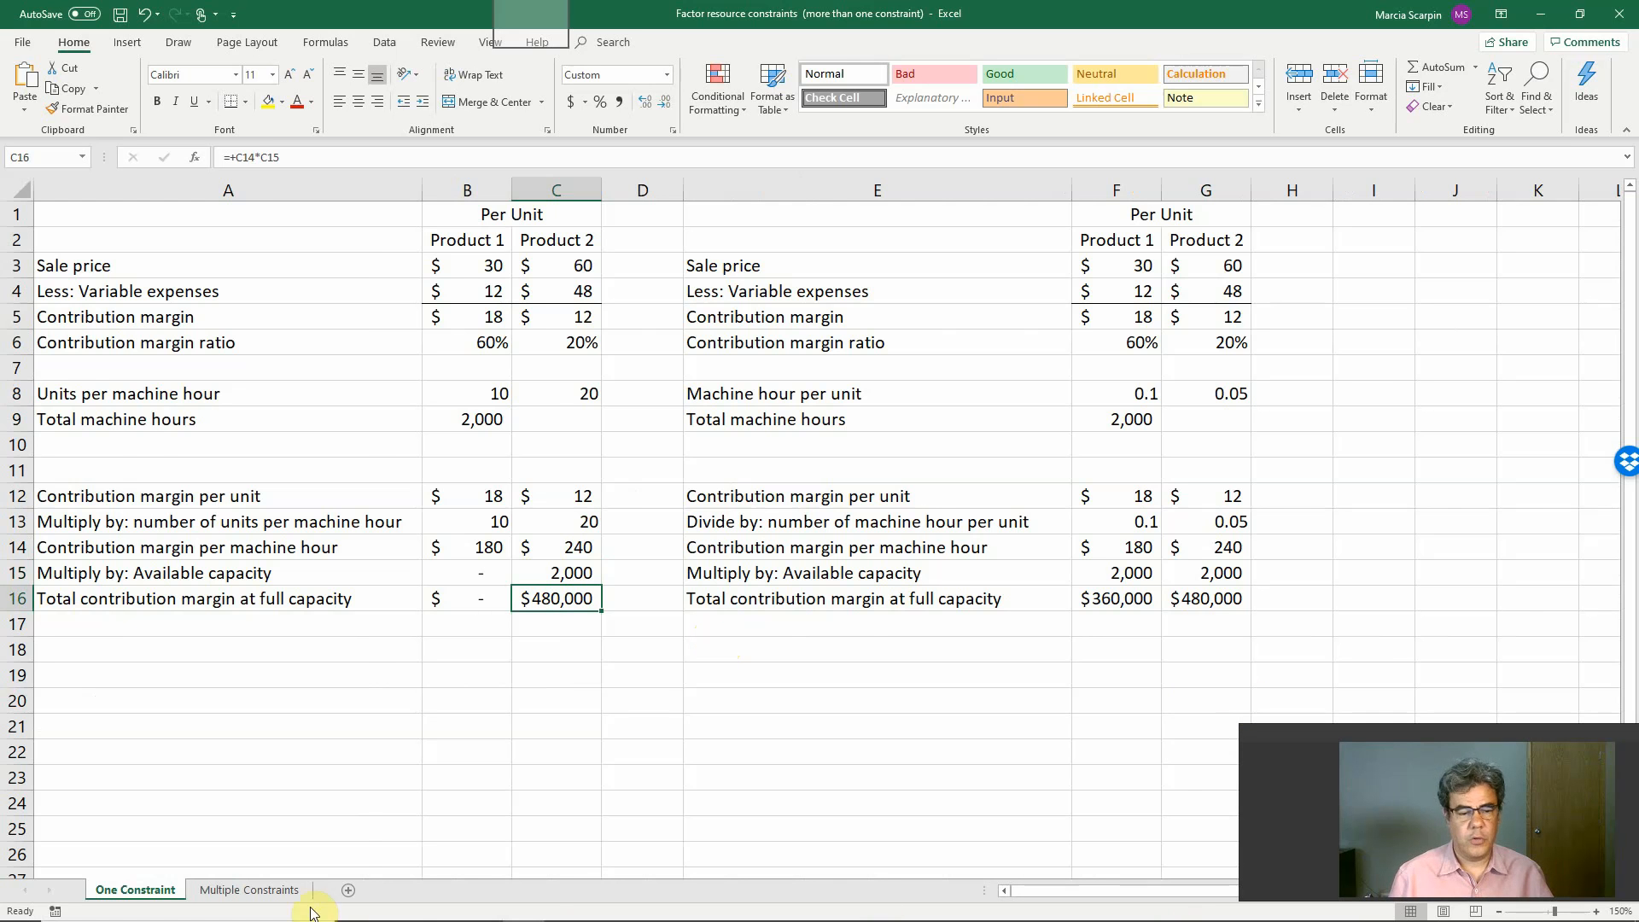
click(251, 891)
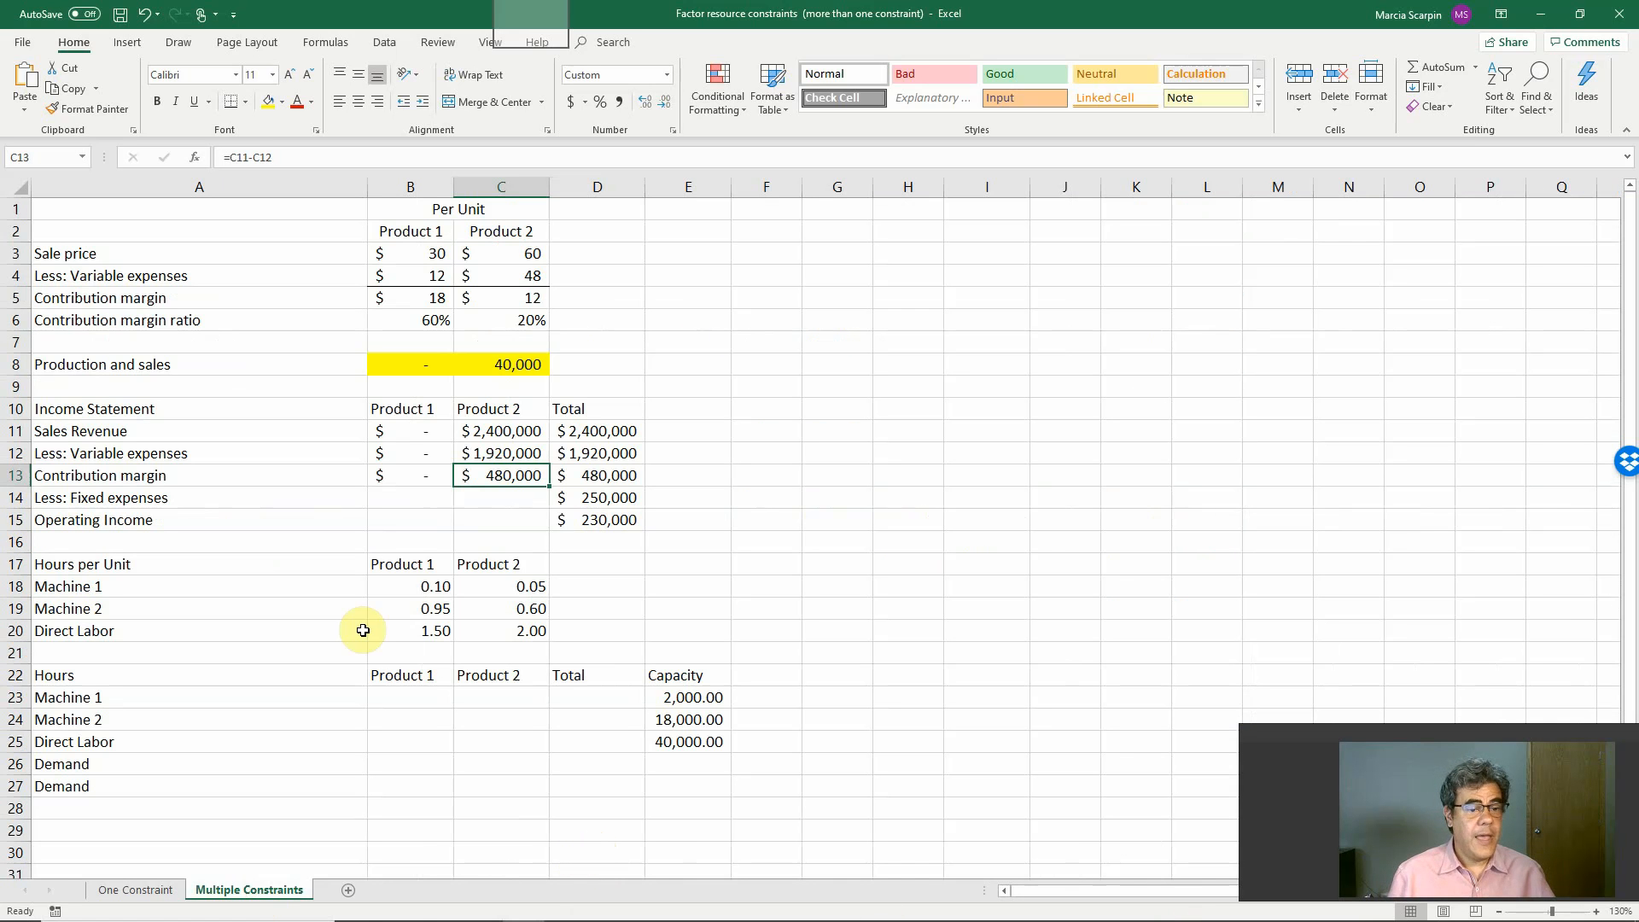
Review both products' hours per unit for Machine 1, Machine 2 and Direct Labor, checking Machine 1 against row 13 of the One Constraint sheet
drag(427, 589, 523, 623)
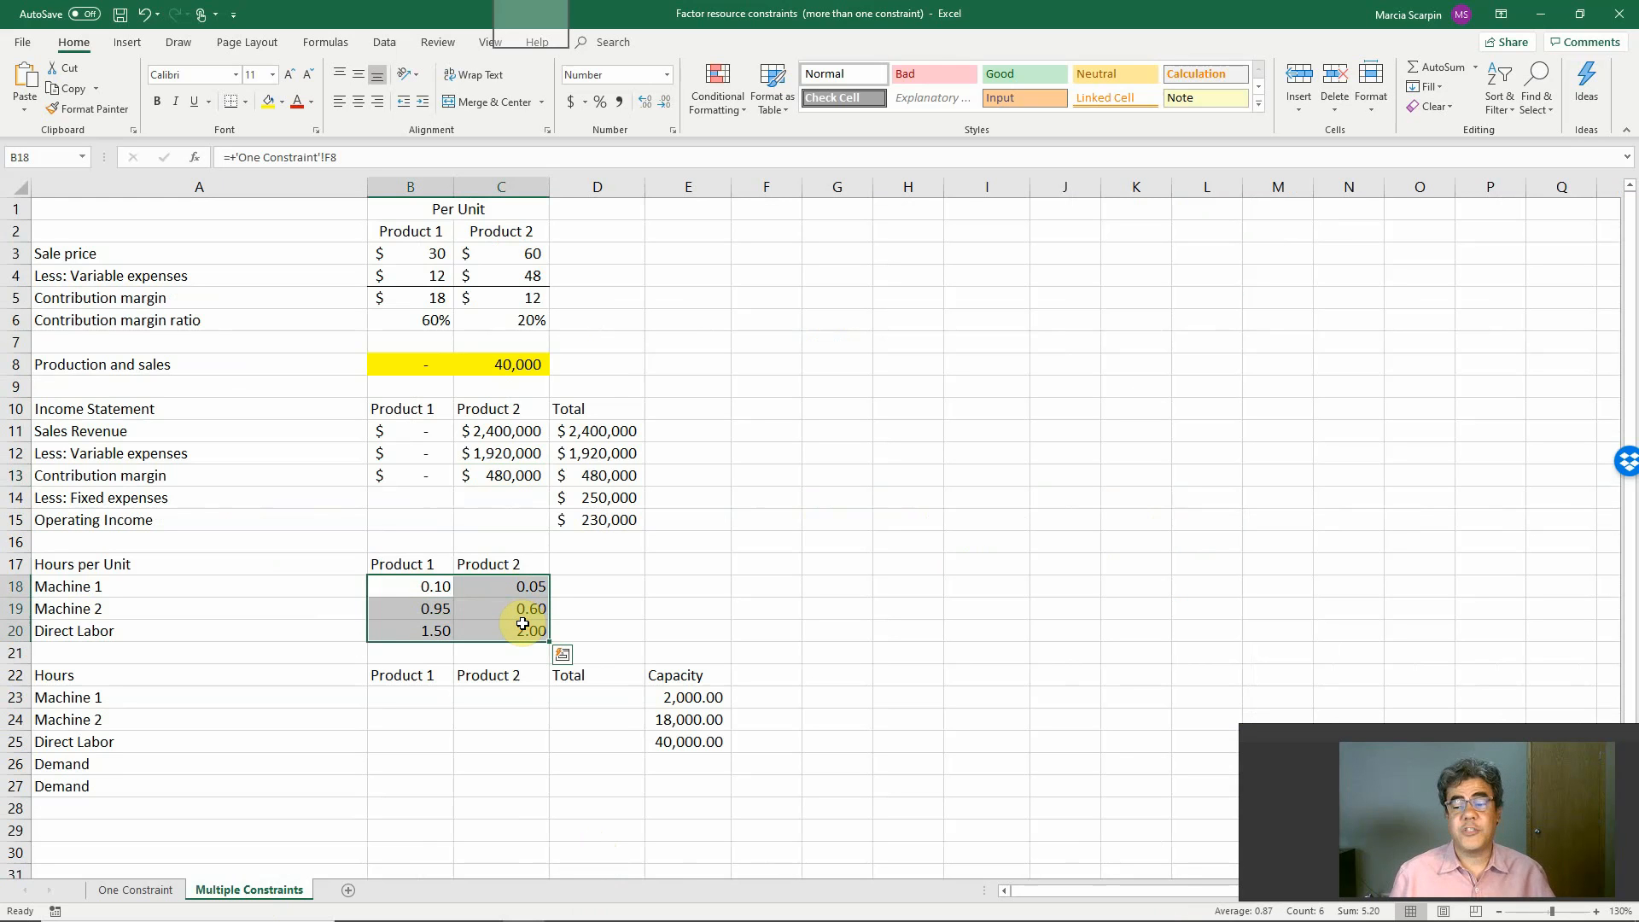
click(427, 589)
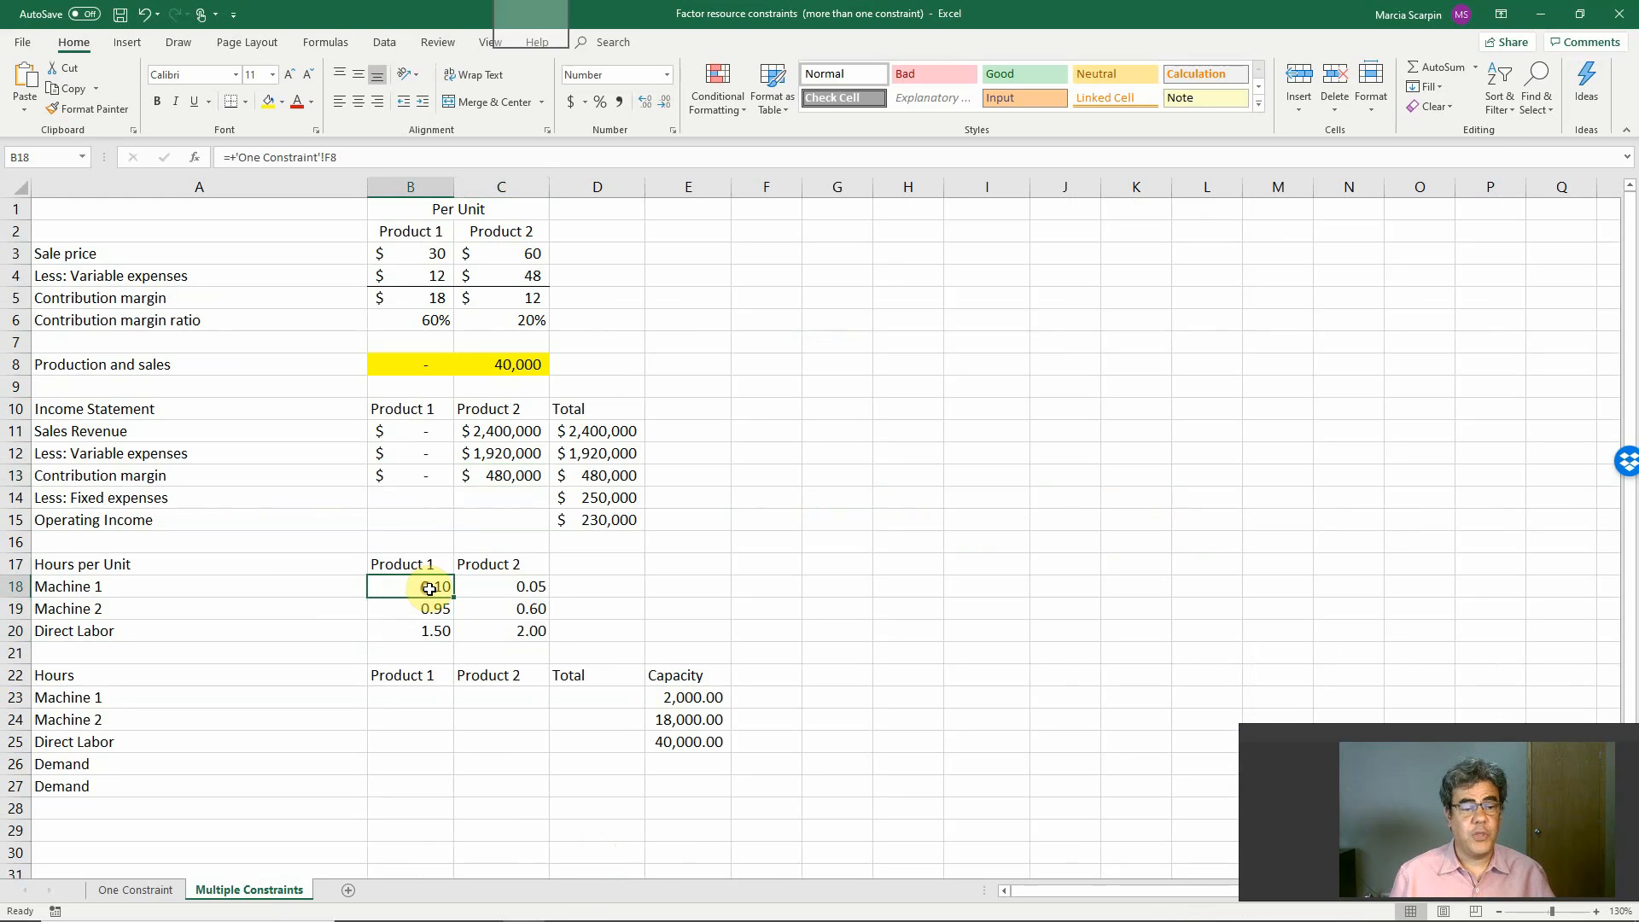
click(512, 584)
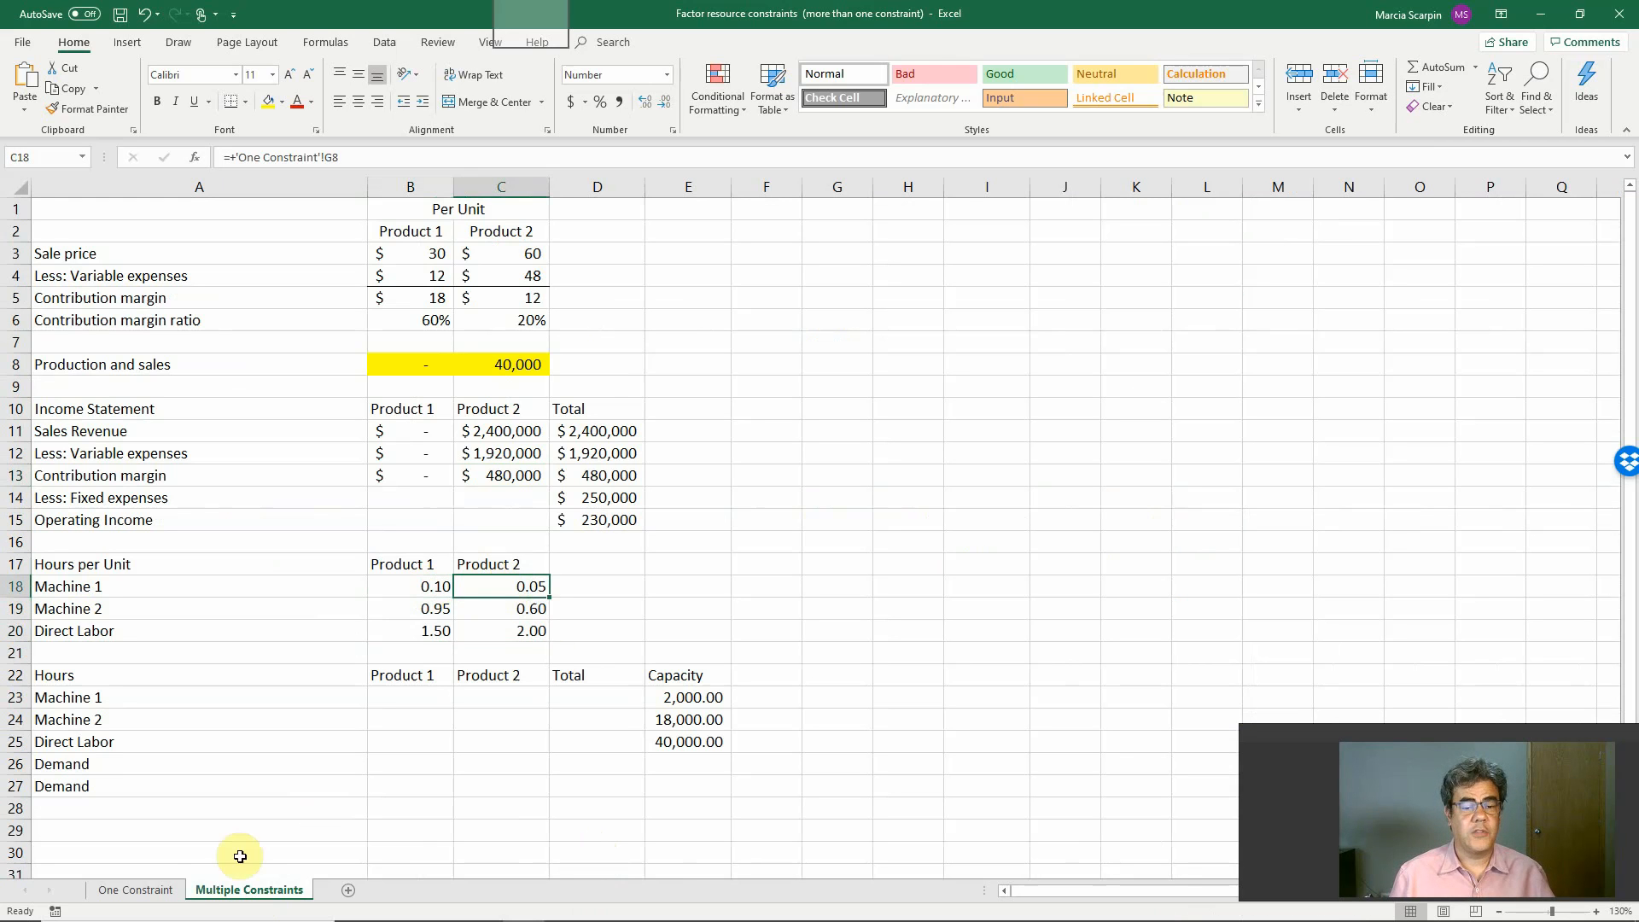
click(171, 891)
click(958, 525)
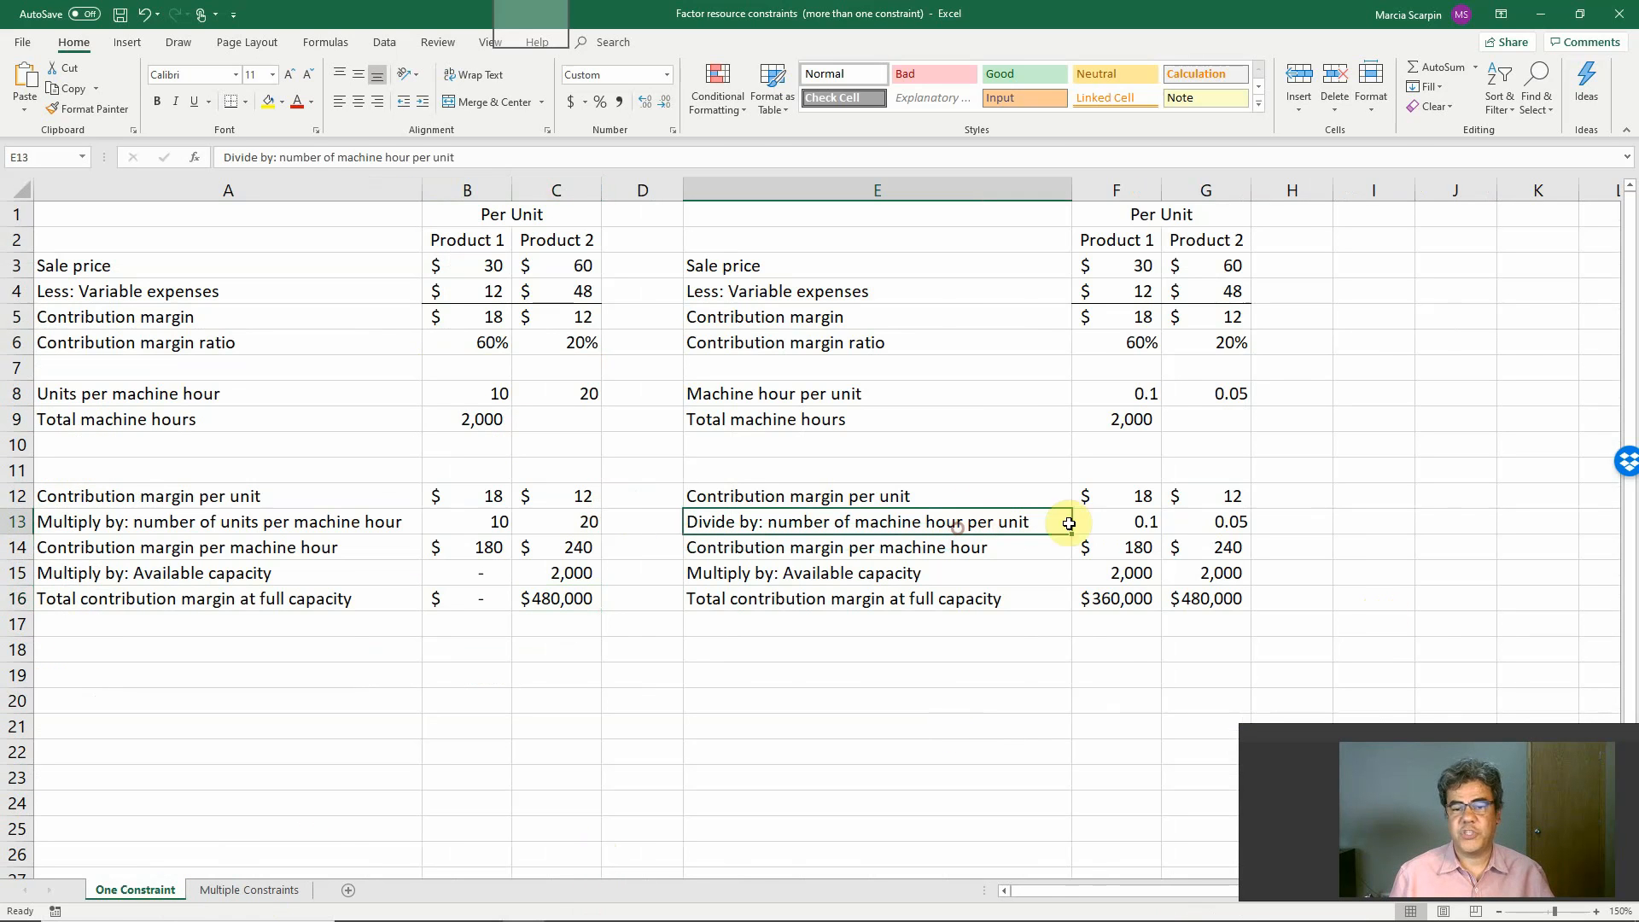
drag(1069, 523, 1178, 519)
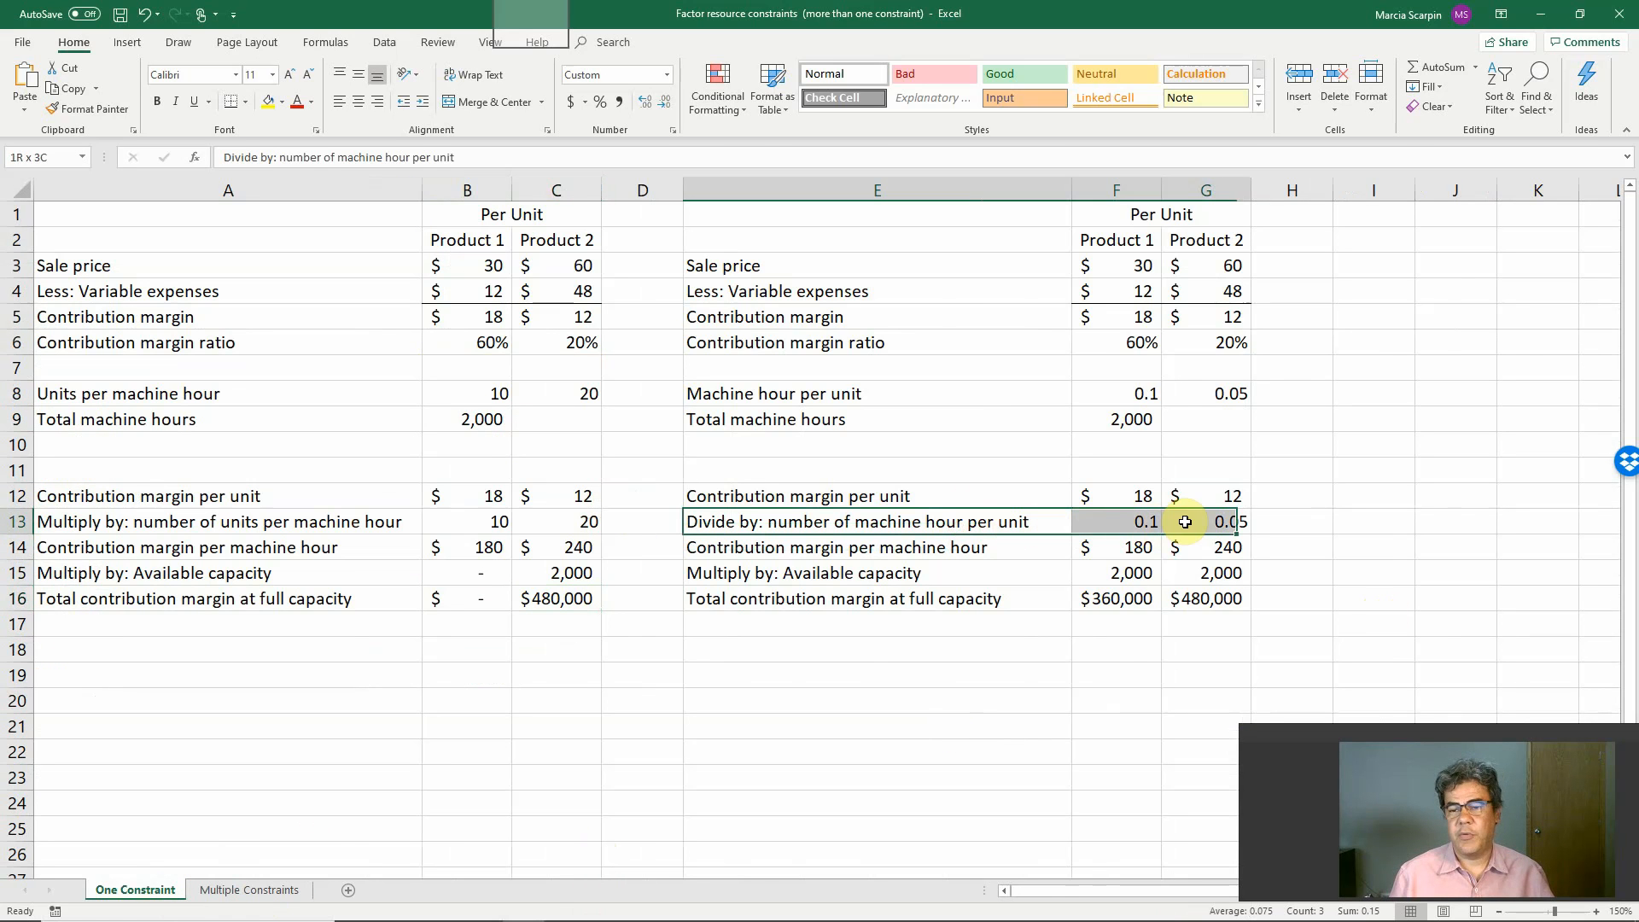
click(241, 892)
click(426, 610)
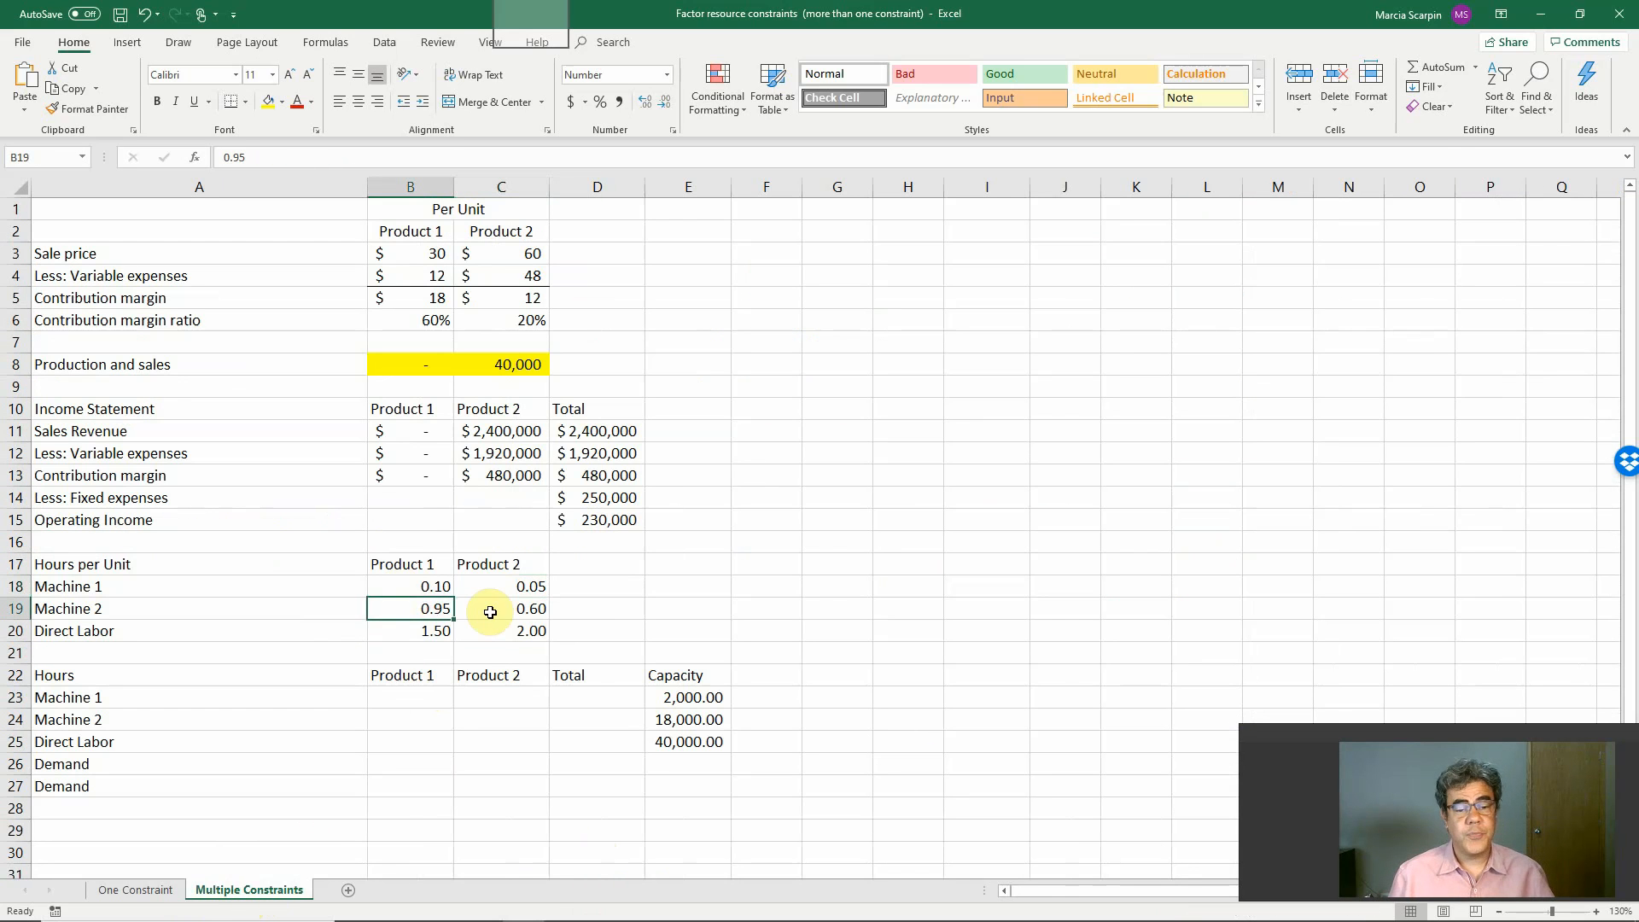
click(491, 612)
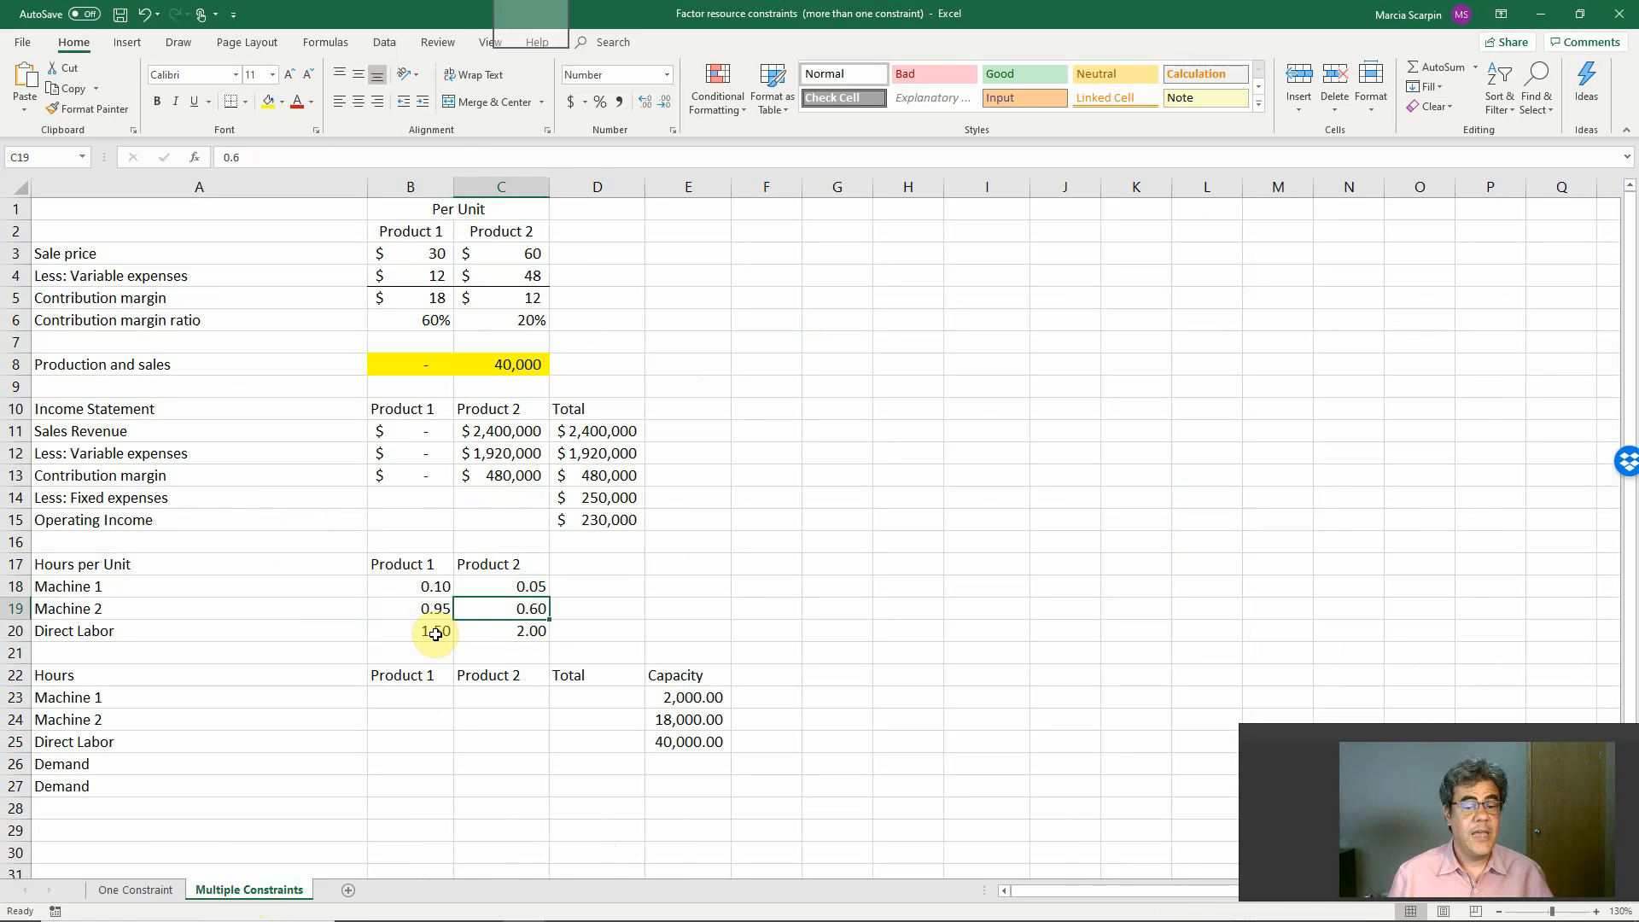
drag(435, 634, 500, 634)
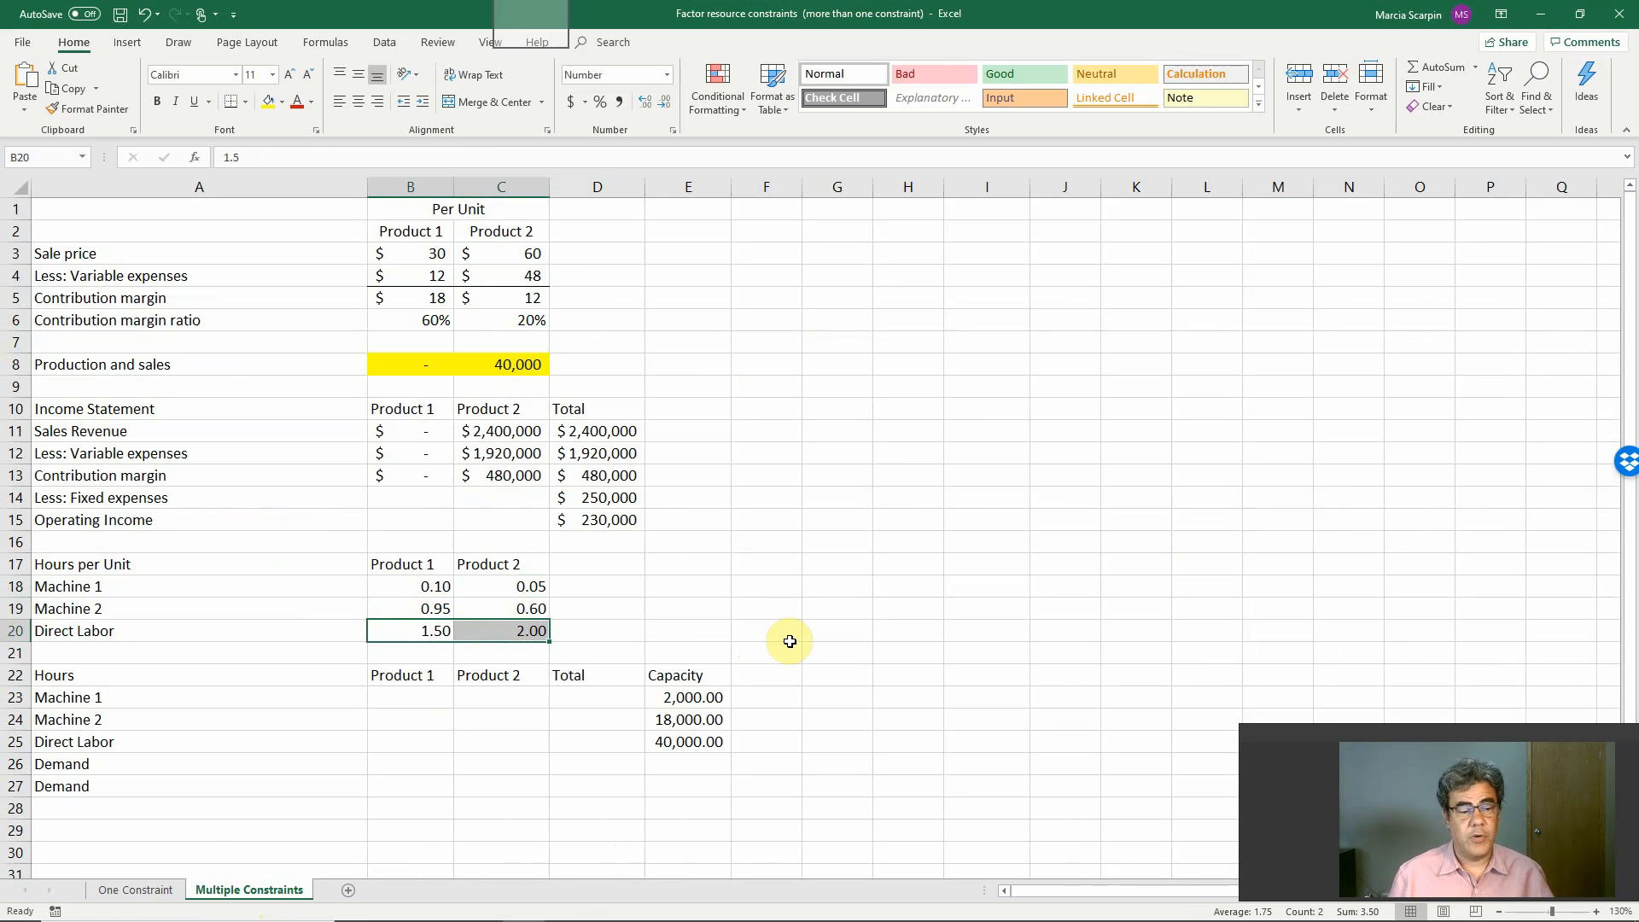
Calculate Product 1's Machine 1 hours in B23 with the formula +$B$8*B18, keeping the production reference absolute
click(410, 706)
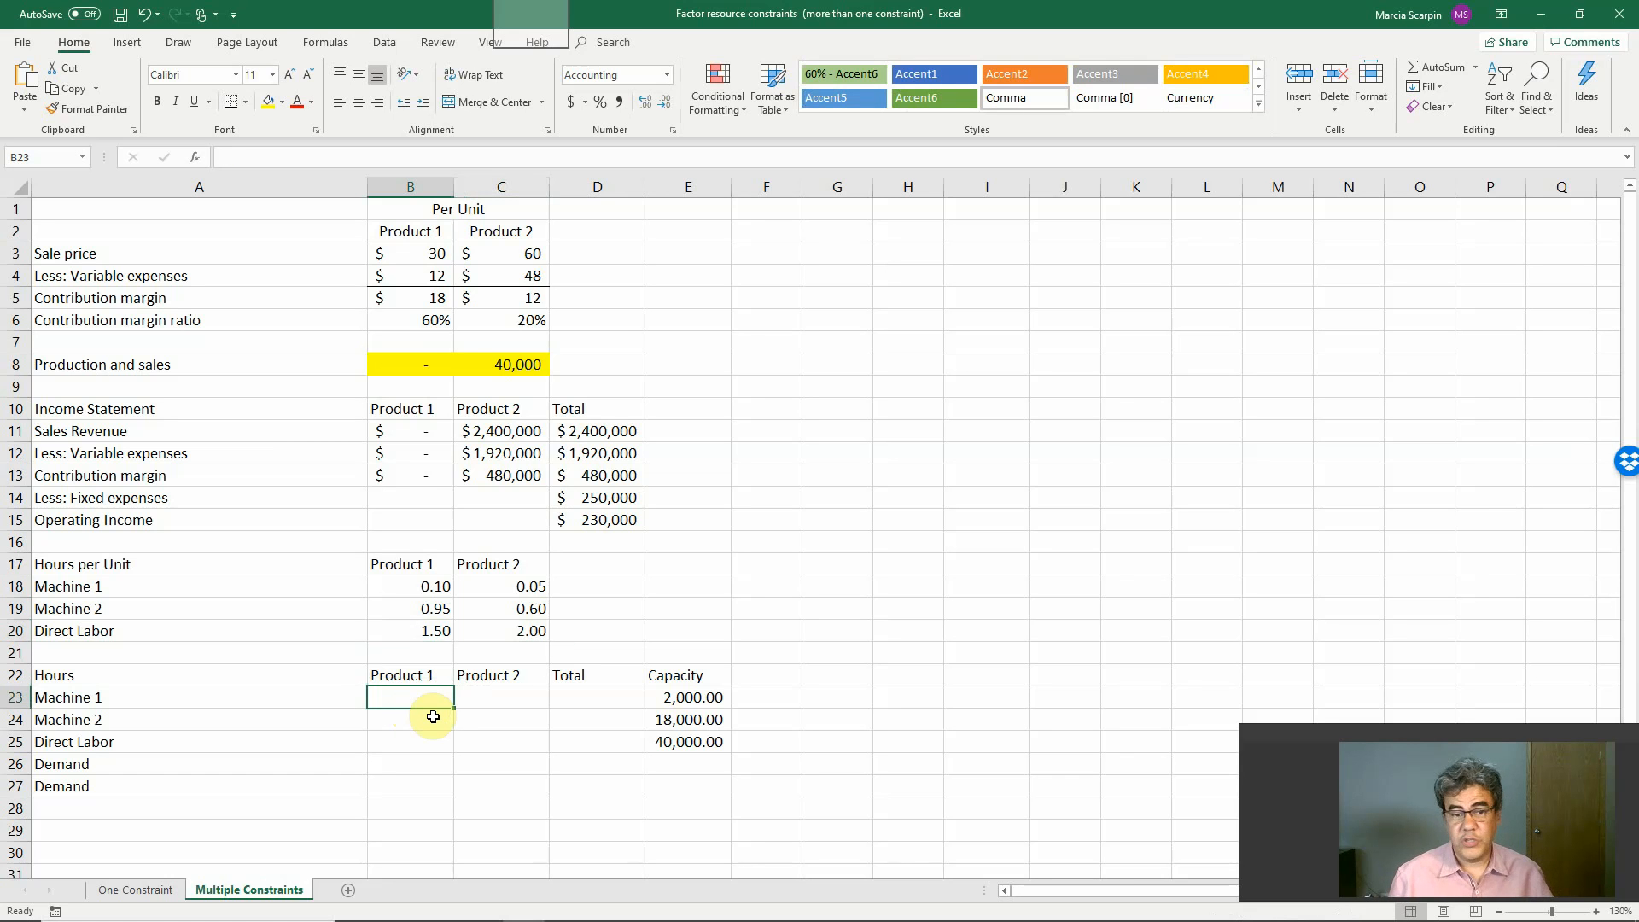
text(+)
click(405, 359)
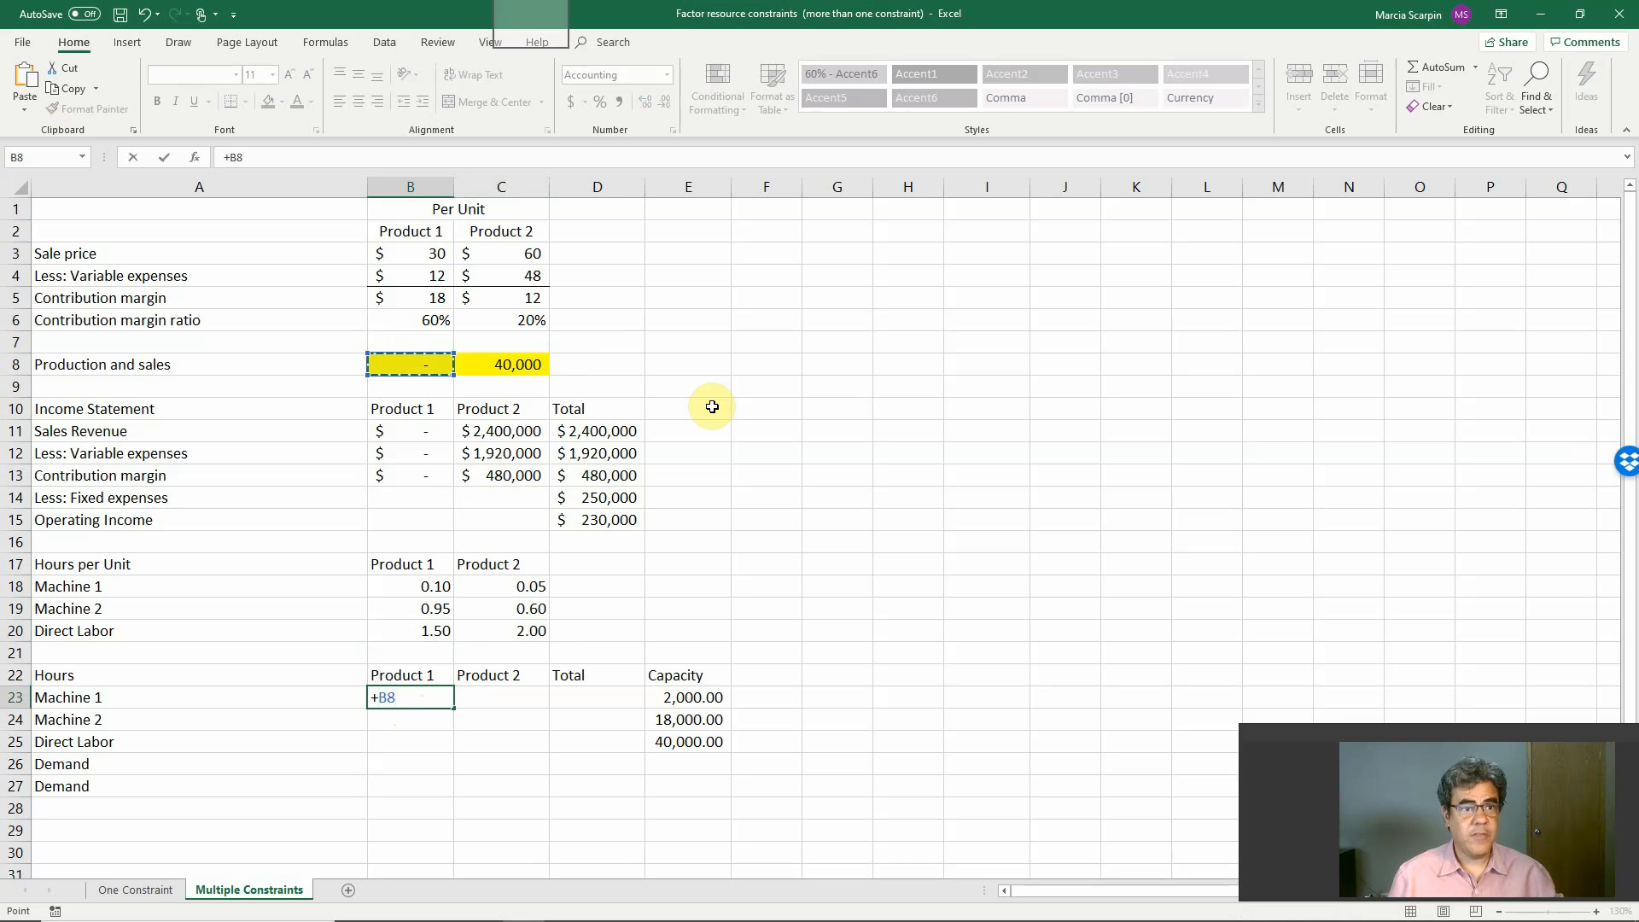
text(*)
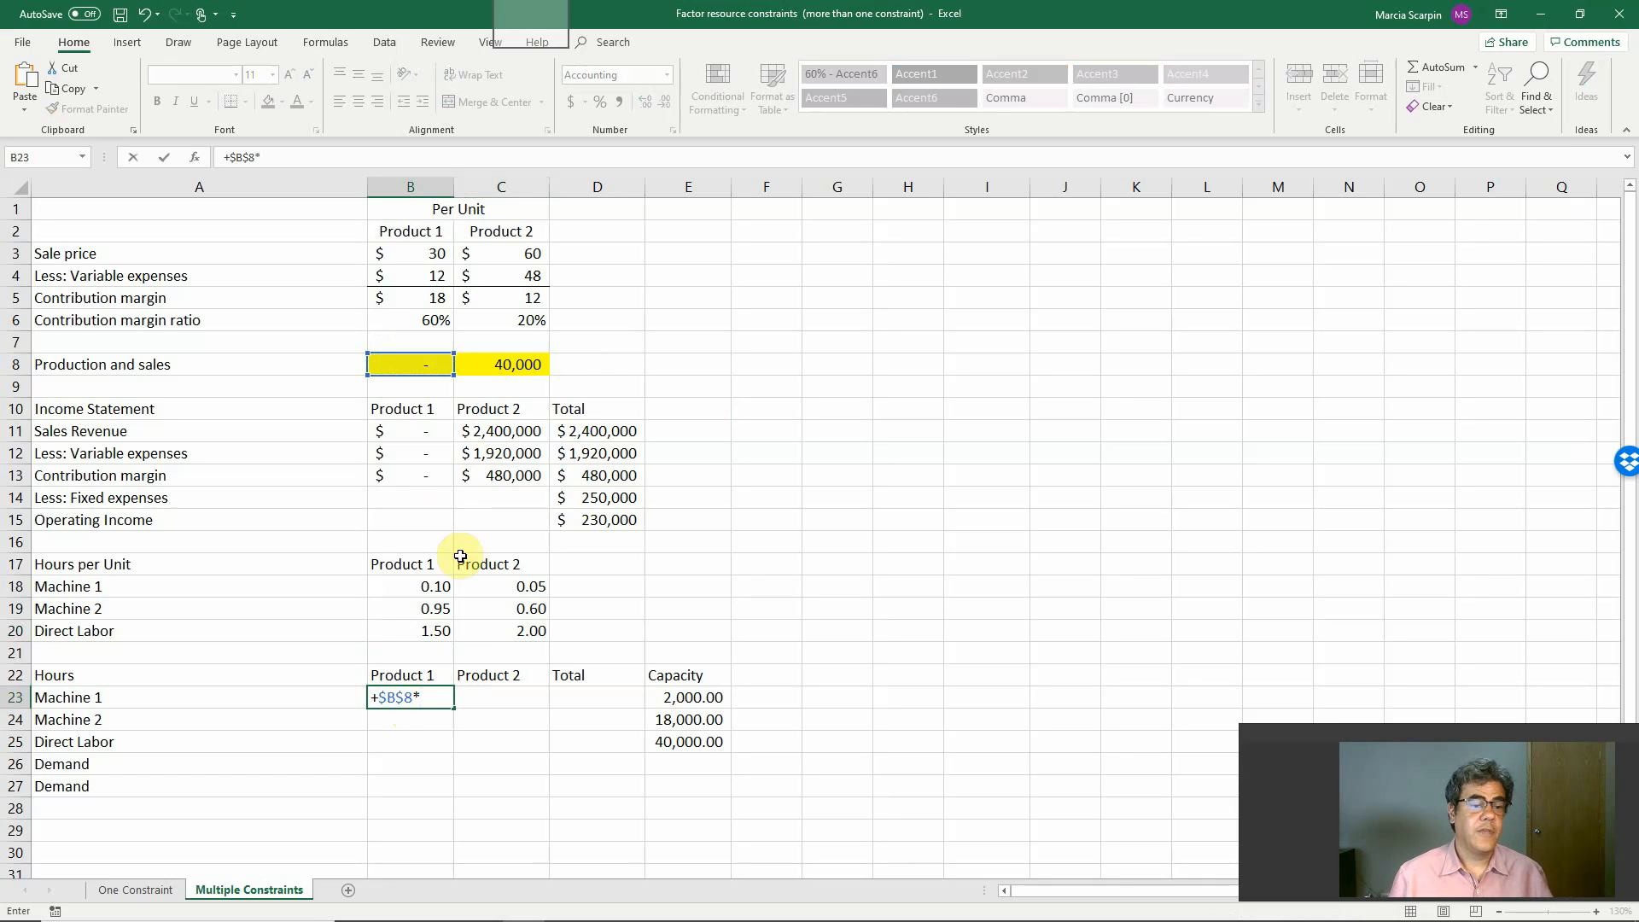
click(410, 585)
key(Return)
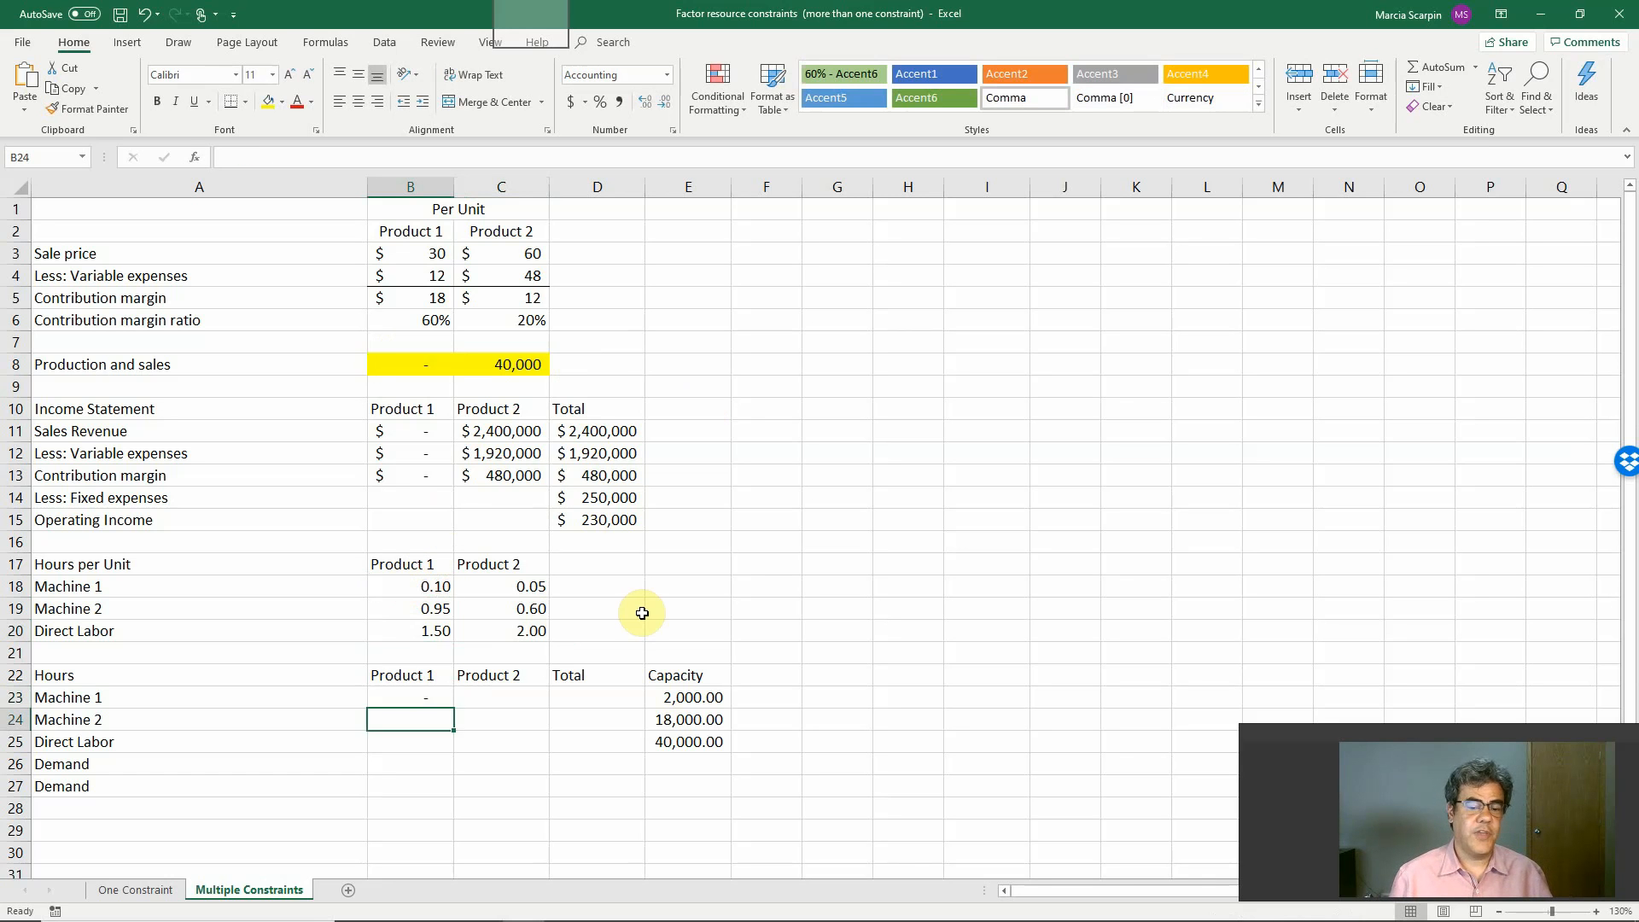
Calculate Product 2's Machine 1 hours in C23 with the formula +$C$8*C18, keeping the production reference absolute
key(Up)
key(Right)
text(+)
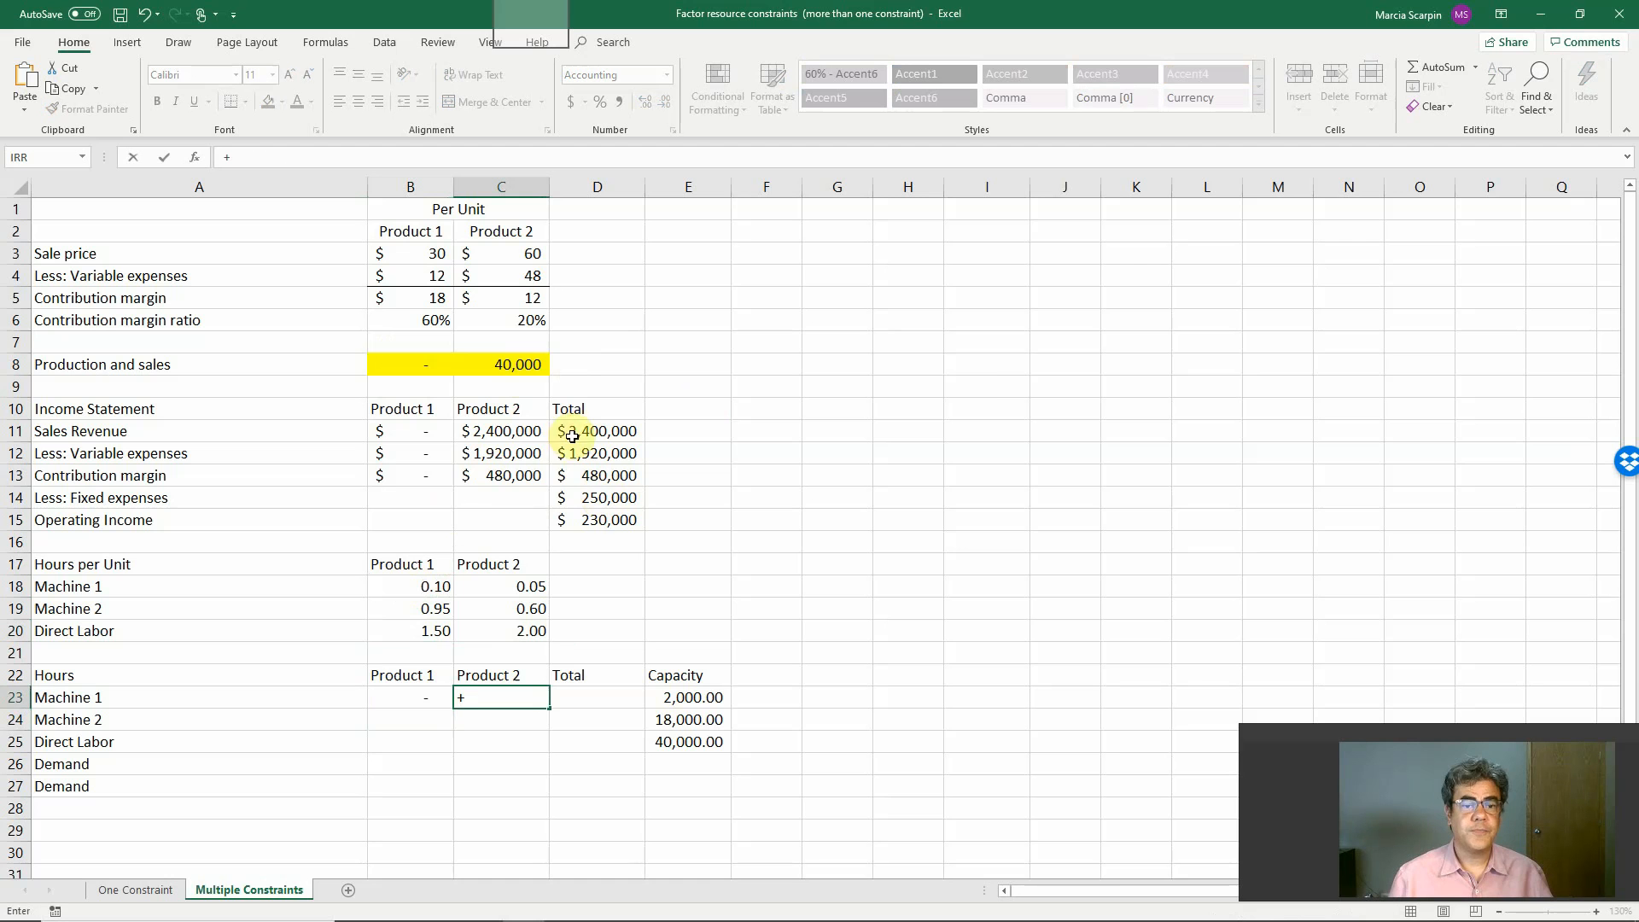
click(508, 367)
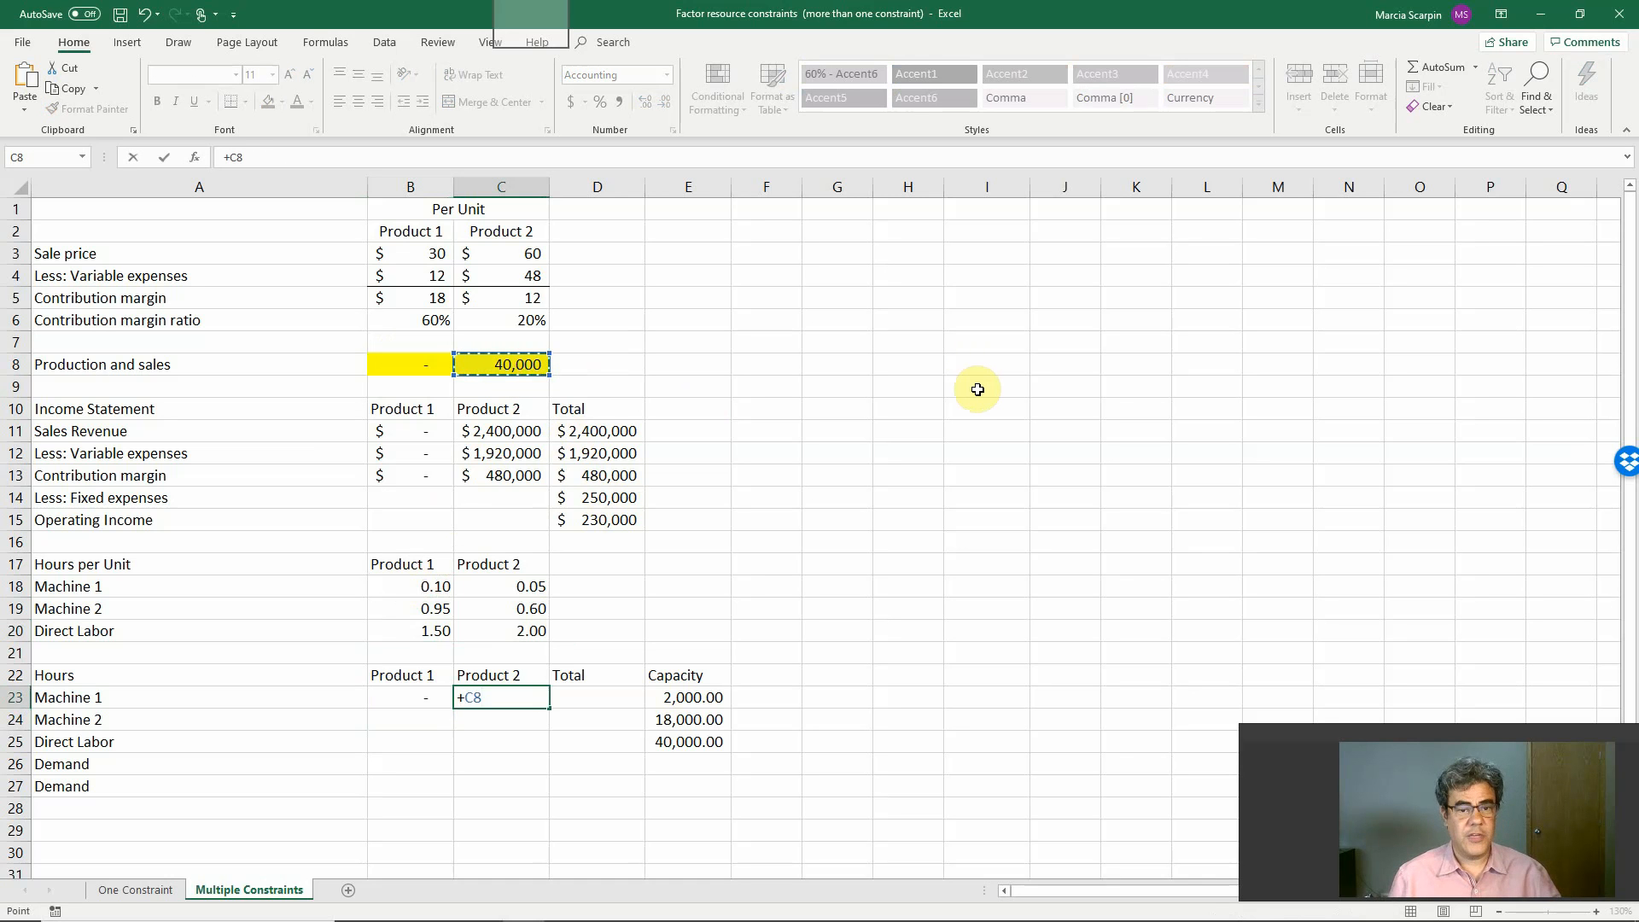
key(F4)
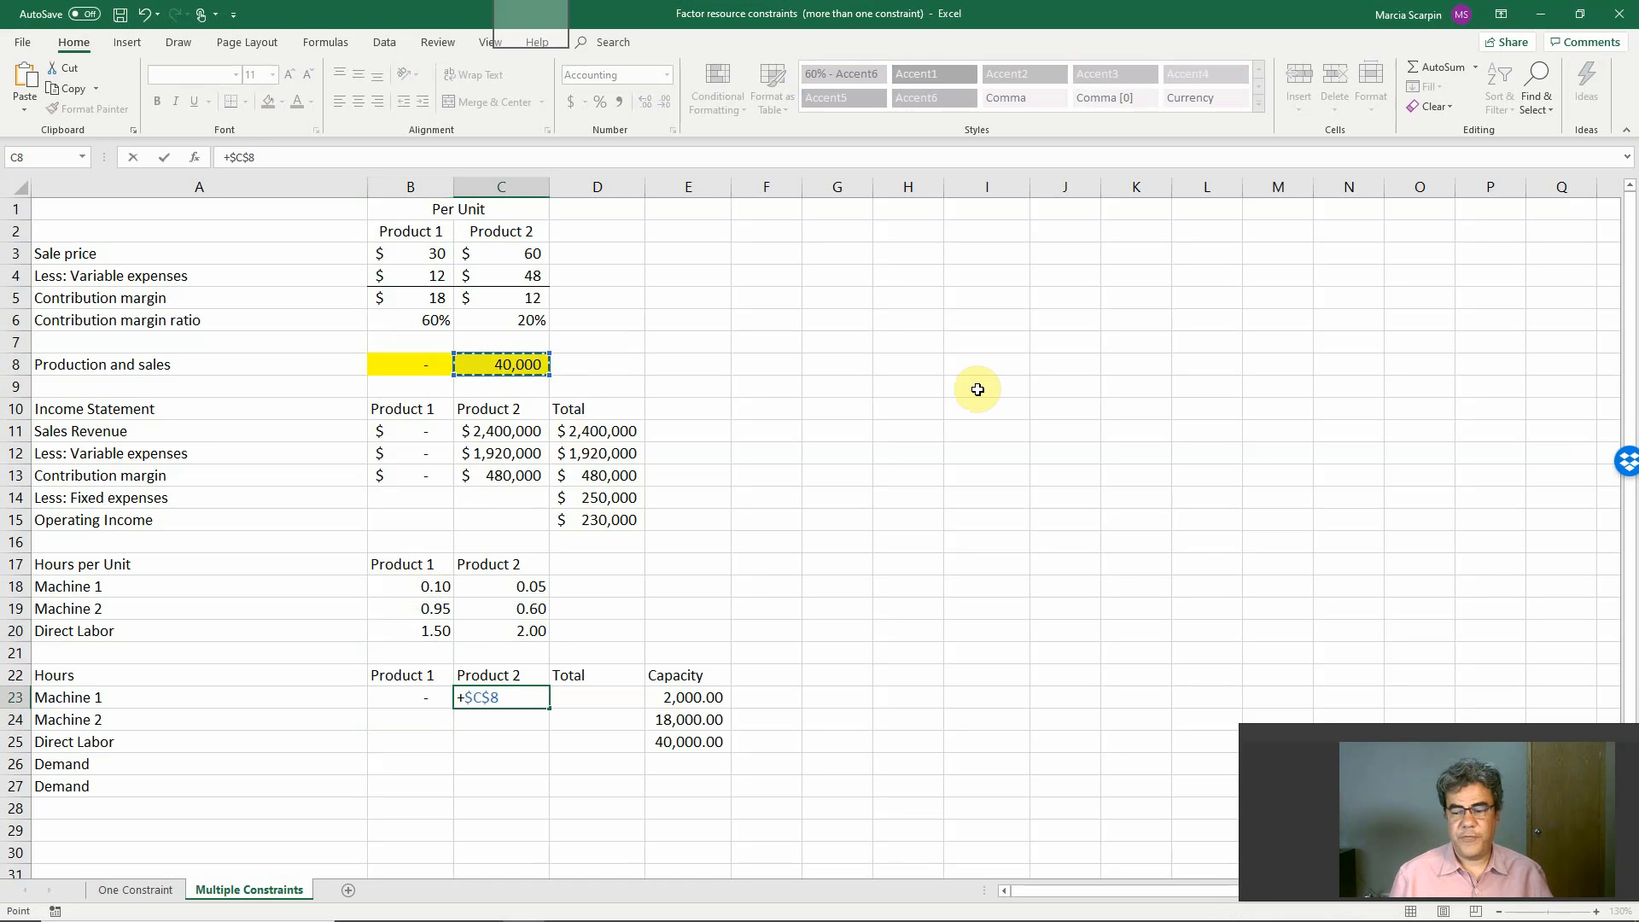
text(*)
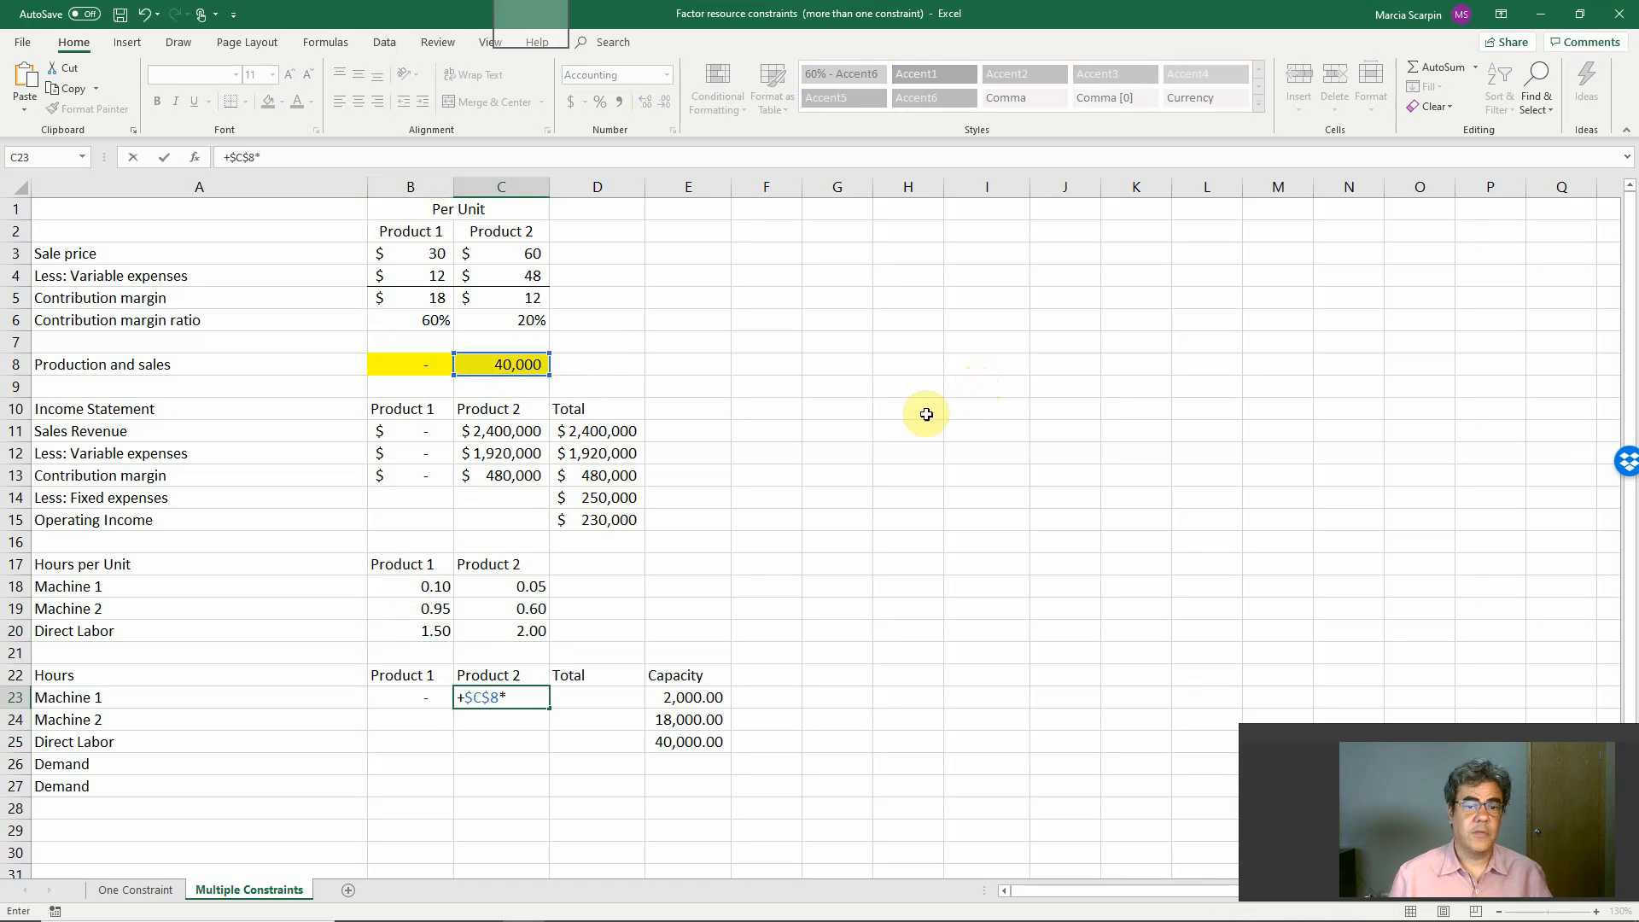
click(527, 588)
key(Return)
Total the Machine 1 hours of both products in D23 with a SUM of B23:C23
key(Right)
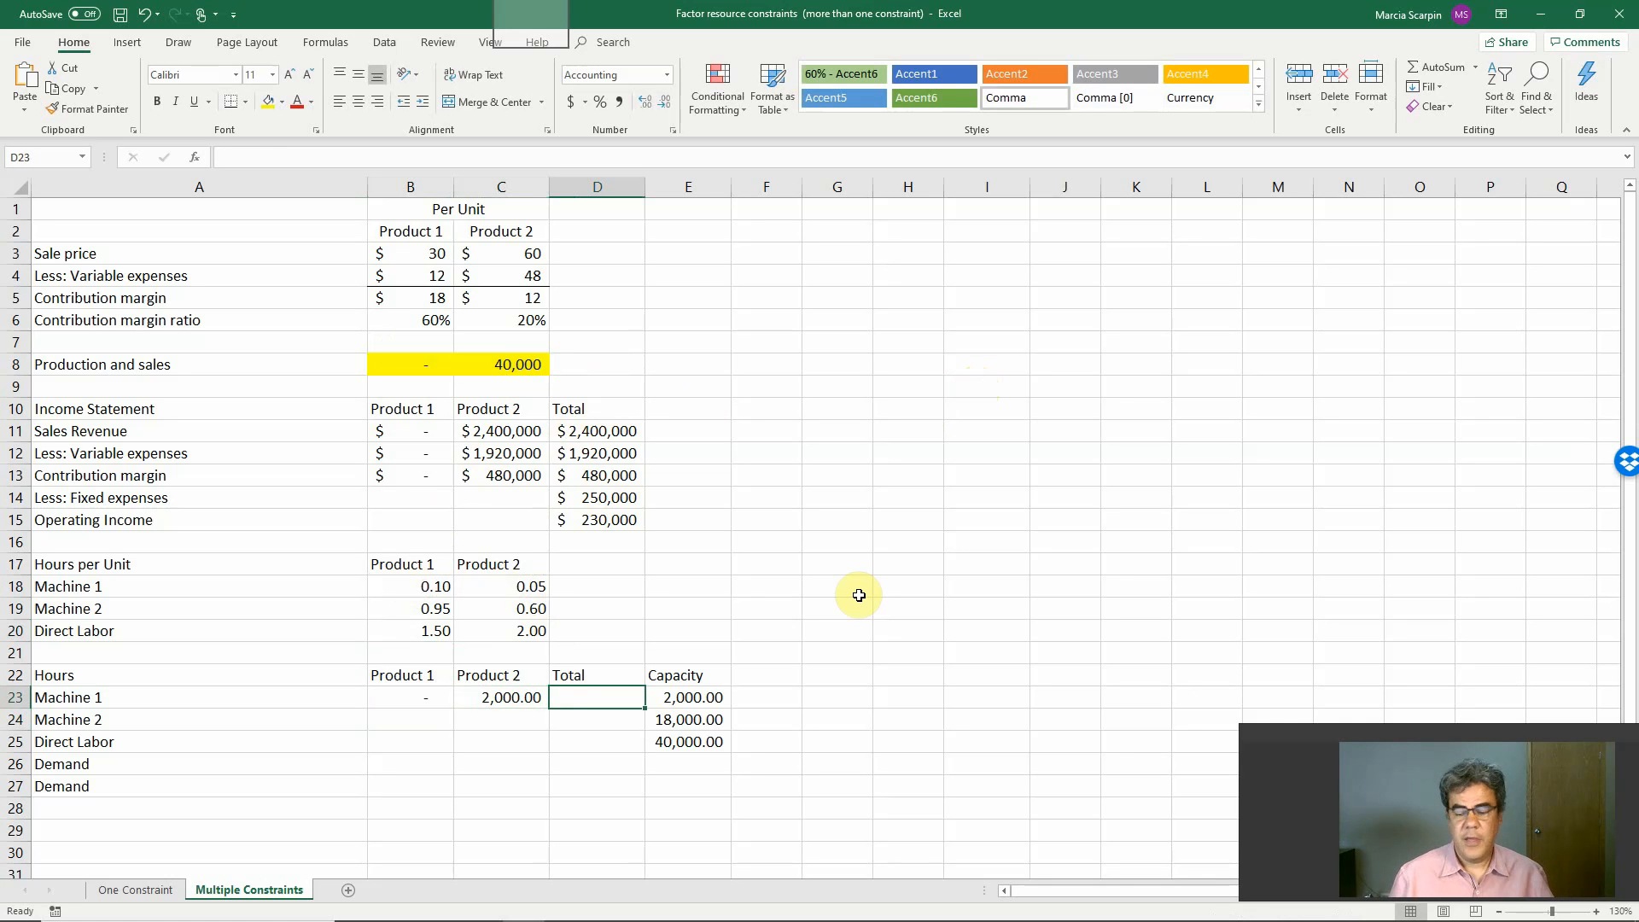
text(+sum()
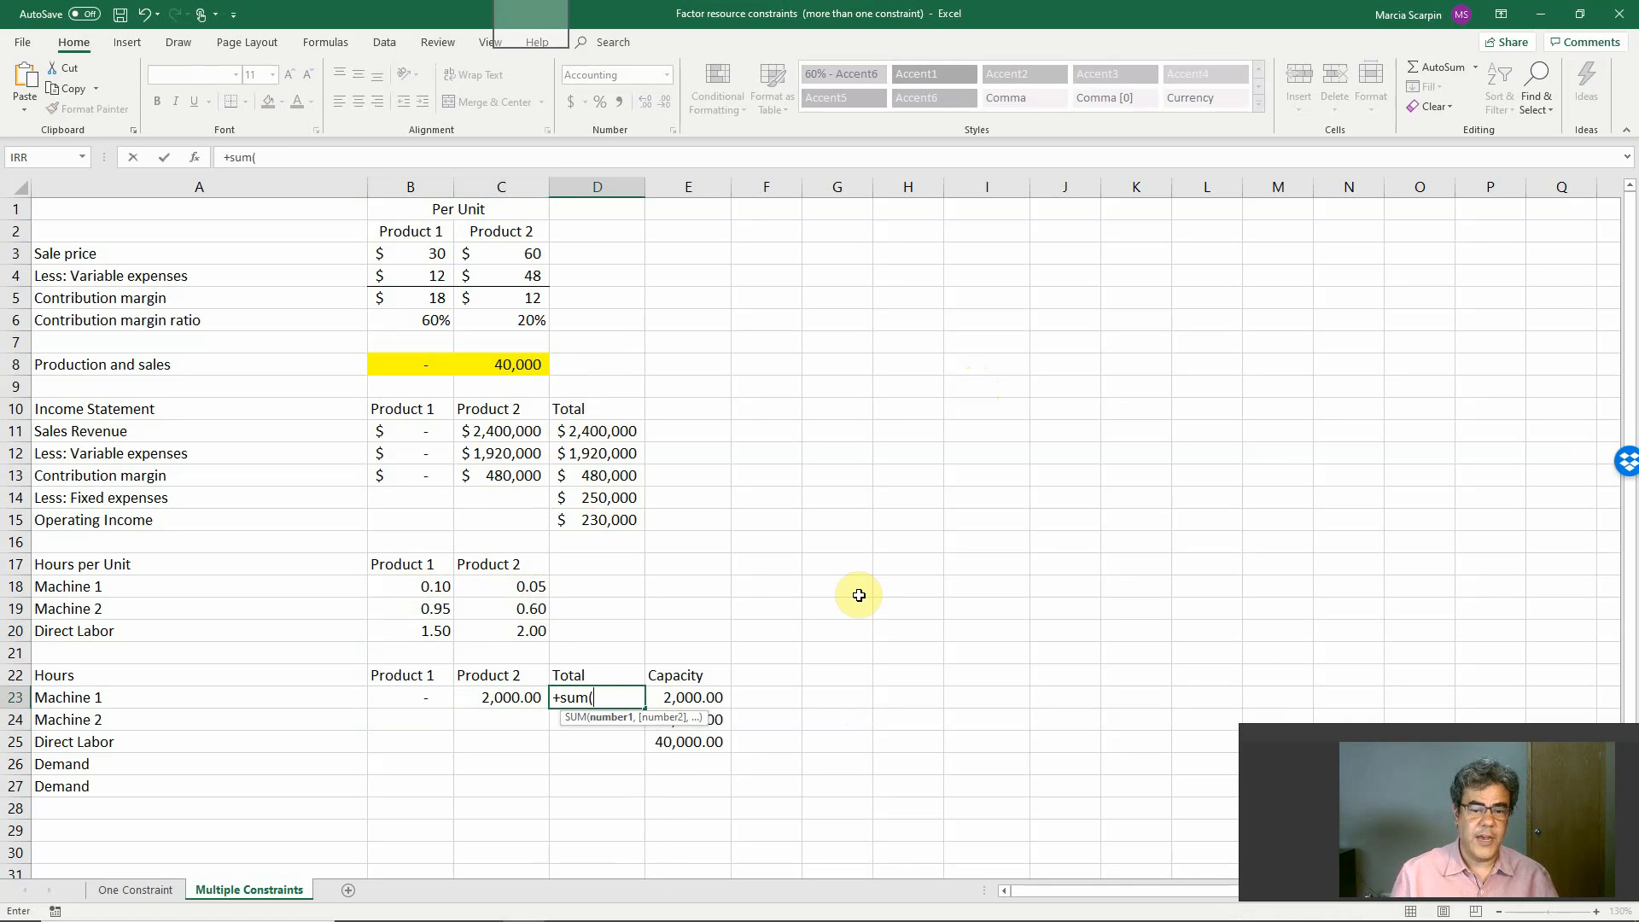
key(Left)
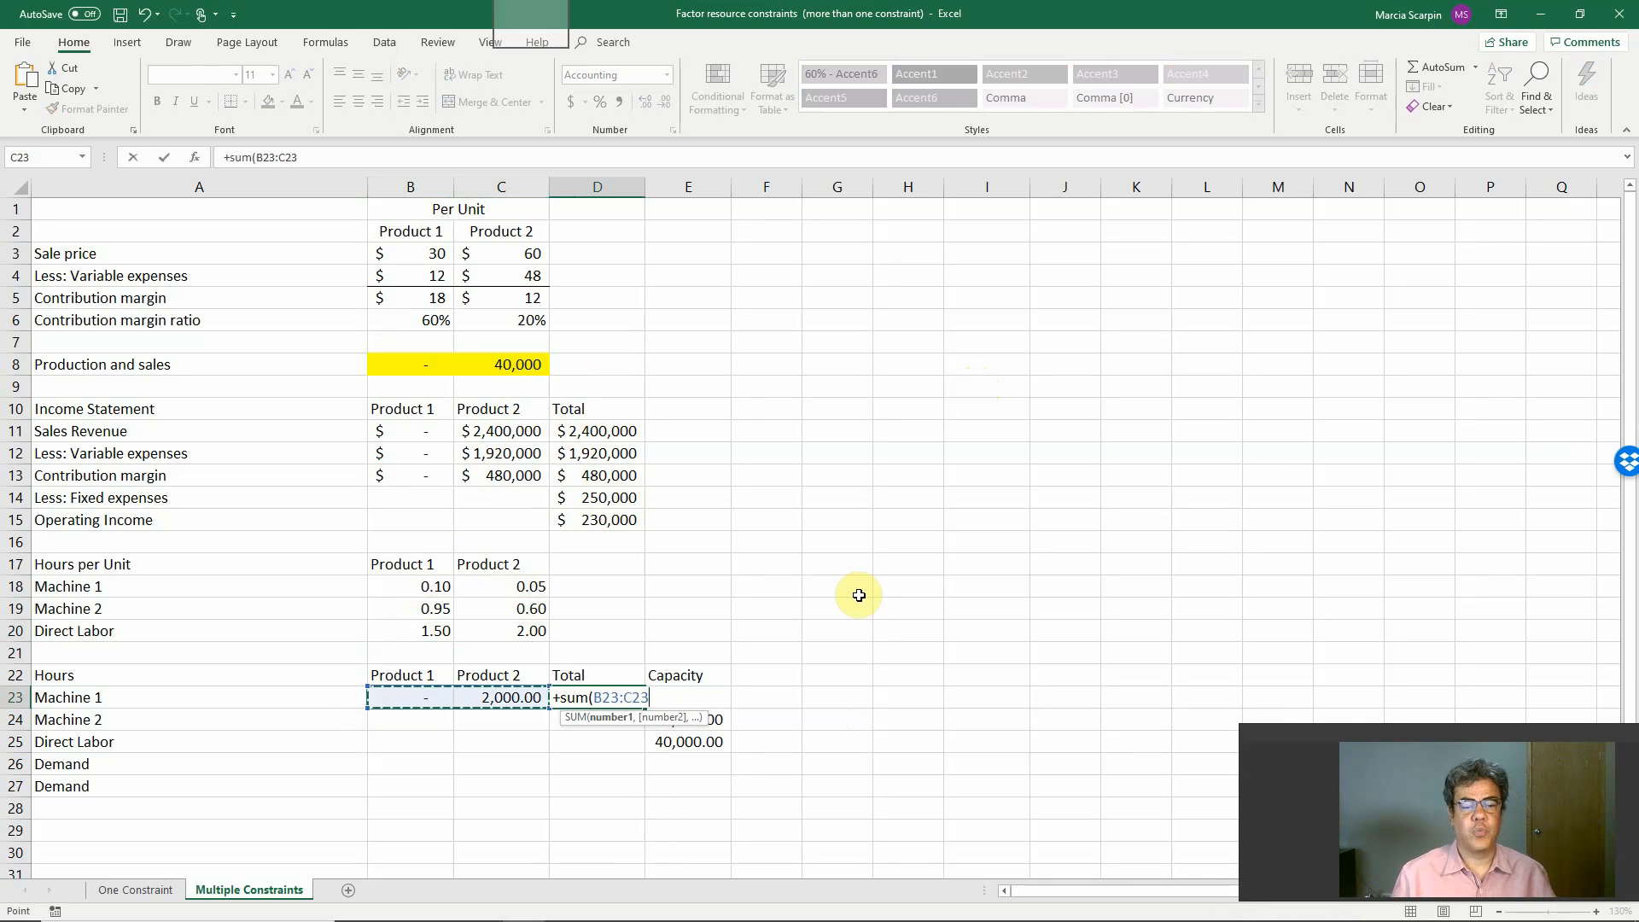
key(Return)
Fill the Machine 1 hour formulas in B23:D23 down to the Machine 2 and Direct Labor rows, through row 25
key(Left)
key(Left)
key(Up)
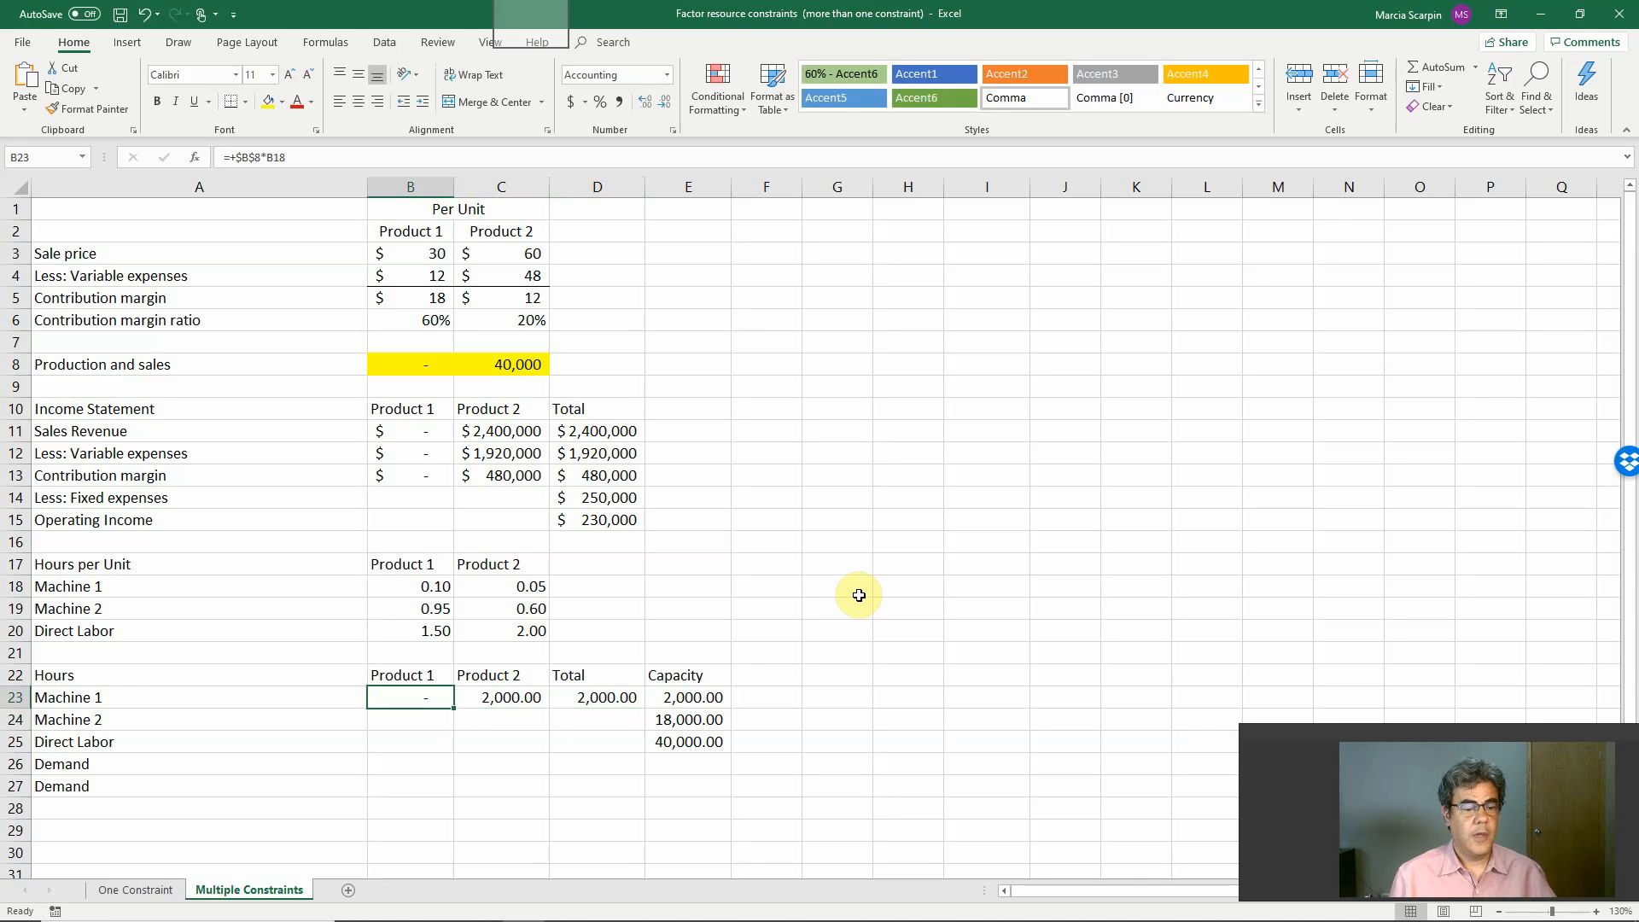
key(shift+Right)
key(shift+Right)
key(shift+Down)
key(shift+Down)
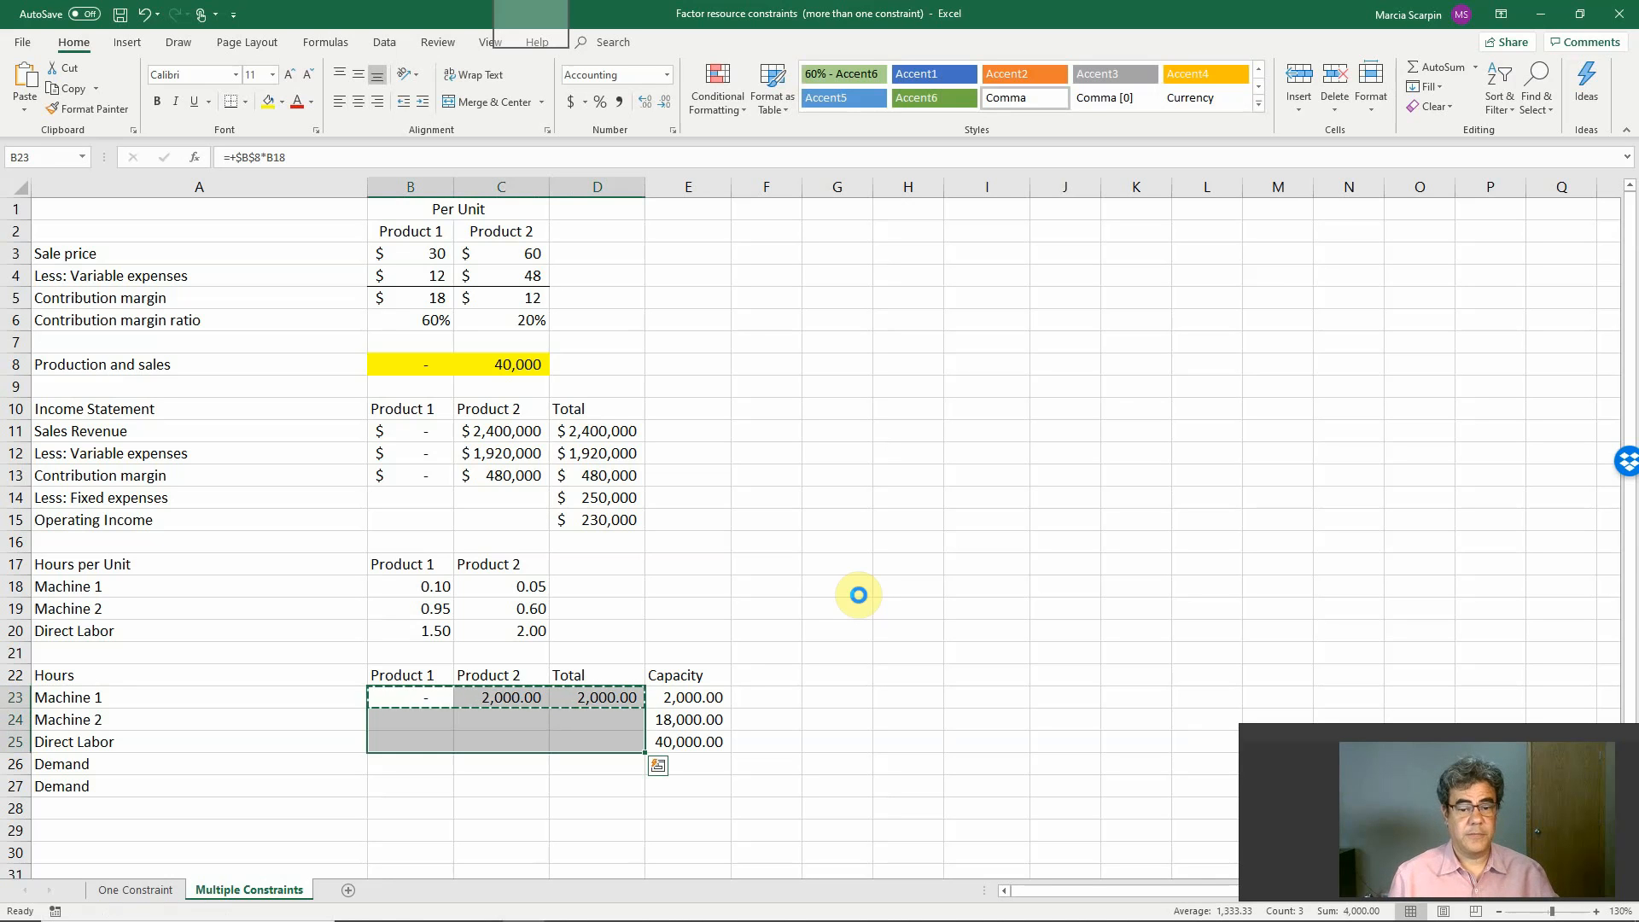
key(ctrl+d)
Compare the total hours required for Machine 2 and Direct Labor with their capacities in column E
click(521, 720)
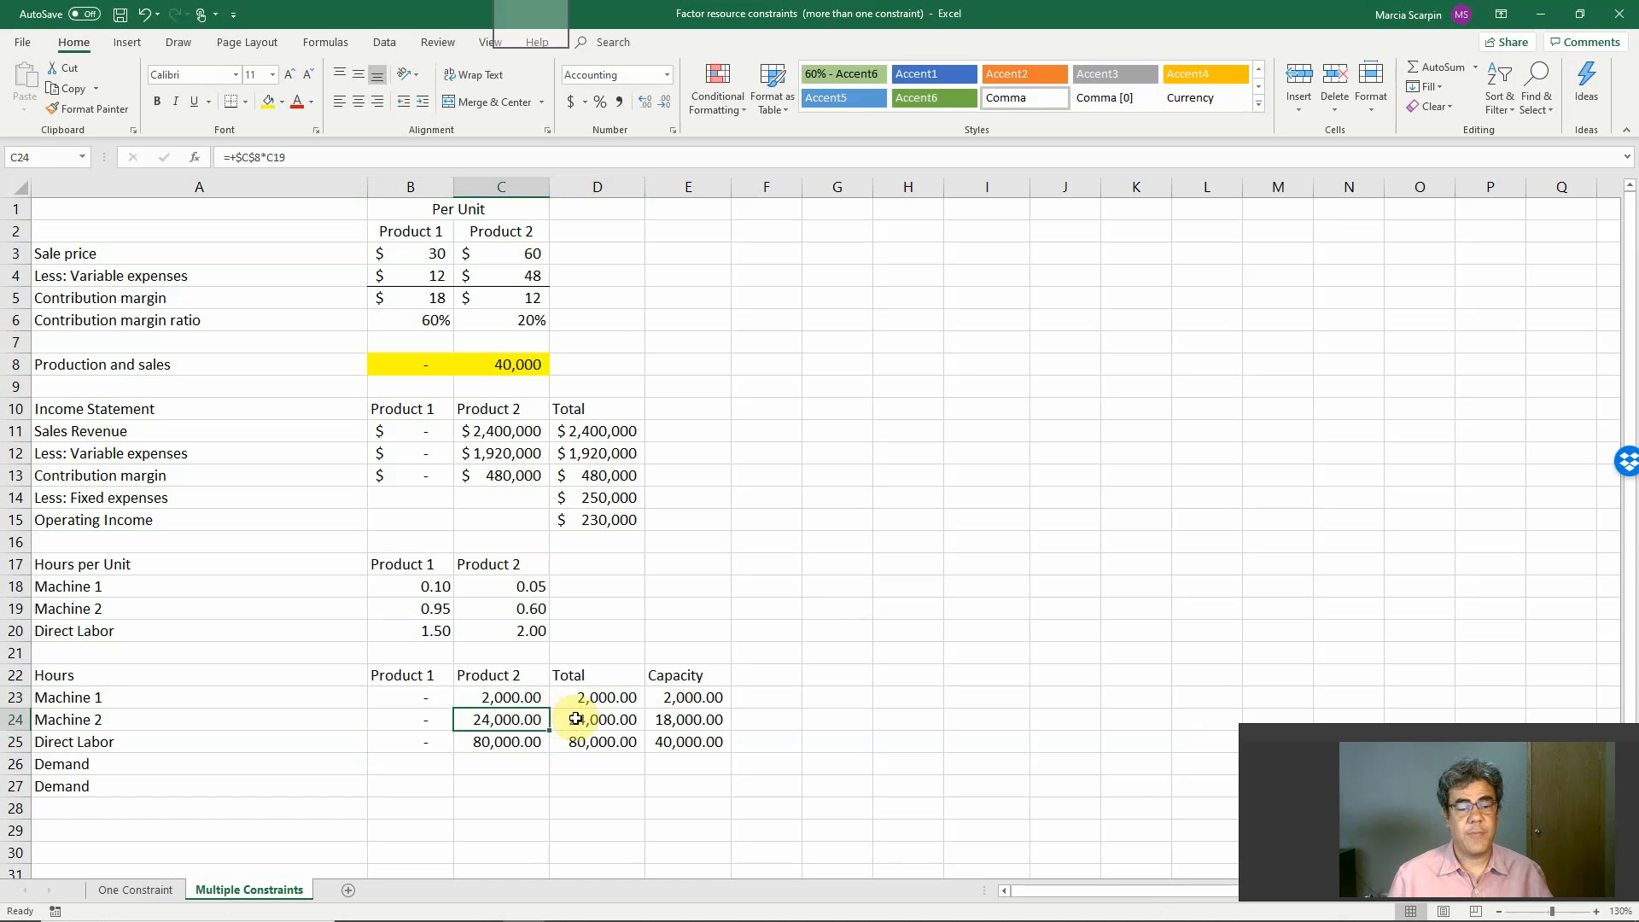
drag(588, 720, 664, 739)
click(664, 739)
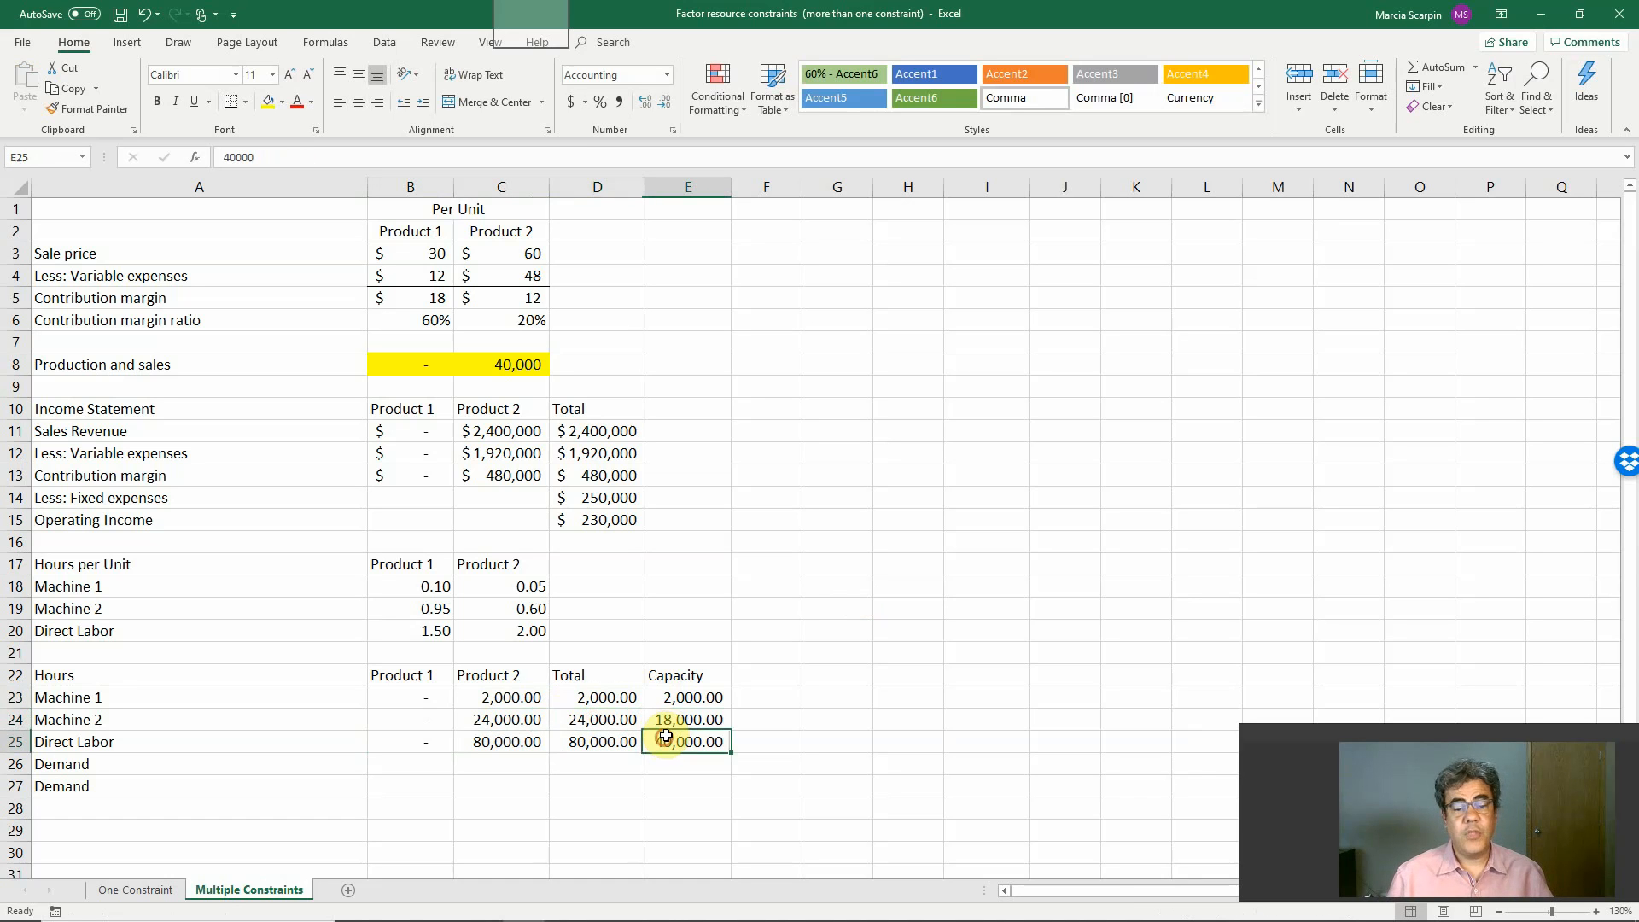
click(669, 718)
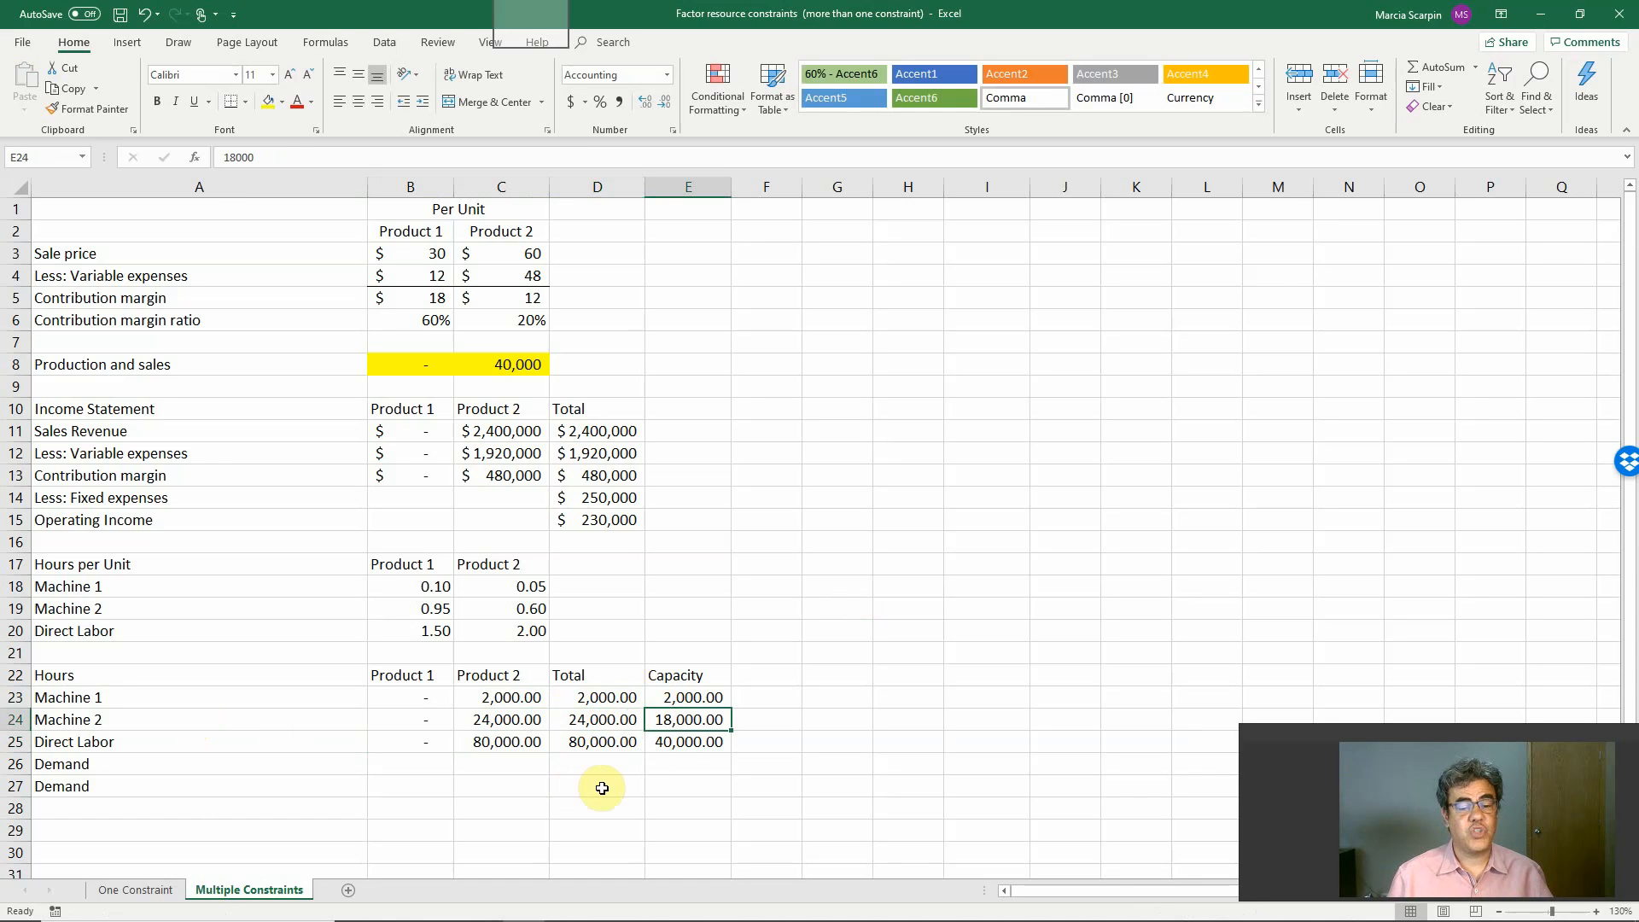
click(683, 742)
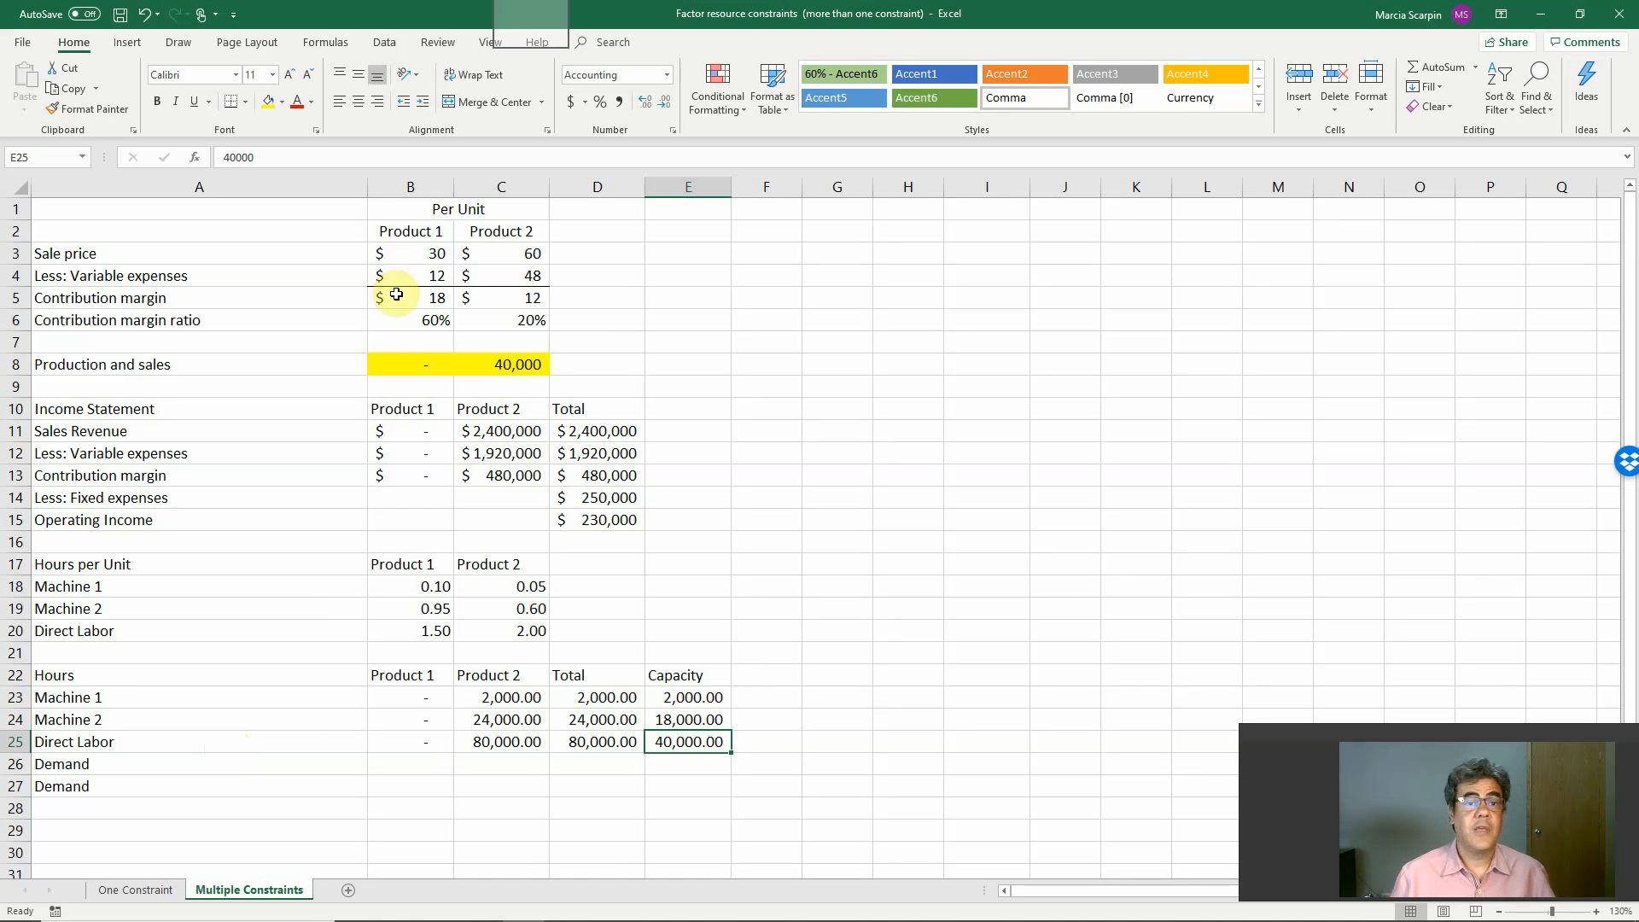
Enable the Solver Add-in from the list of available Excel add-ins
click(386, 39)
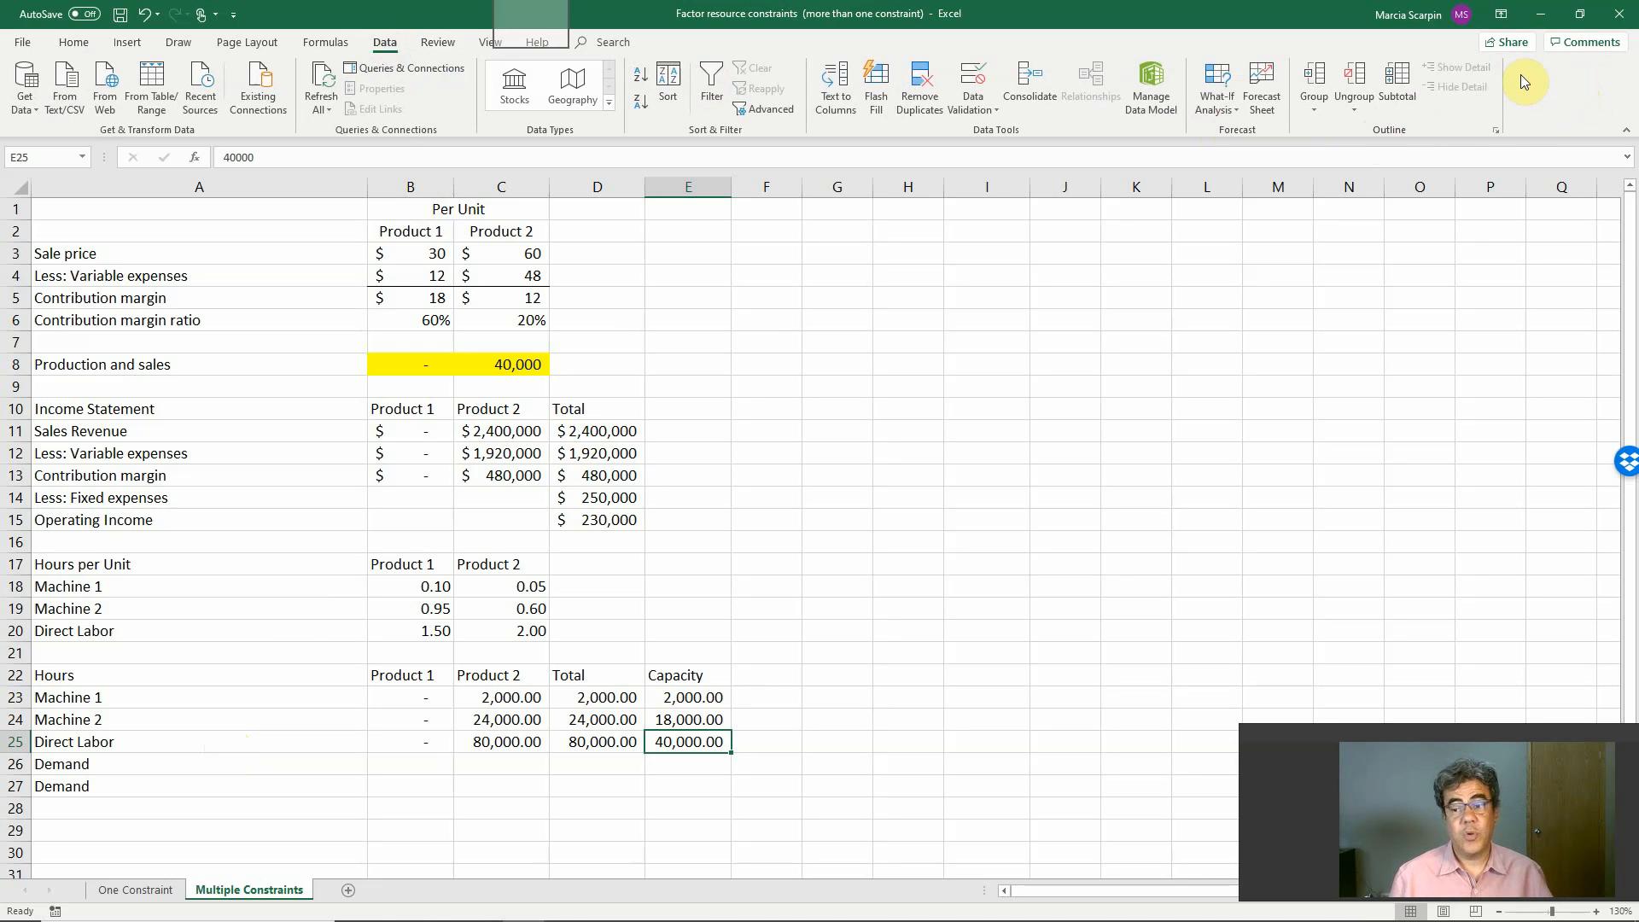
click(23, 51)
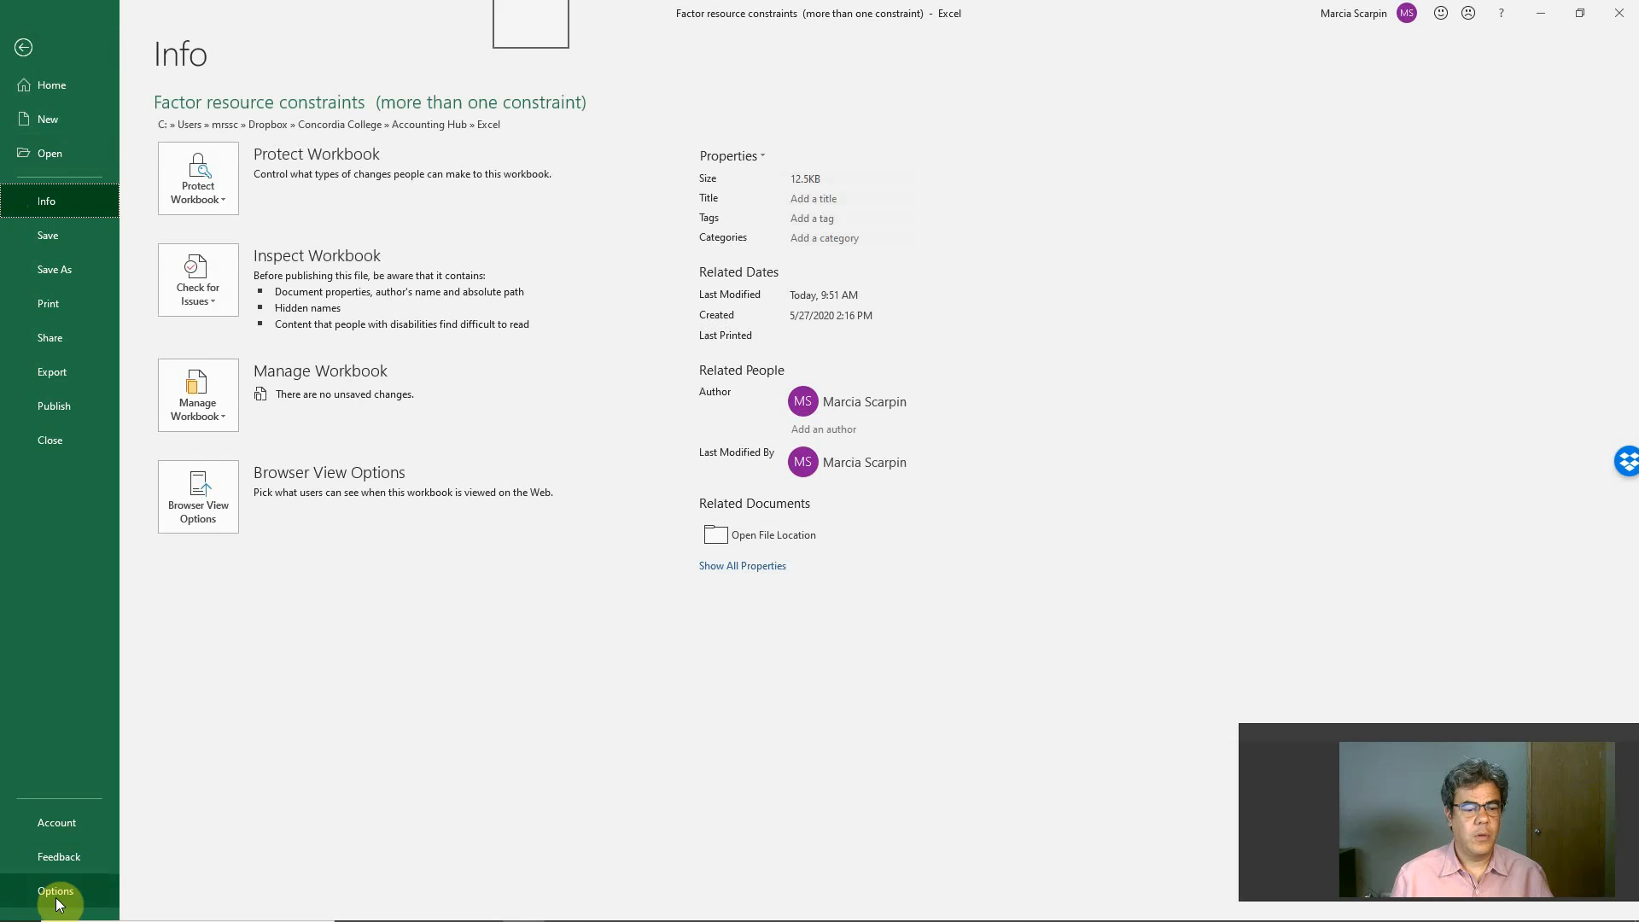
click(56, 897)
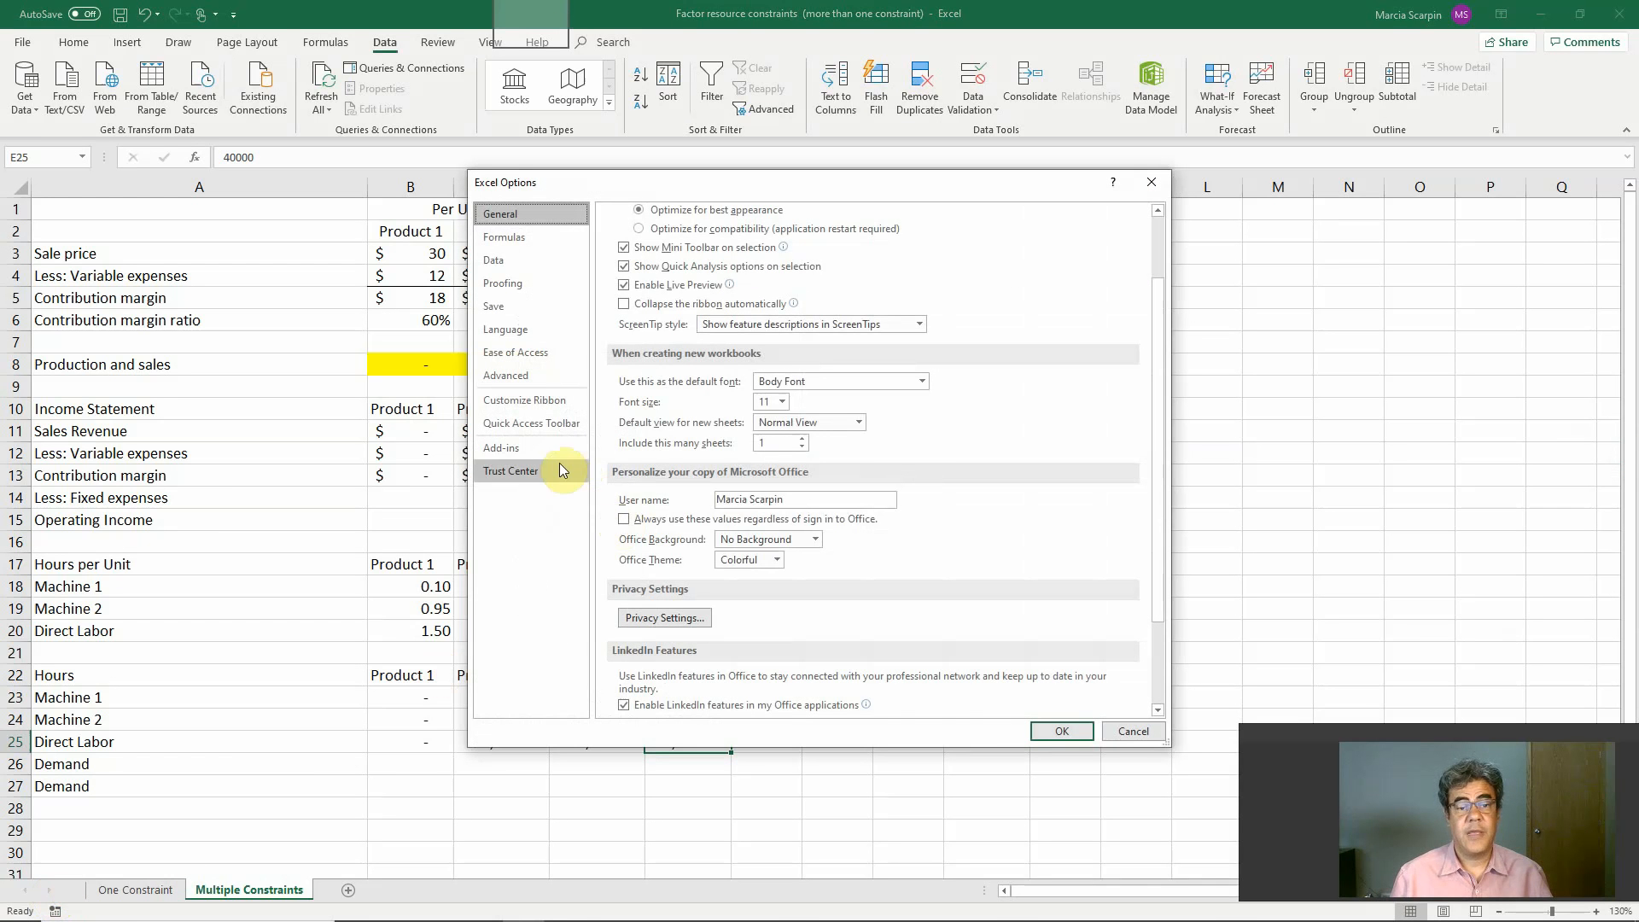
click(536, 449)
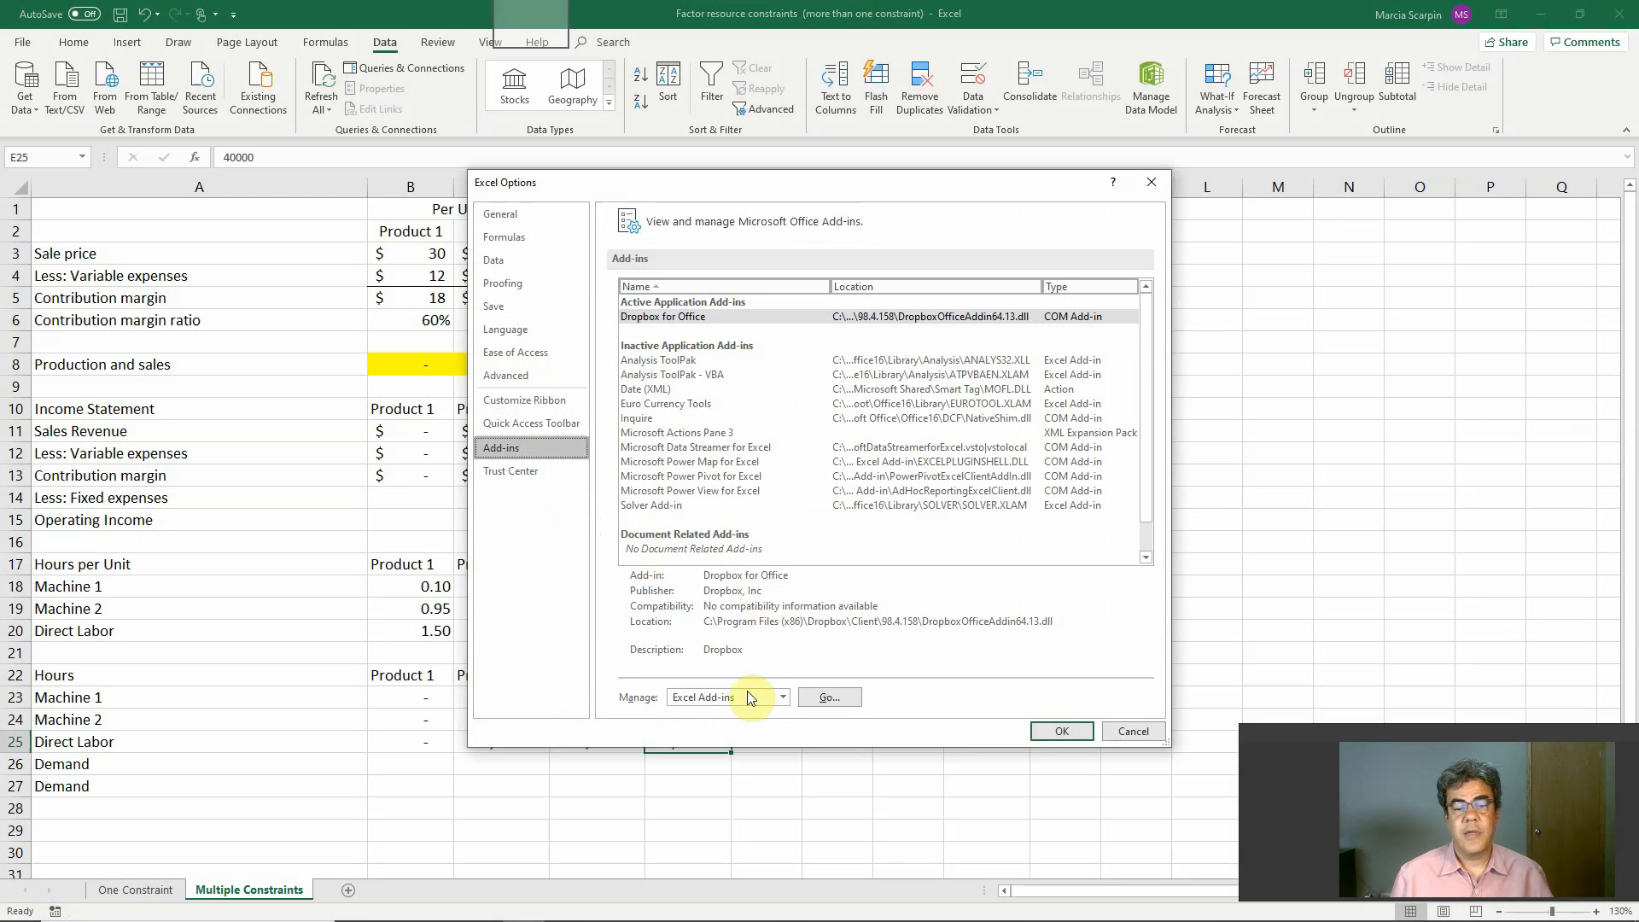
click(826, 703)
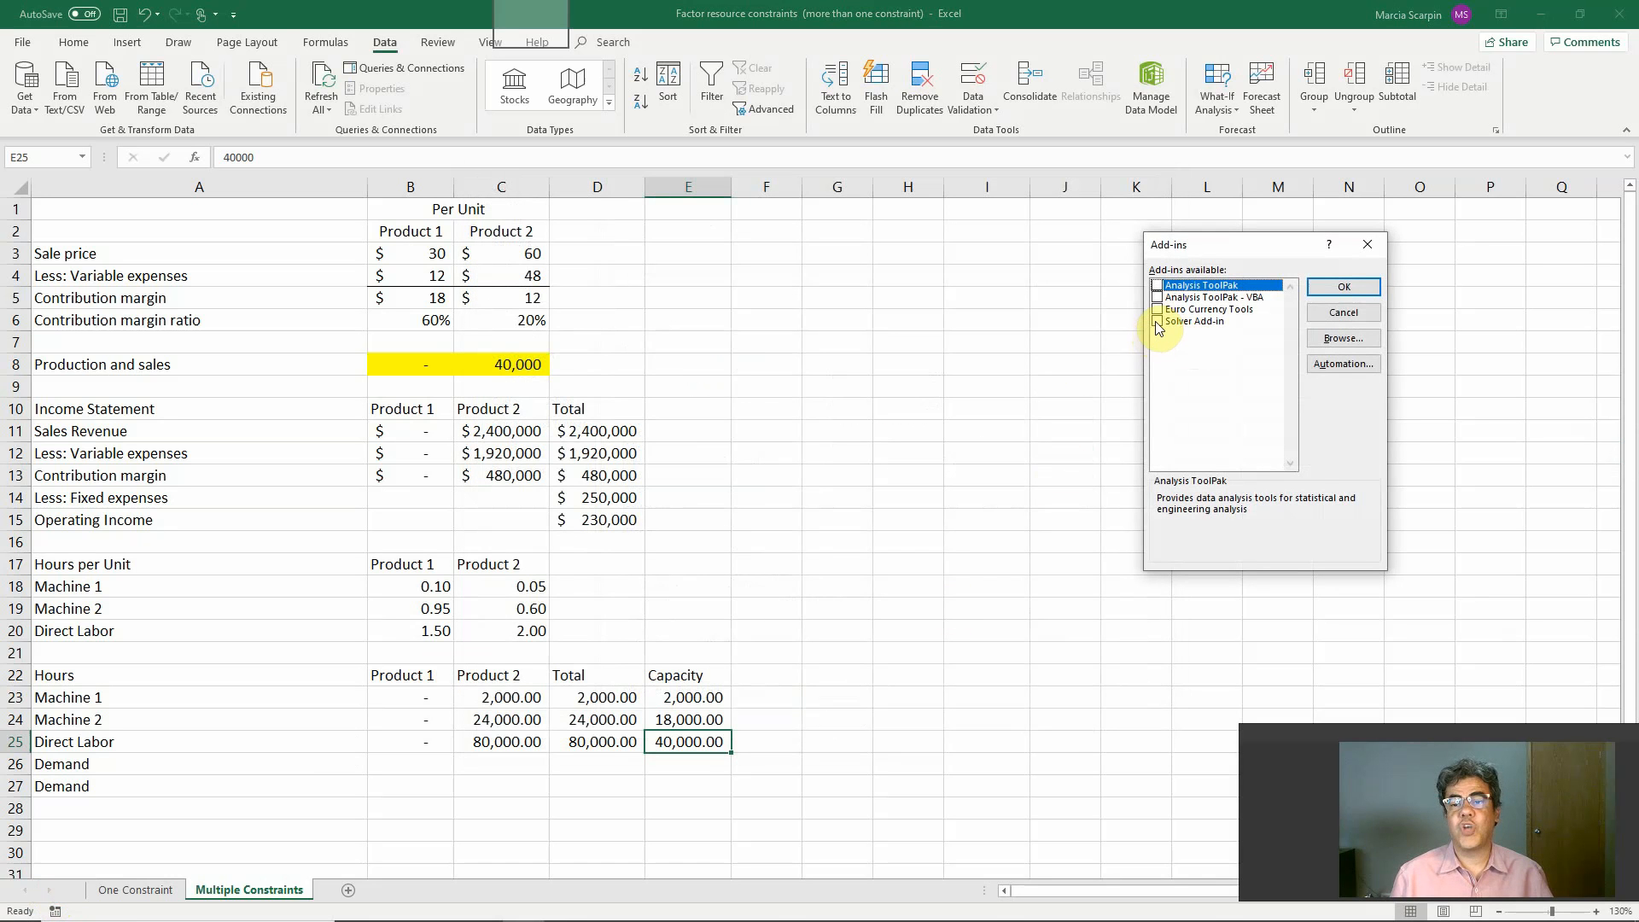
click(1158, 322)
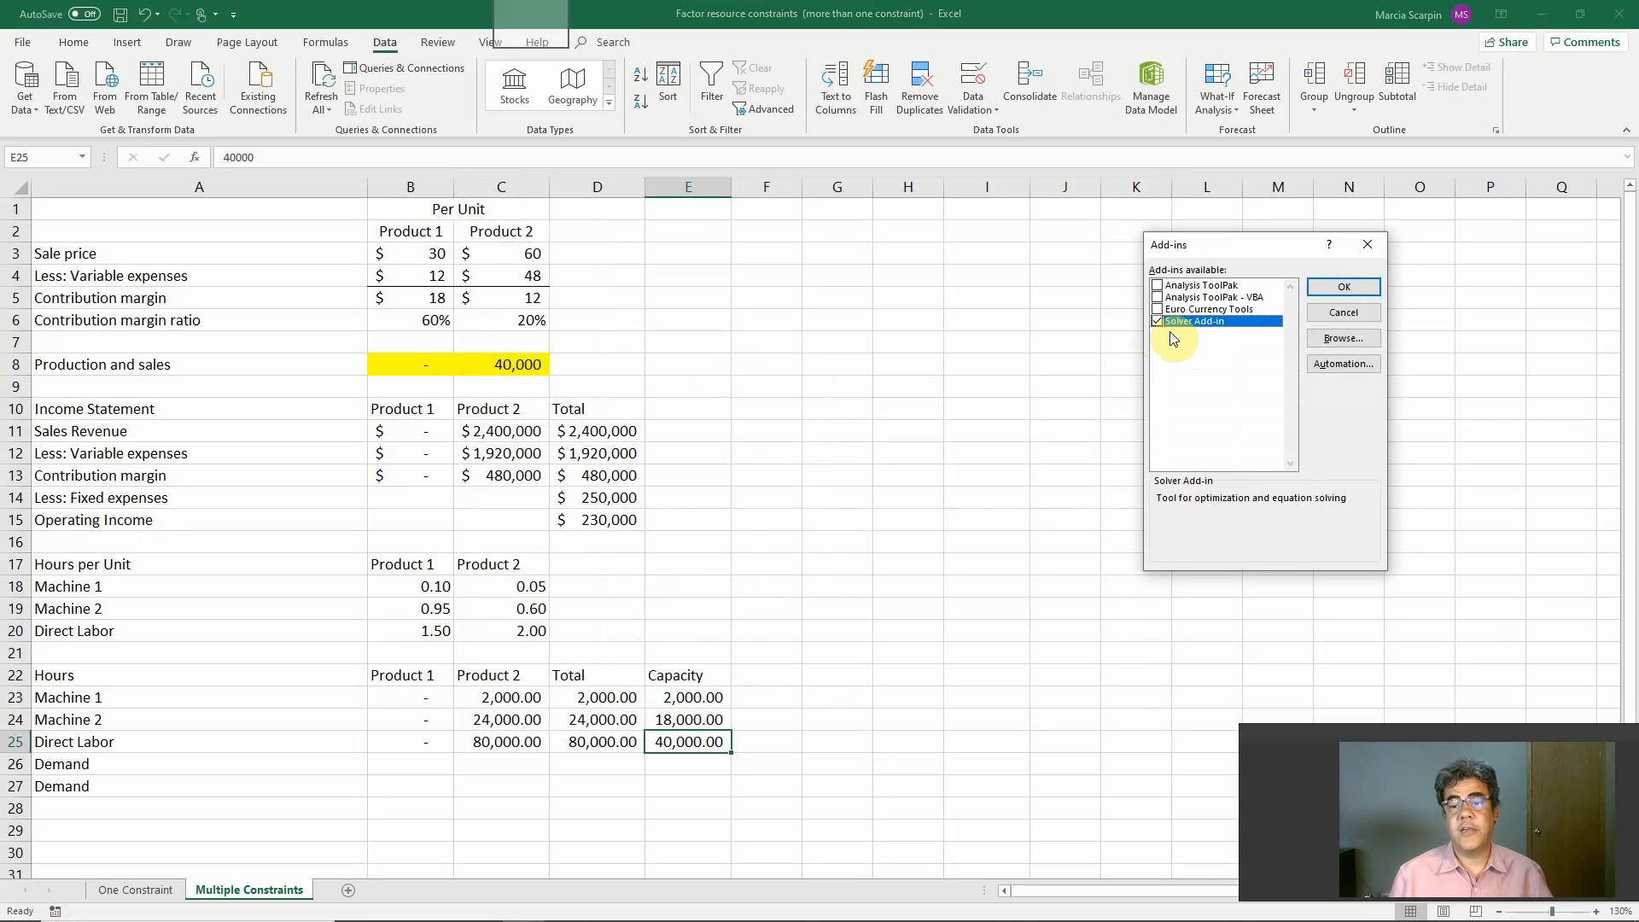
click(1329, 290)
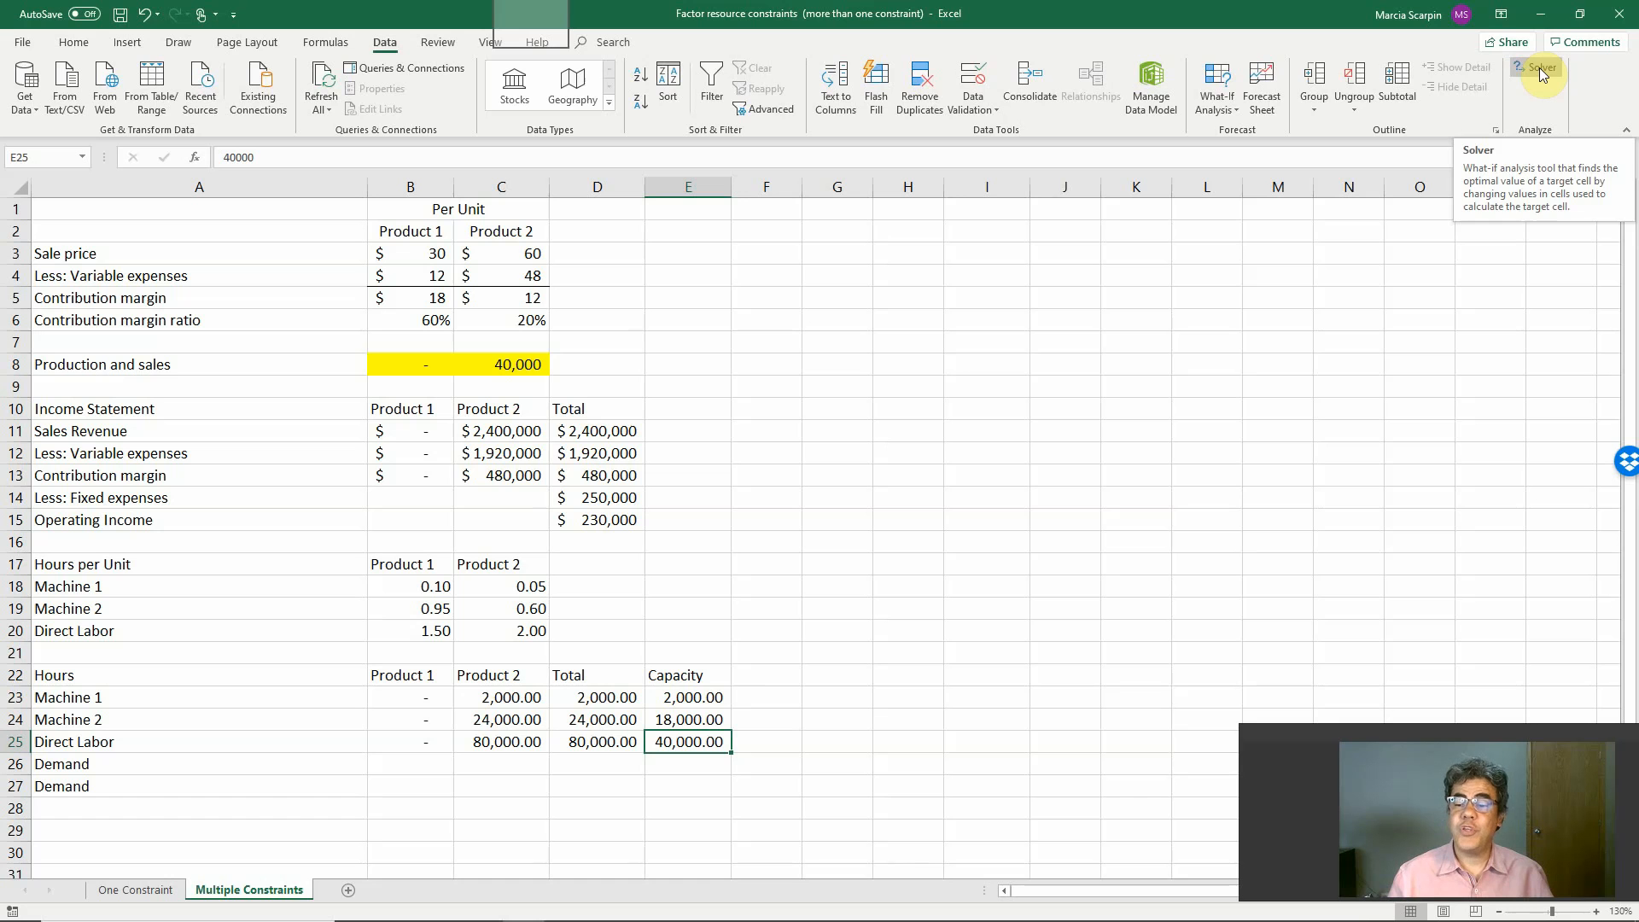
Start Solver and set total operating income in D15 as the objective, with Max as the target
click(1539, 68)
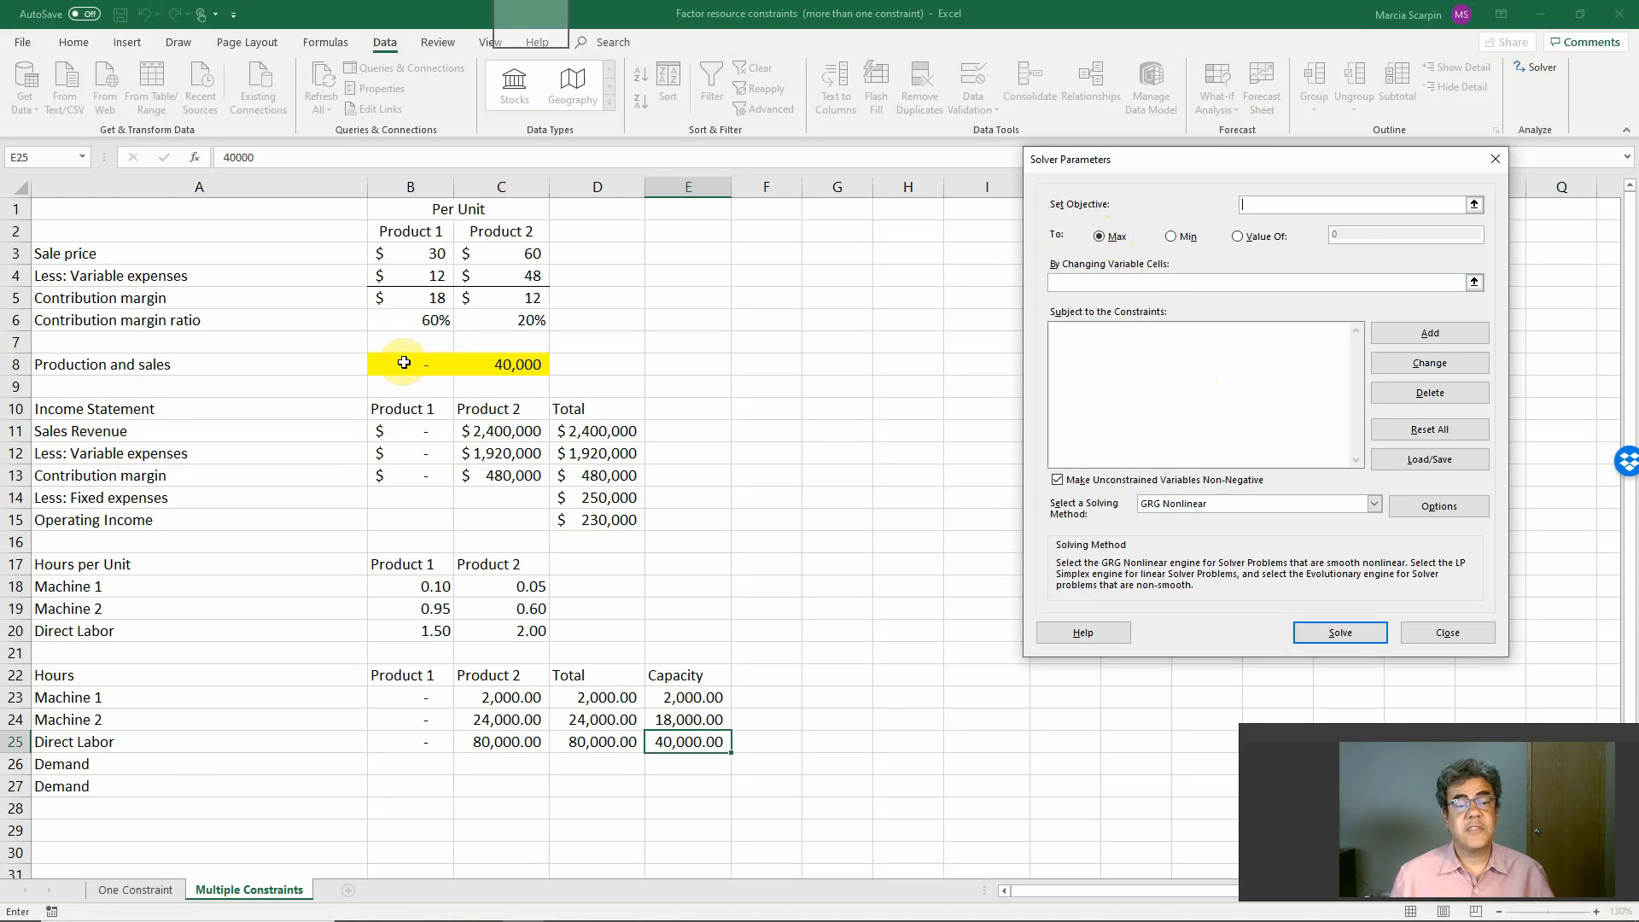
drag(394, 363, 476, 369)
click(477, 369)
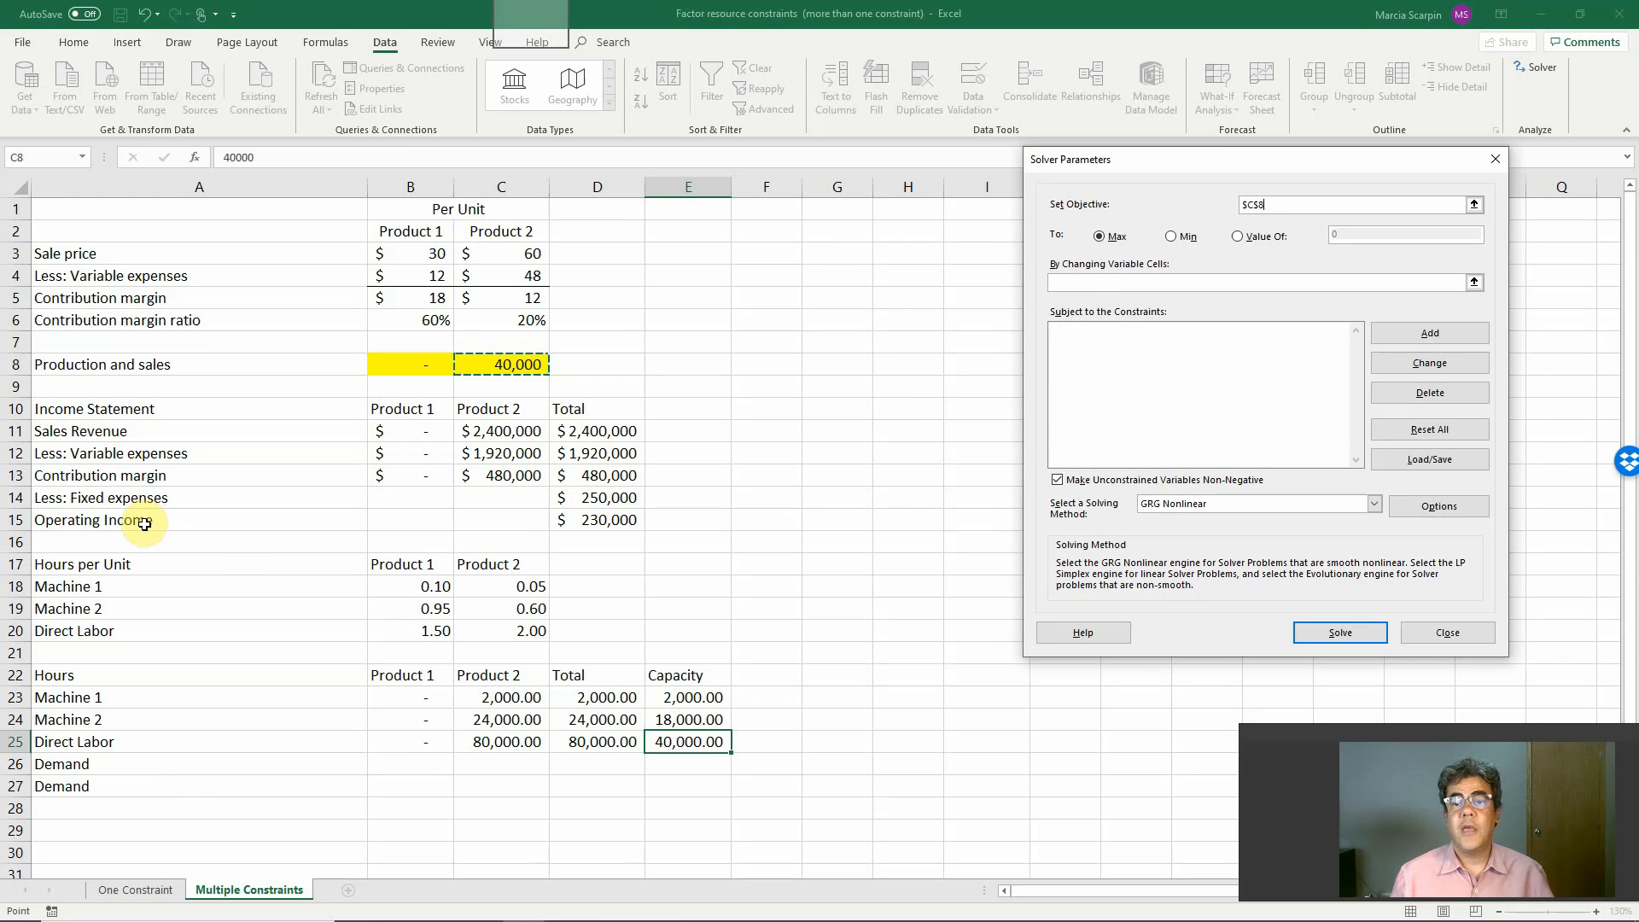
click(608, 525)
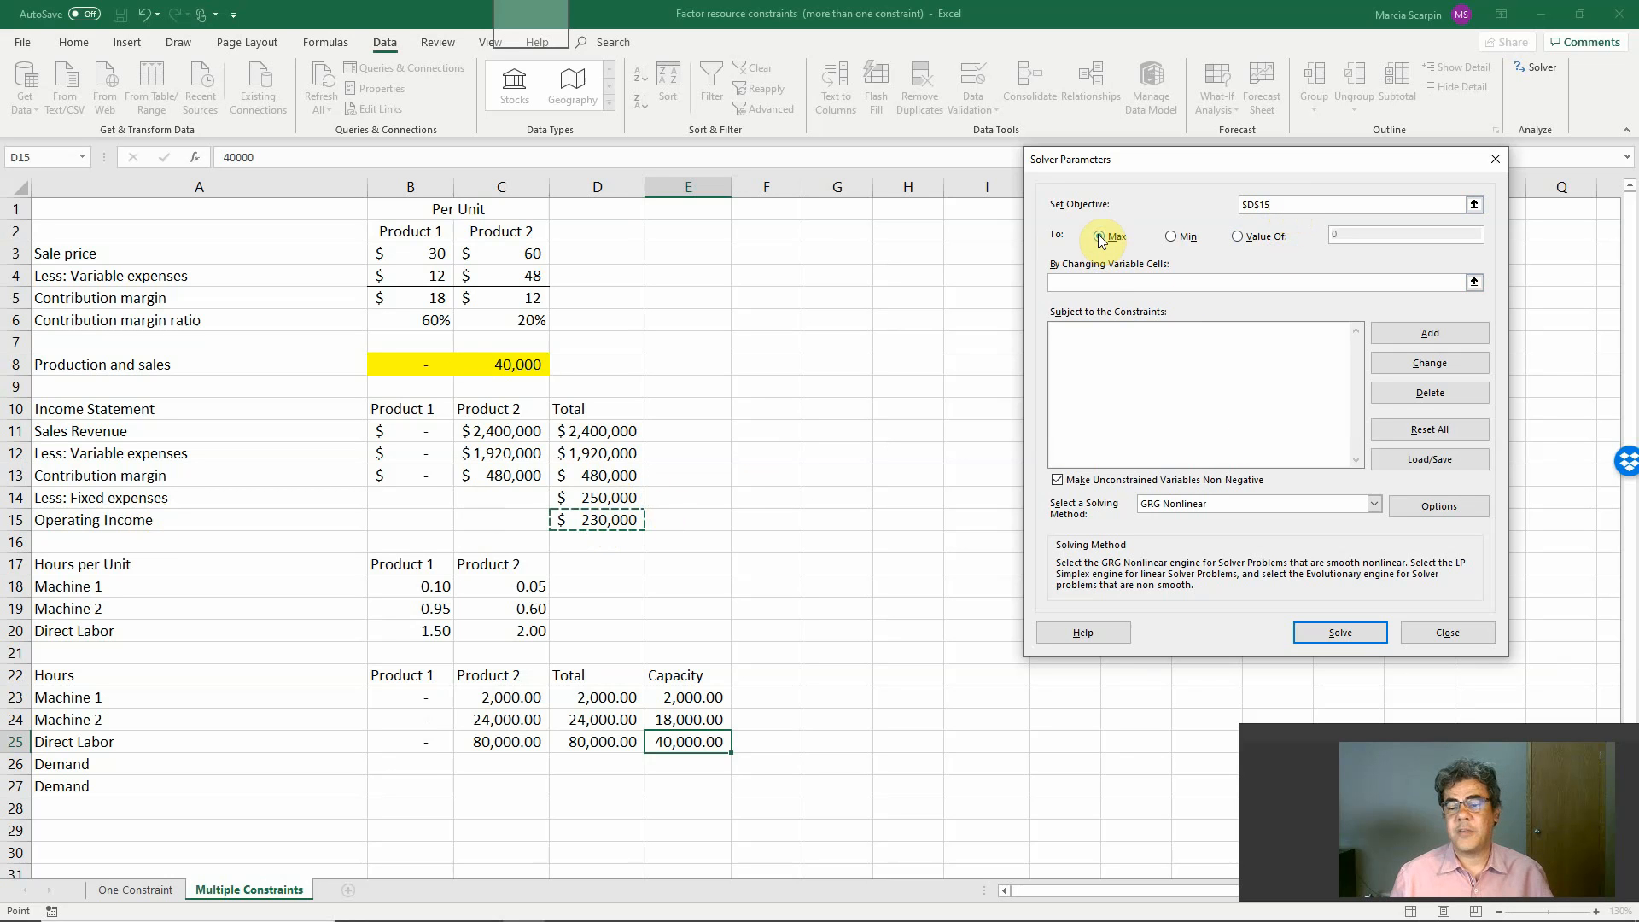
Set the Production and sales cells B8:C8 as Solver's changing variable cells
click(1082, 282)
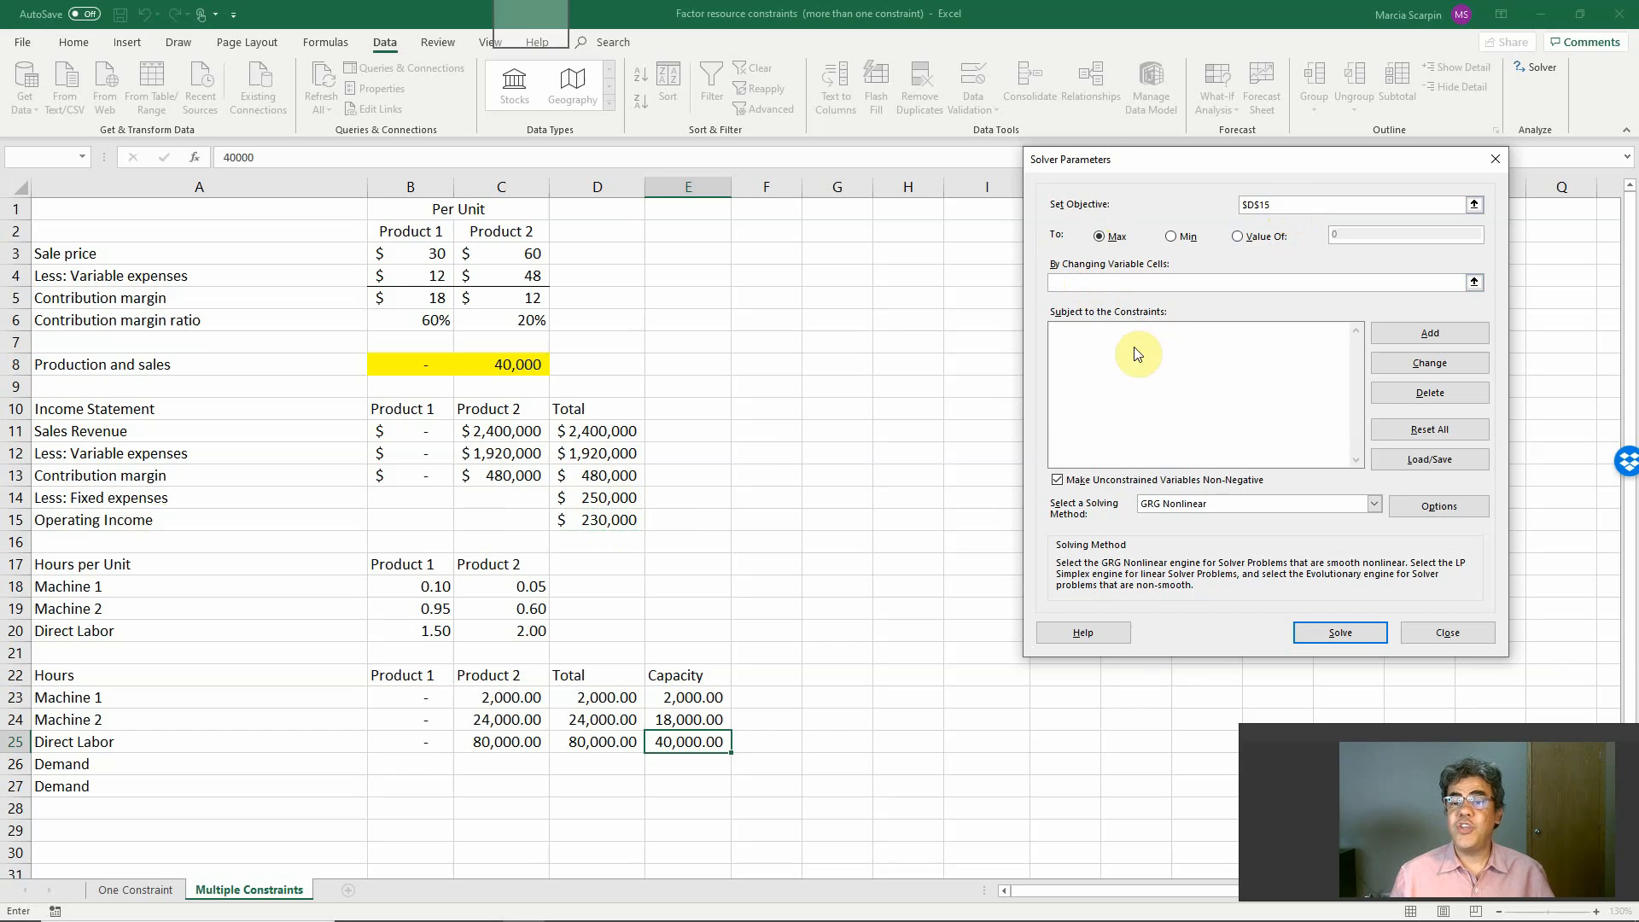
drag(392, 355, 485, 363)
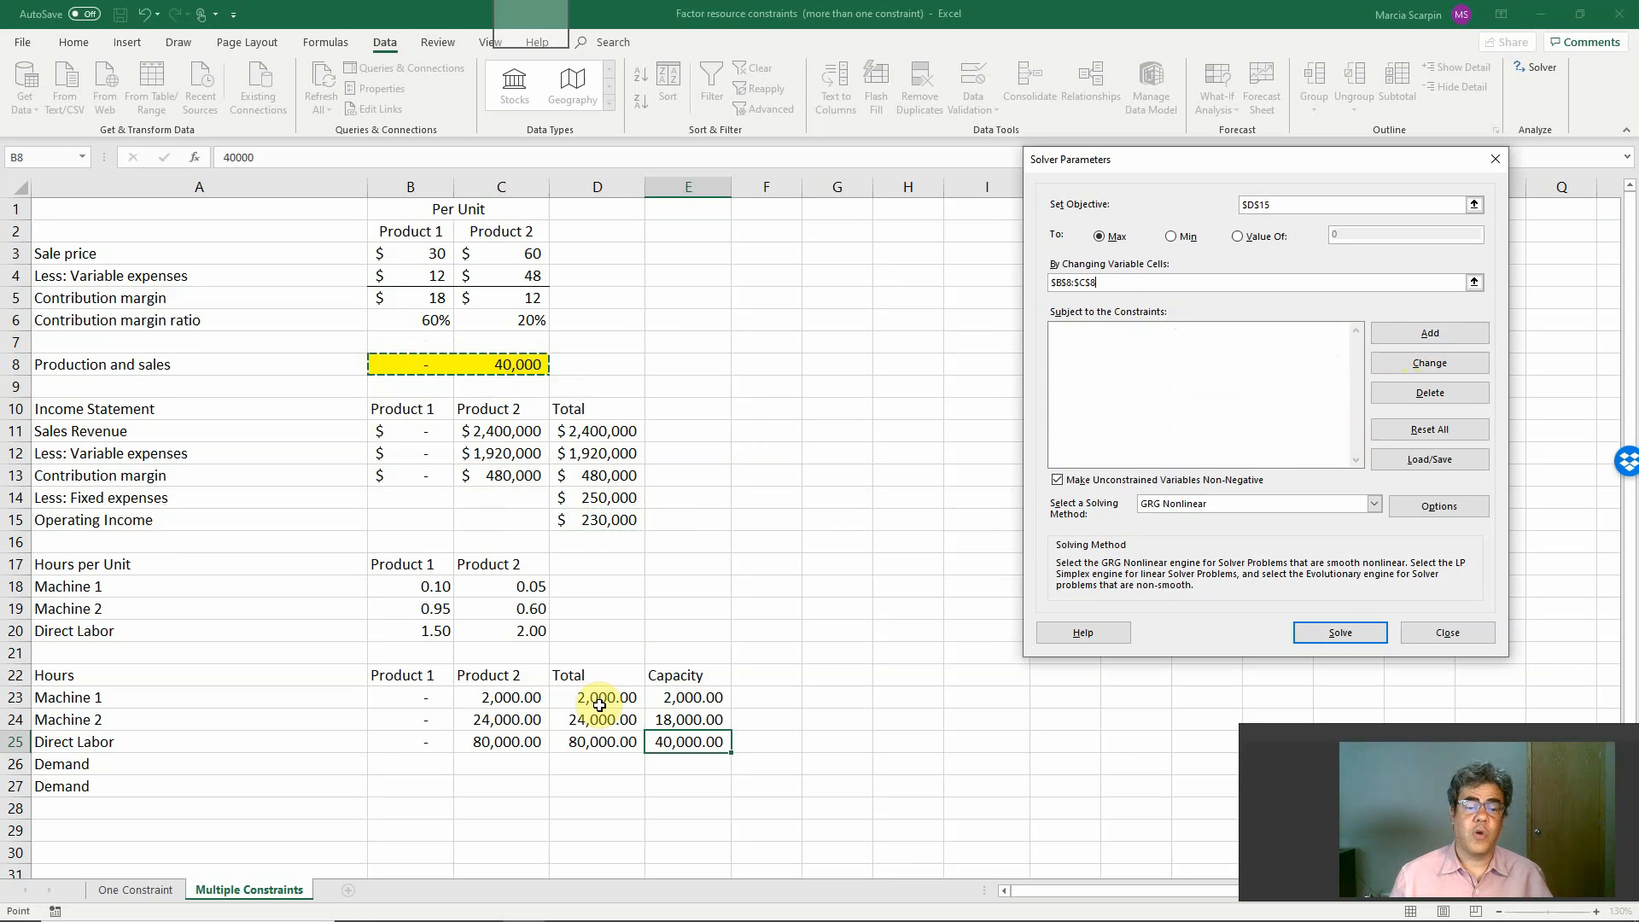
drag(600, 702, 593, 743)
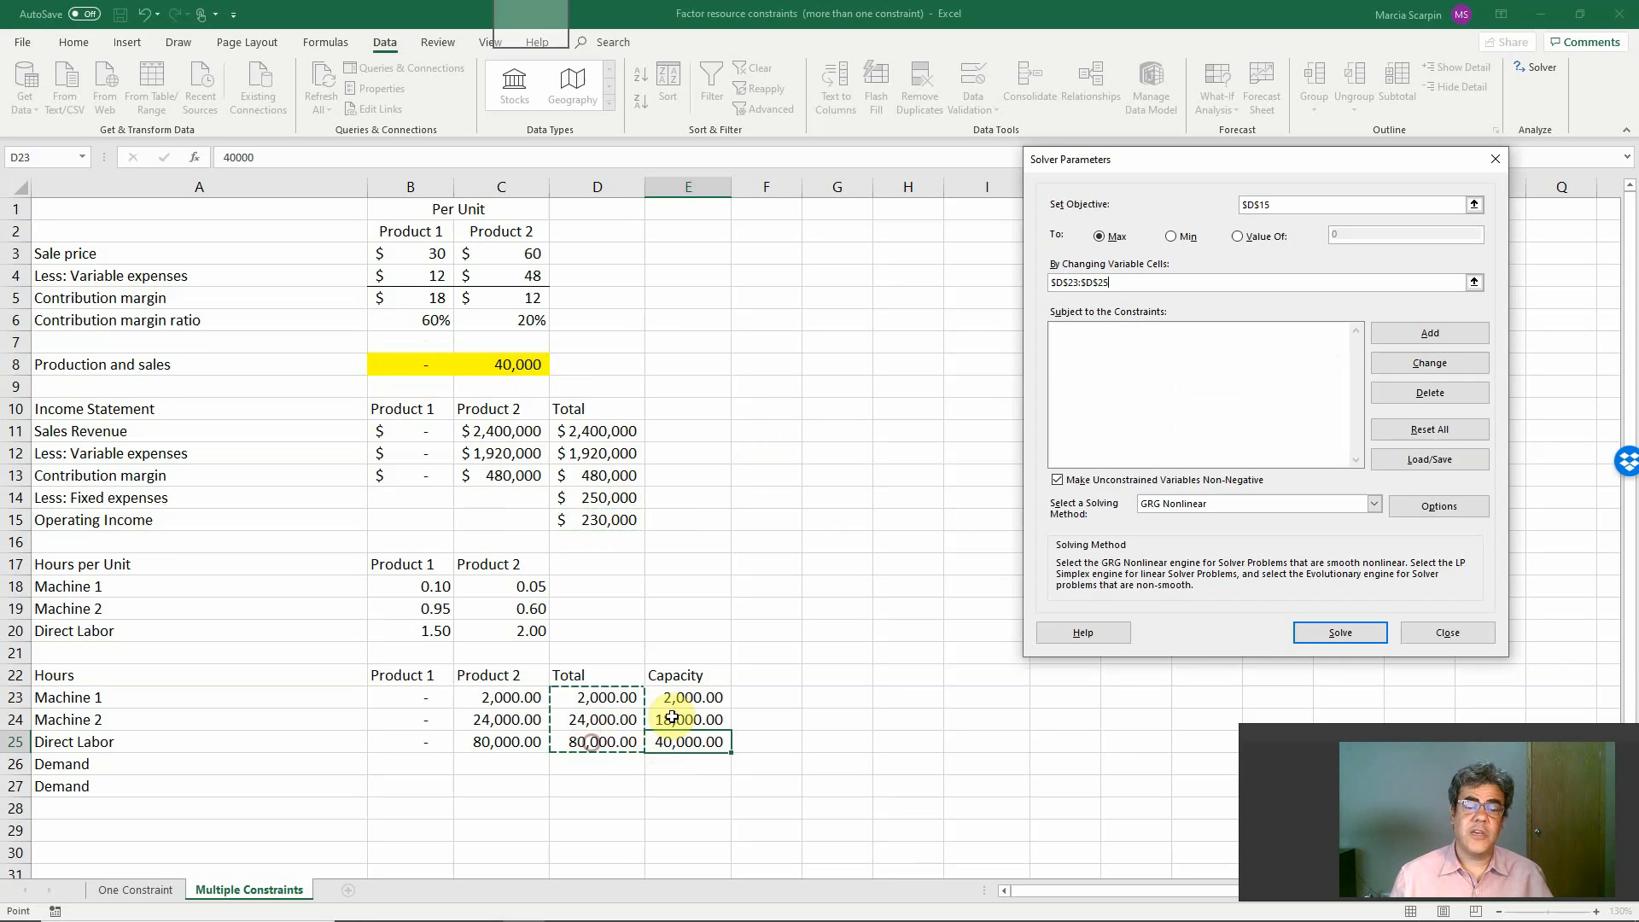
drag(700, 696, 698, 743)
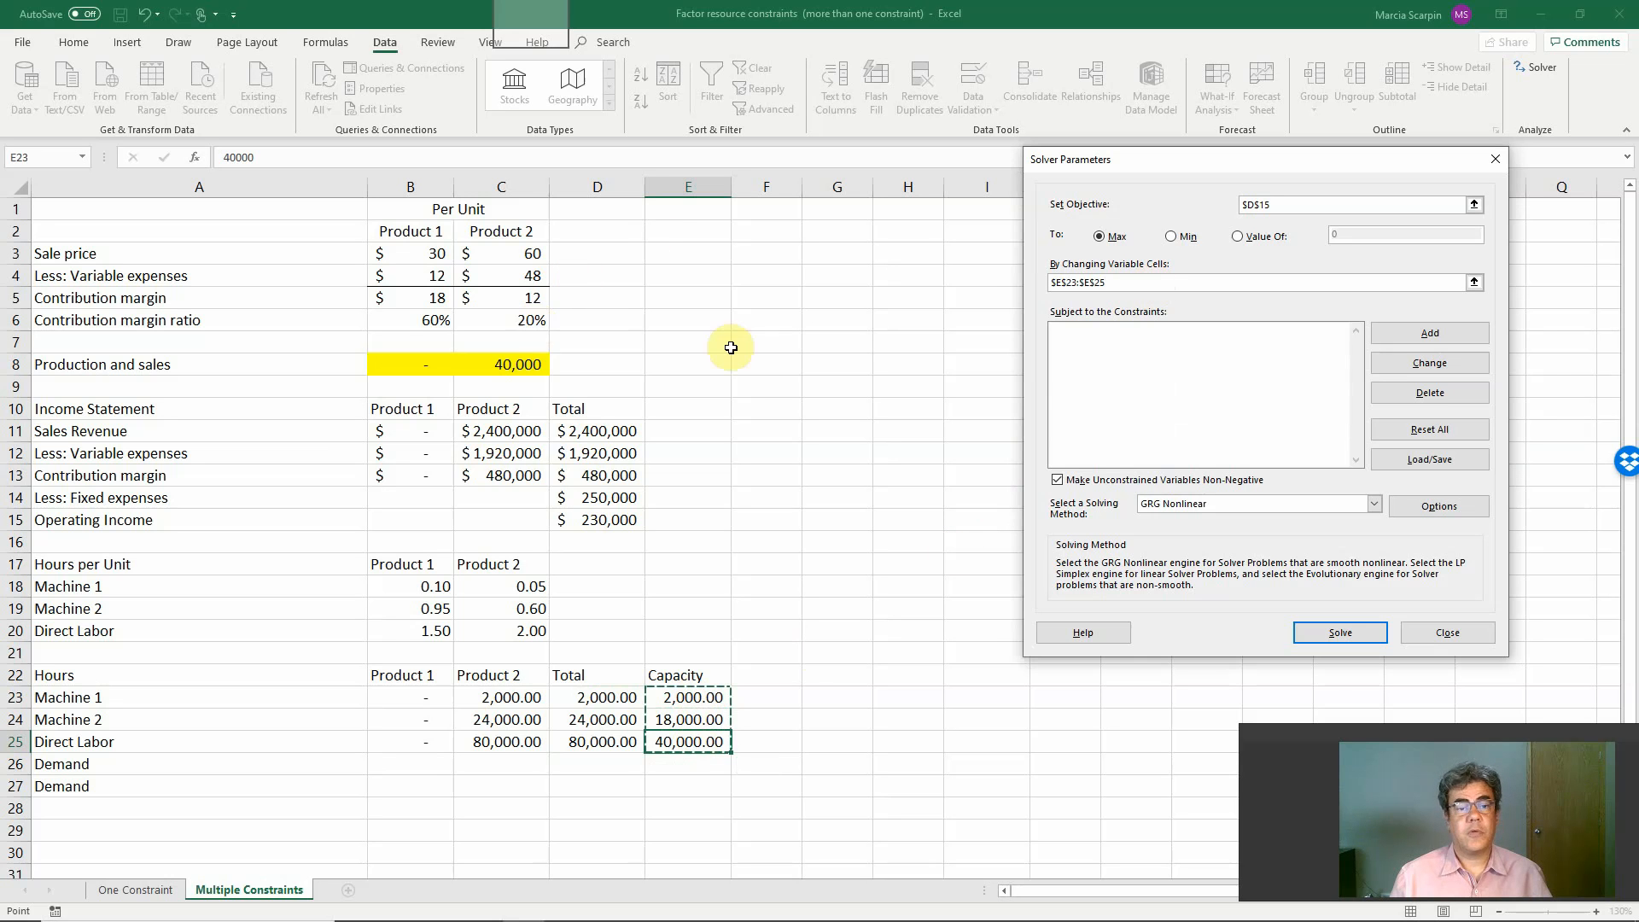
drag(413, 359, 504, 359)
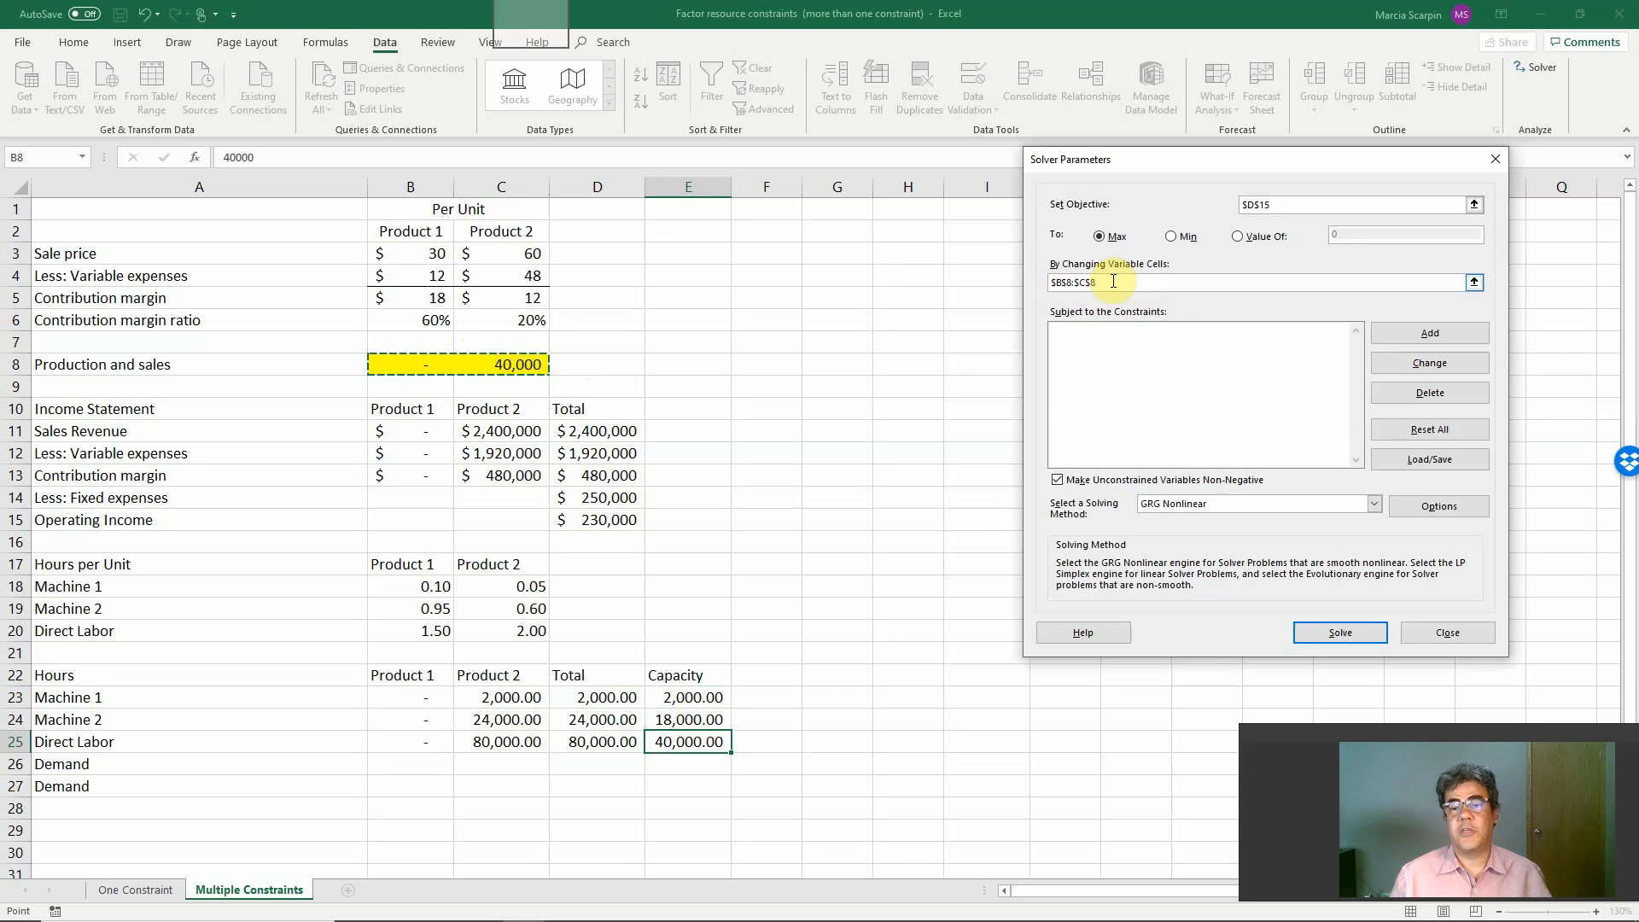
Add a Solver constraint limiting total Machine 1 hours in D23 to <= the capacity in E23
click(1390, 334)
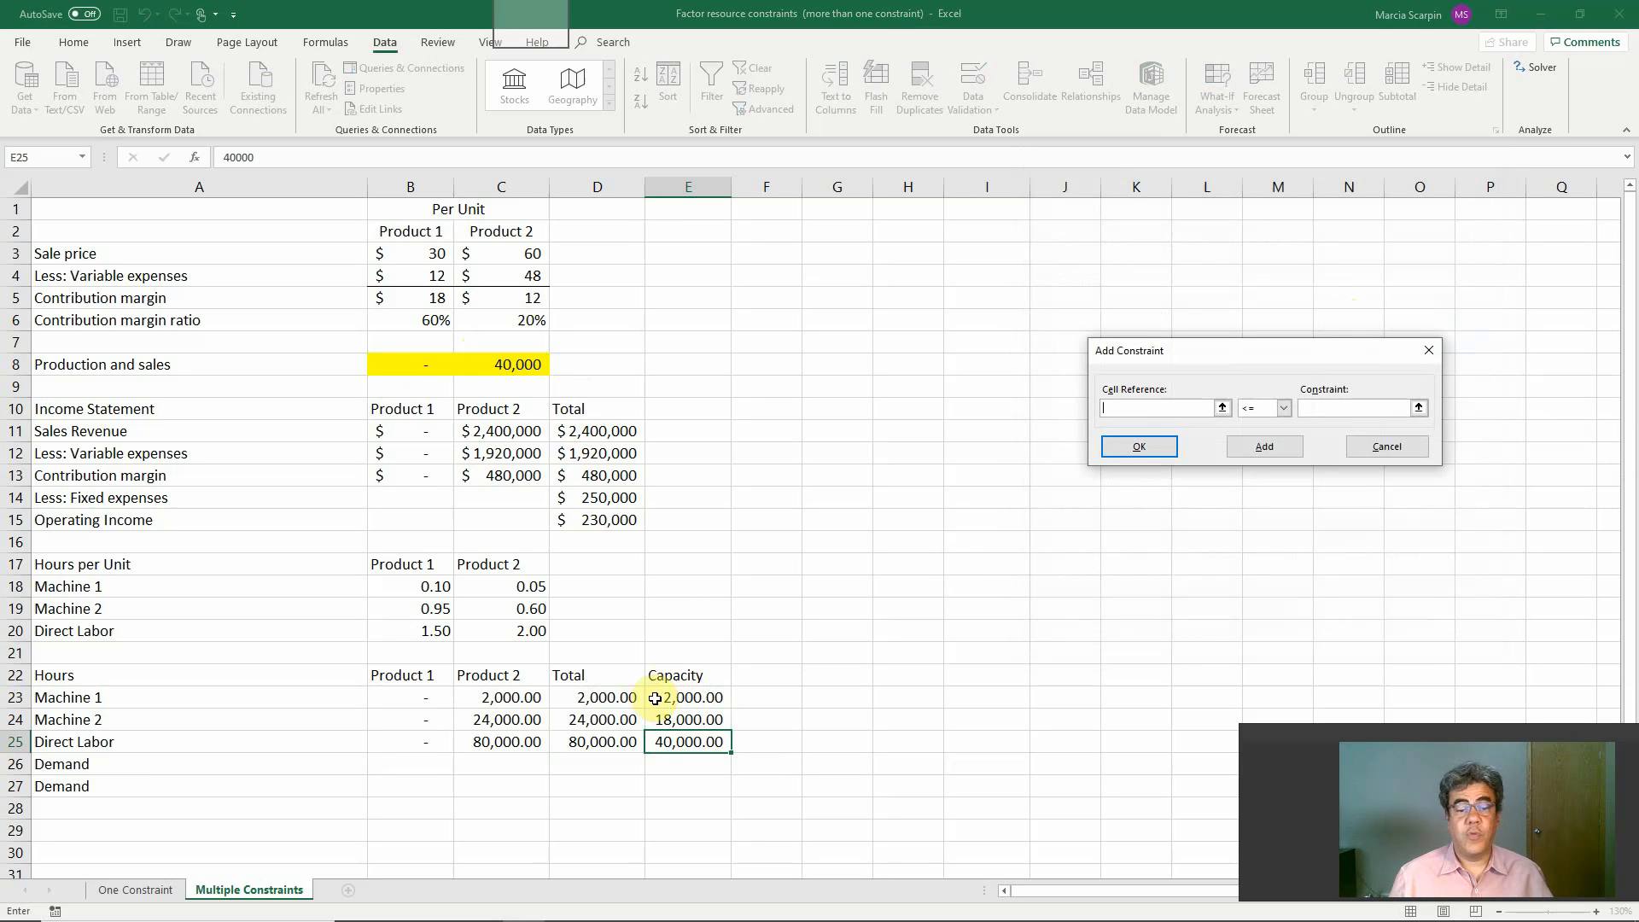
click(595, 697)
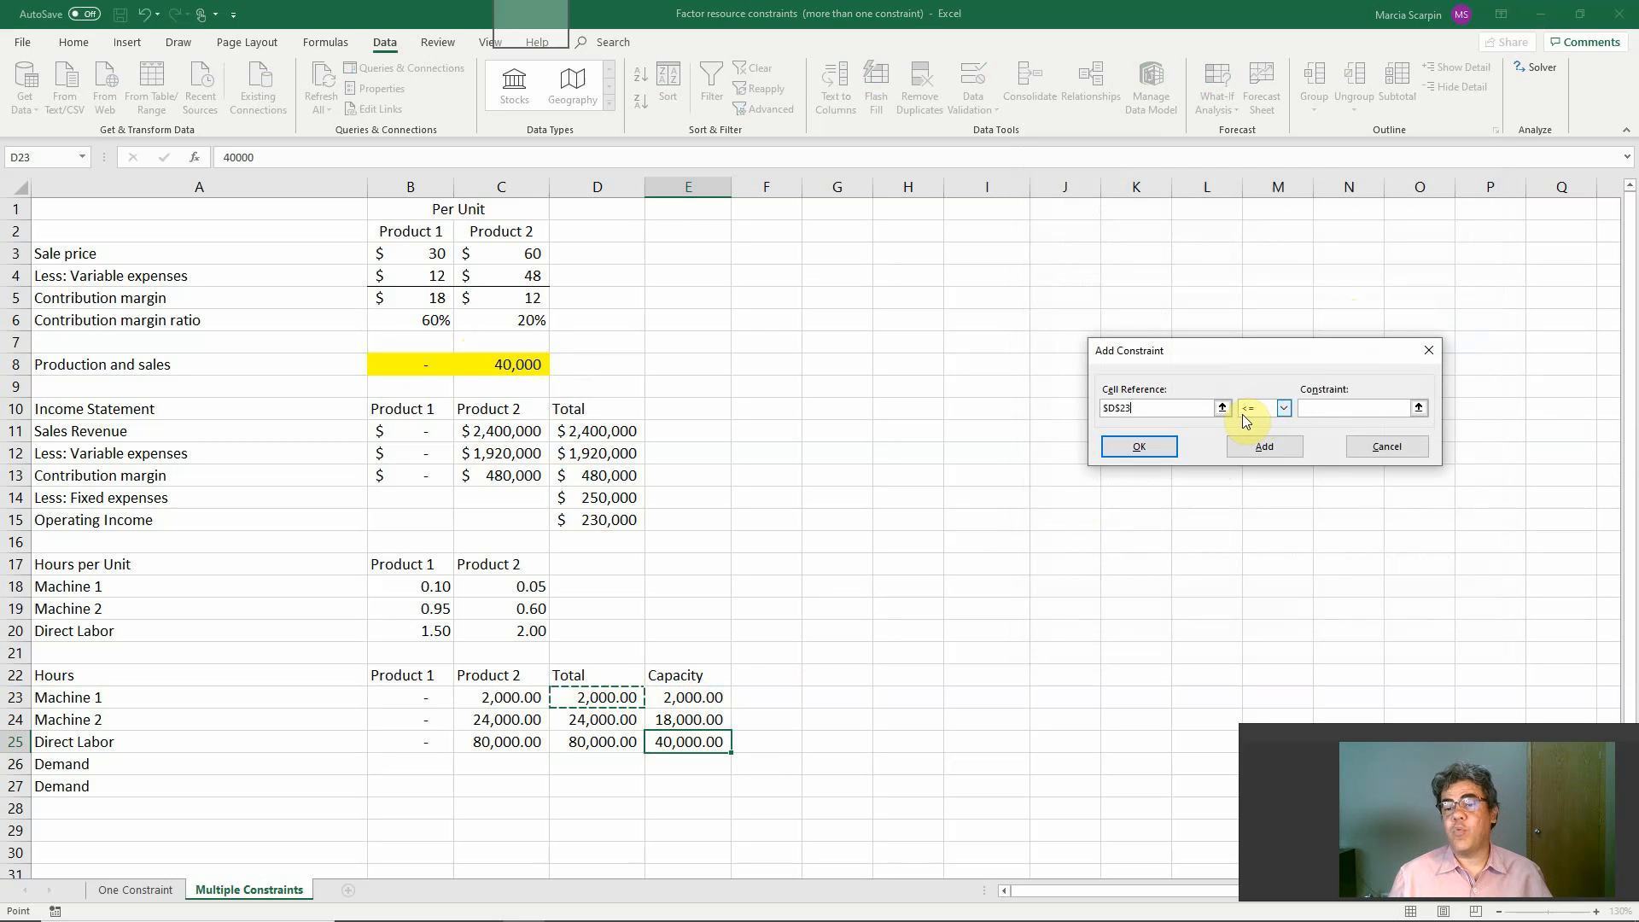
click(1306, 409)
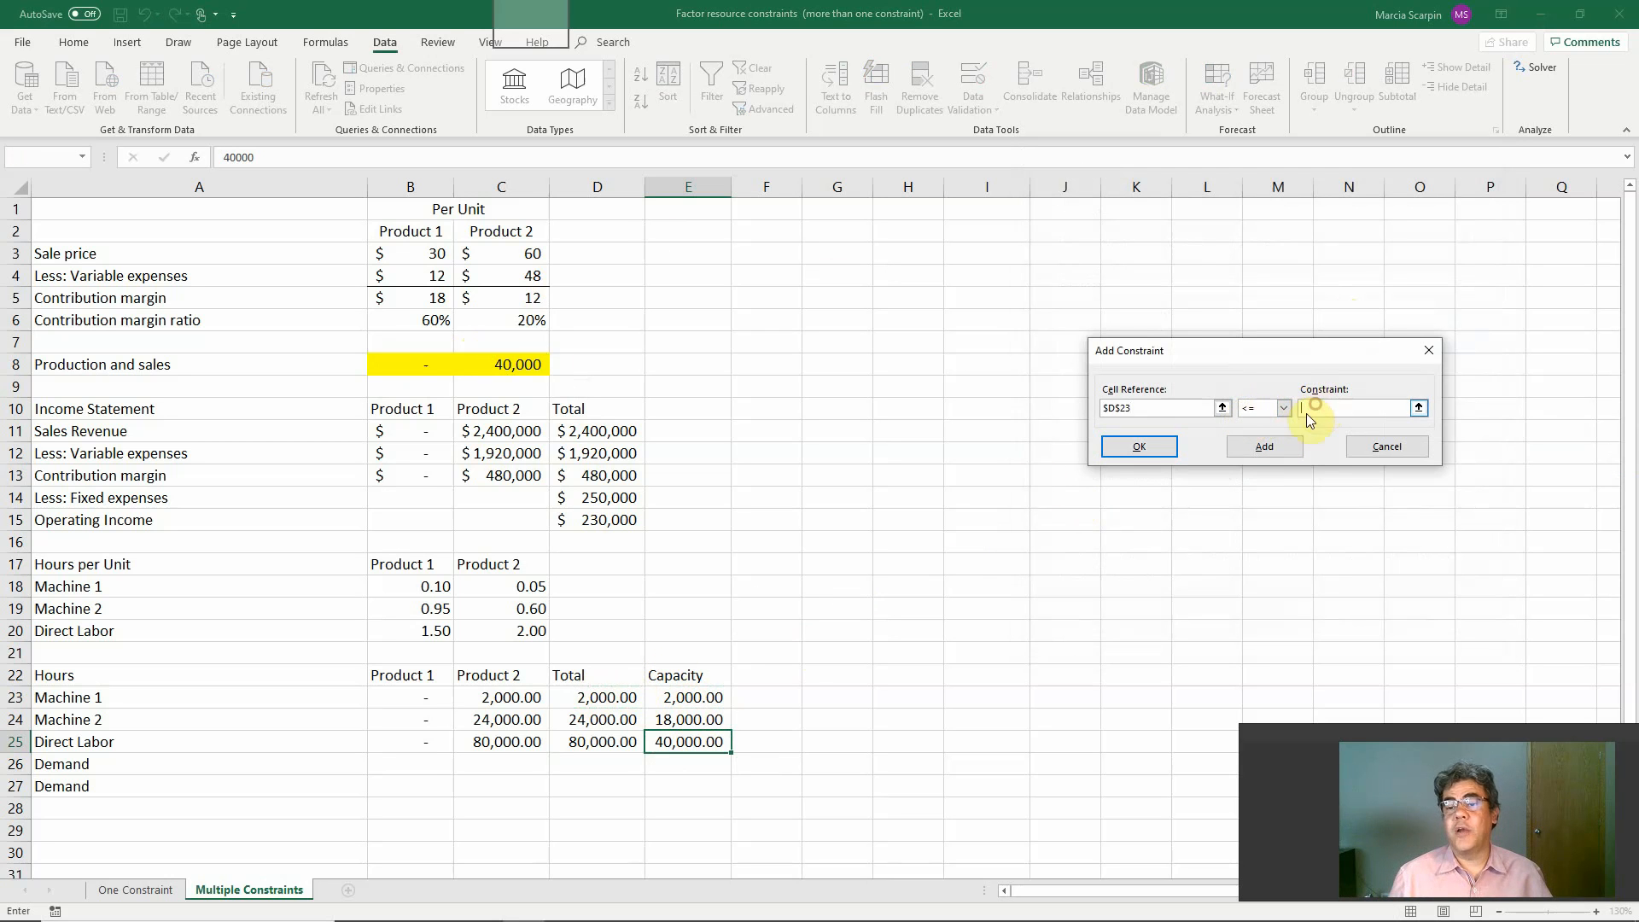
click(686, 697)
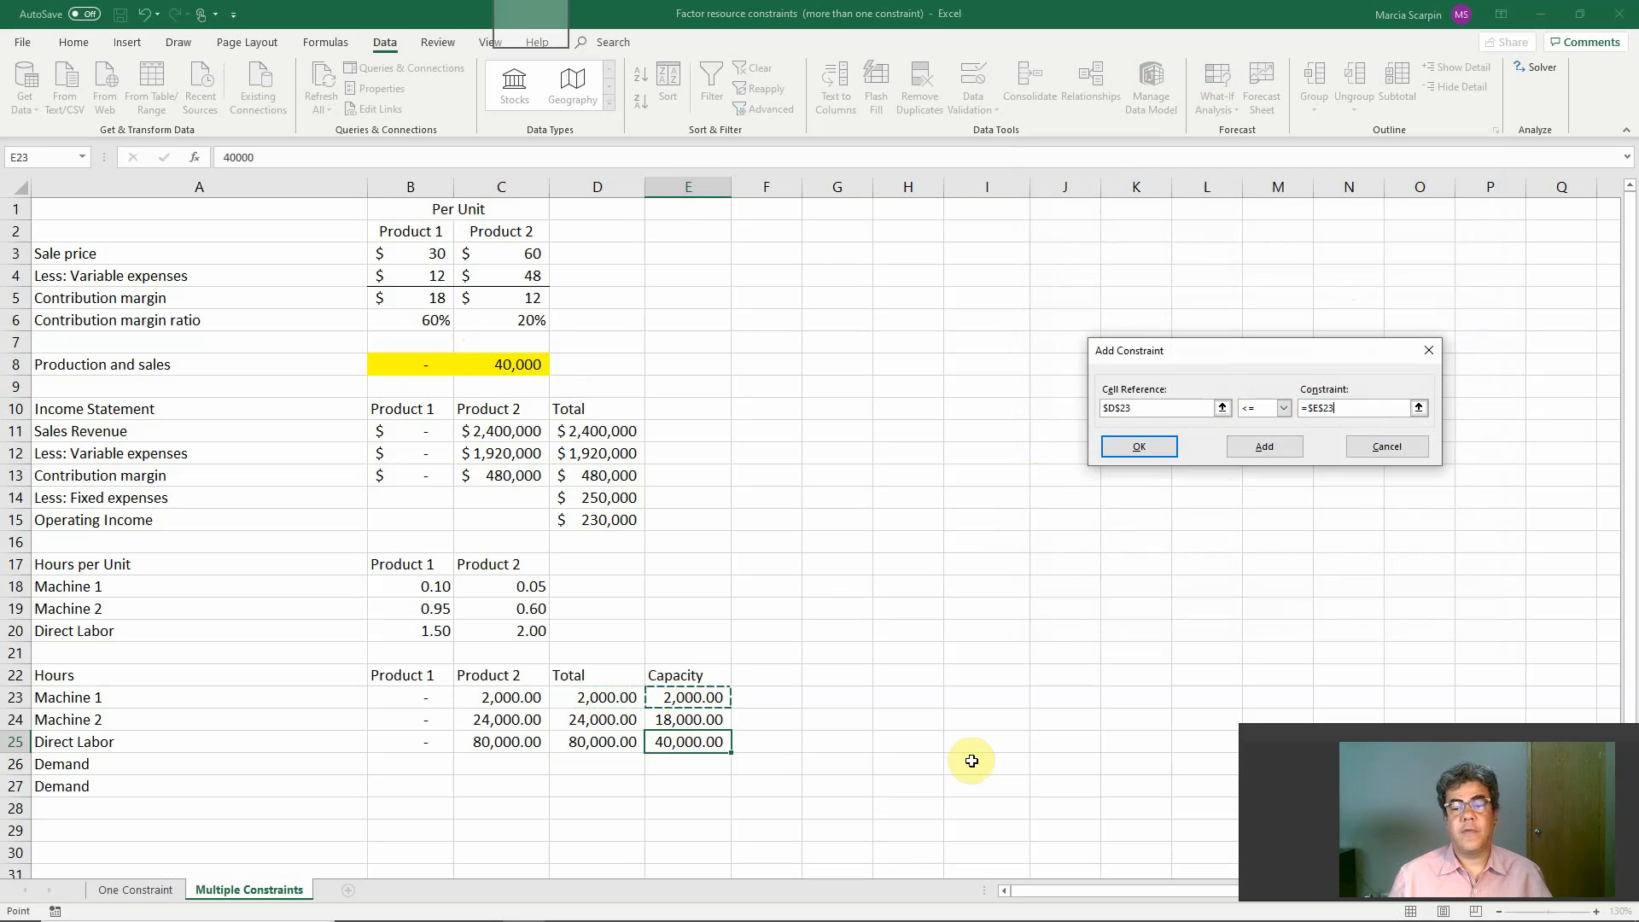
click(1258, 441)
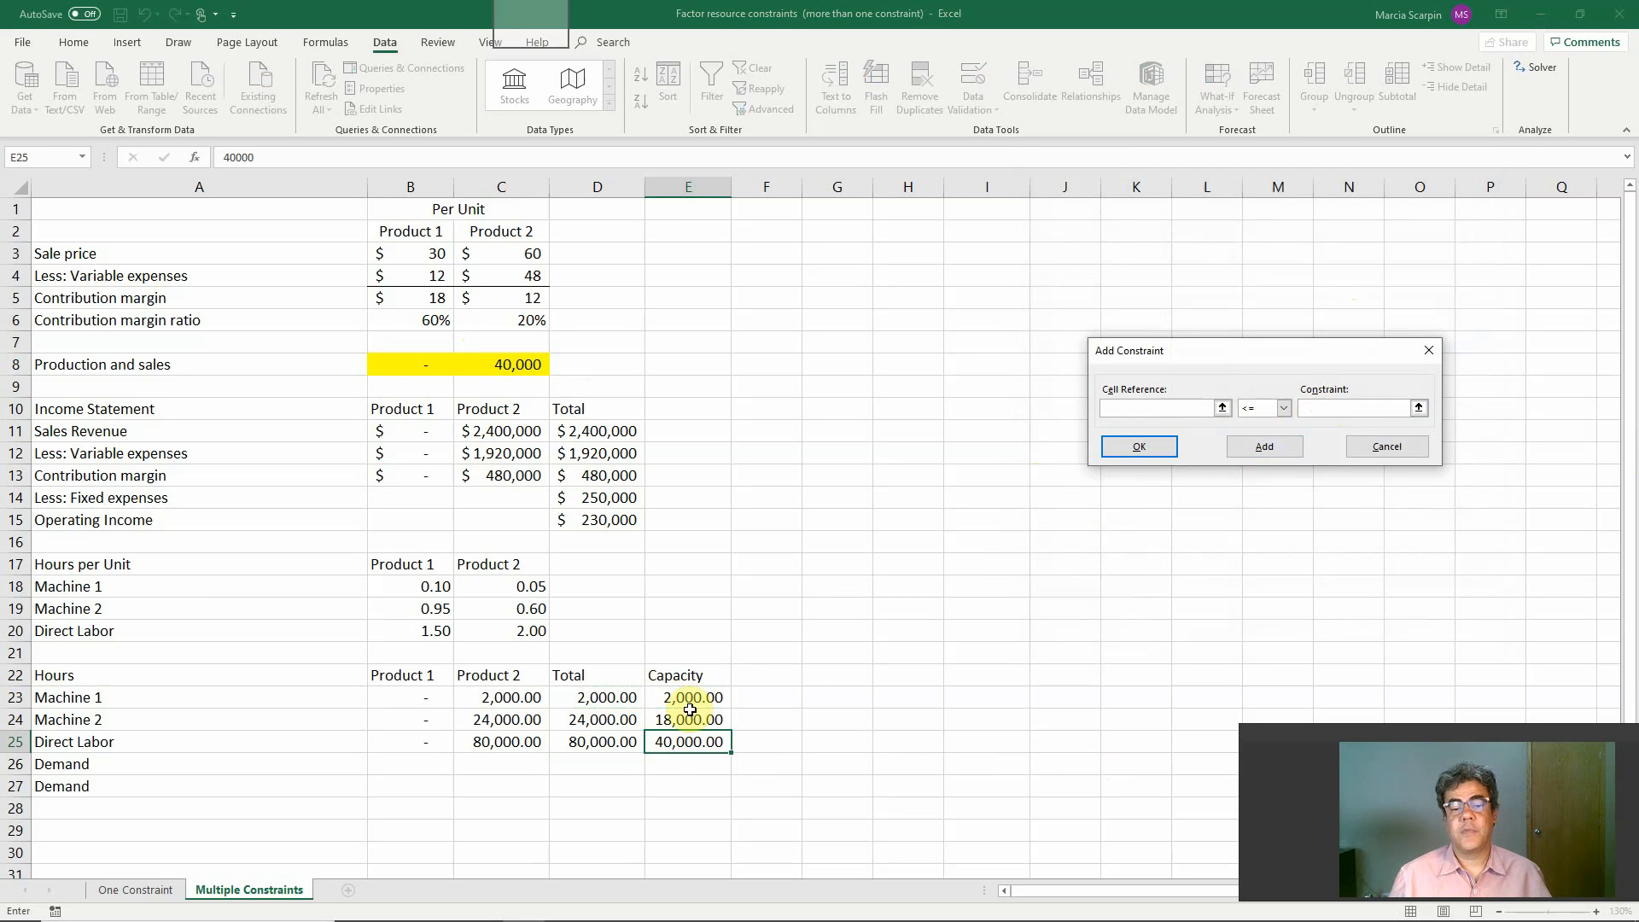
Add a Solver constraint limiting total Machine 2 hours in D24 to <= the capacity in E24
click(592, 720)
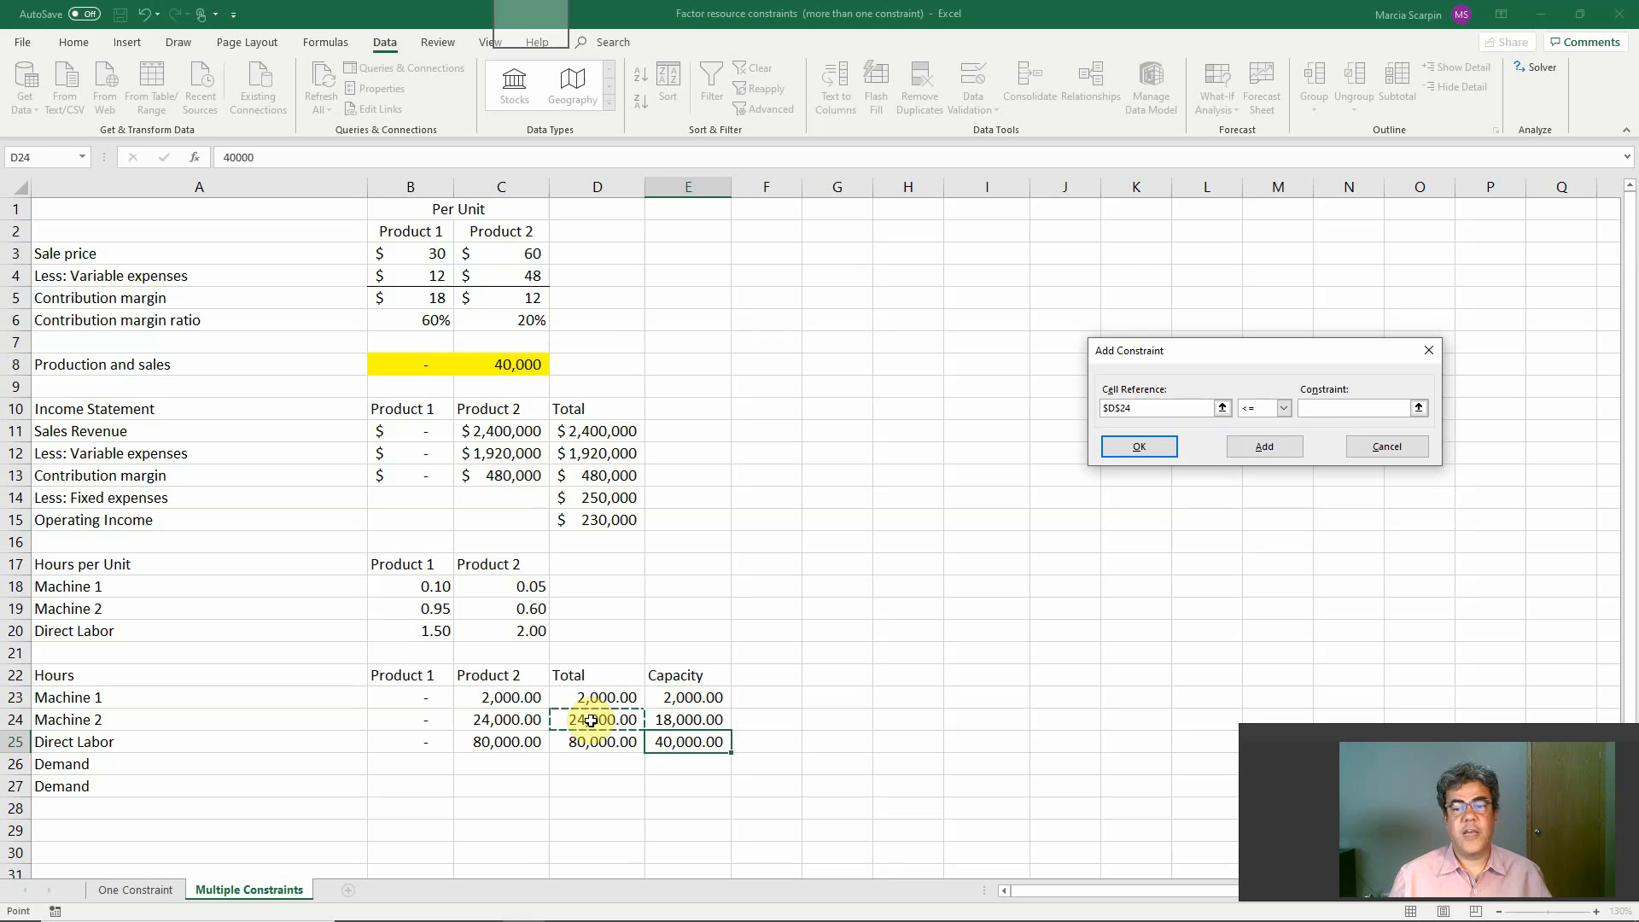
click(1329, 406)
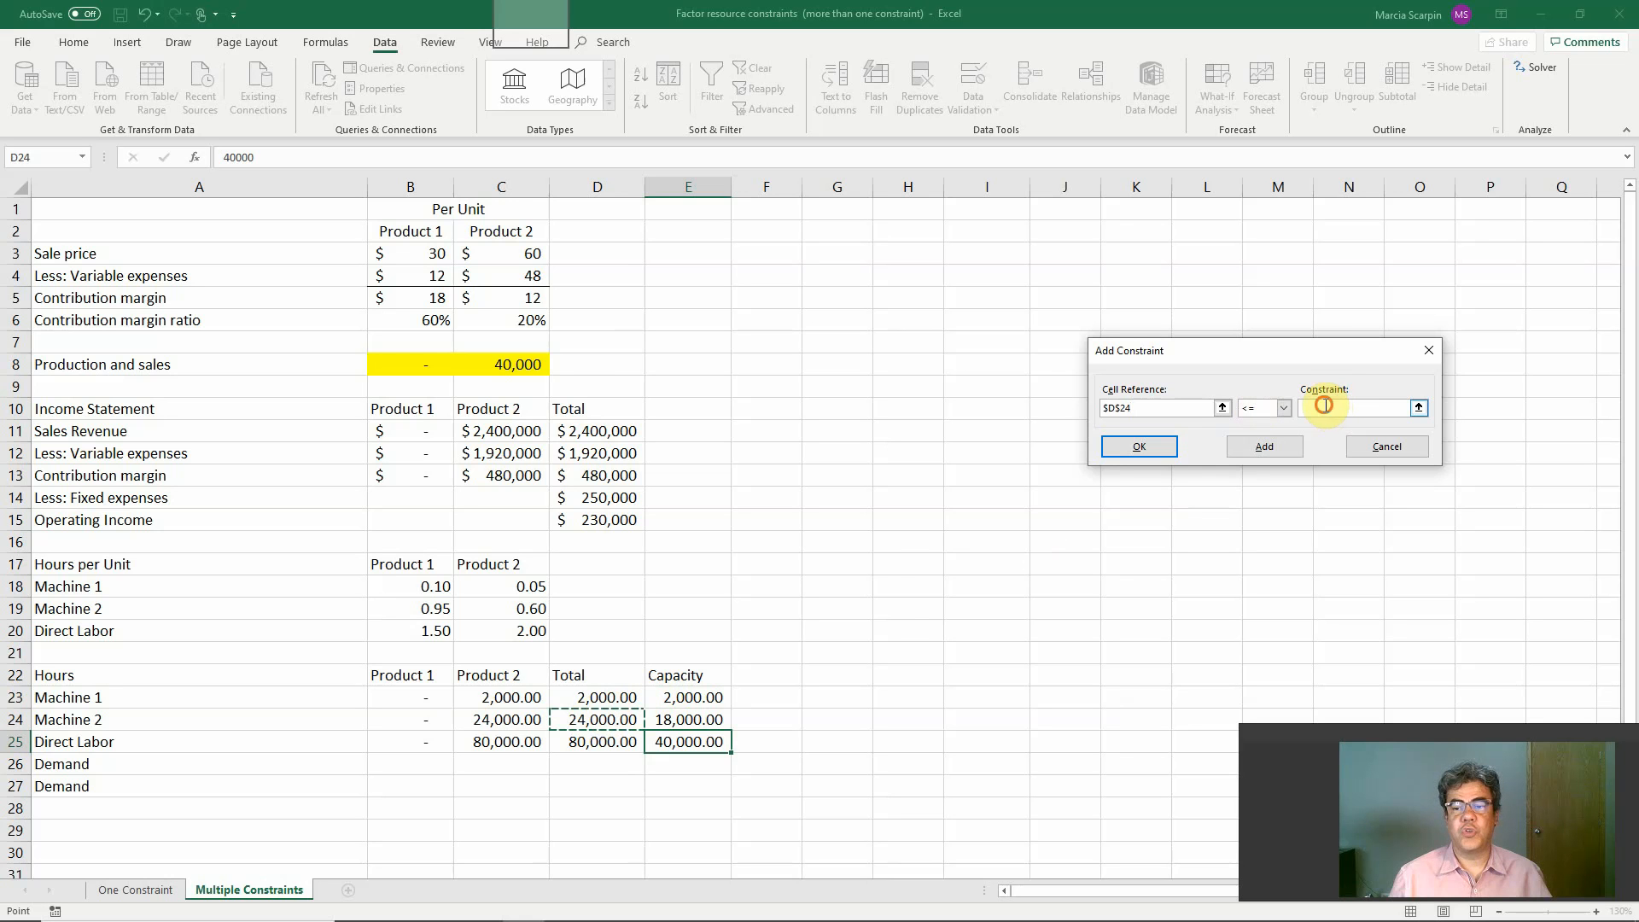
click(683, 720)
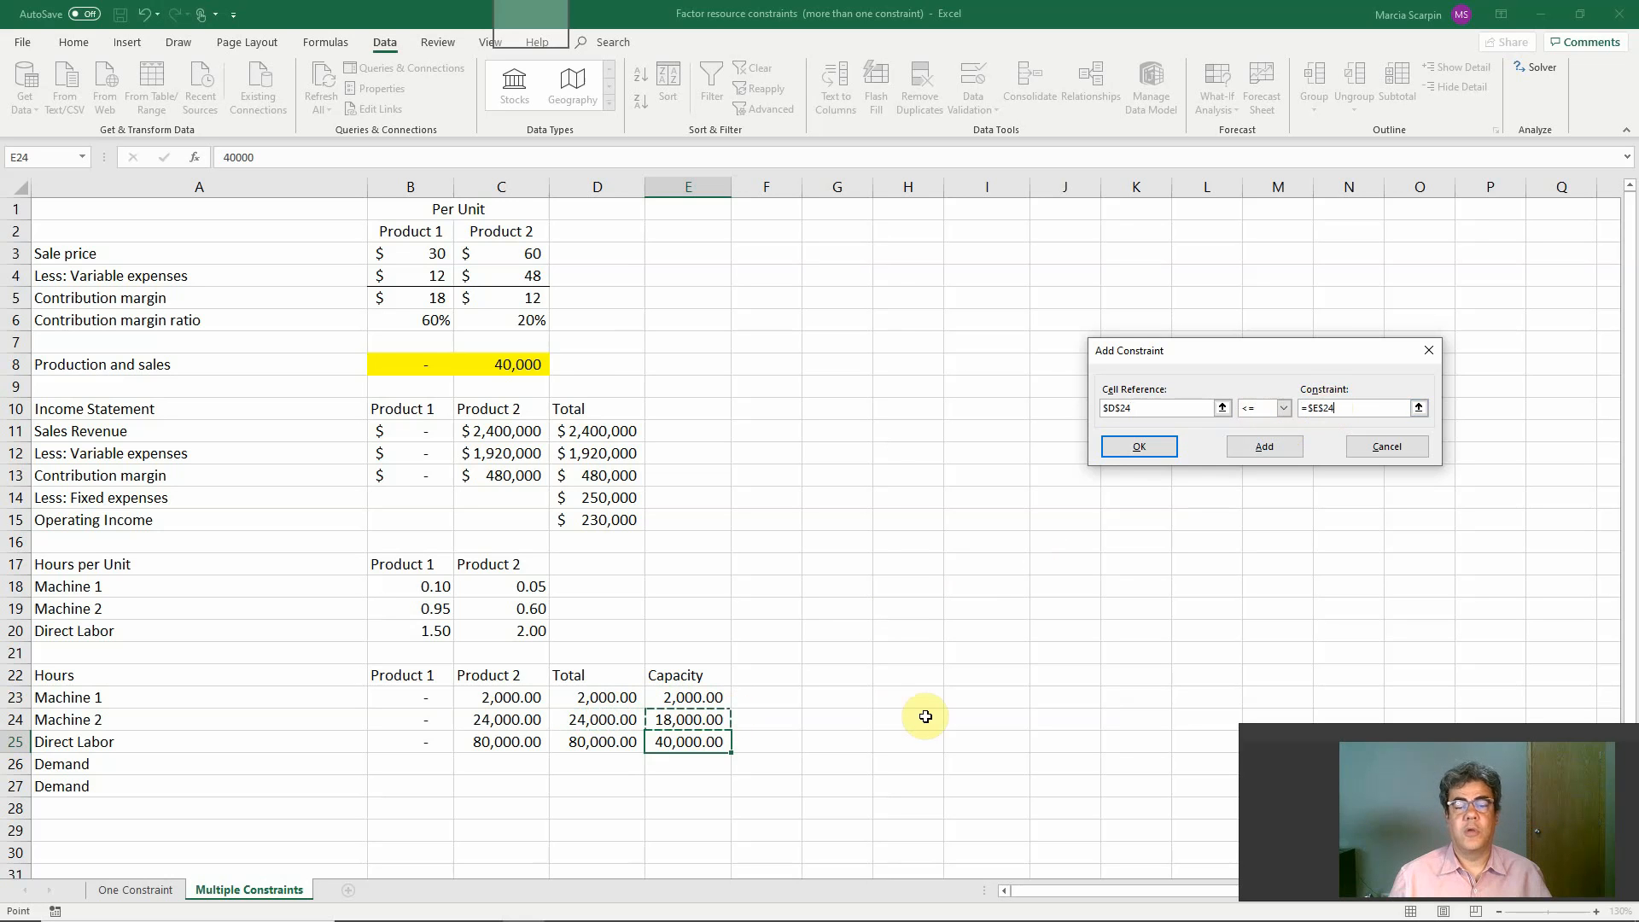
click(1278, 451)
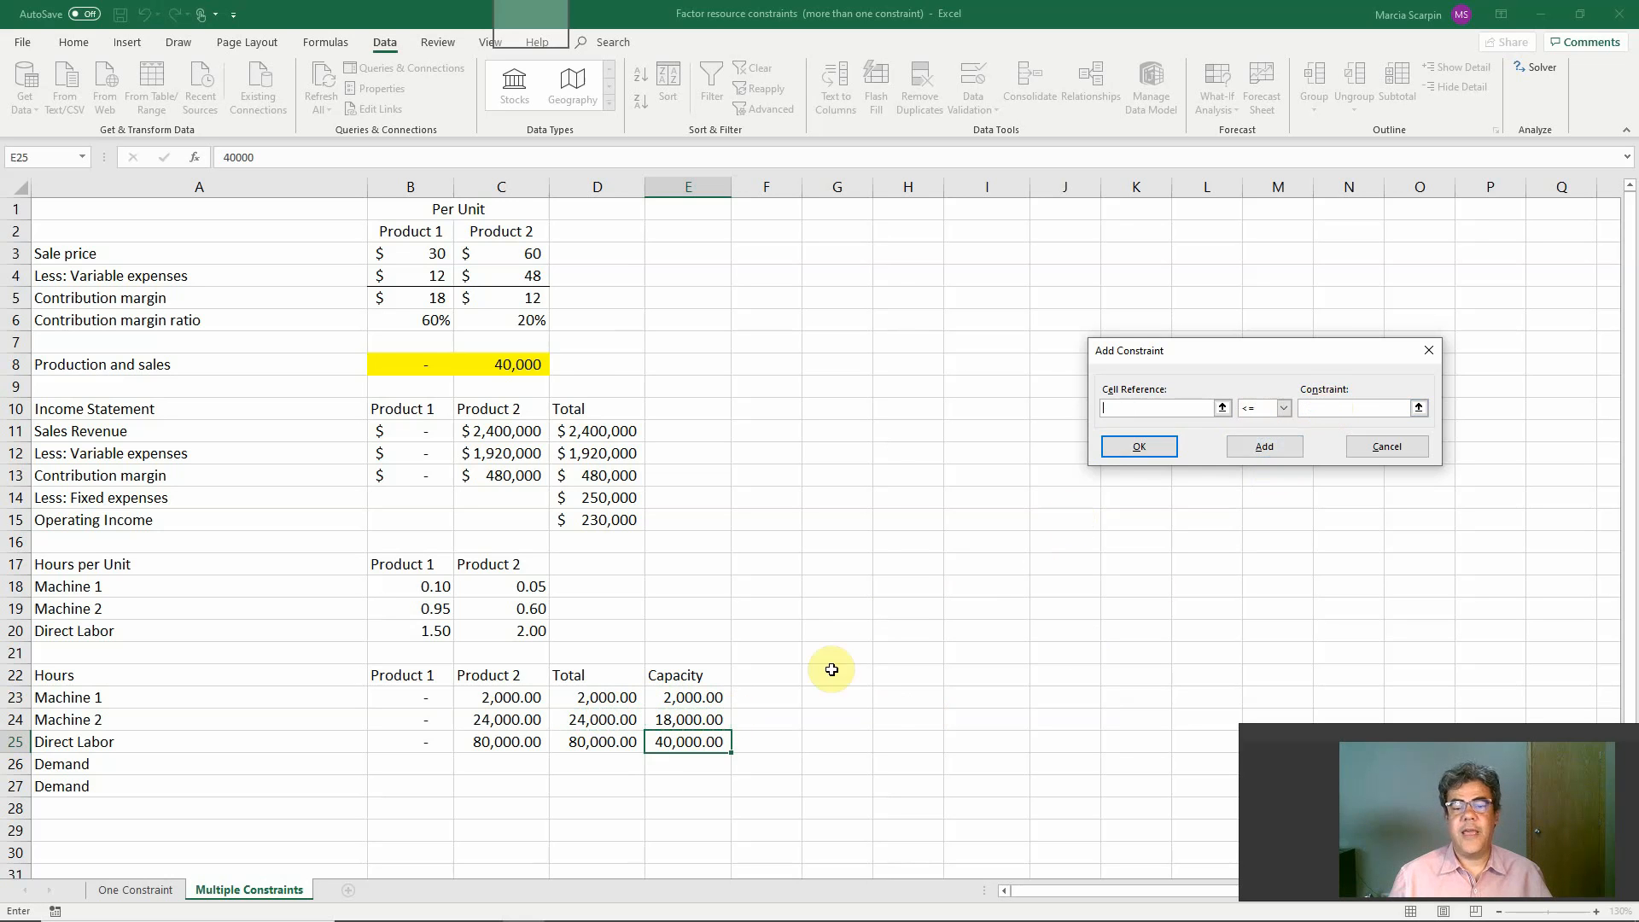
Add a Solver constraint limiting total Direct Labor hours in D25 to <= E25, and finish the constraint list
click(586, 741)
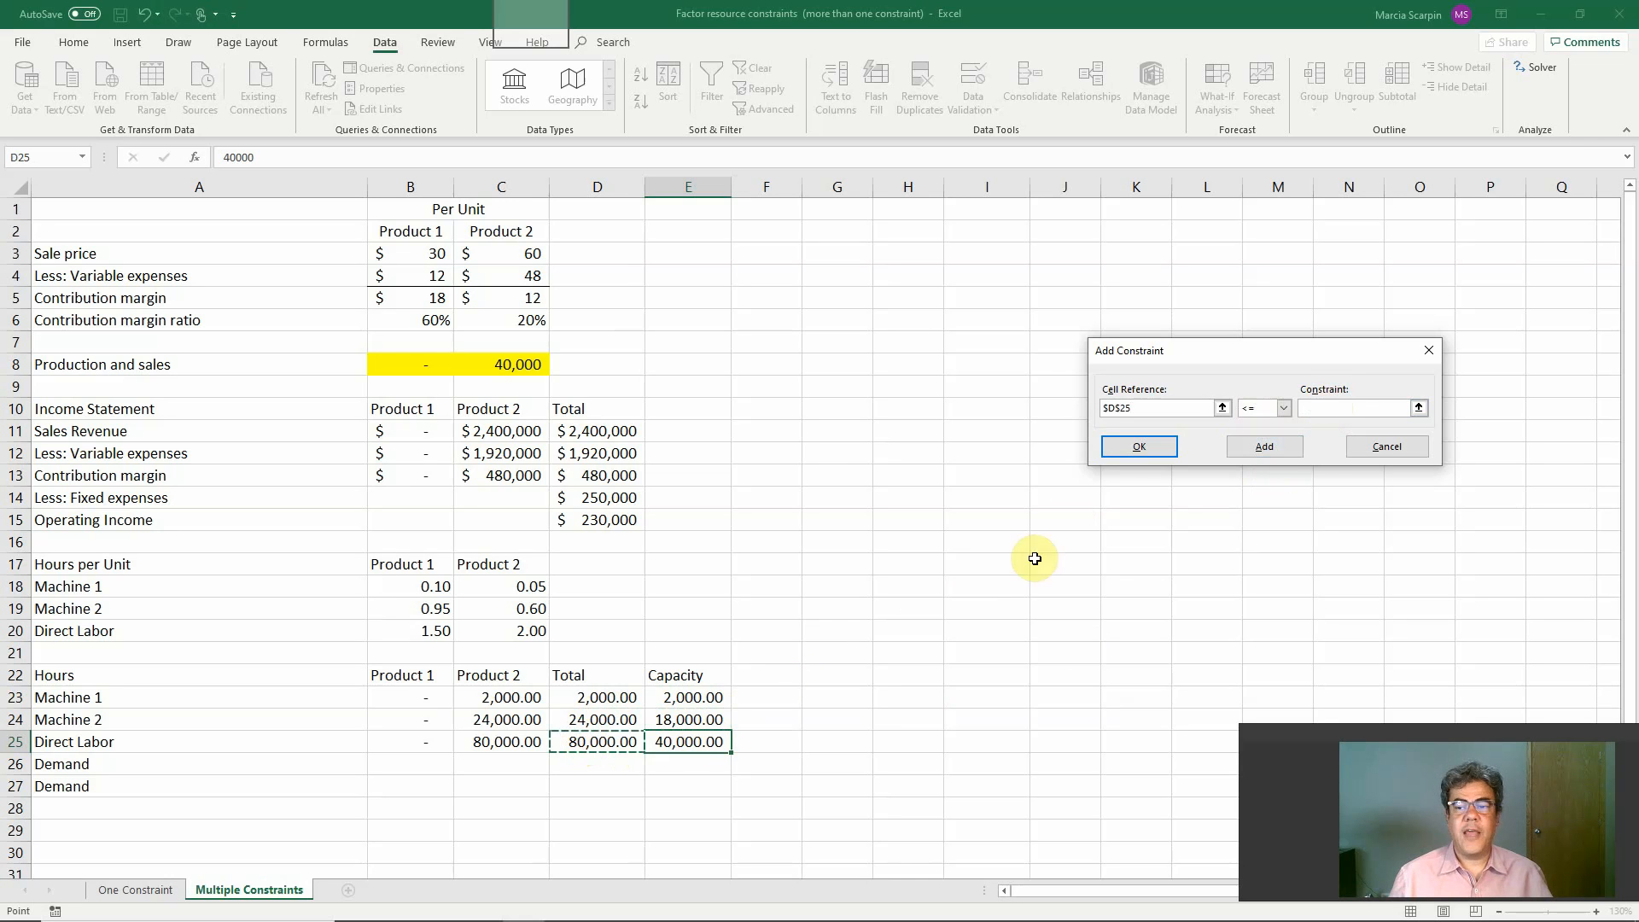
click(1342, 410)
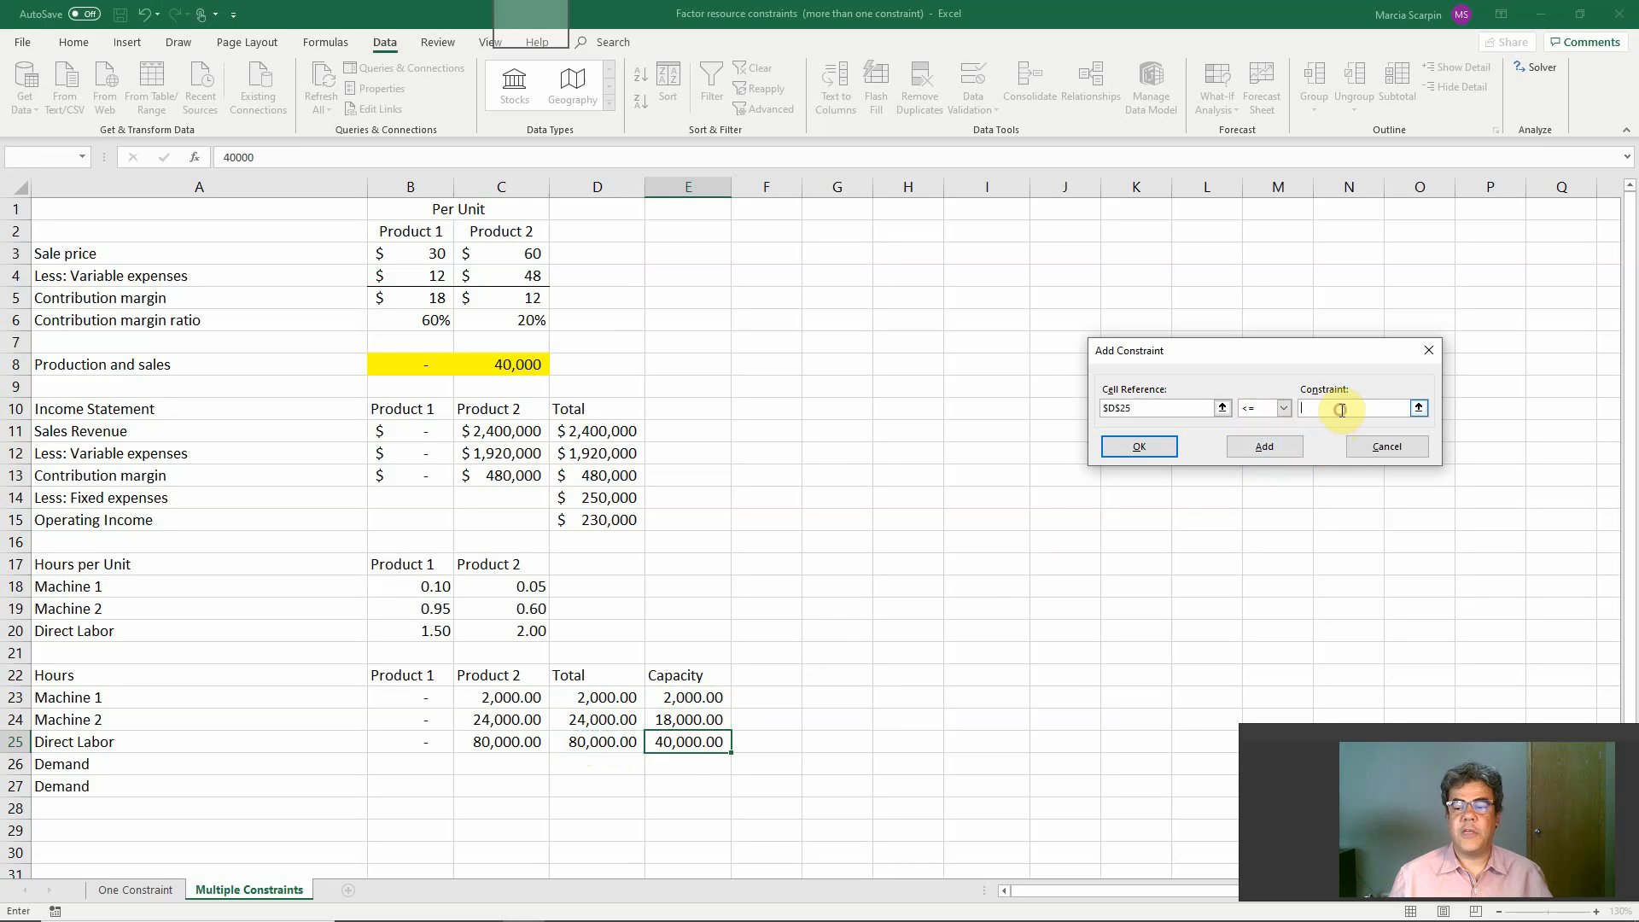
click(683, 742)
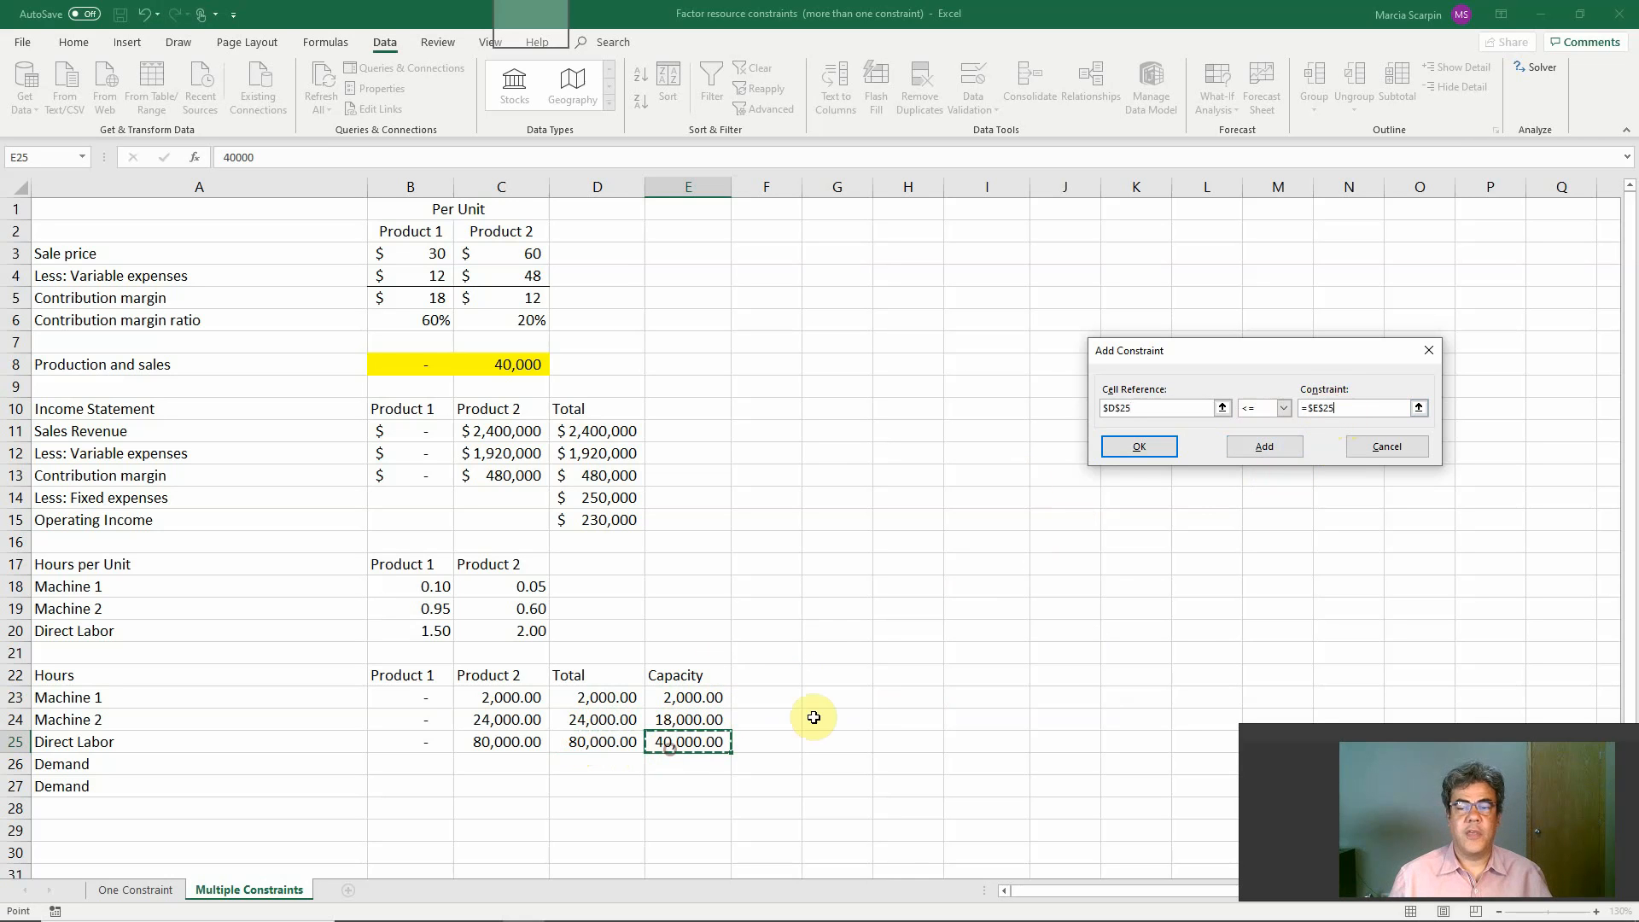
click(1140, 446)
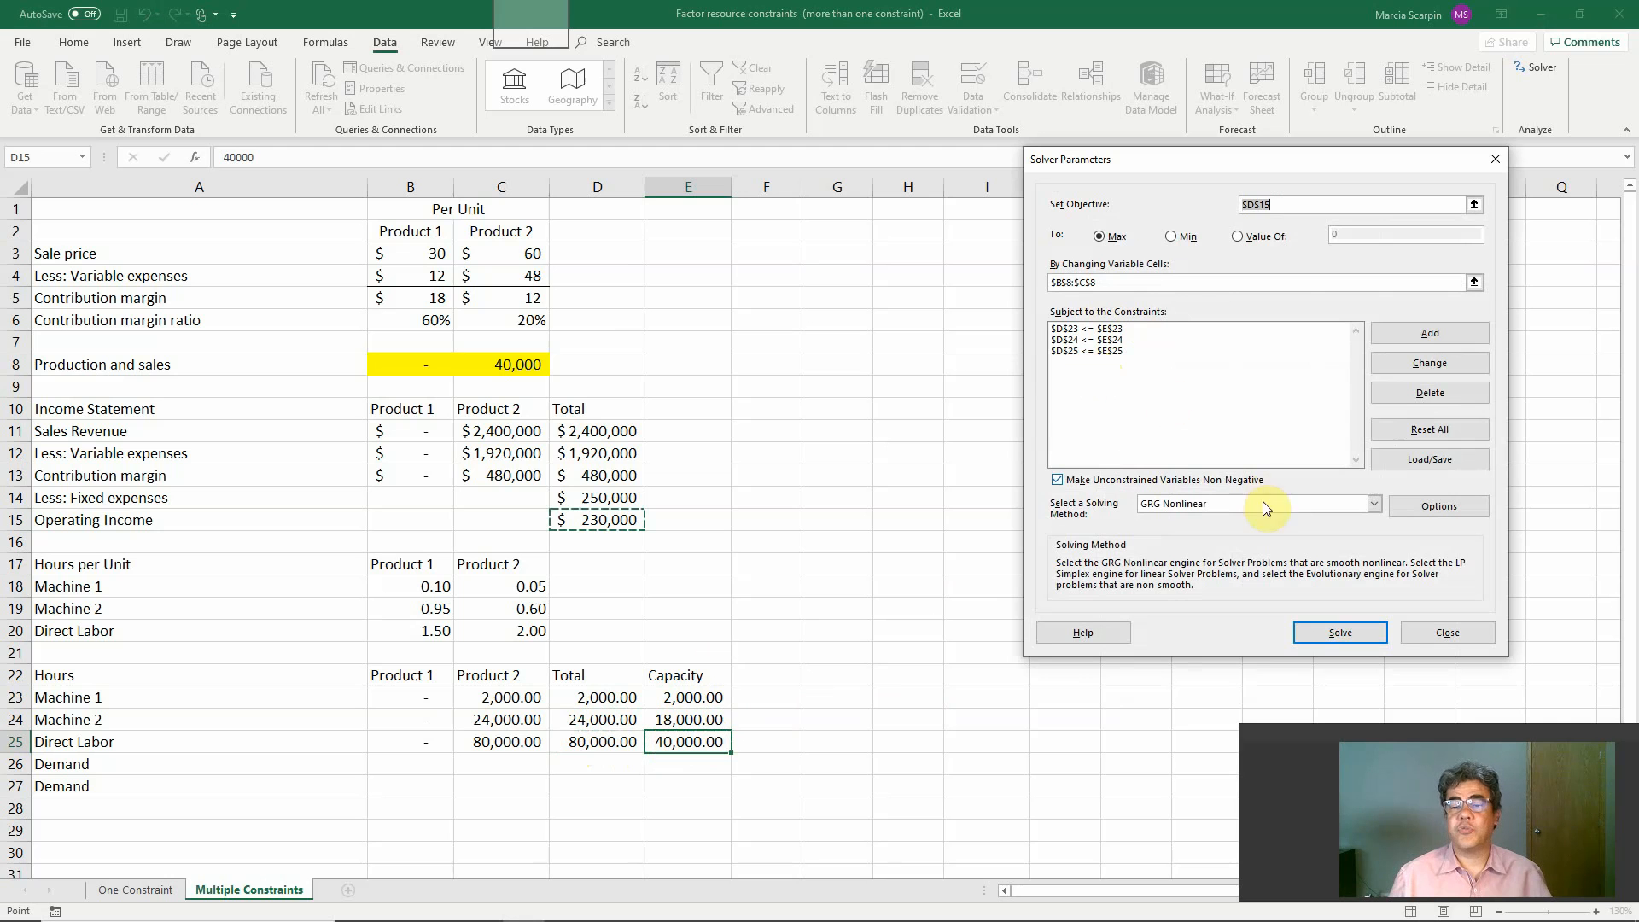
Solve the model with GRG Nonlinear, keep the Solver solution, and inspect Product 2's production and the operating income
click(1341, 632)
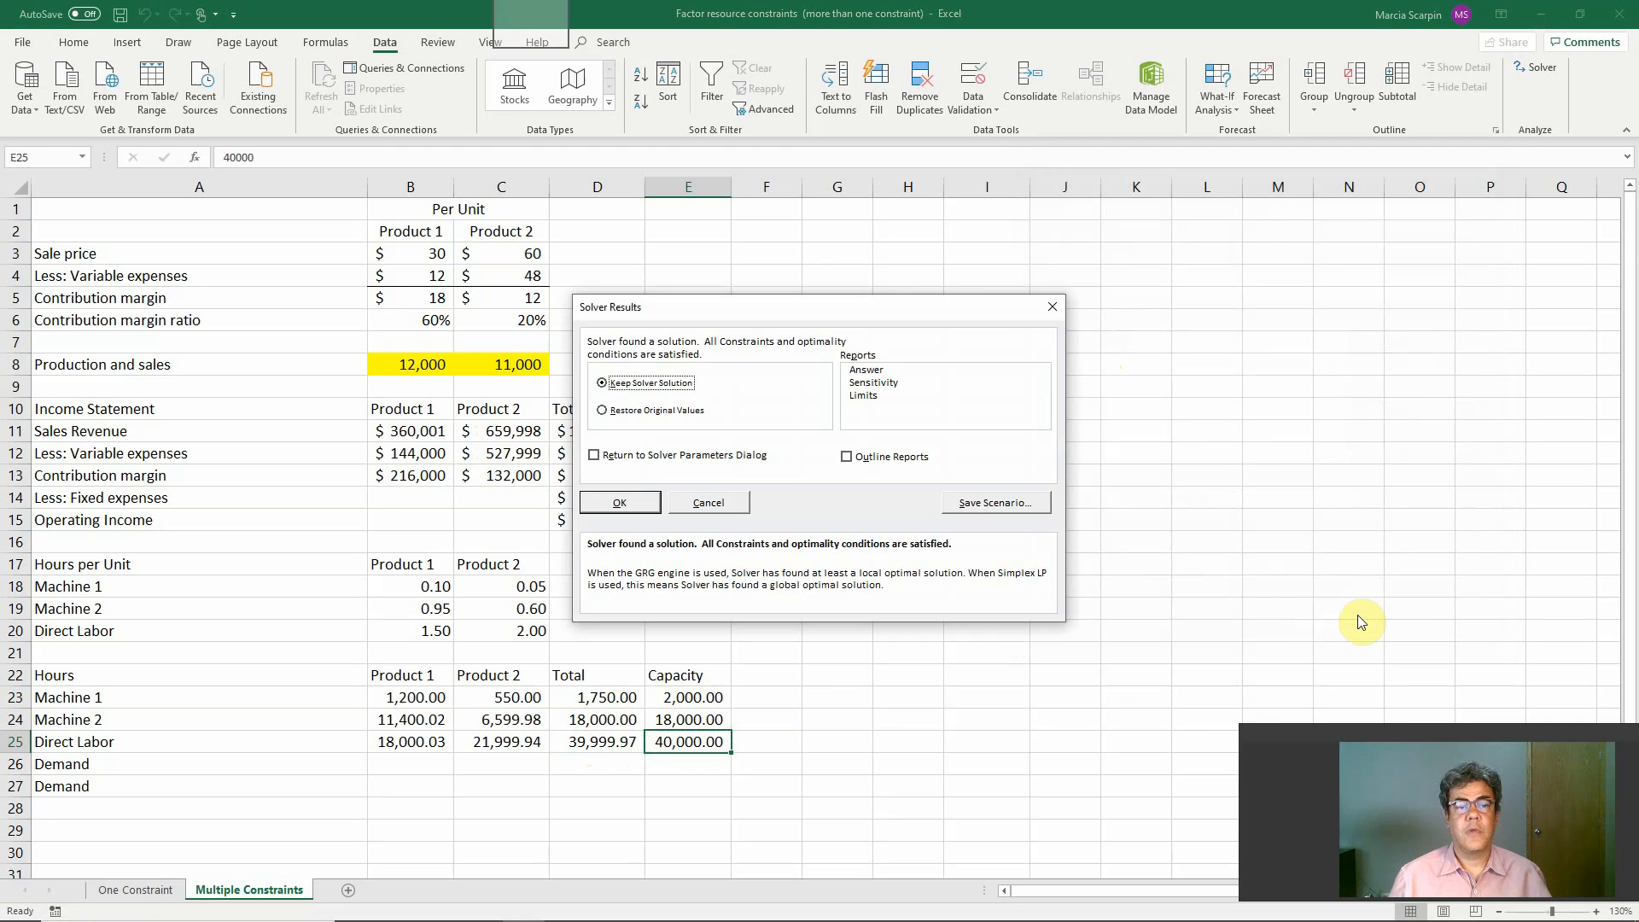
click(616, 504)
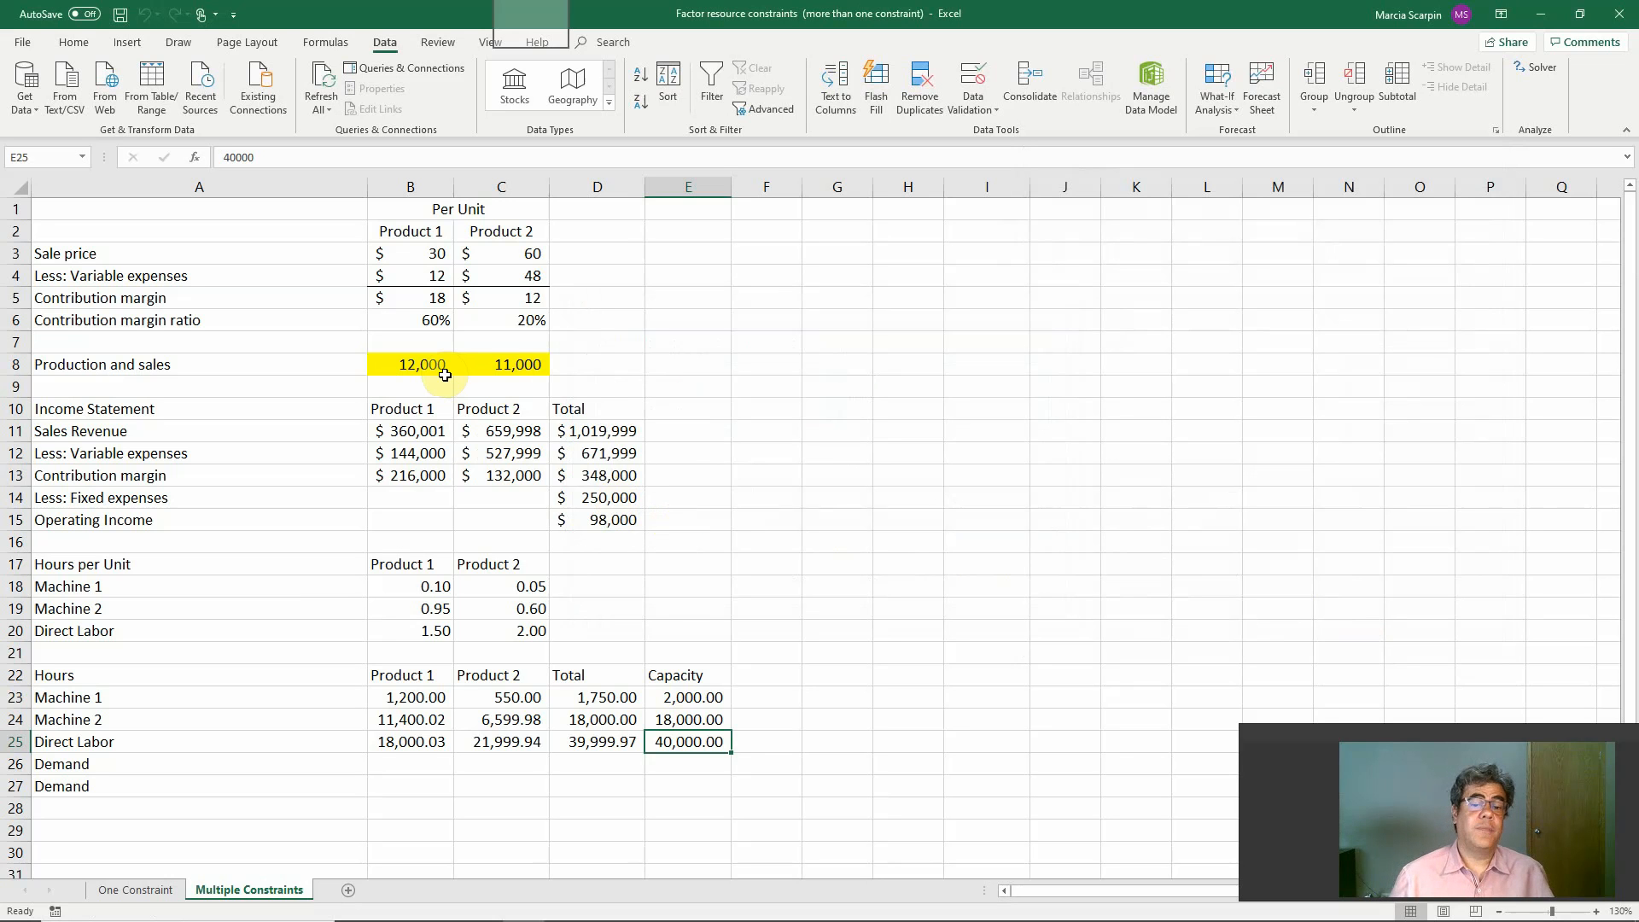
click(531, 366)
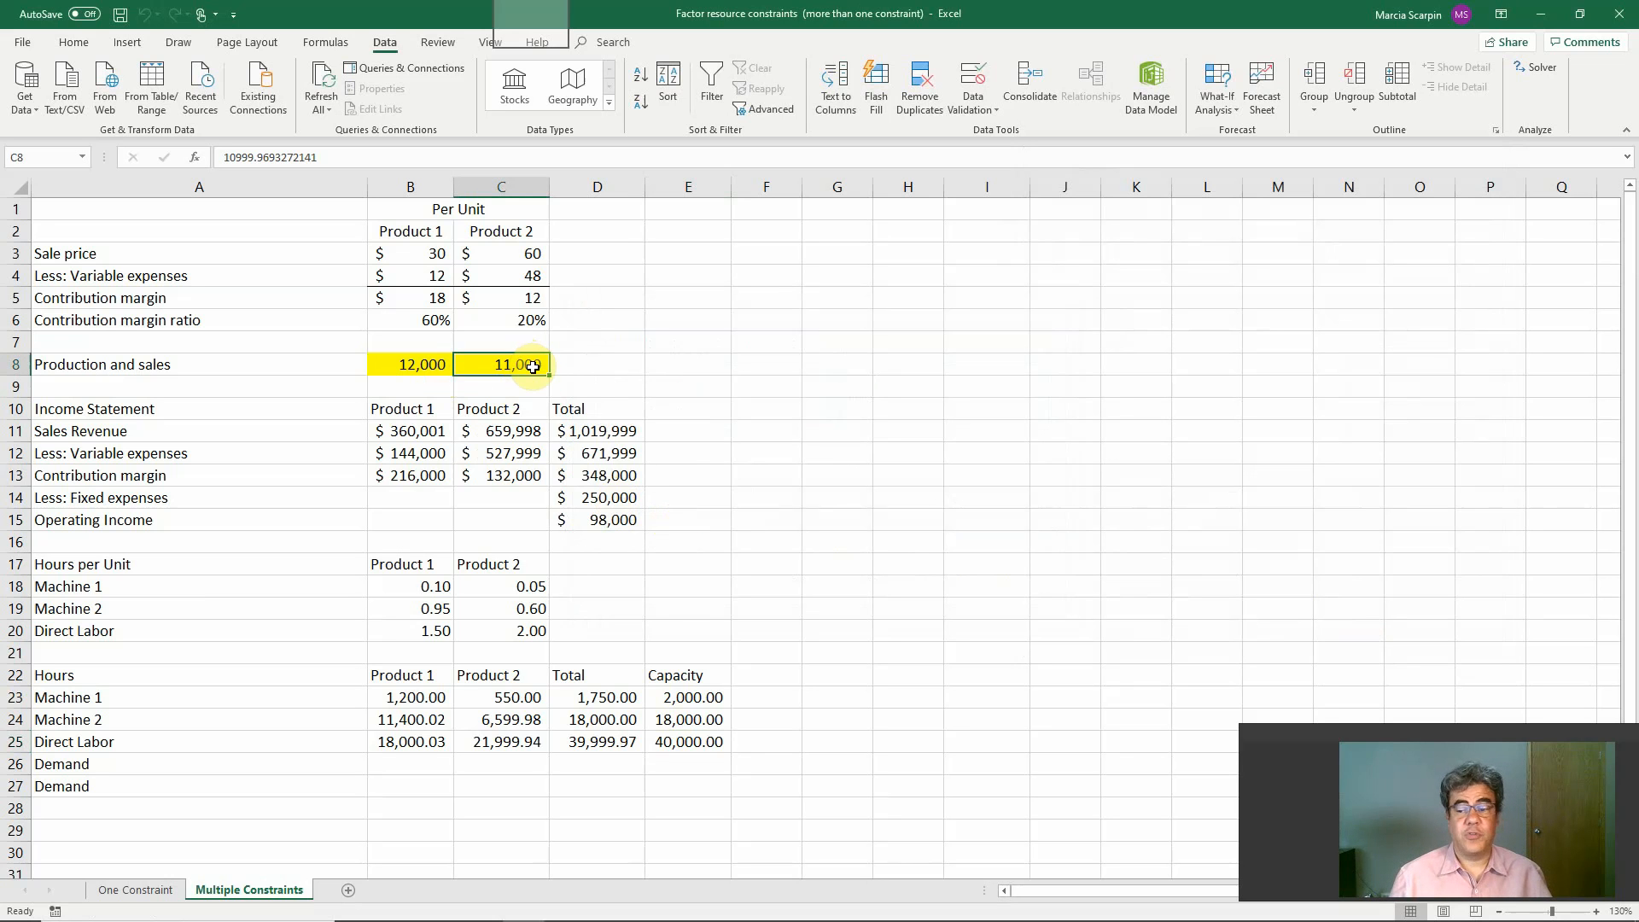
click(608, 521)
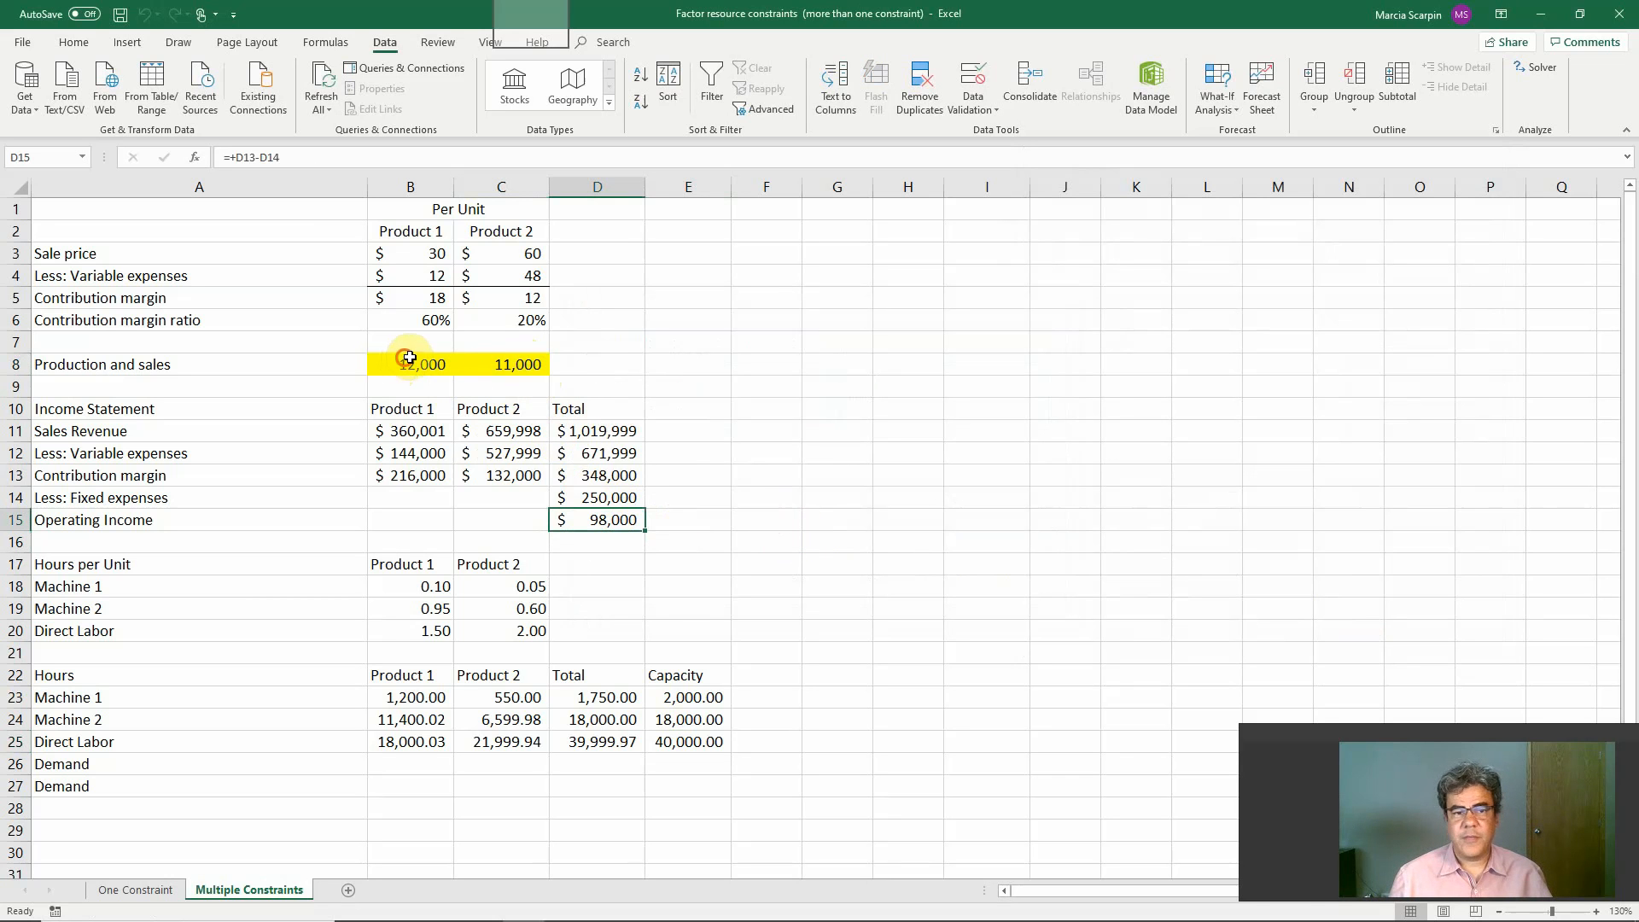
Clear the production quantities in B8:C8, rerun Solver with the same parameters, and keep its solution
drag(405, 360, 475, 360)
key(Delete)
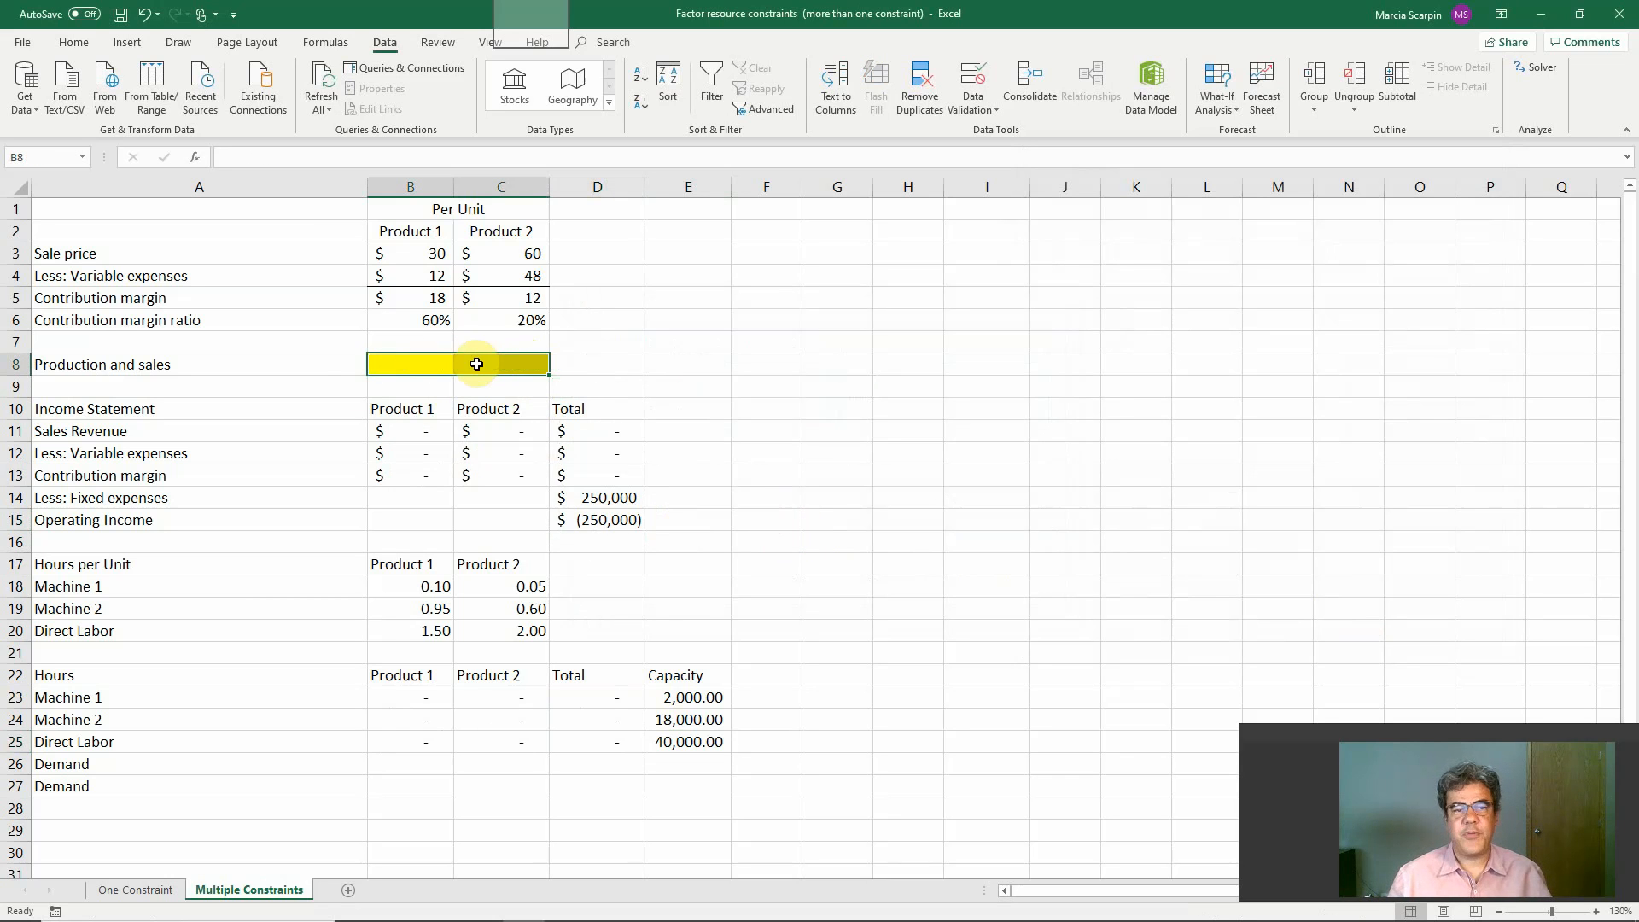
click(1547, 65)
click(1323, 631)
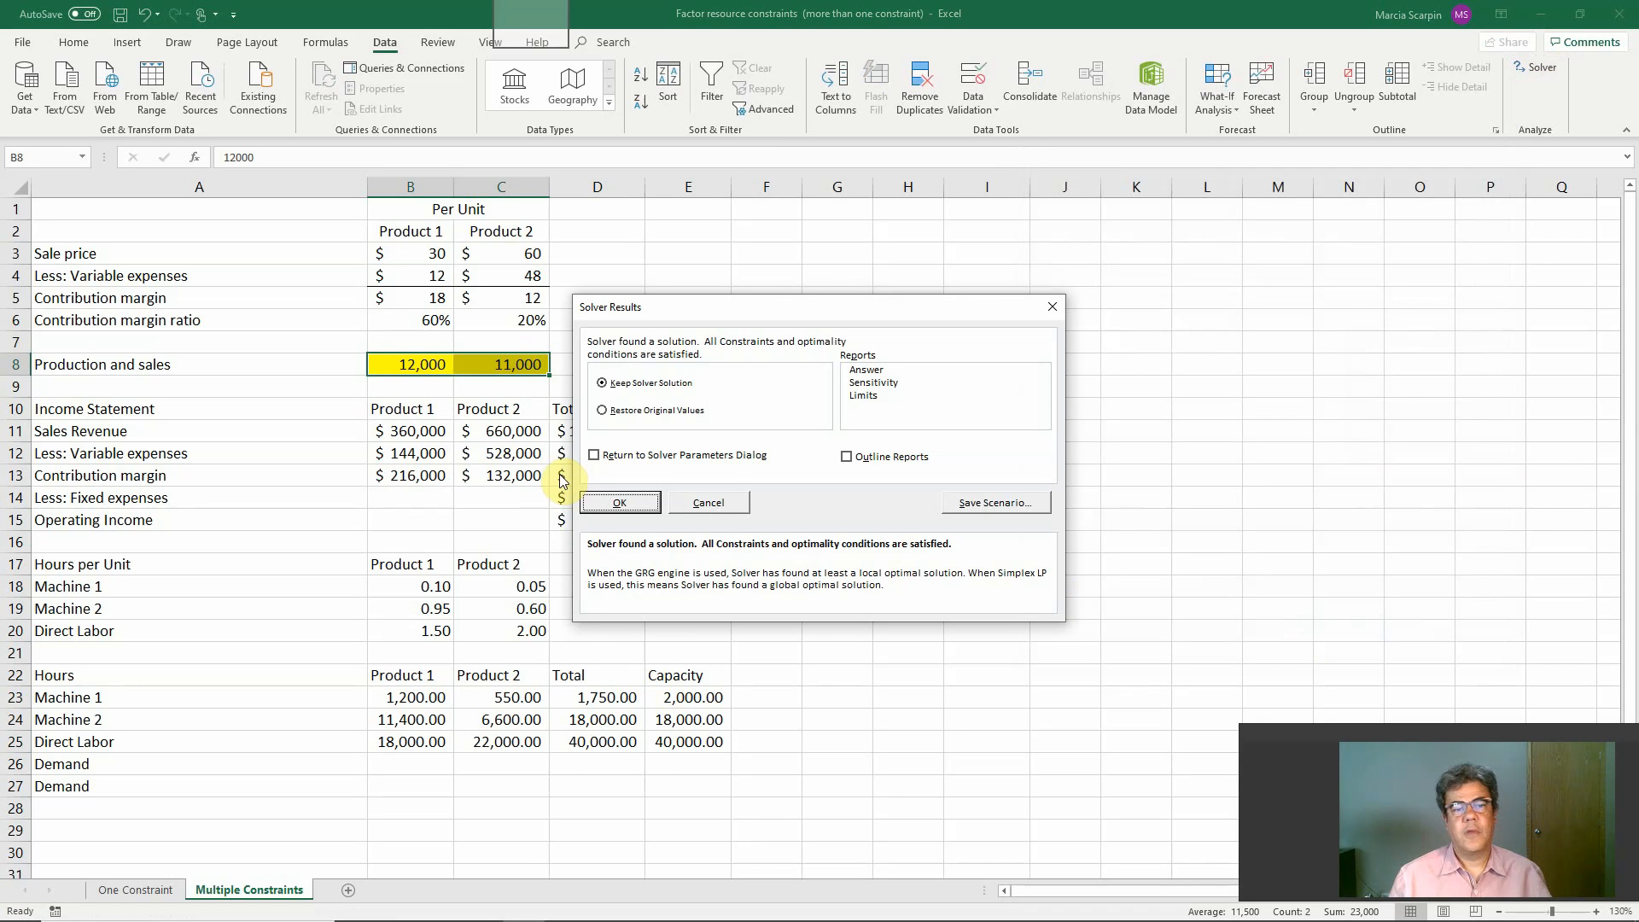
click(627, 501)
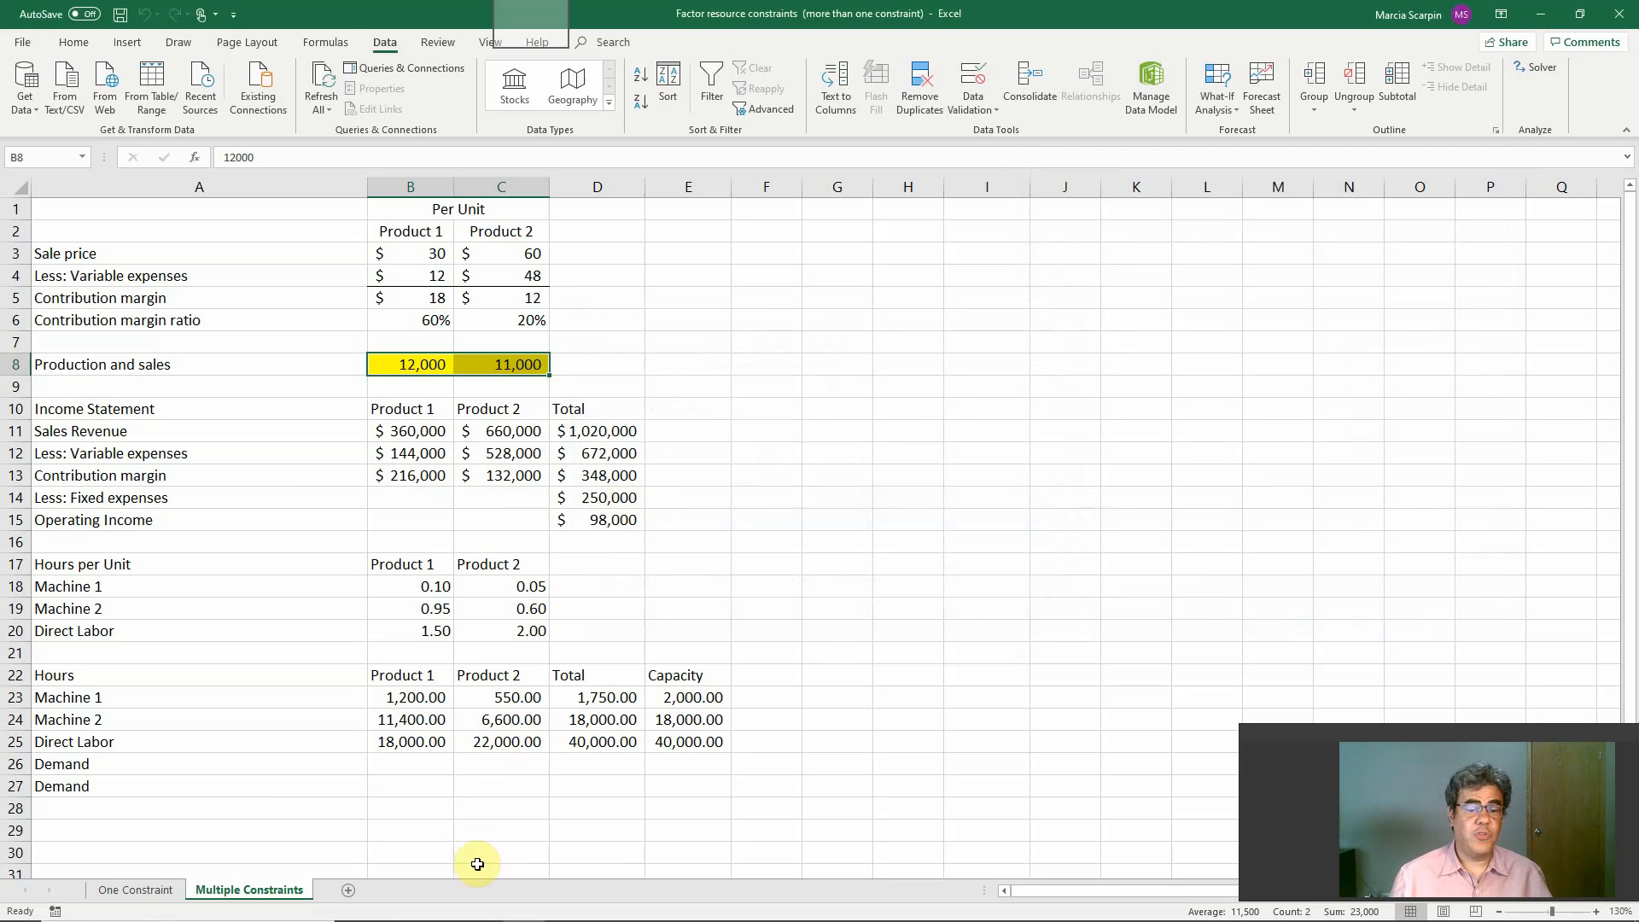
Enter a demand of 10,000 units for Product 1 in B26
click(488, 790)
click(512, 759)
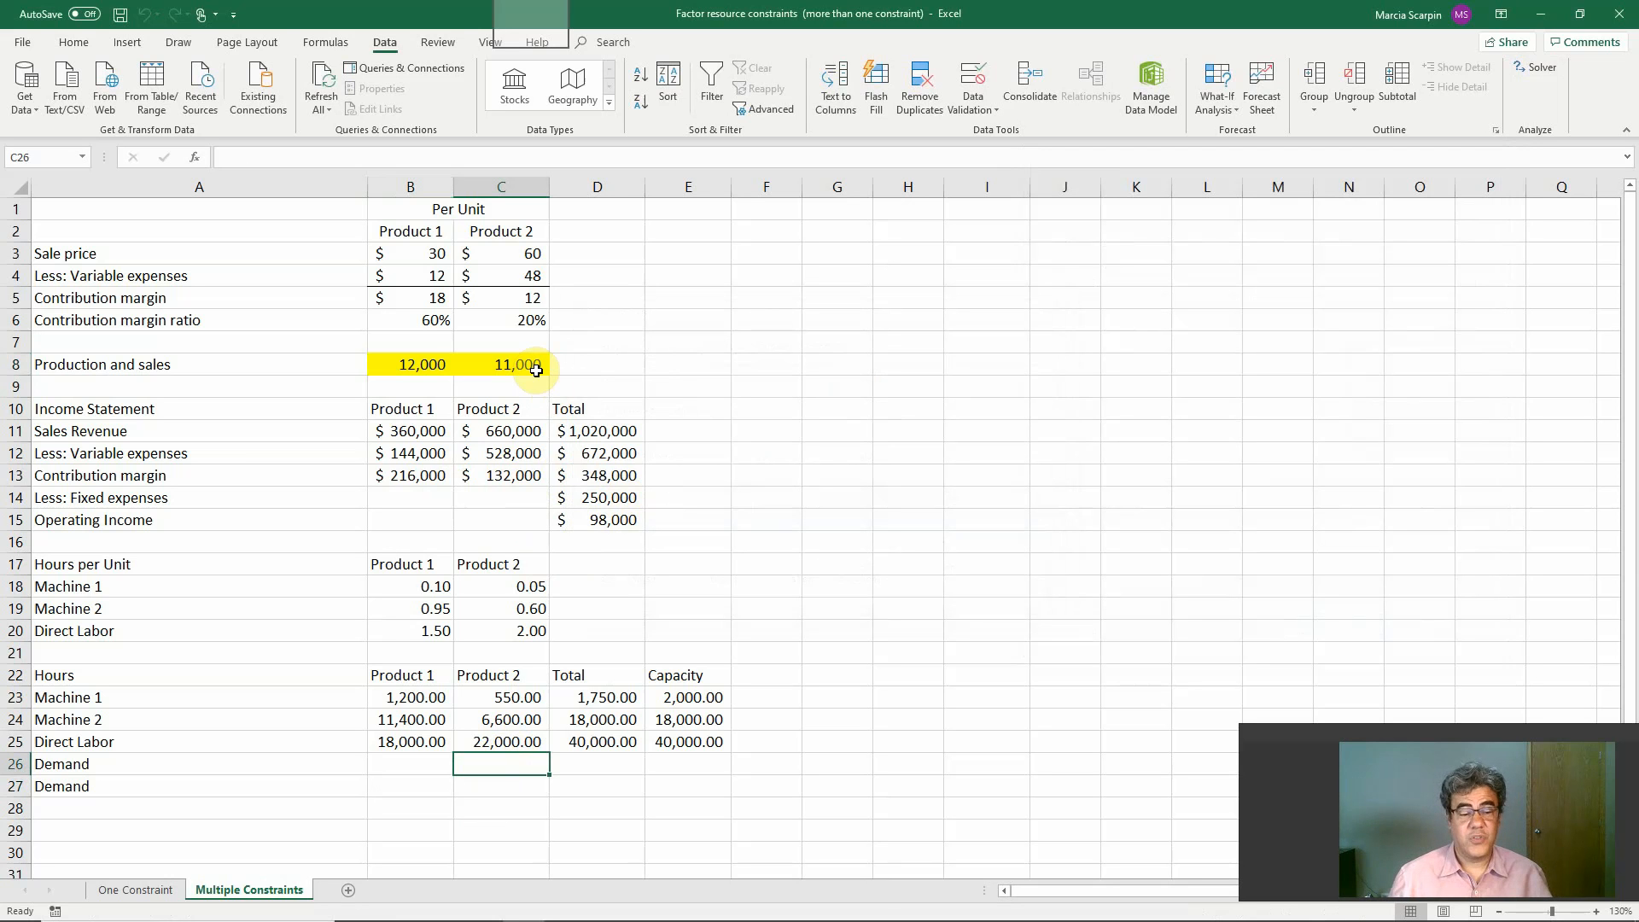
key(Left)
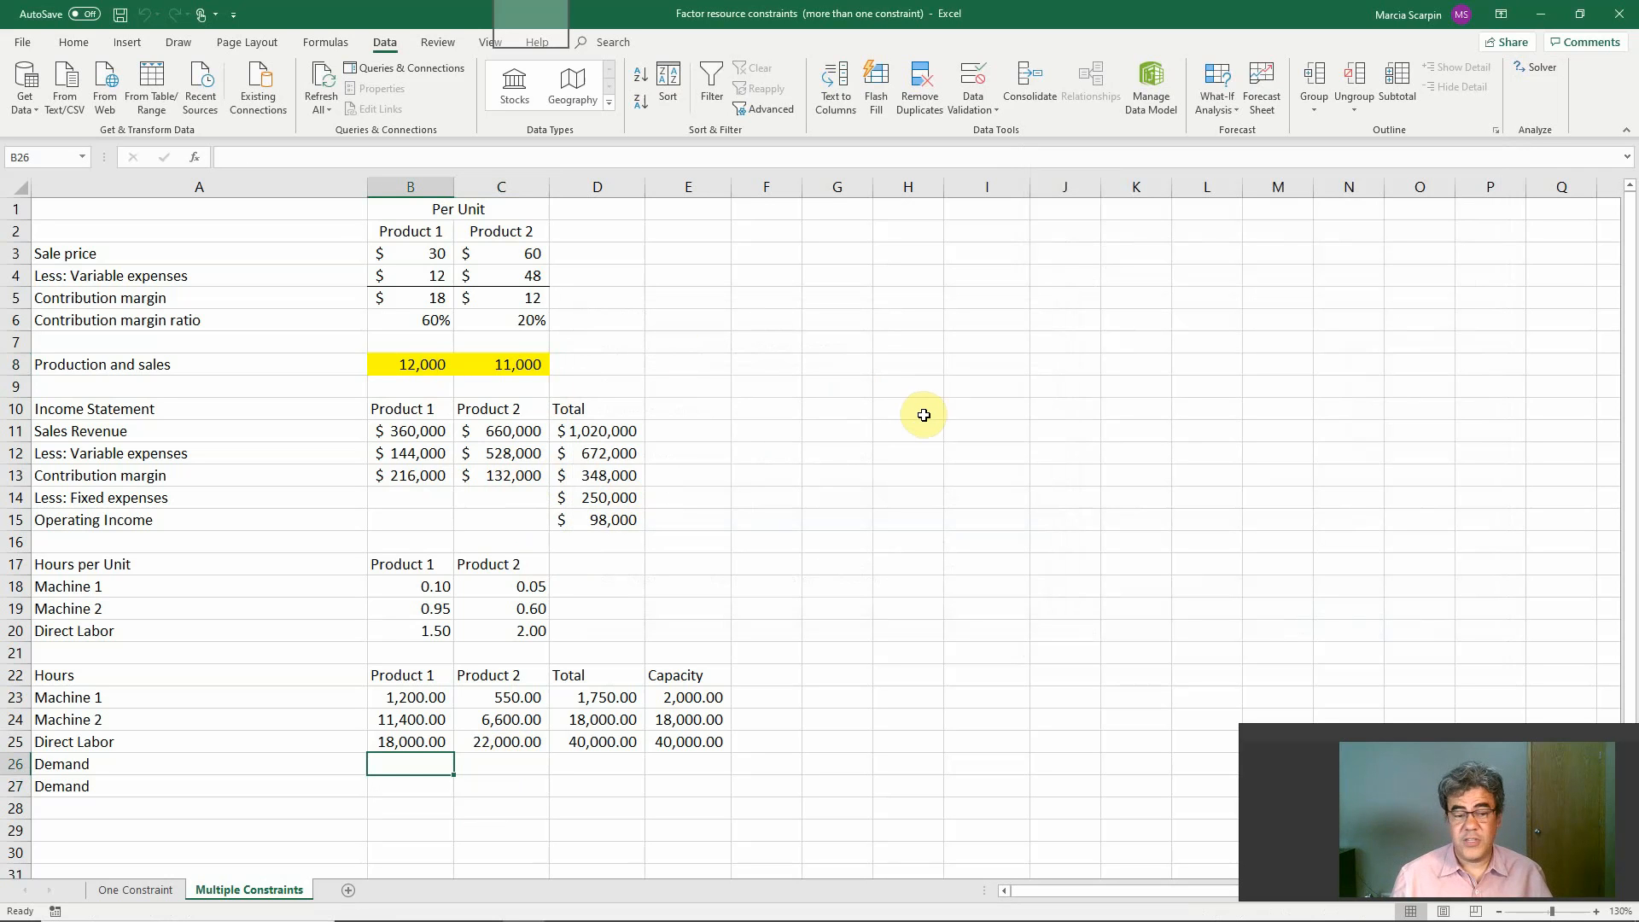
text(10000)
key(Return)
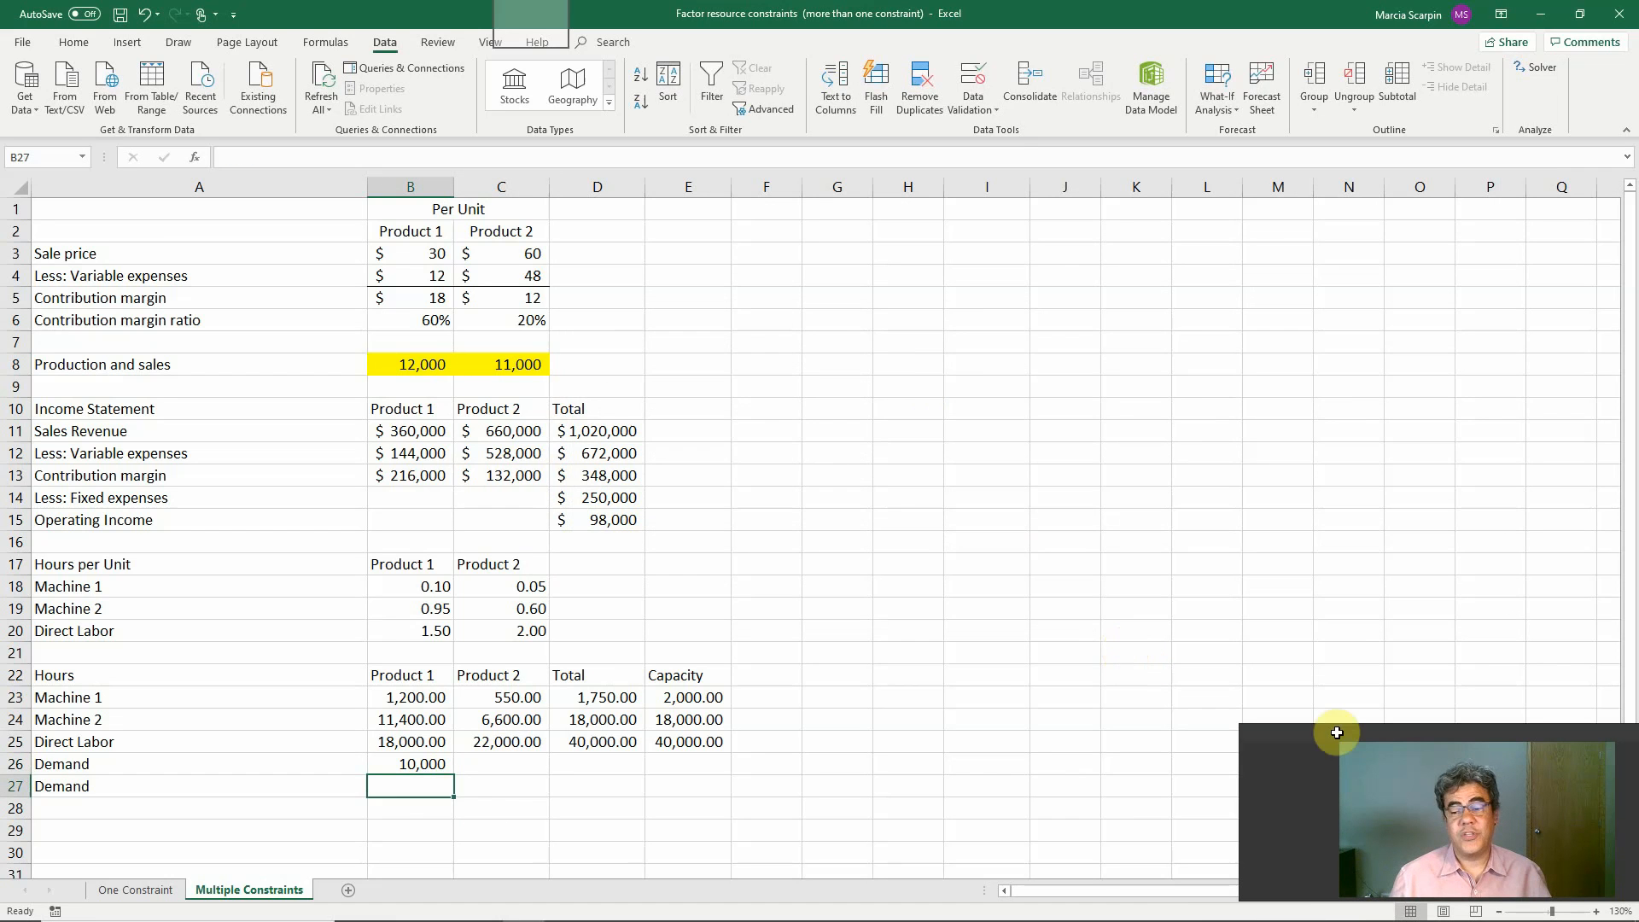
Set Product 1's production in B8 to 10,000 units and compare the total hours with capacity in D23:E25
click(1533, 67)
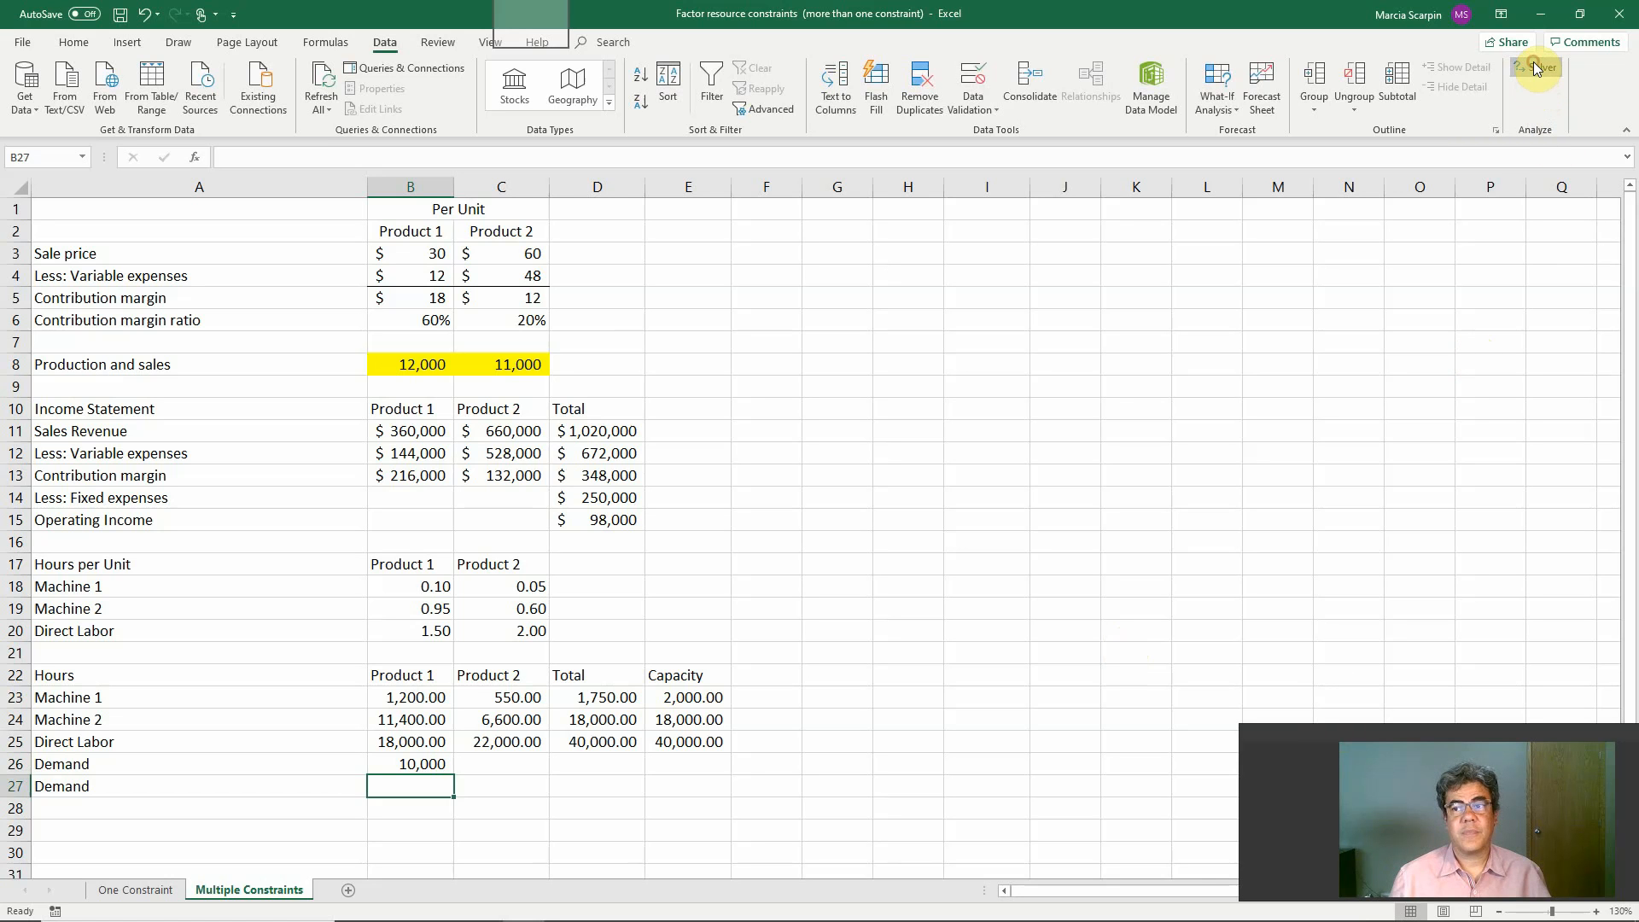
key(Escape)
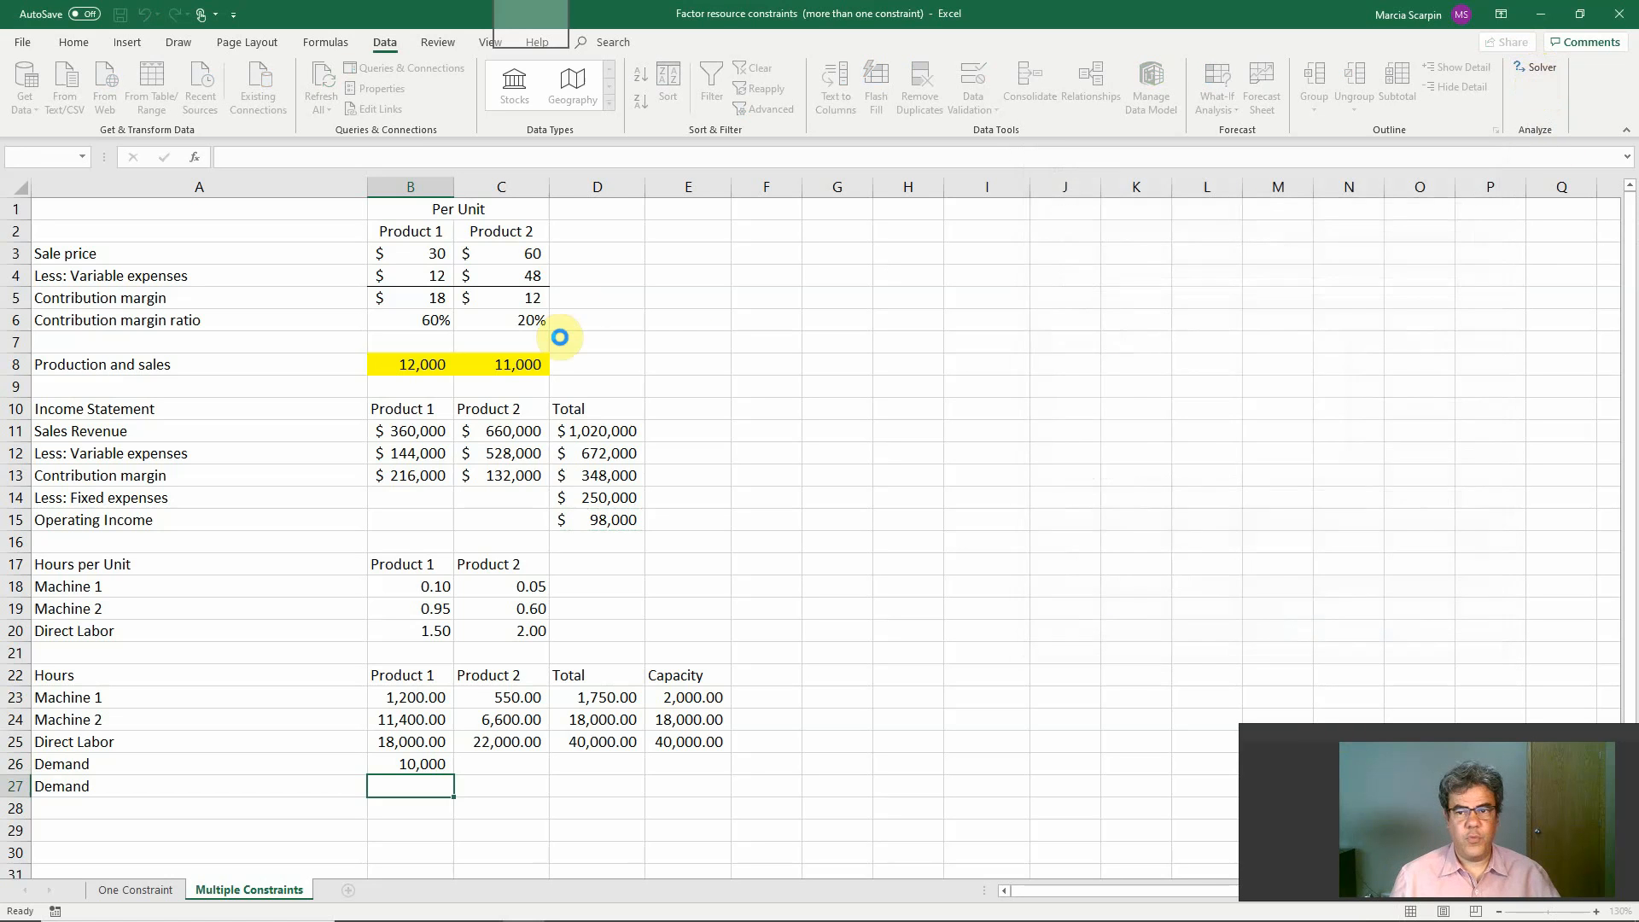
click(421, 362)
text(1000)
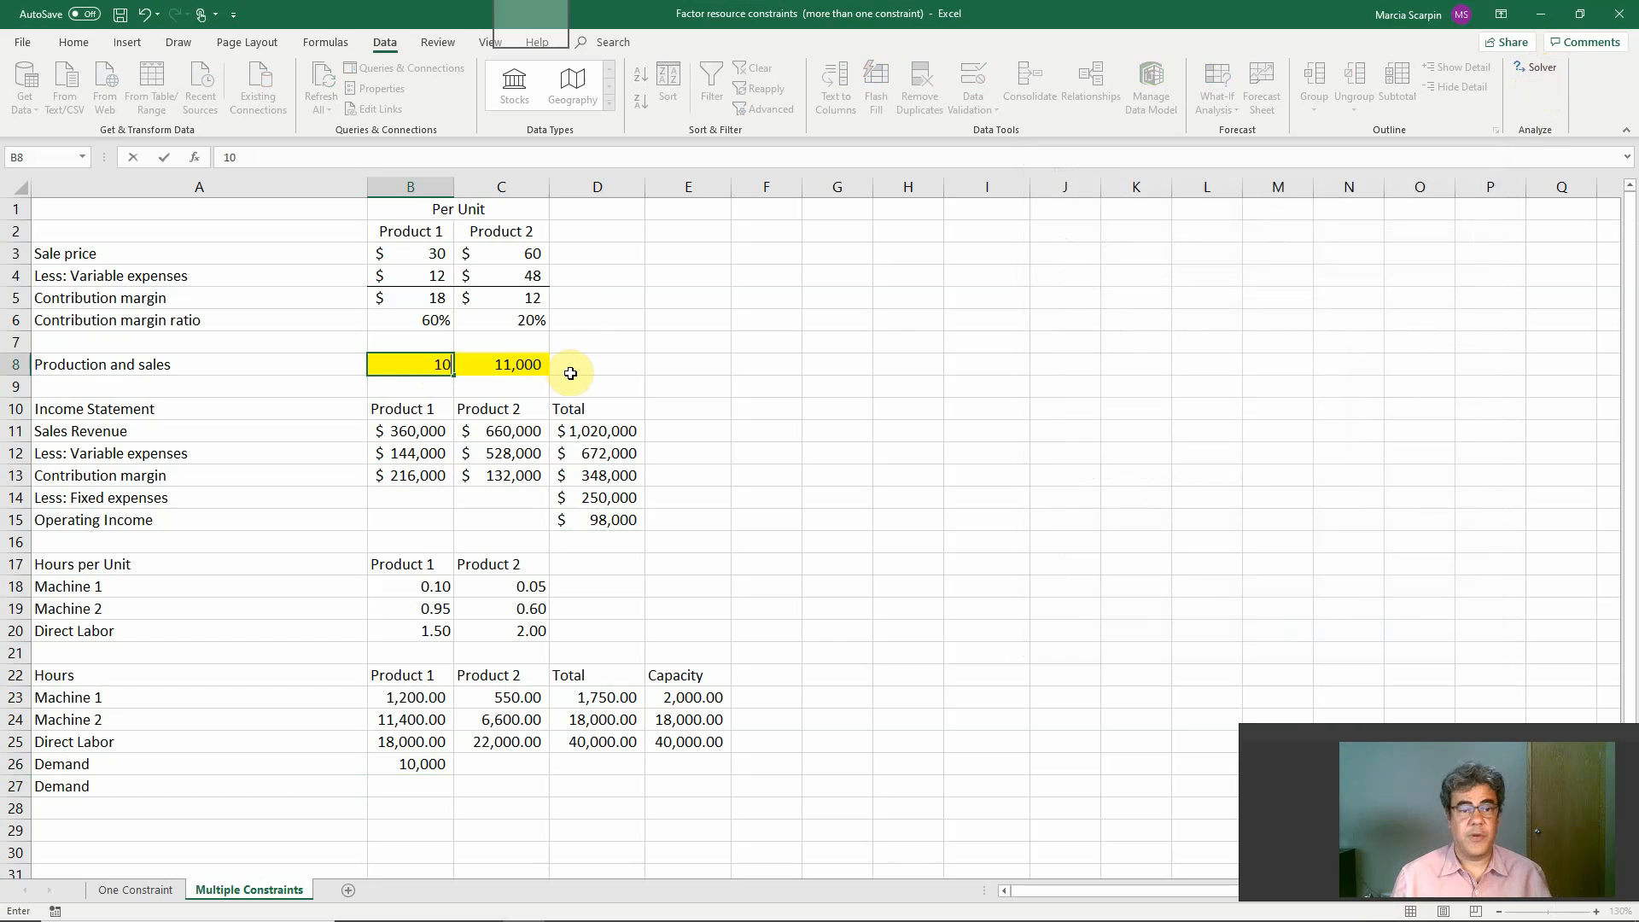
key(Return)
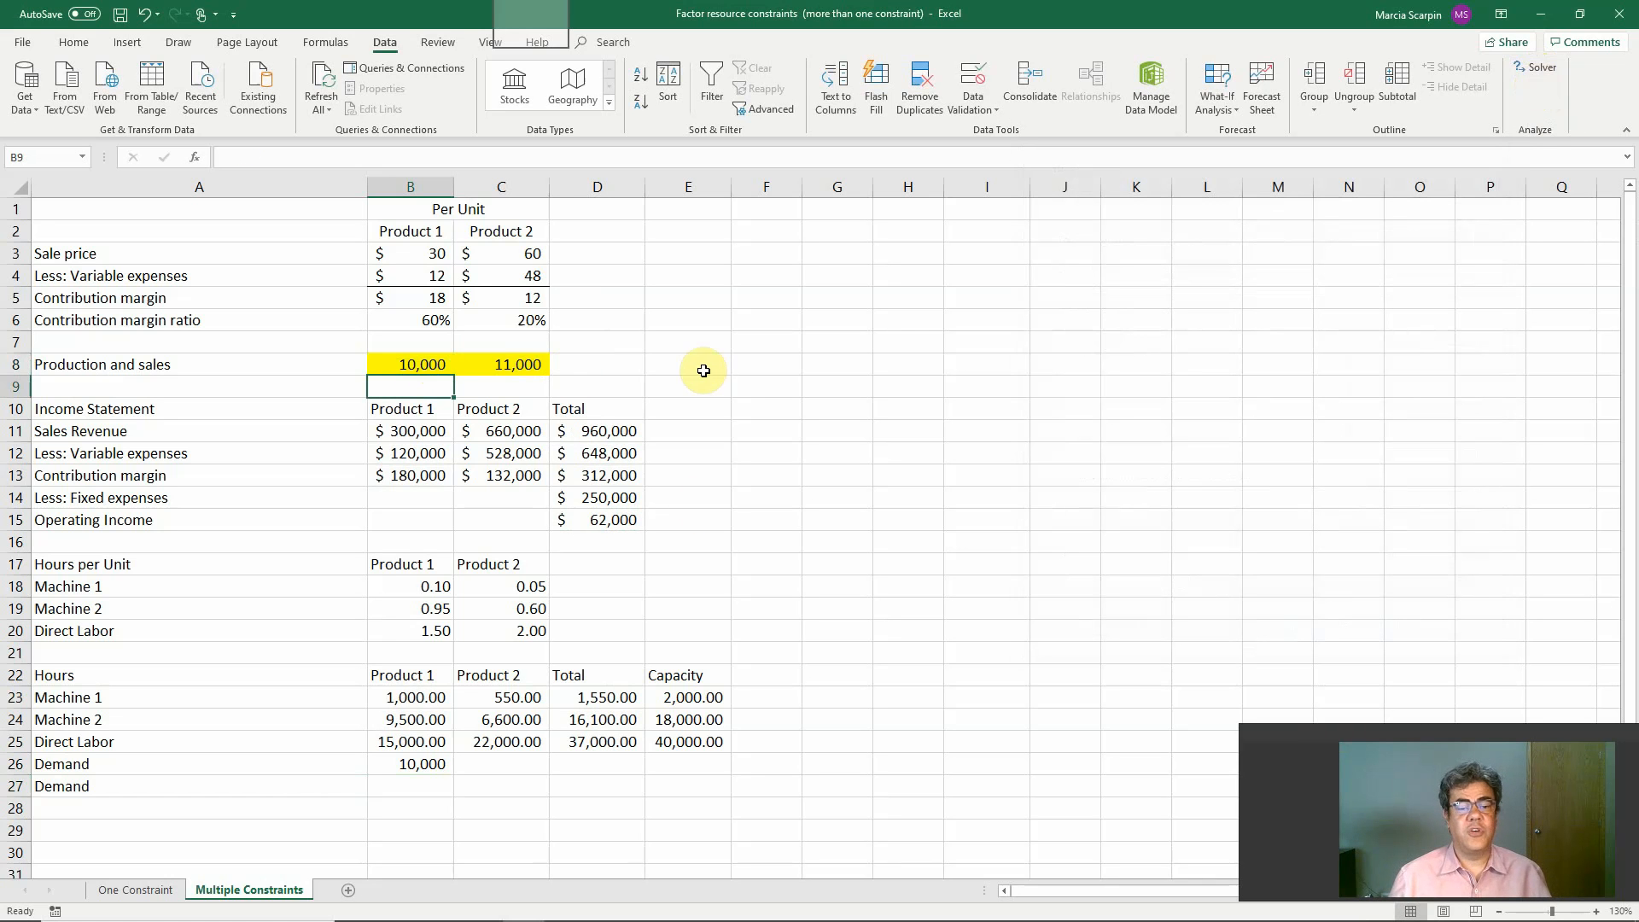
drag(614, 696, 666, 743)
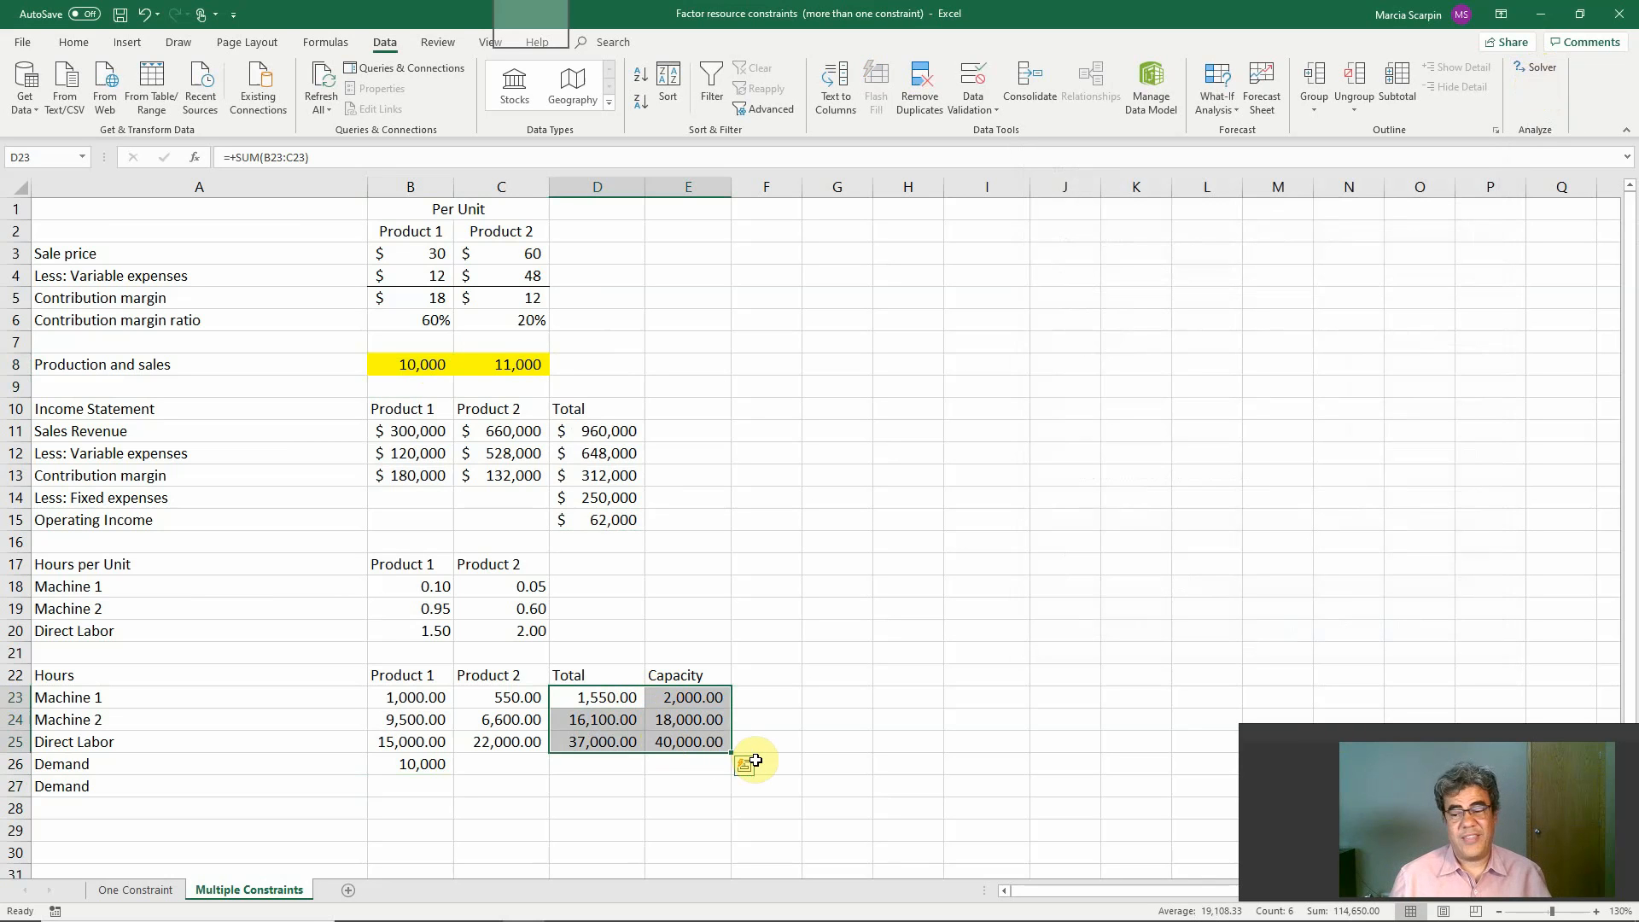
click(834, 531)
Add a Solver constraint limiting Product 1's production in B8 to <= its demand in B26
click(1550, 71)
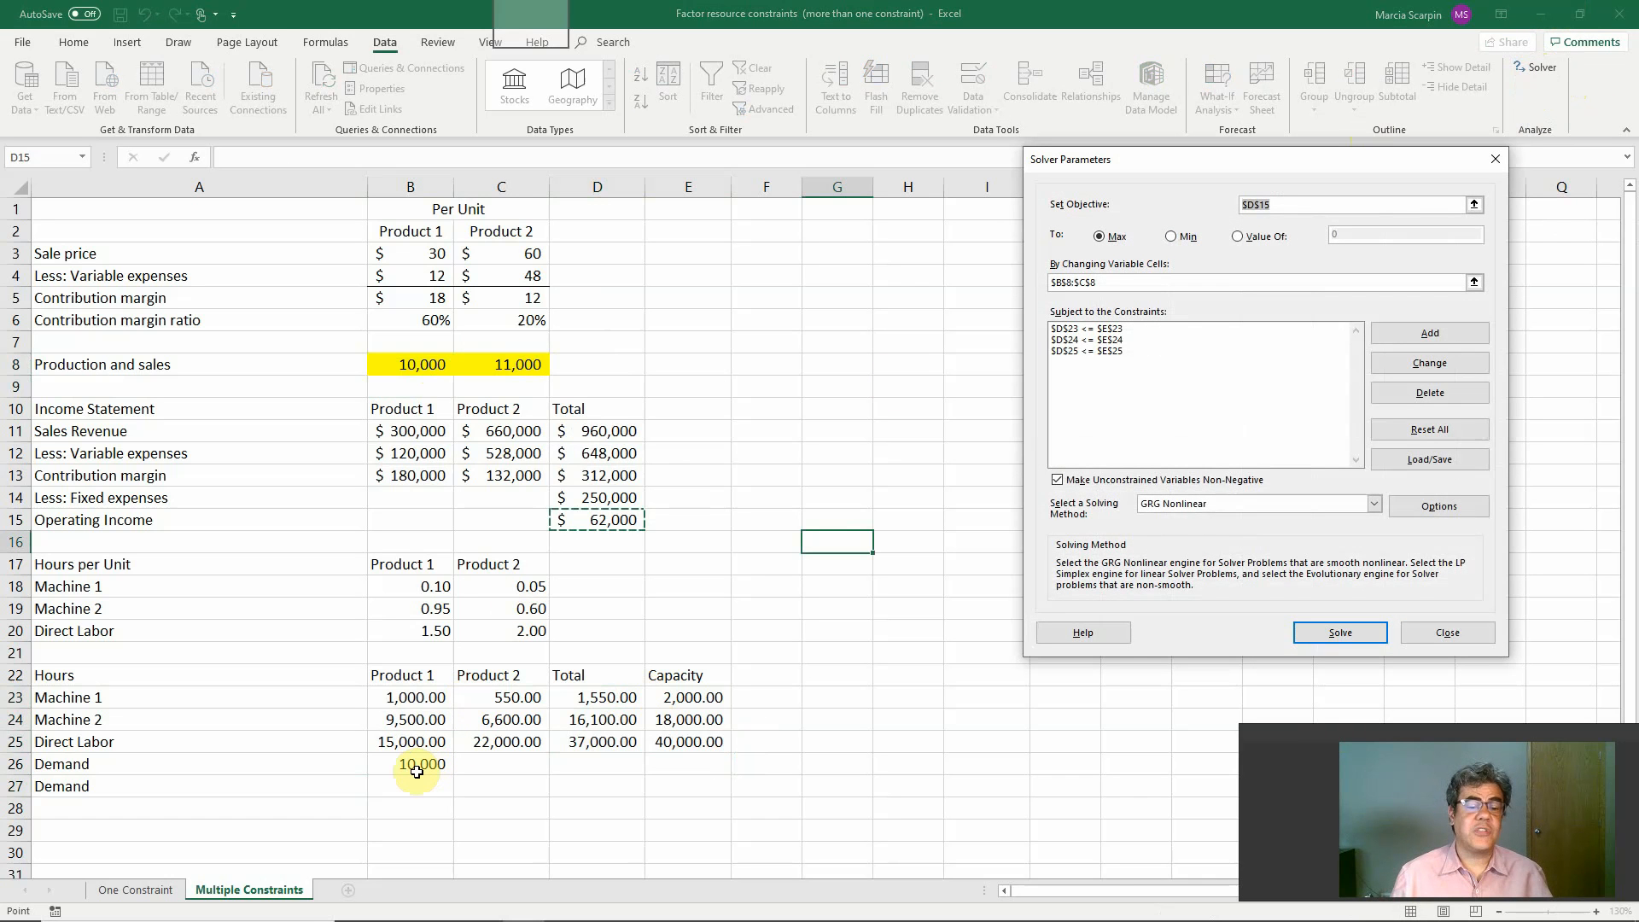
click(1419, 327)
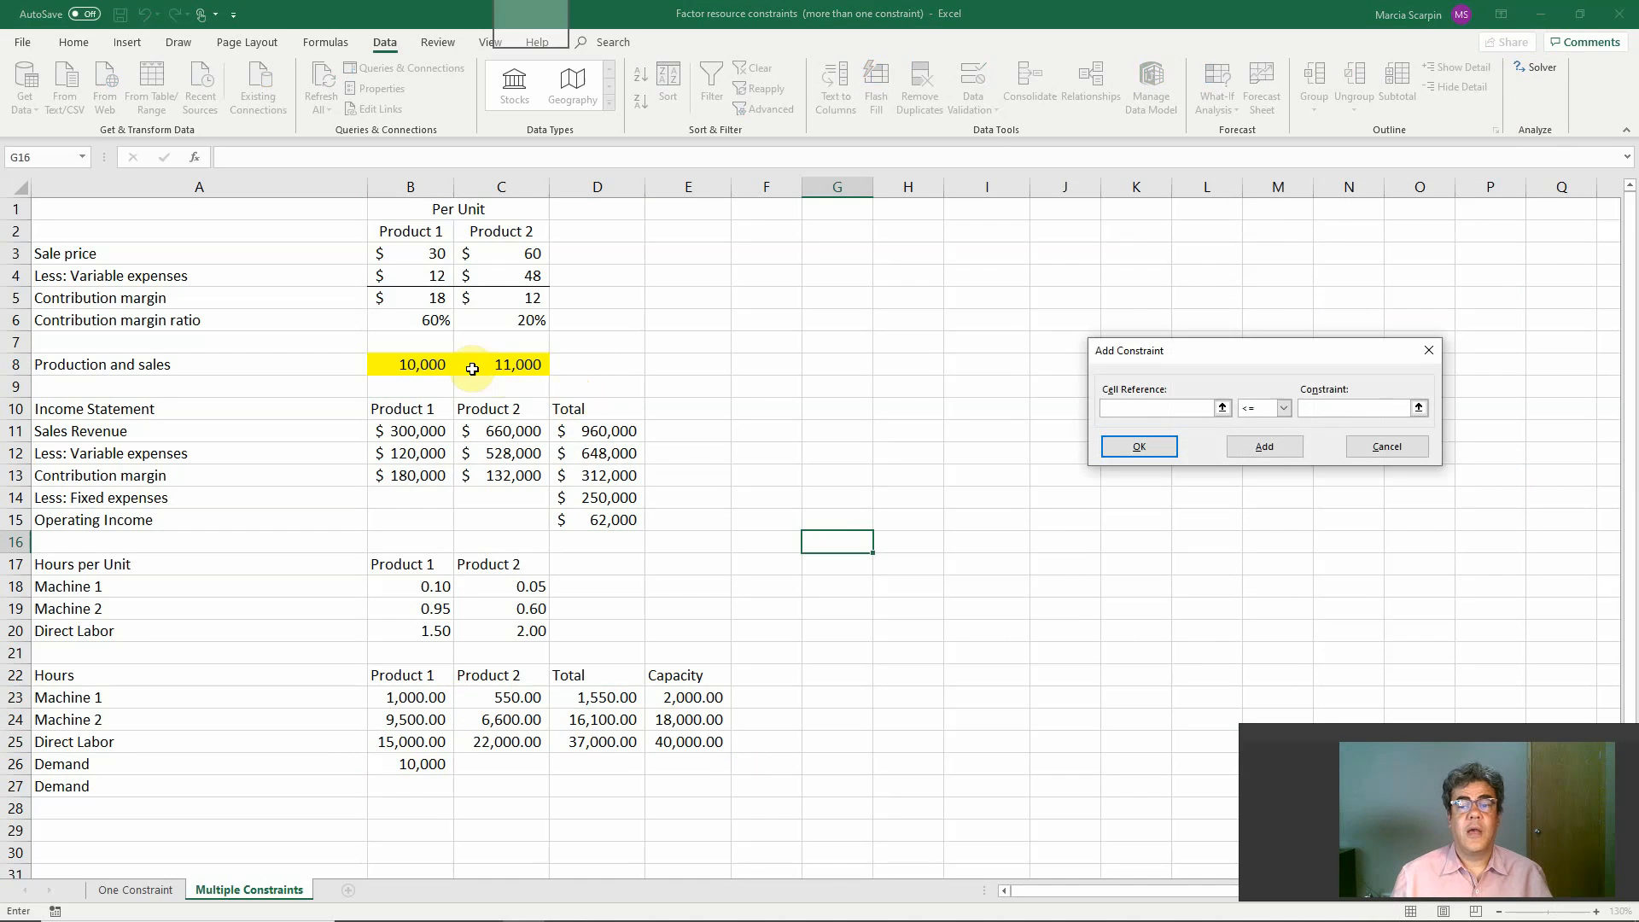
click(426, 362)
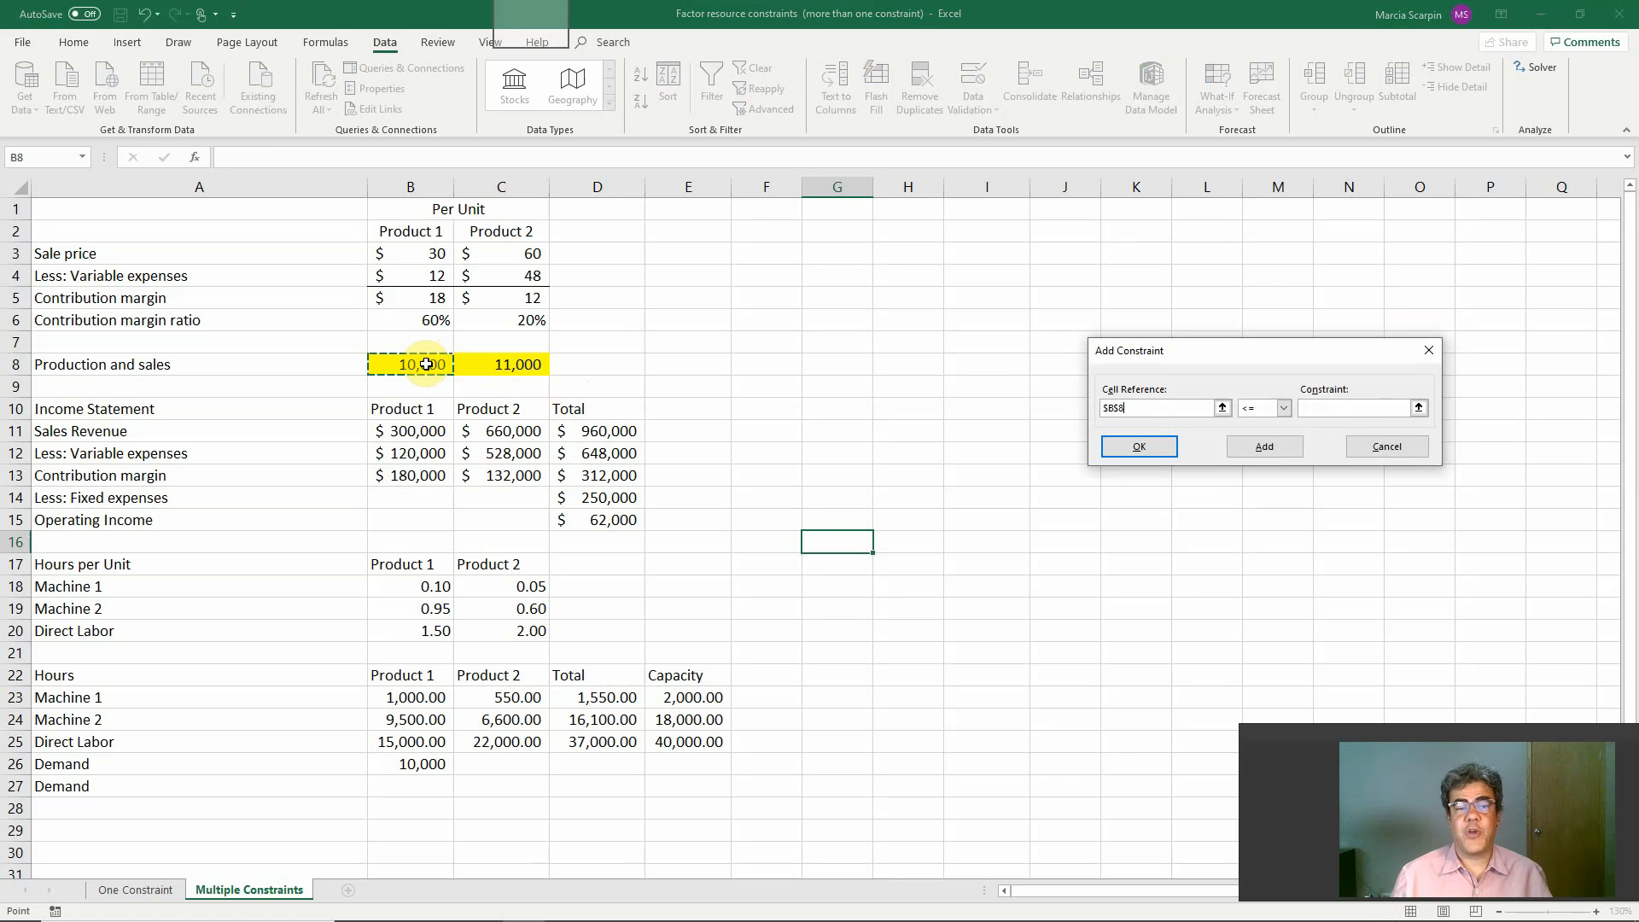
click(1329, 407)
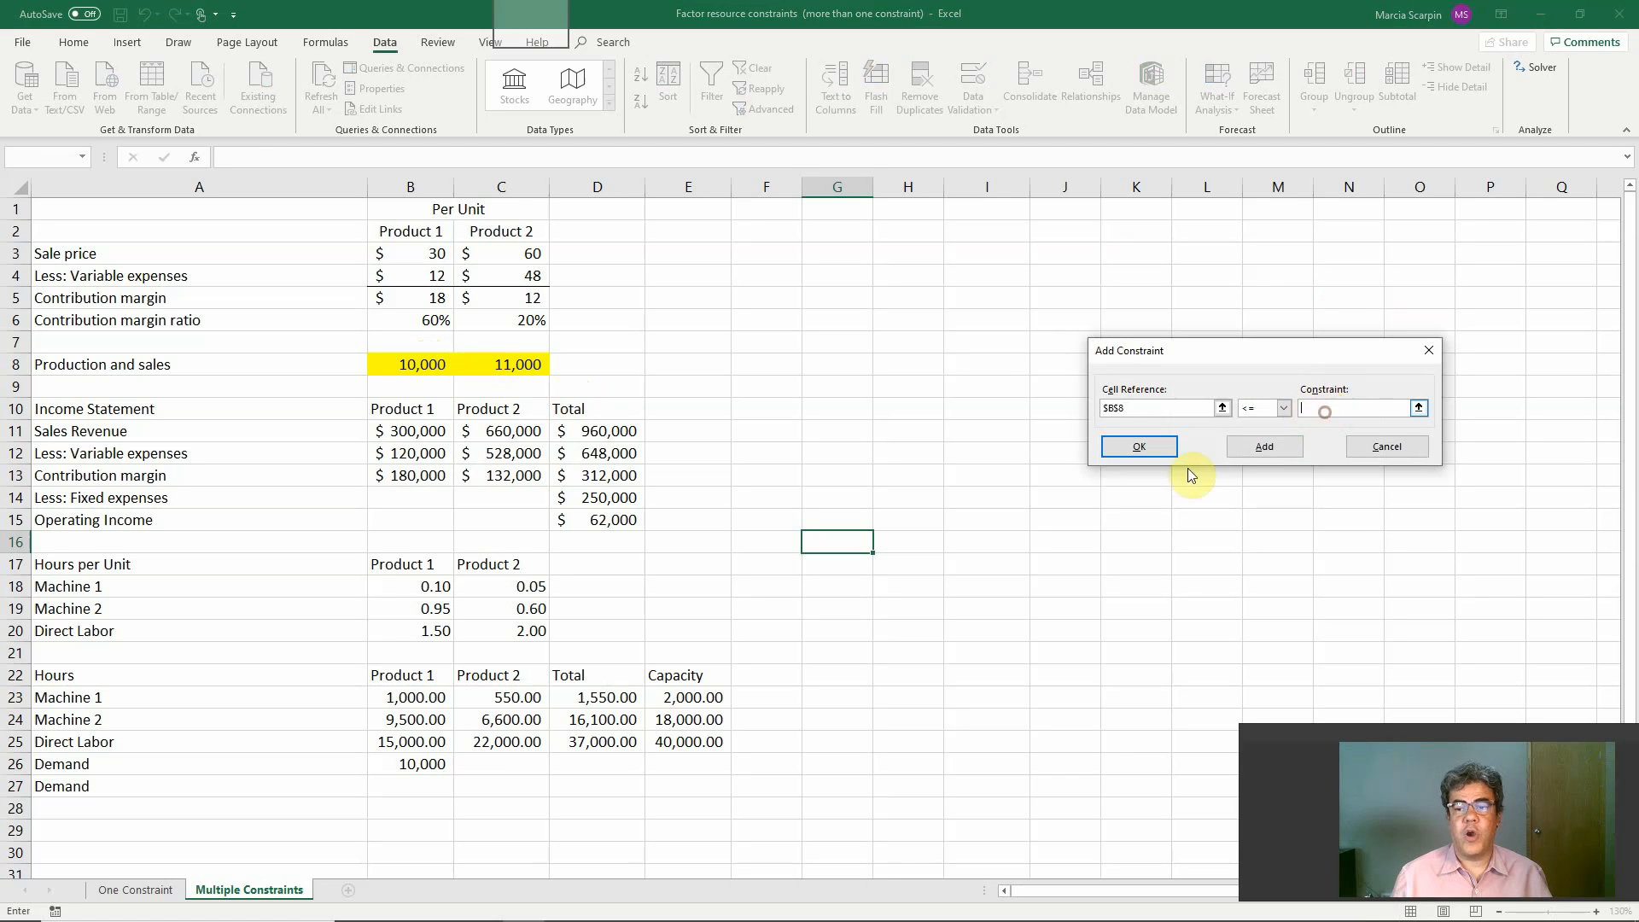
click(412, 764)
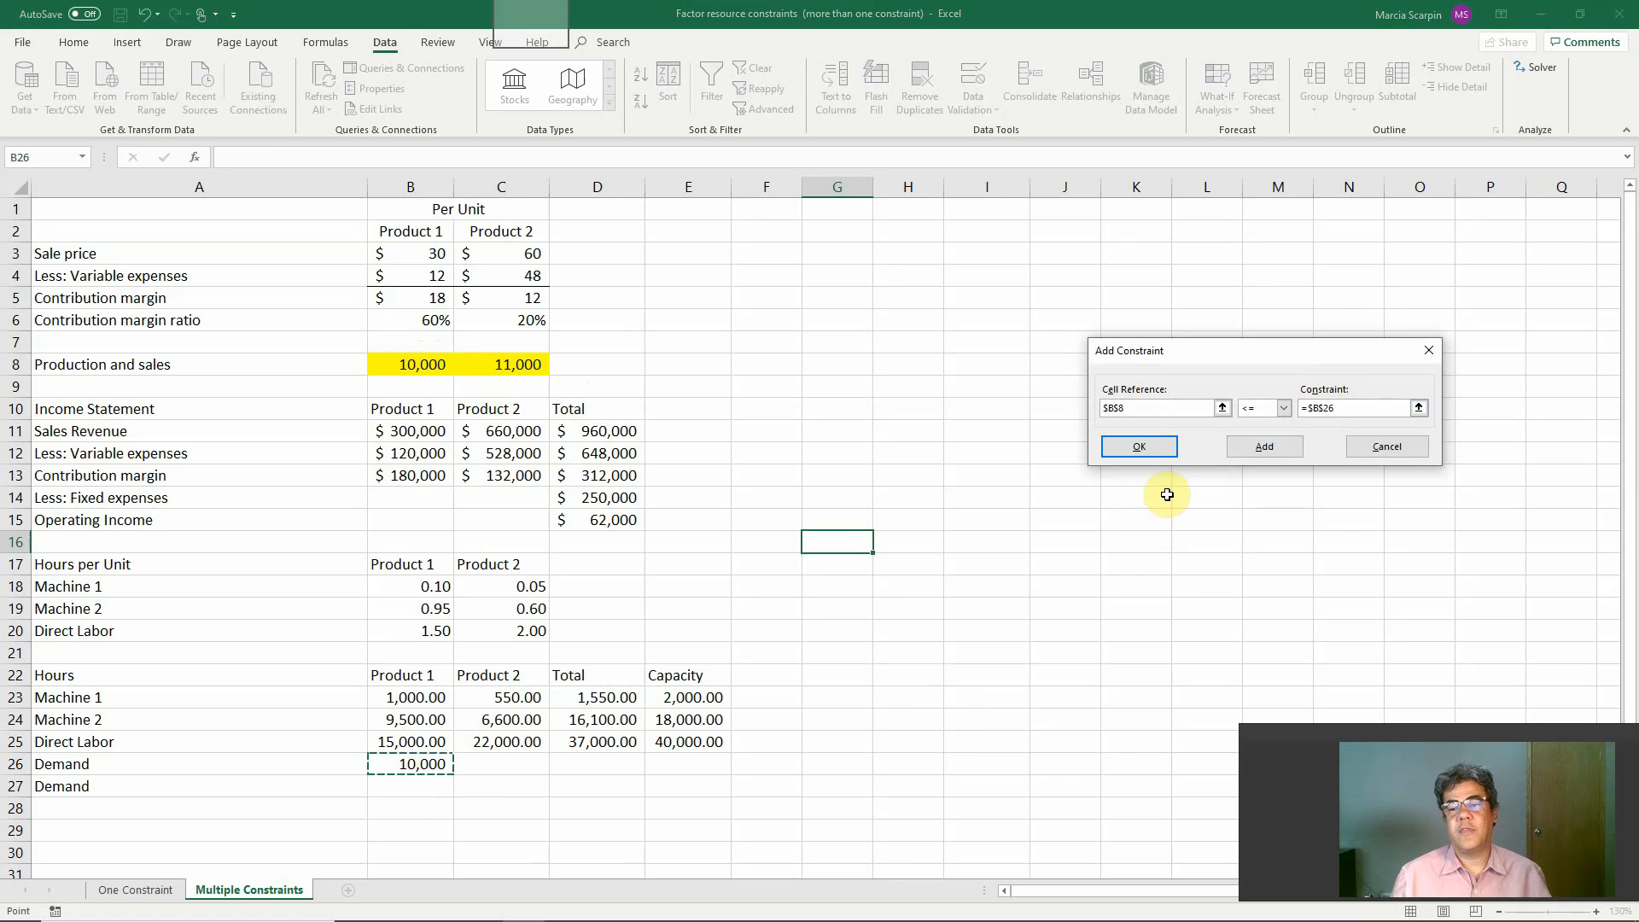
click(1155, 447)
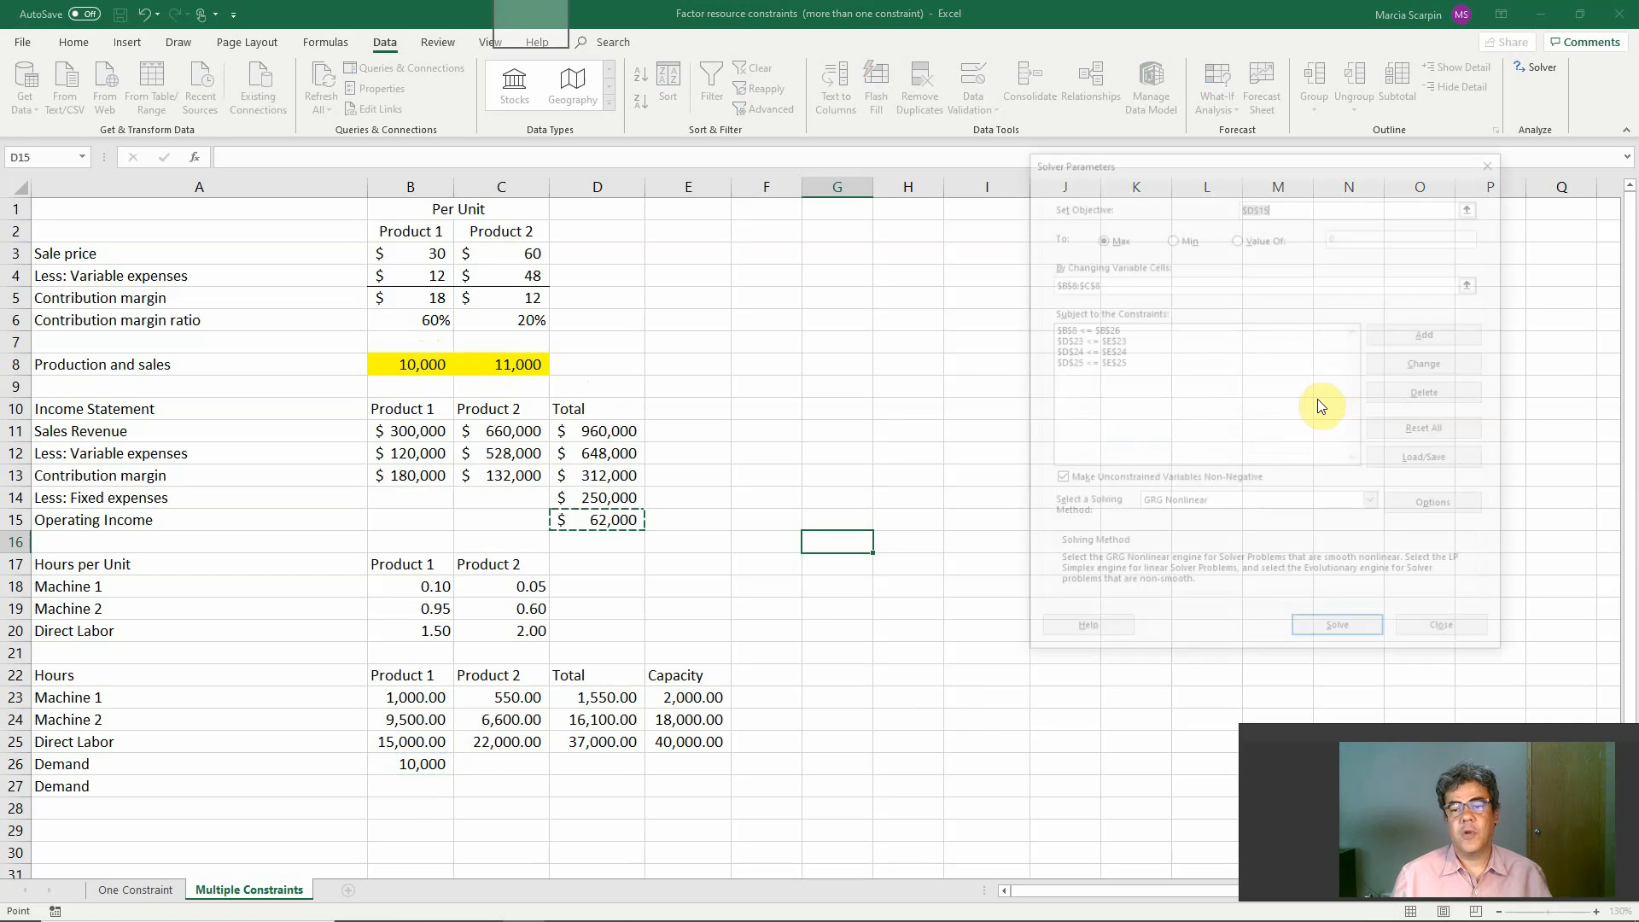
Solve the model with the Product 1 demand limit, keep the Solver solution, and inspect Product 2's production in C8
click(1350, 636)
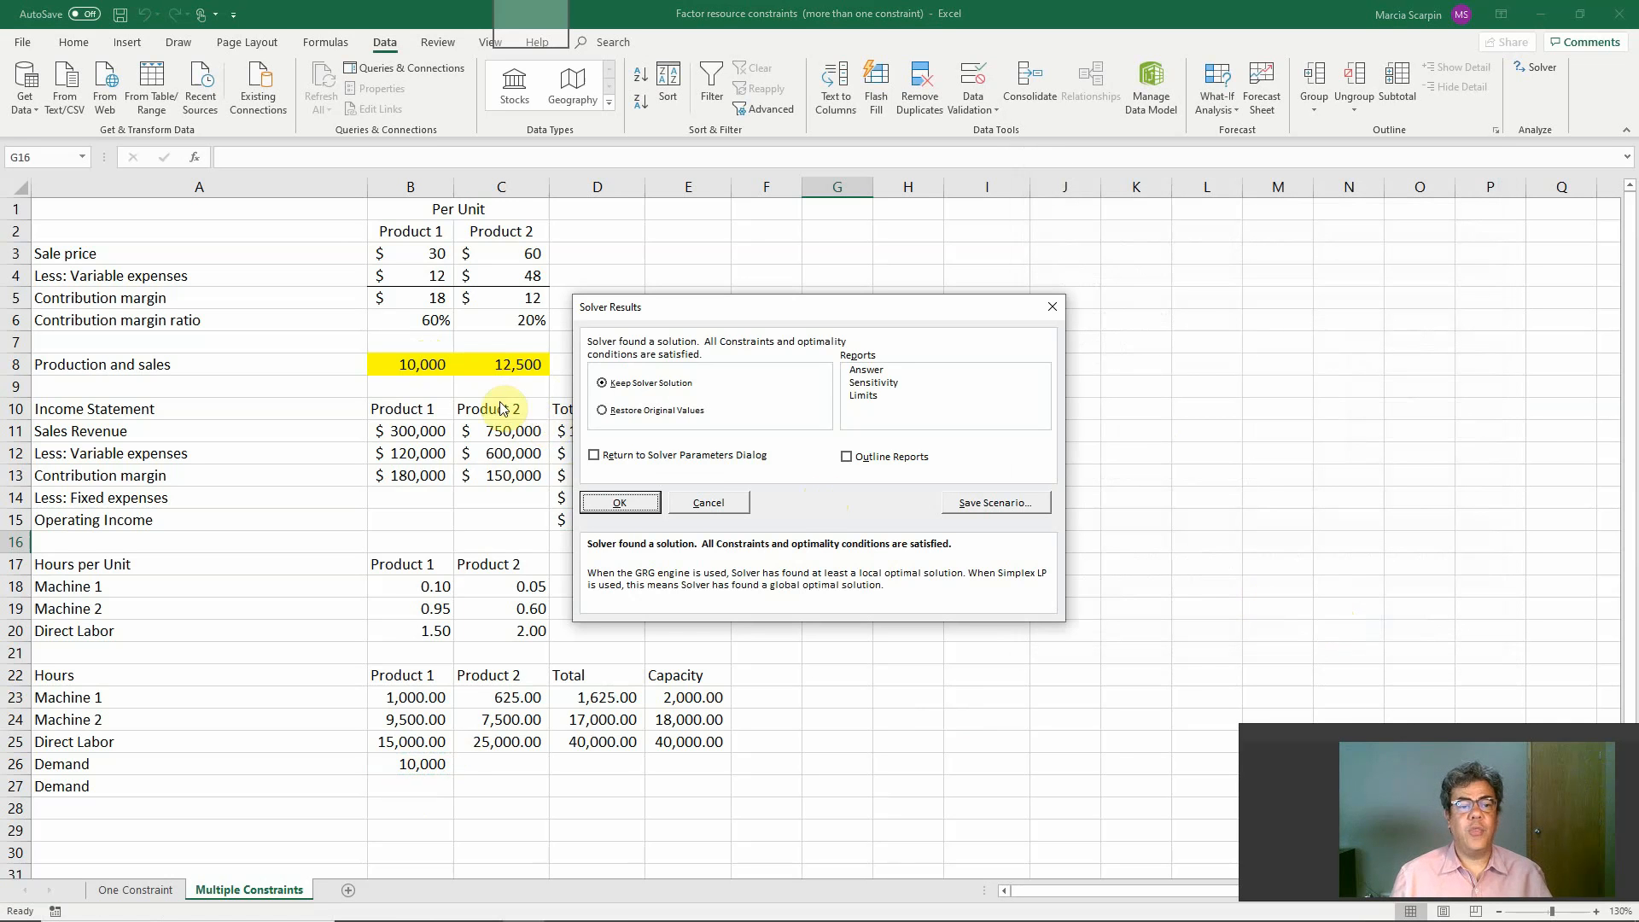
click(619, 503)
click(516, 369)
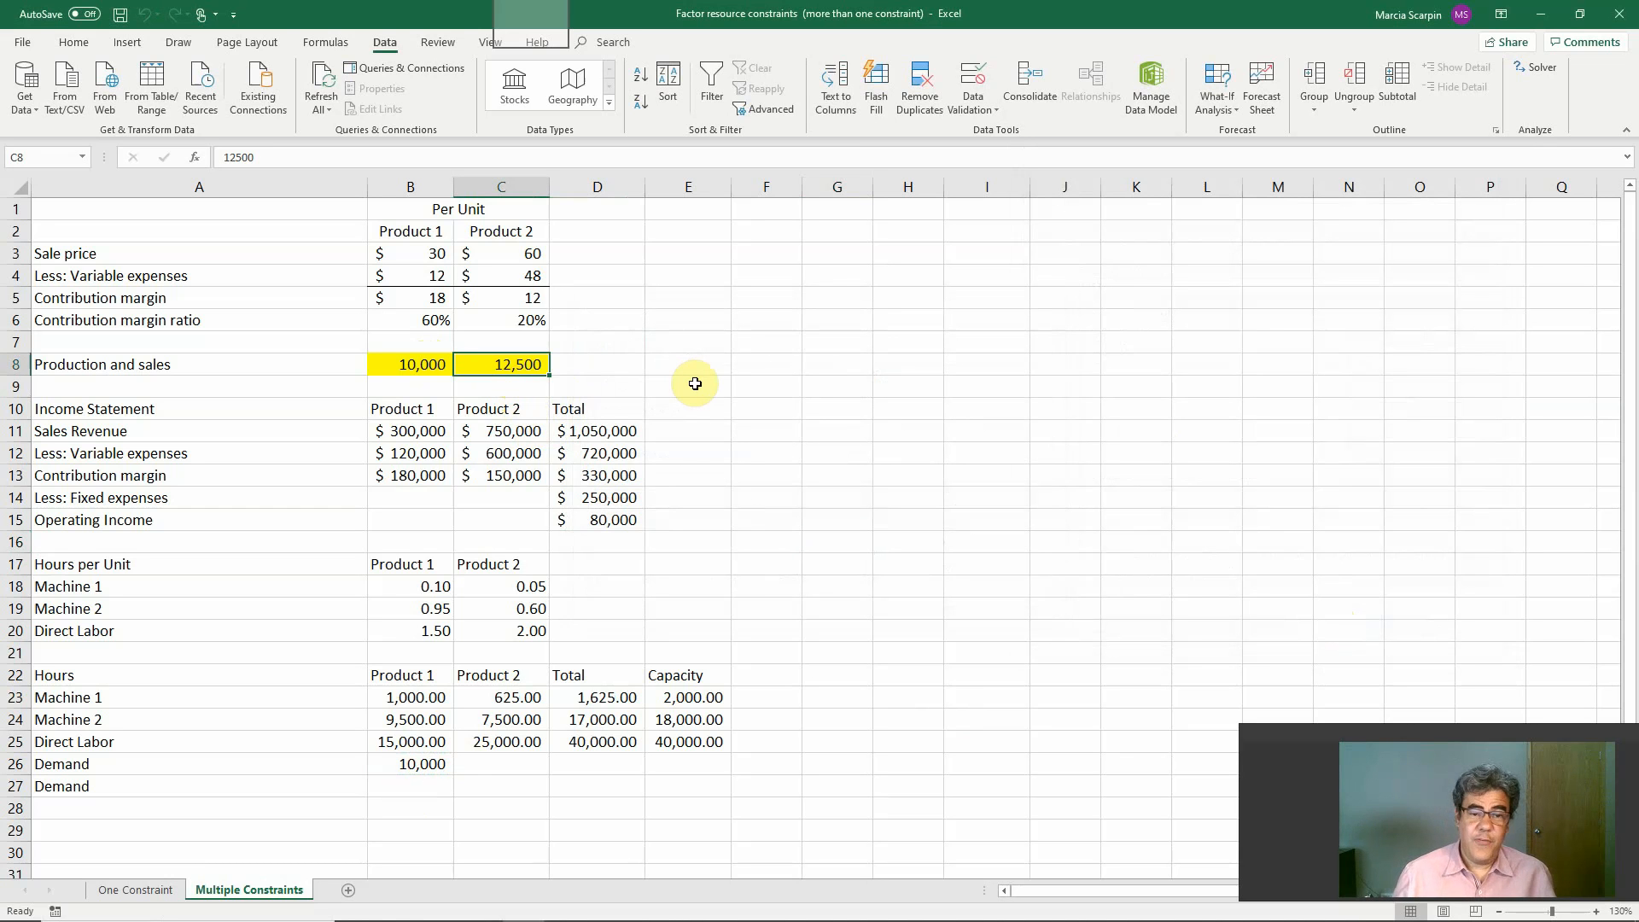
Enter a demand of 11,000 units for Product 2 in C27
click(475, 787)
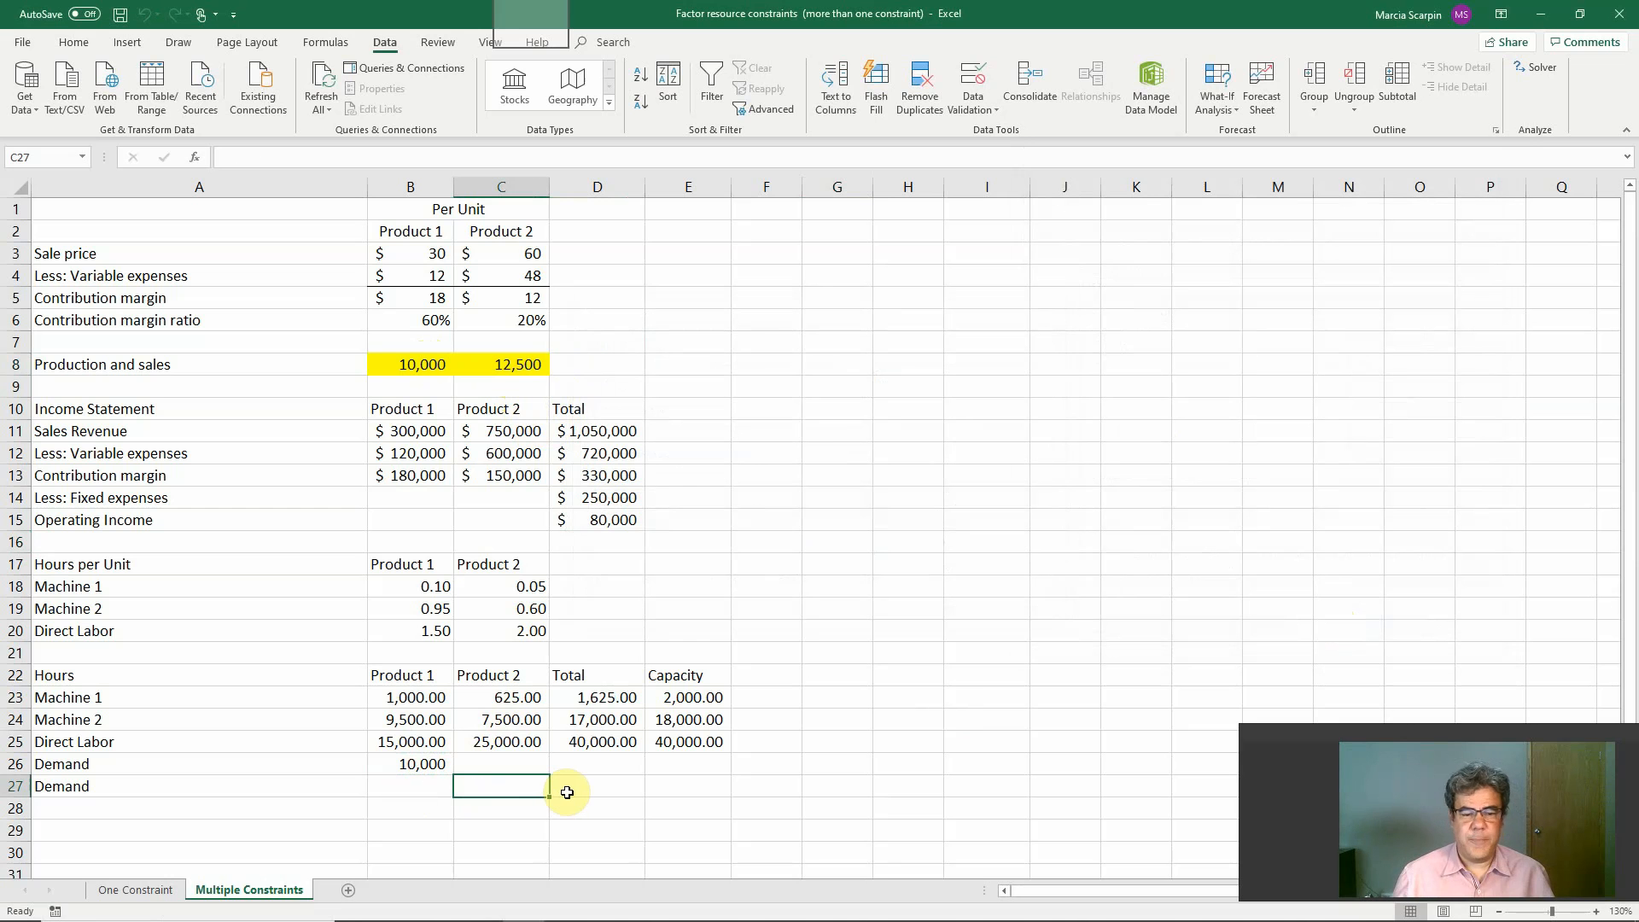
text(11000)
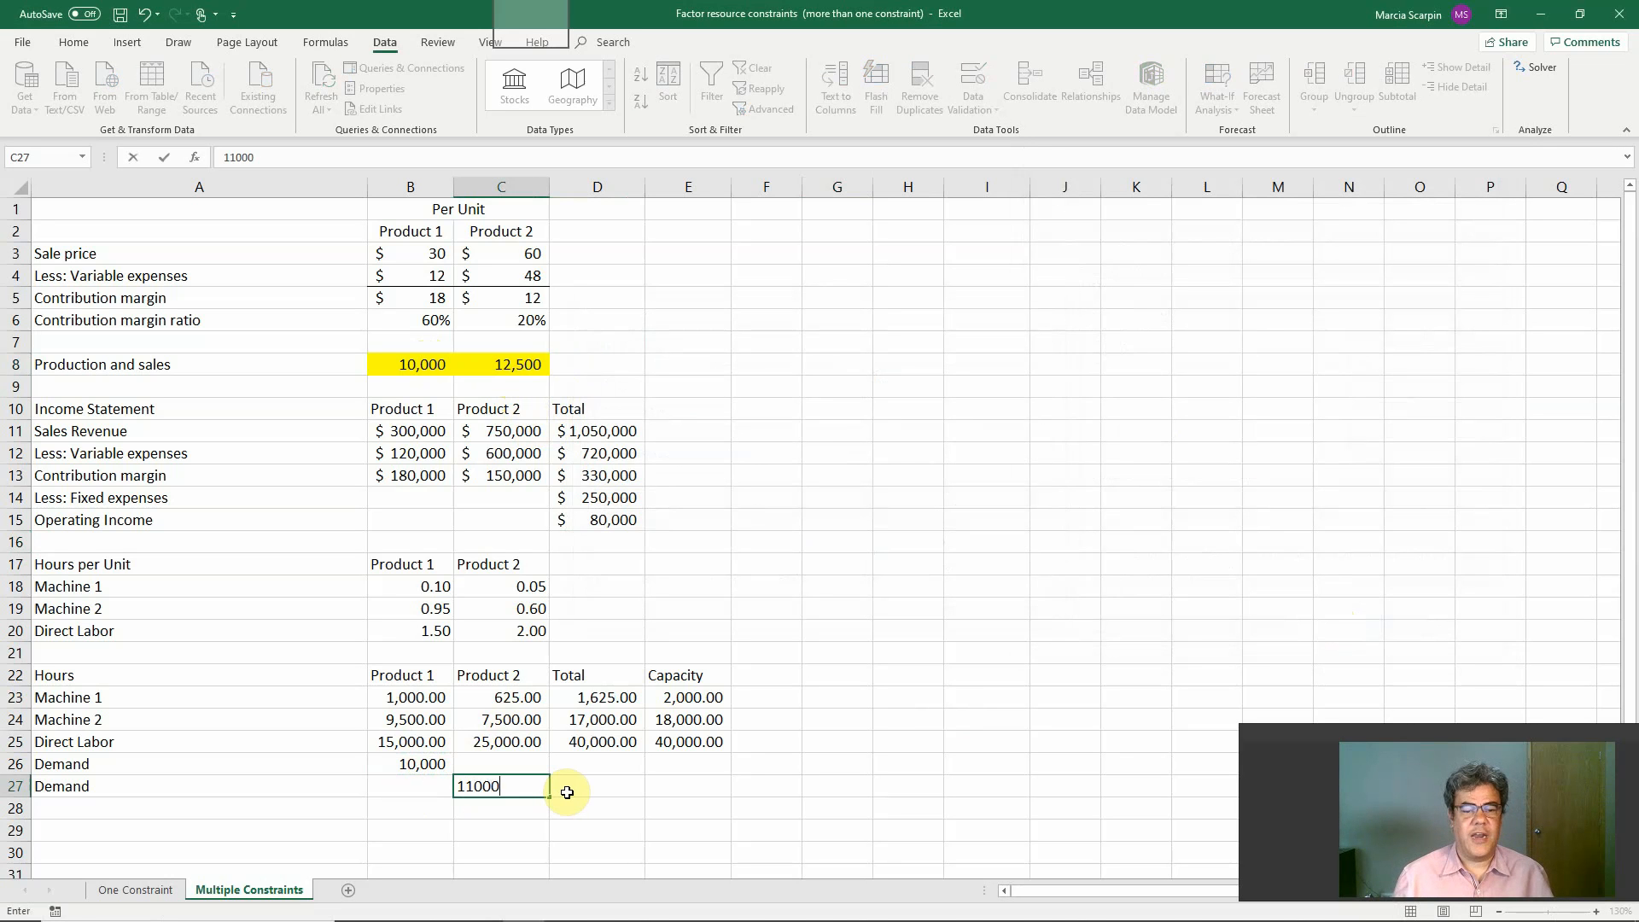
key(Return)
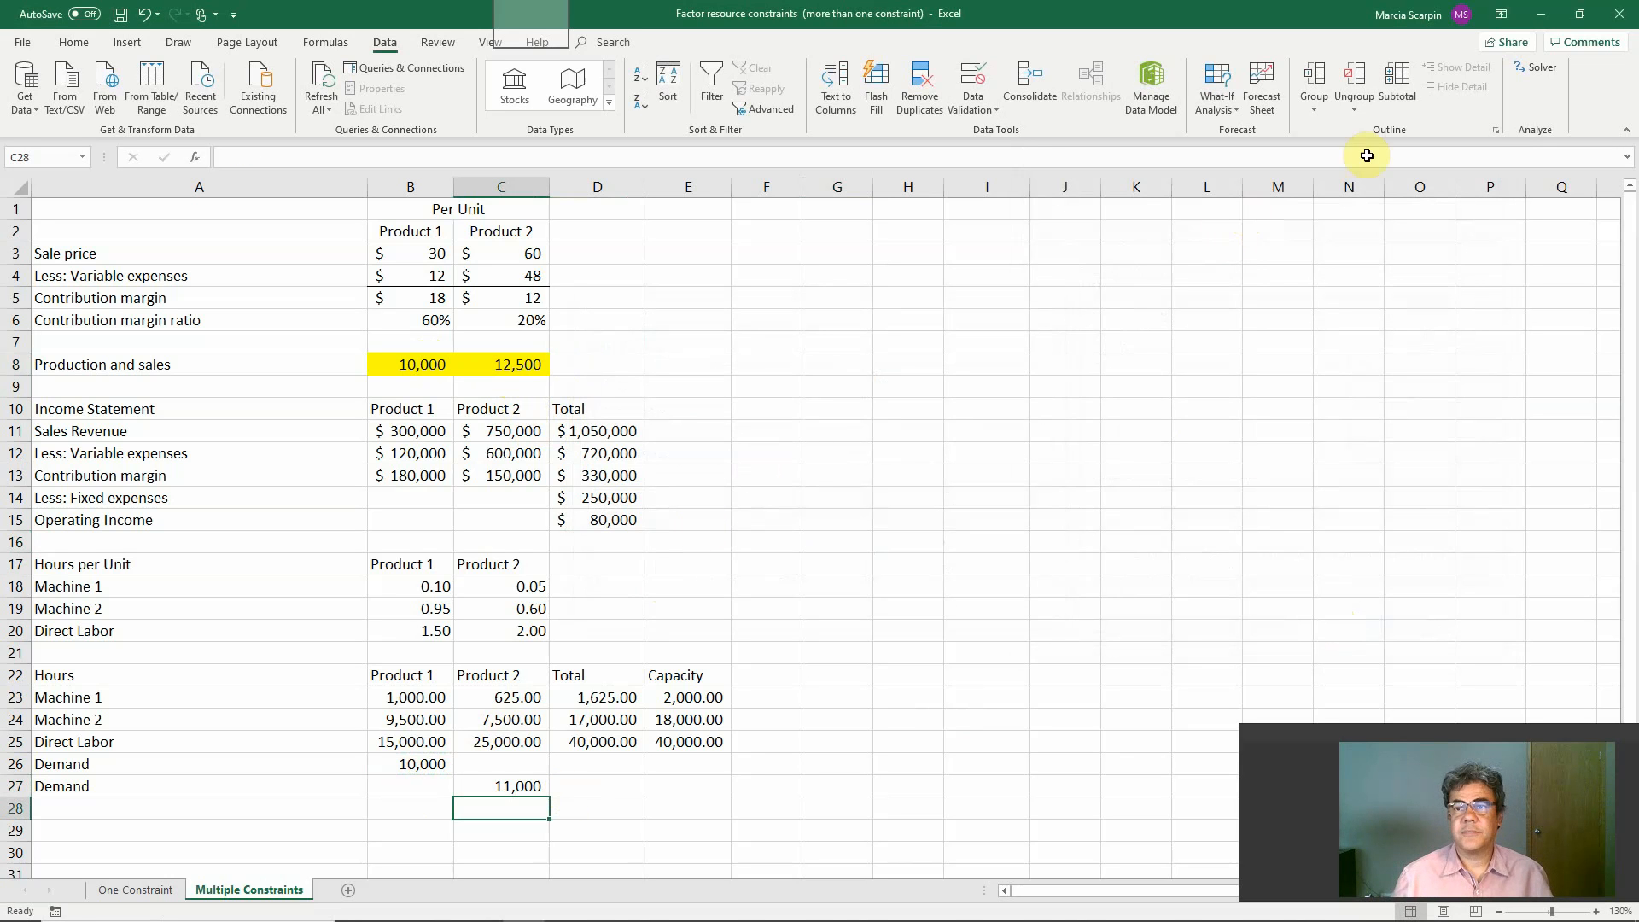
Add a Solver constraint limiting Product 2's production in C8 to <= its demand in C27
click(1519, 77)
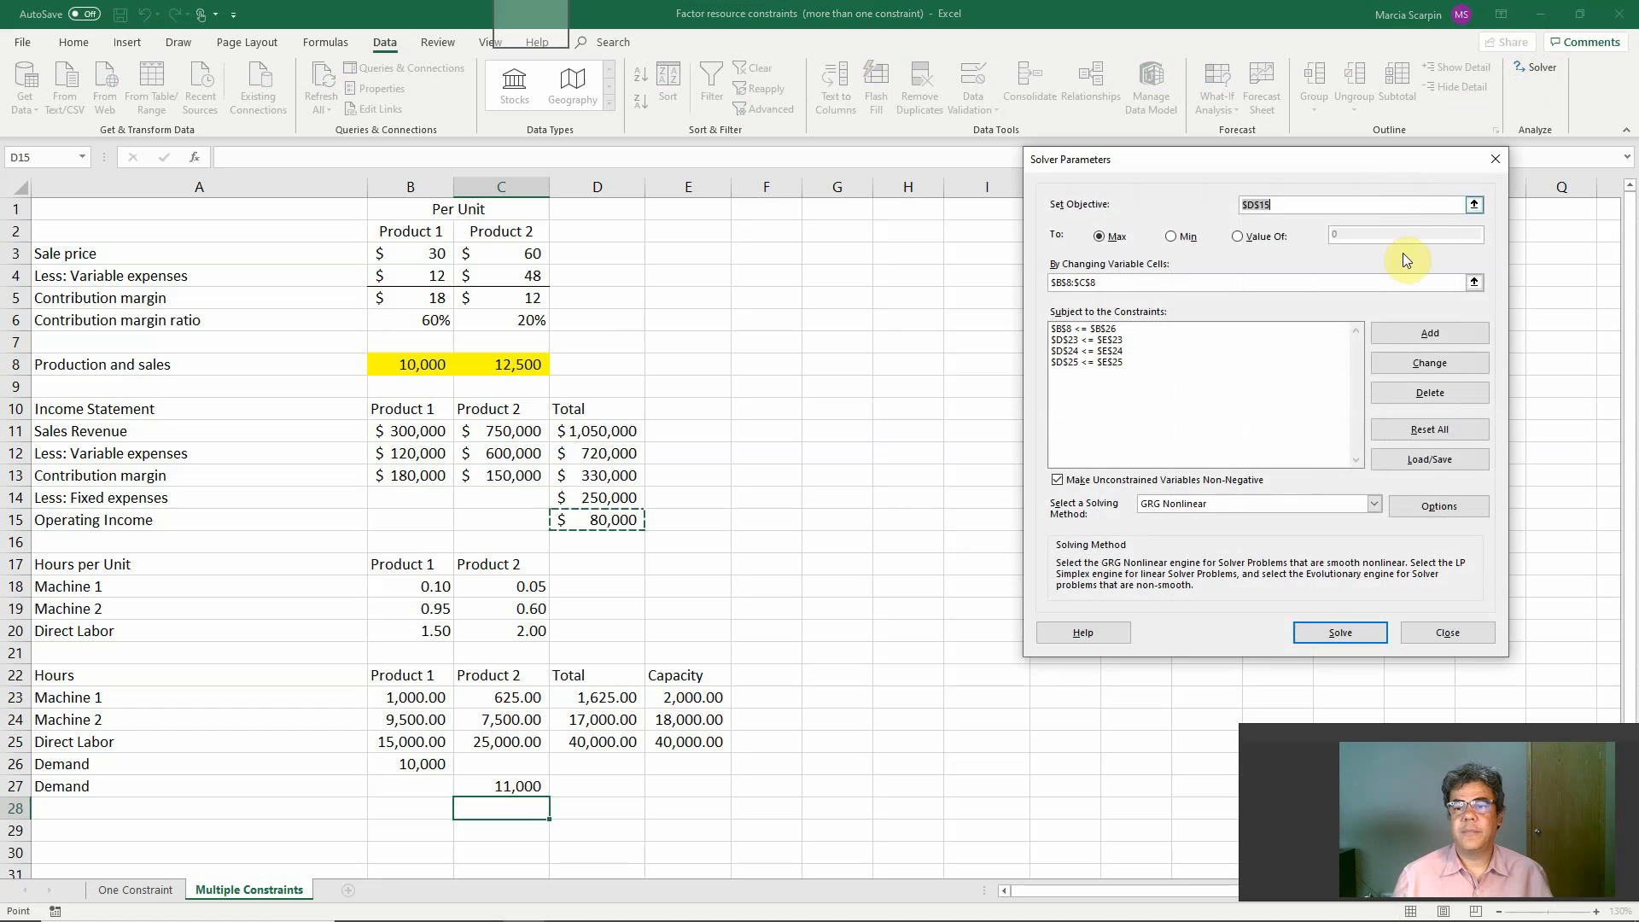
click(1416, 337)
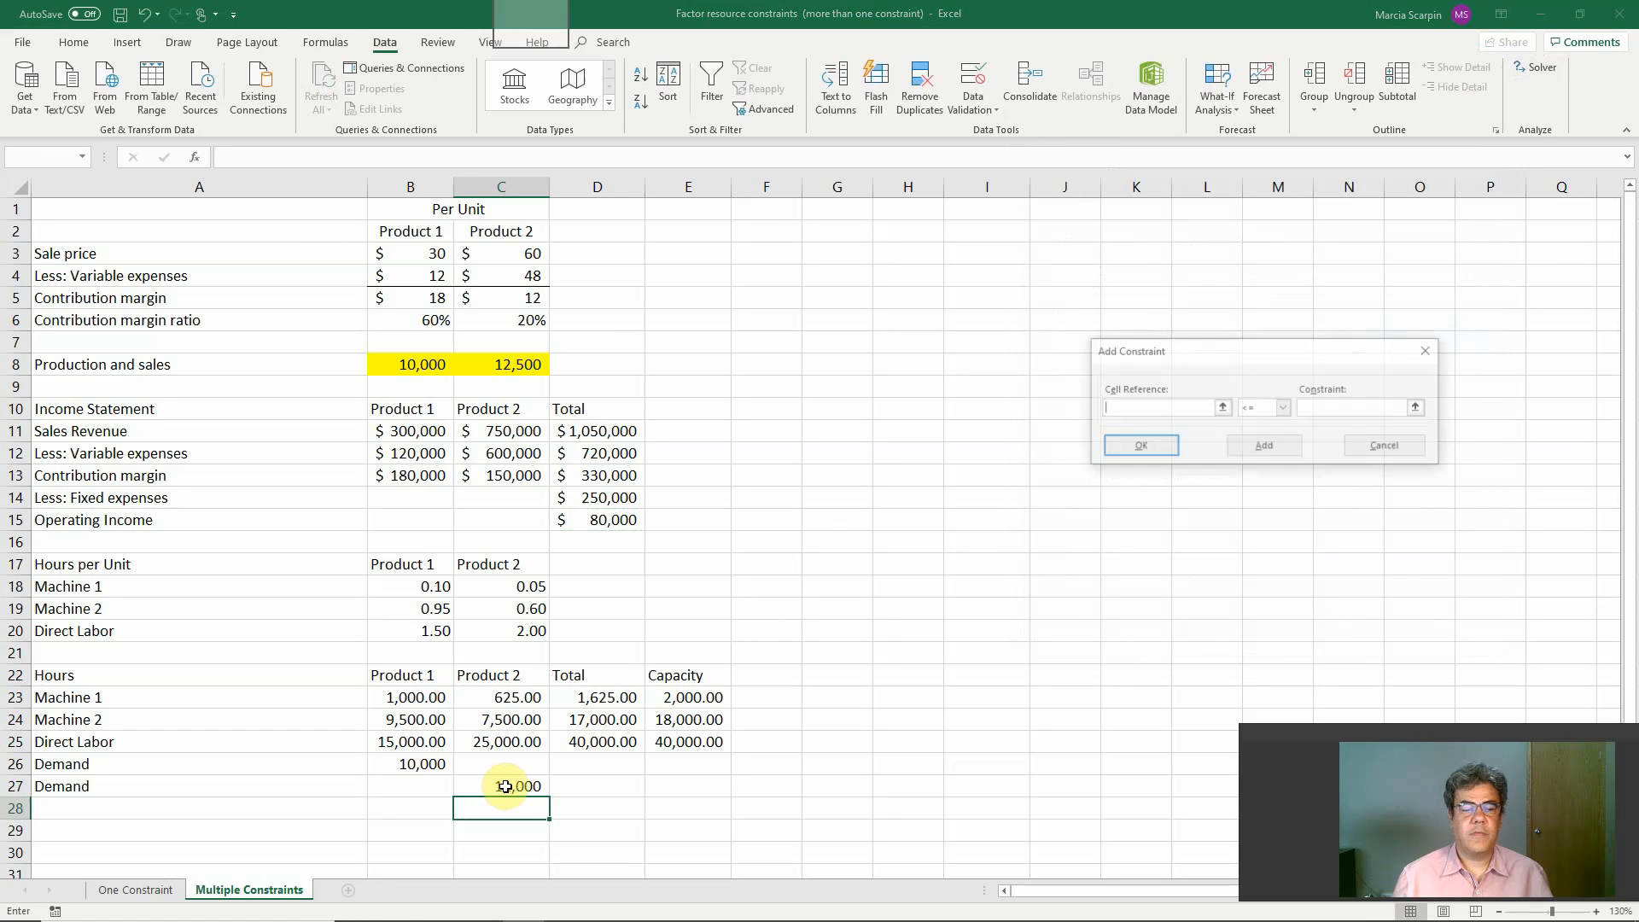
click(507, 785)
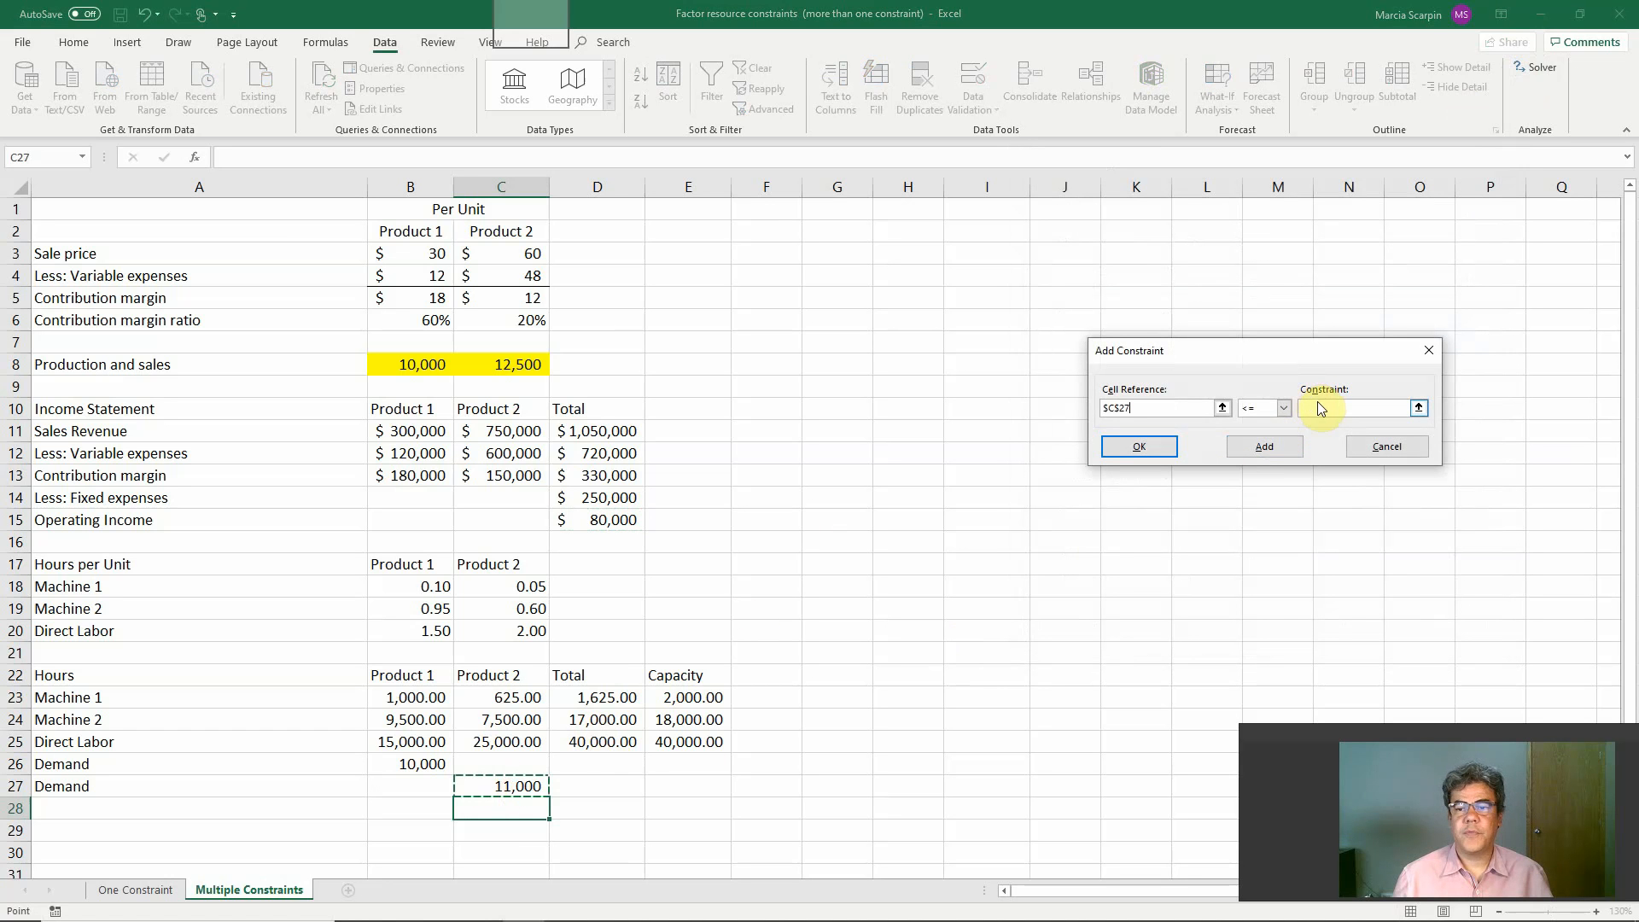
click(484, 367)
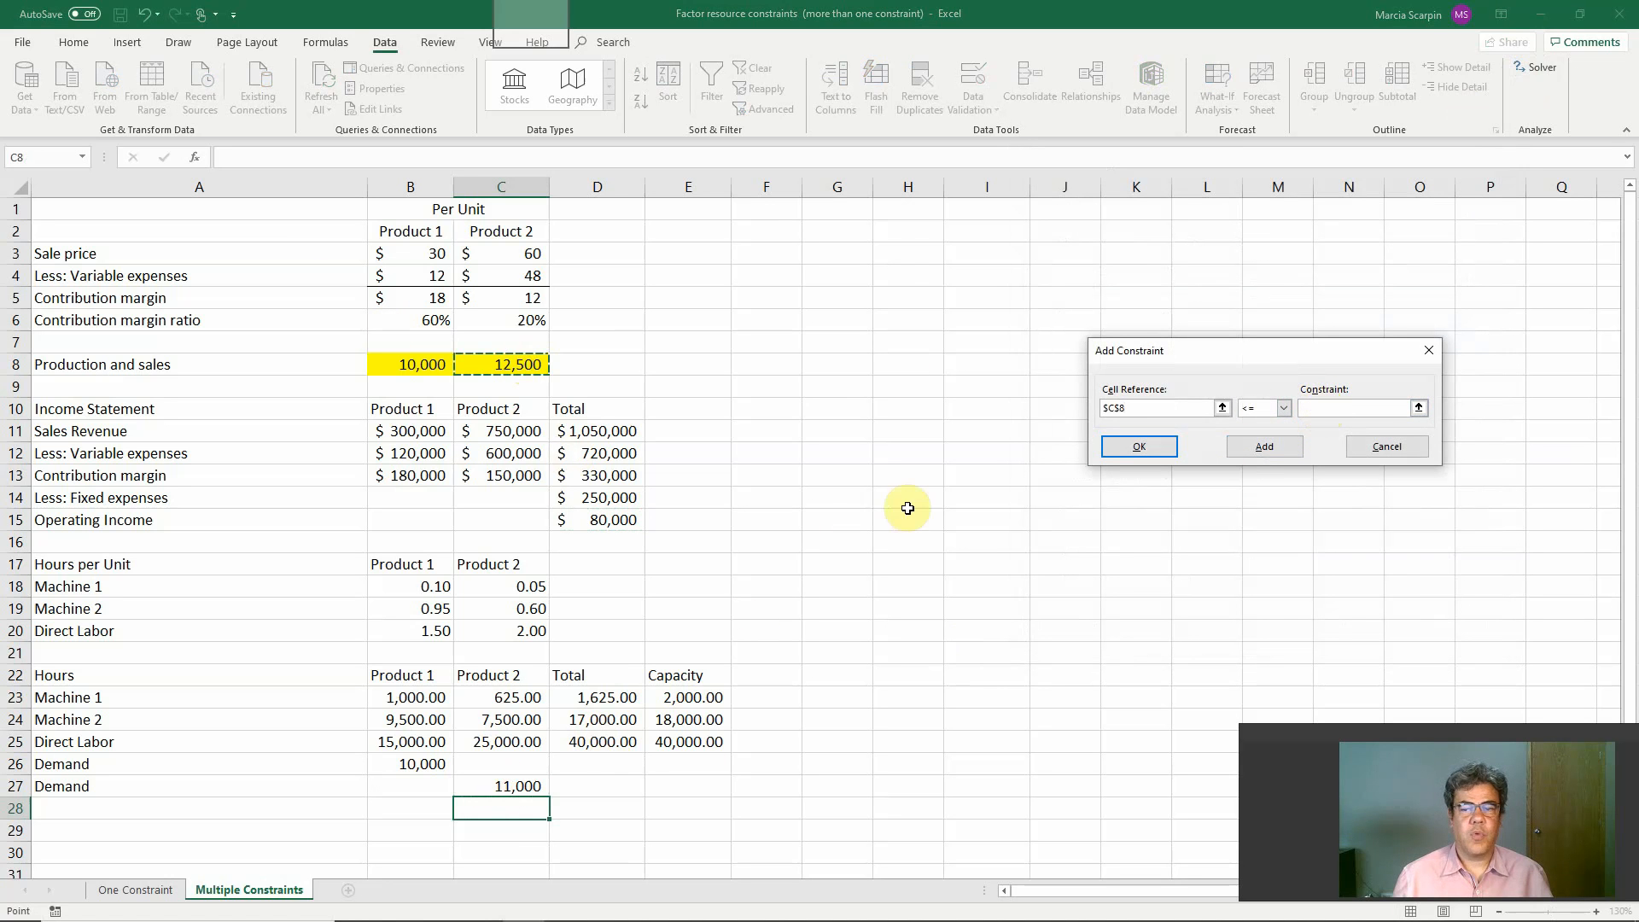
click(1313, 406)
click(513, 783)
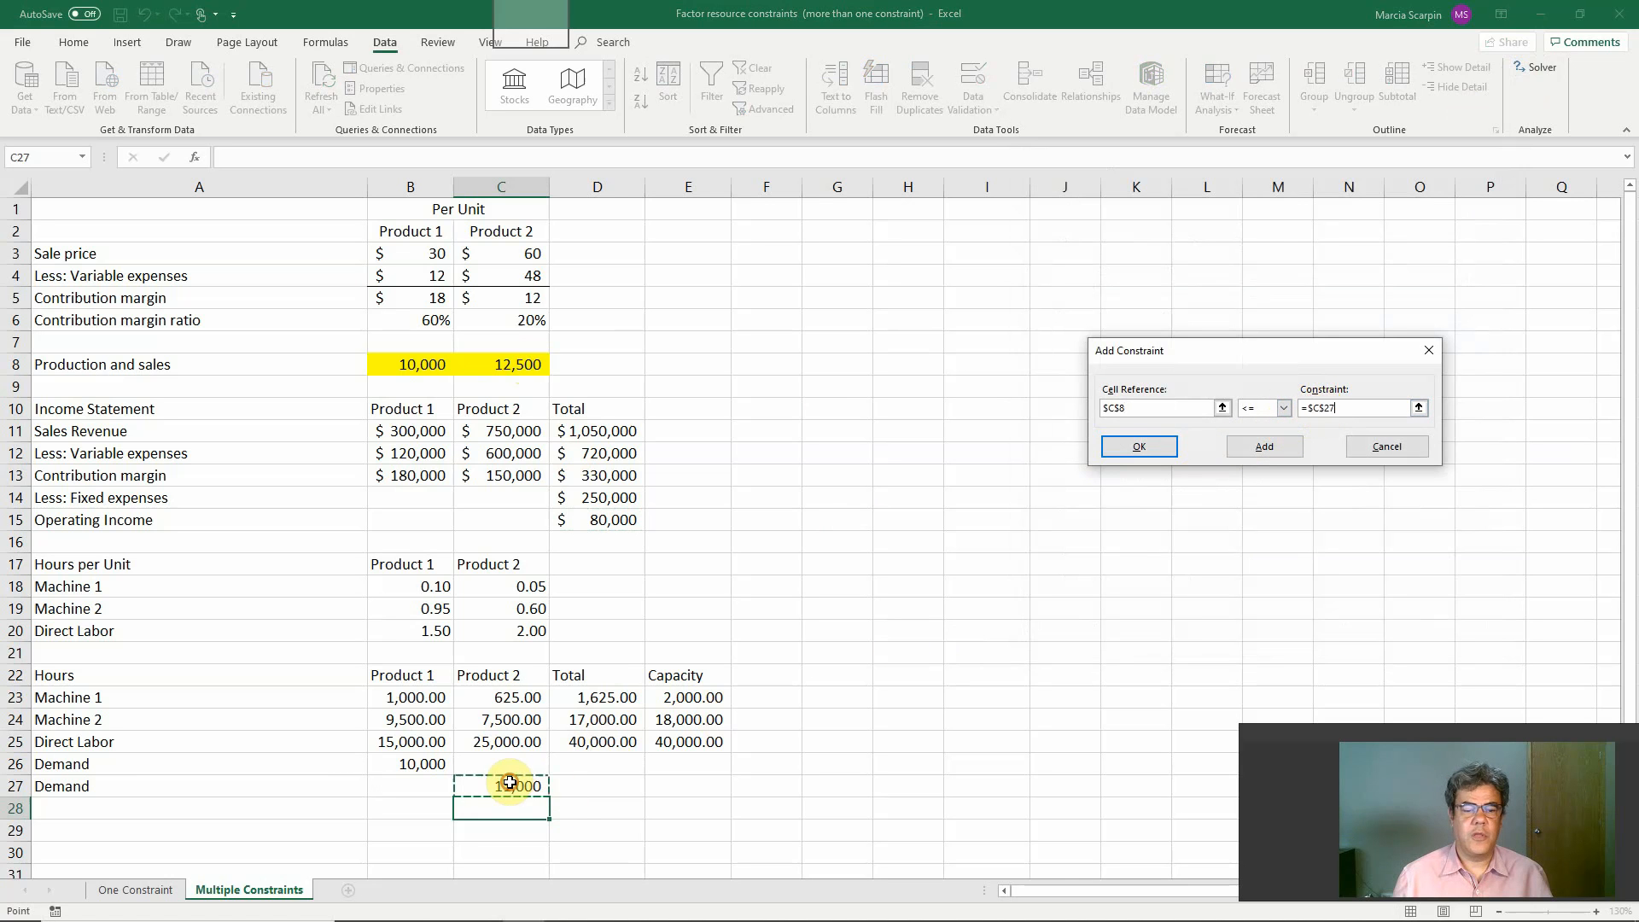
click(1149, 447)
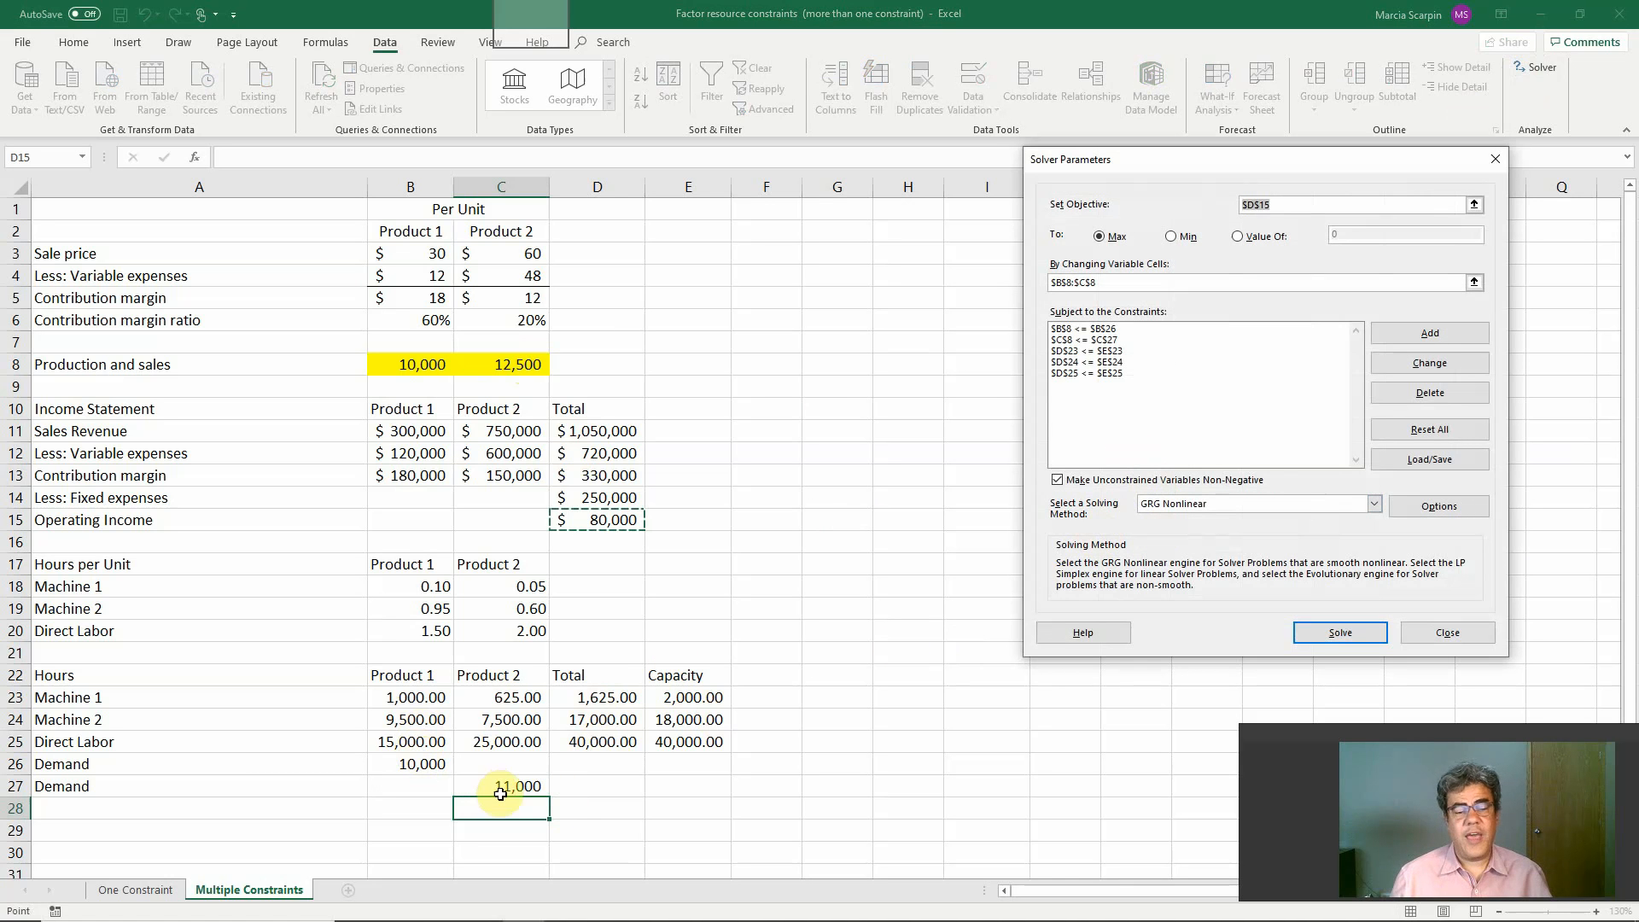
Solve the model with both demand limits, keep the Solver solution, and review Product 1's demand in B26
click(1317, 633)
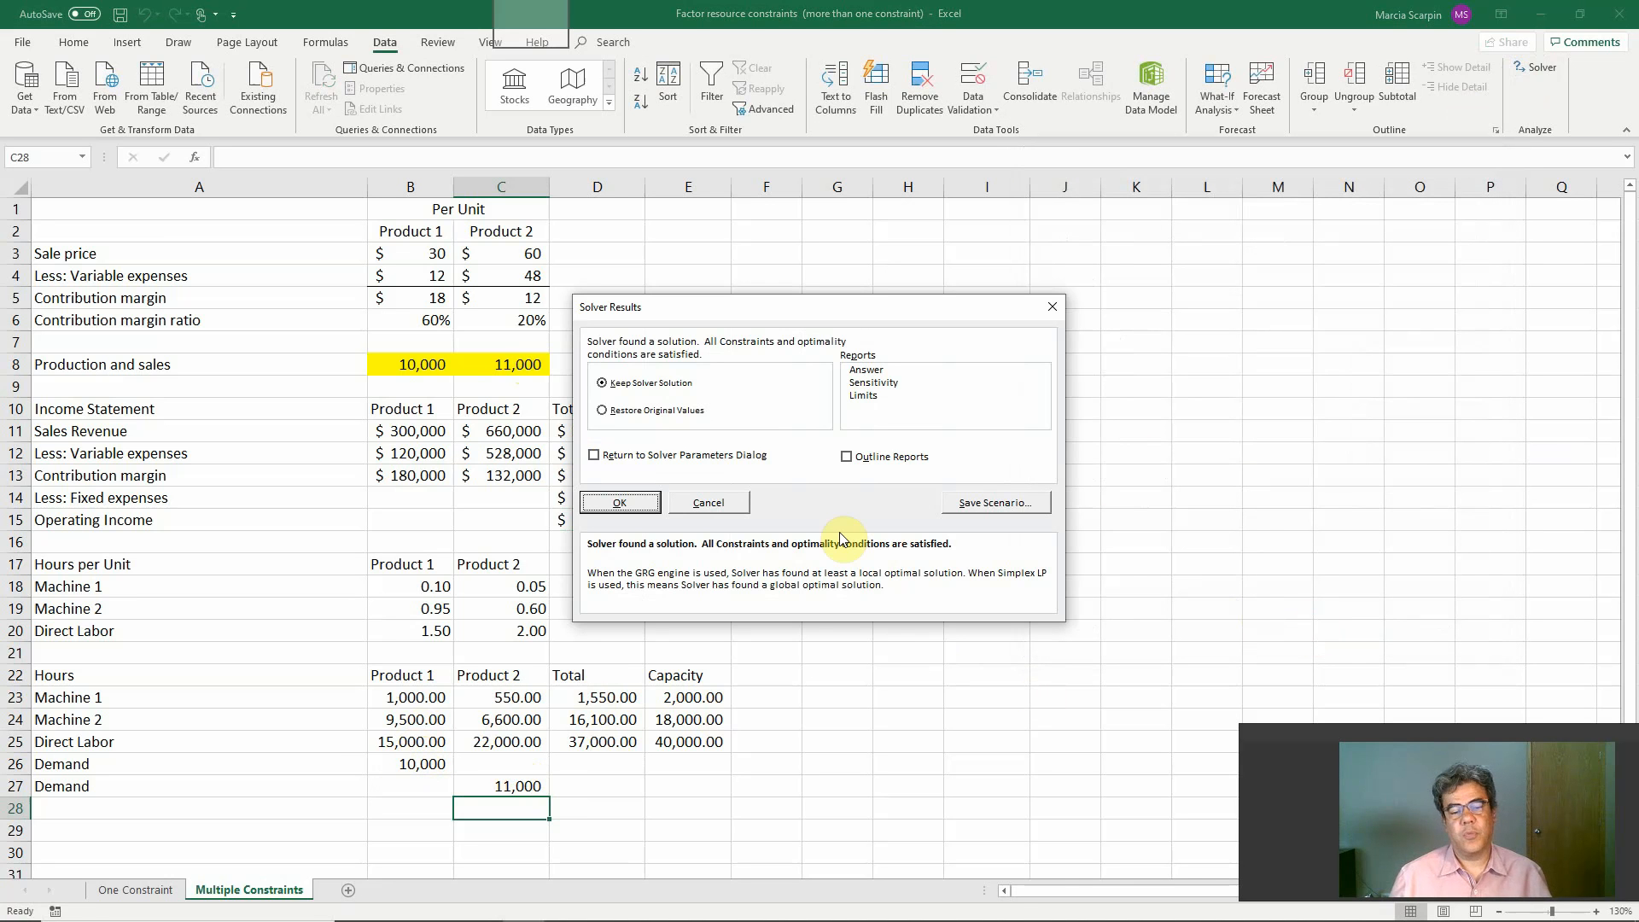
click(620, 503)
click(397, 762)
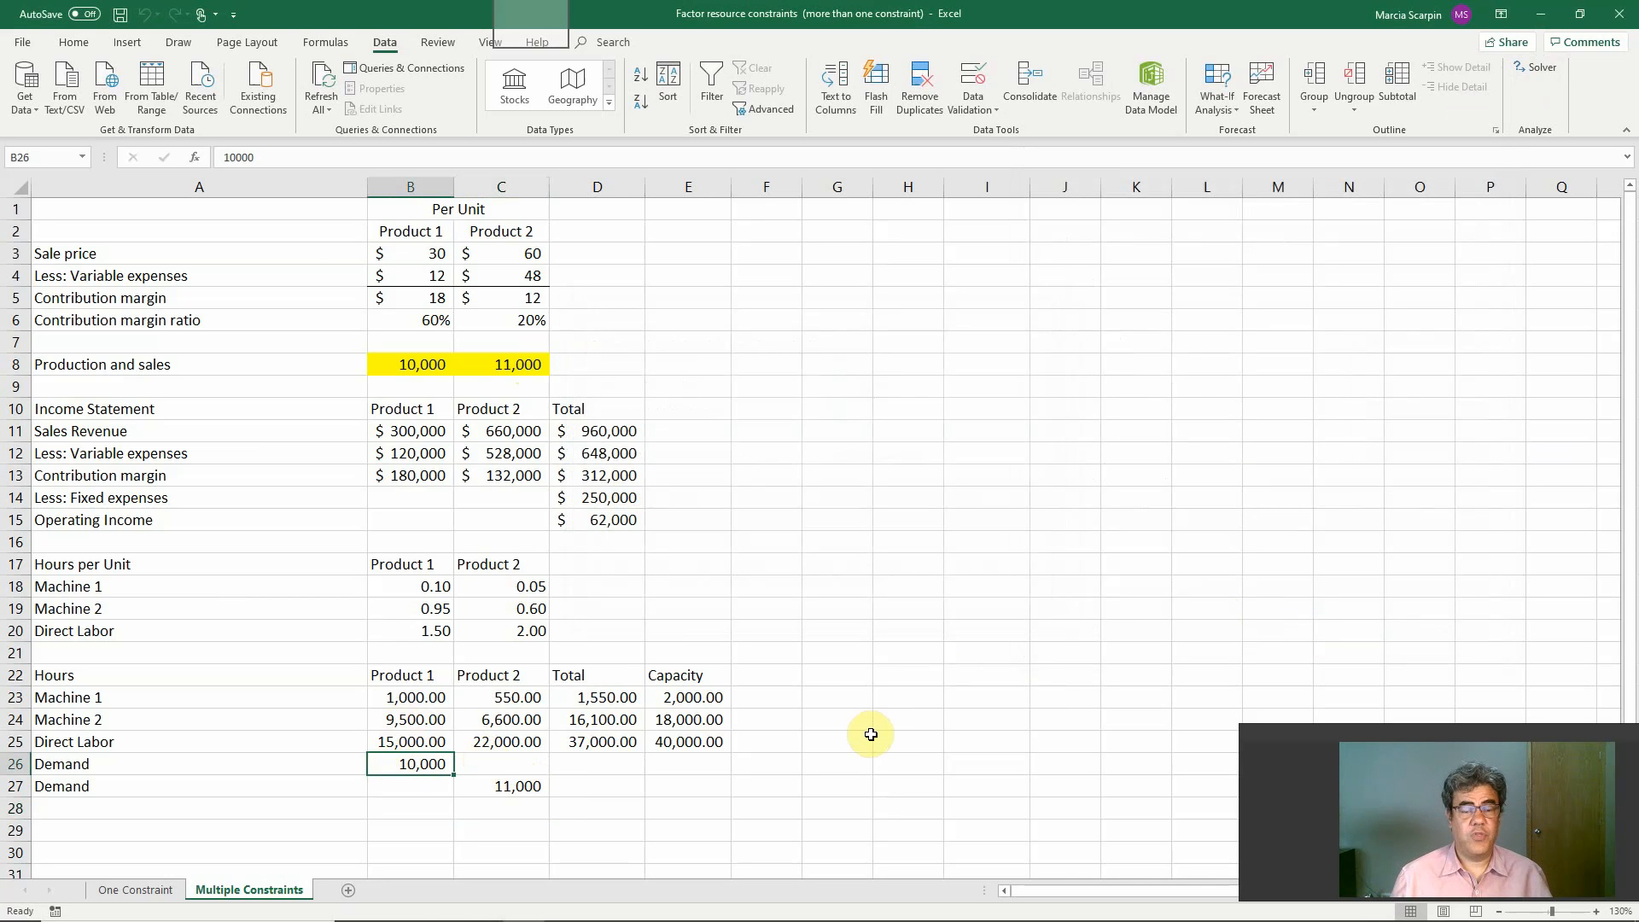
Set Product 2's demand in C27 to 20,000 units
click(512, 783)
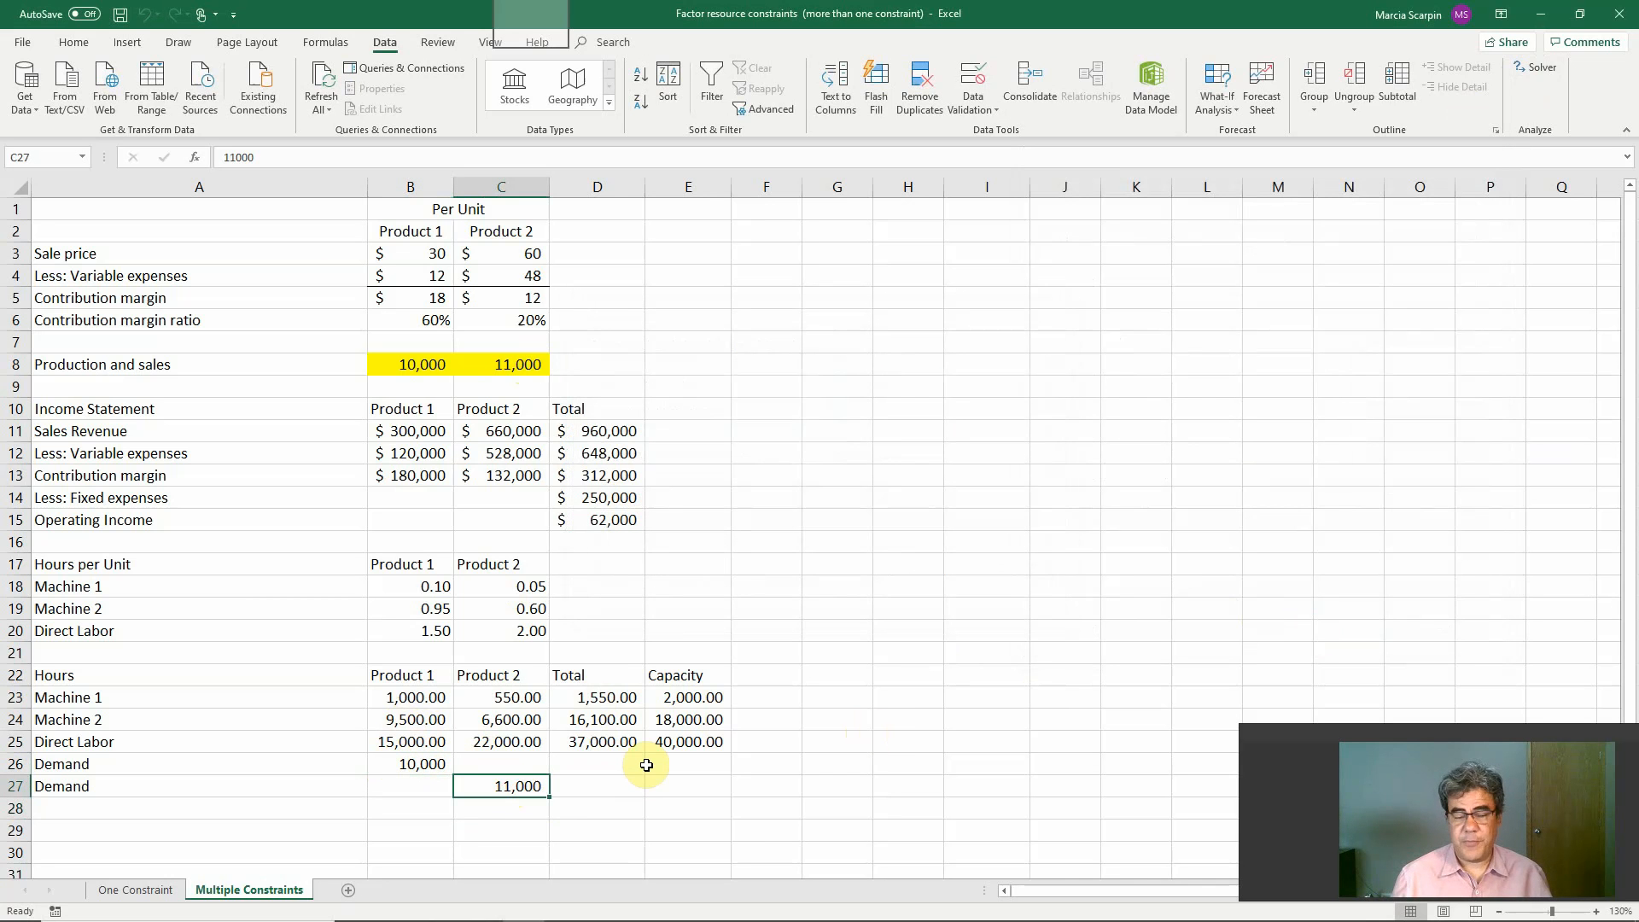
text(1)
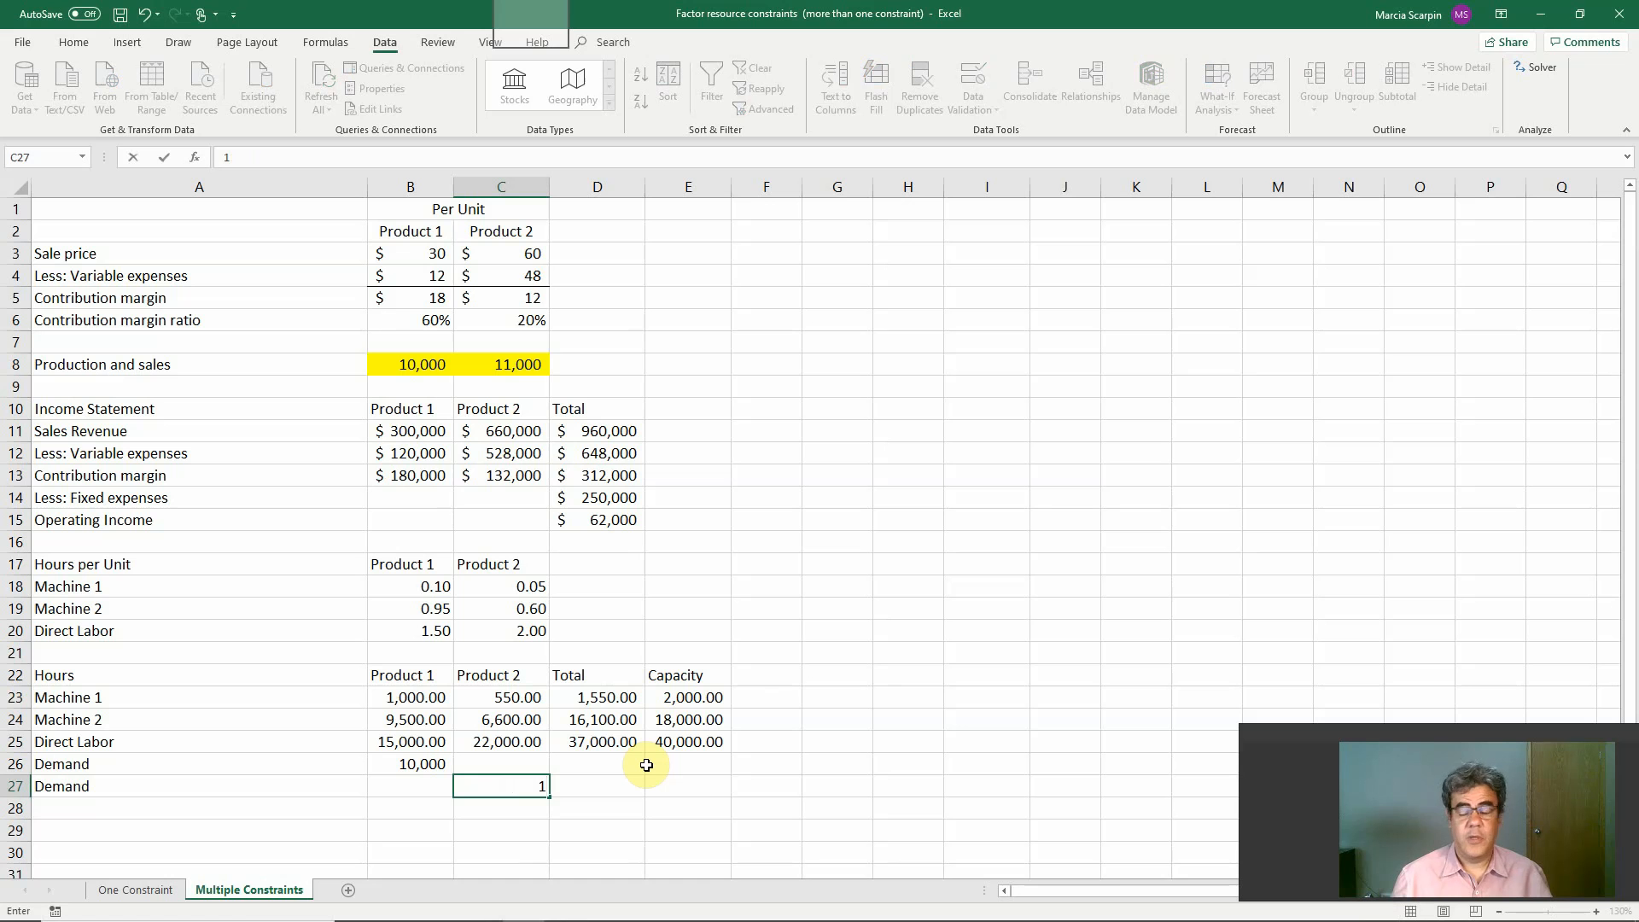
text(5000)
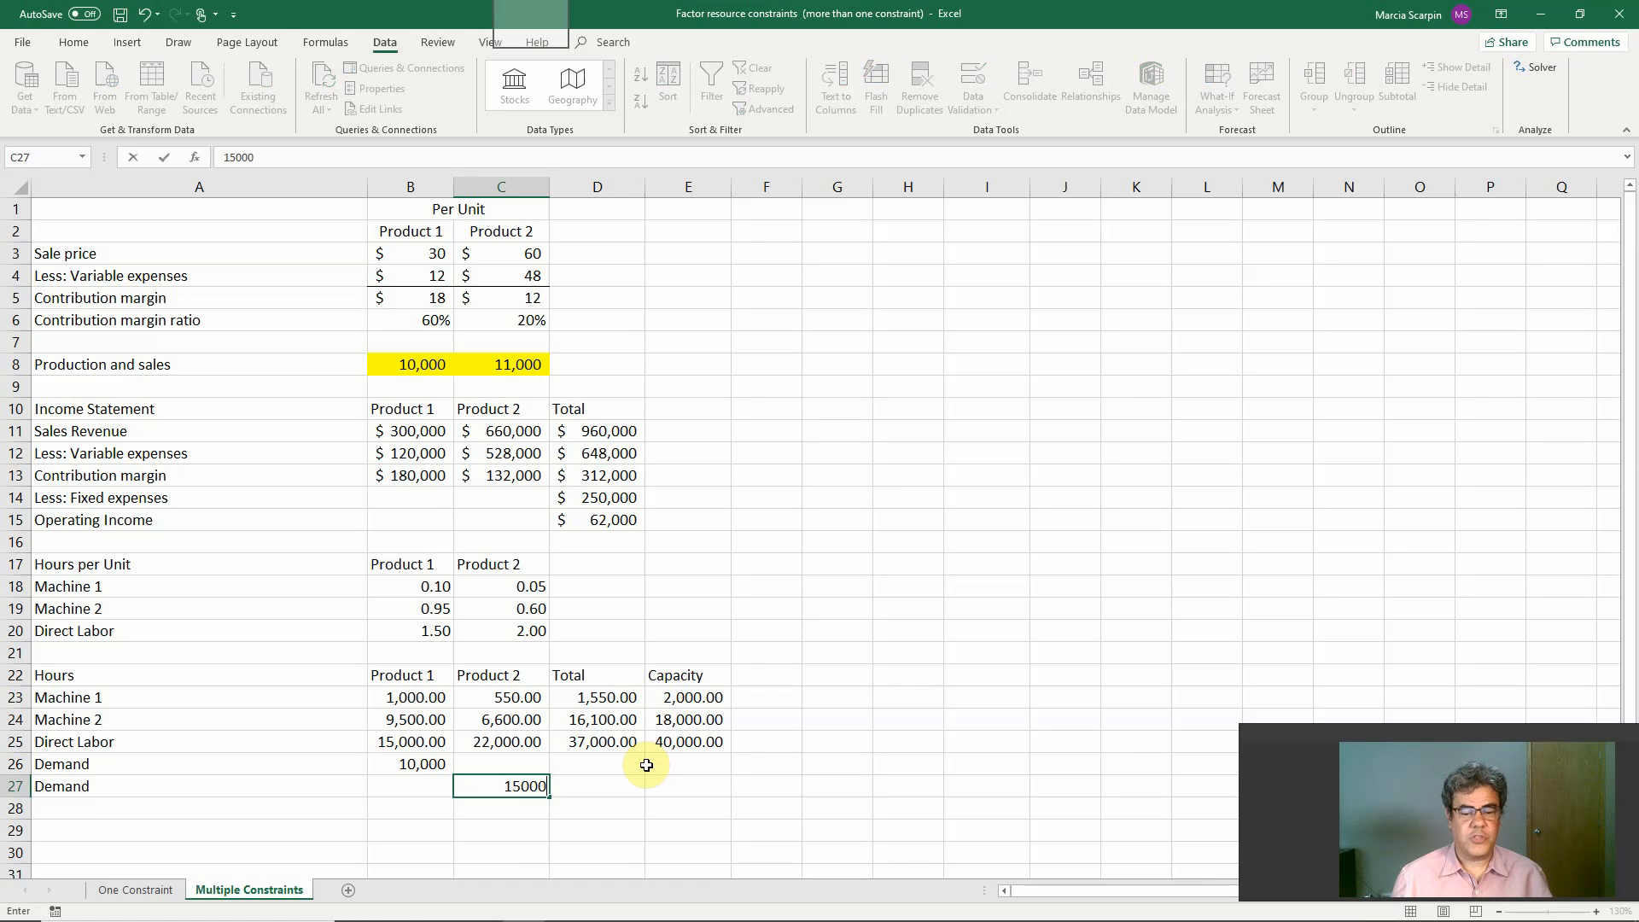
key(BackSpace)
key(BackSpace)
text(20,000)
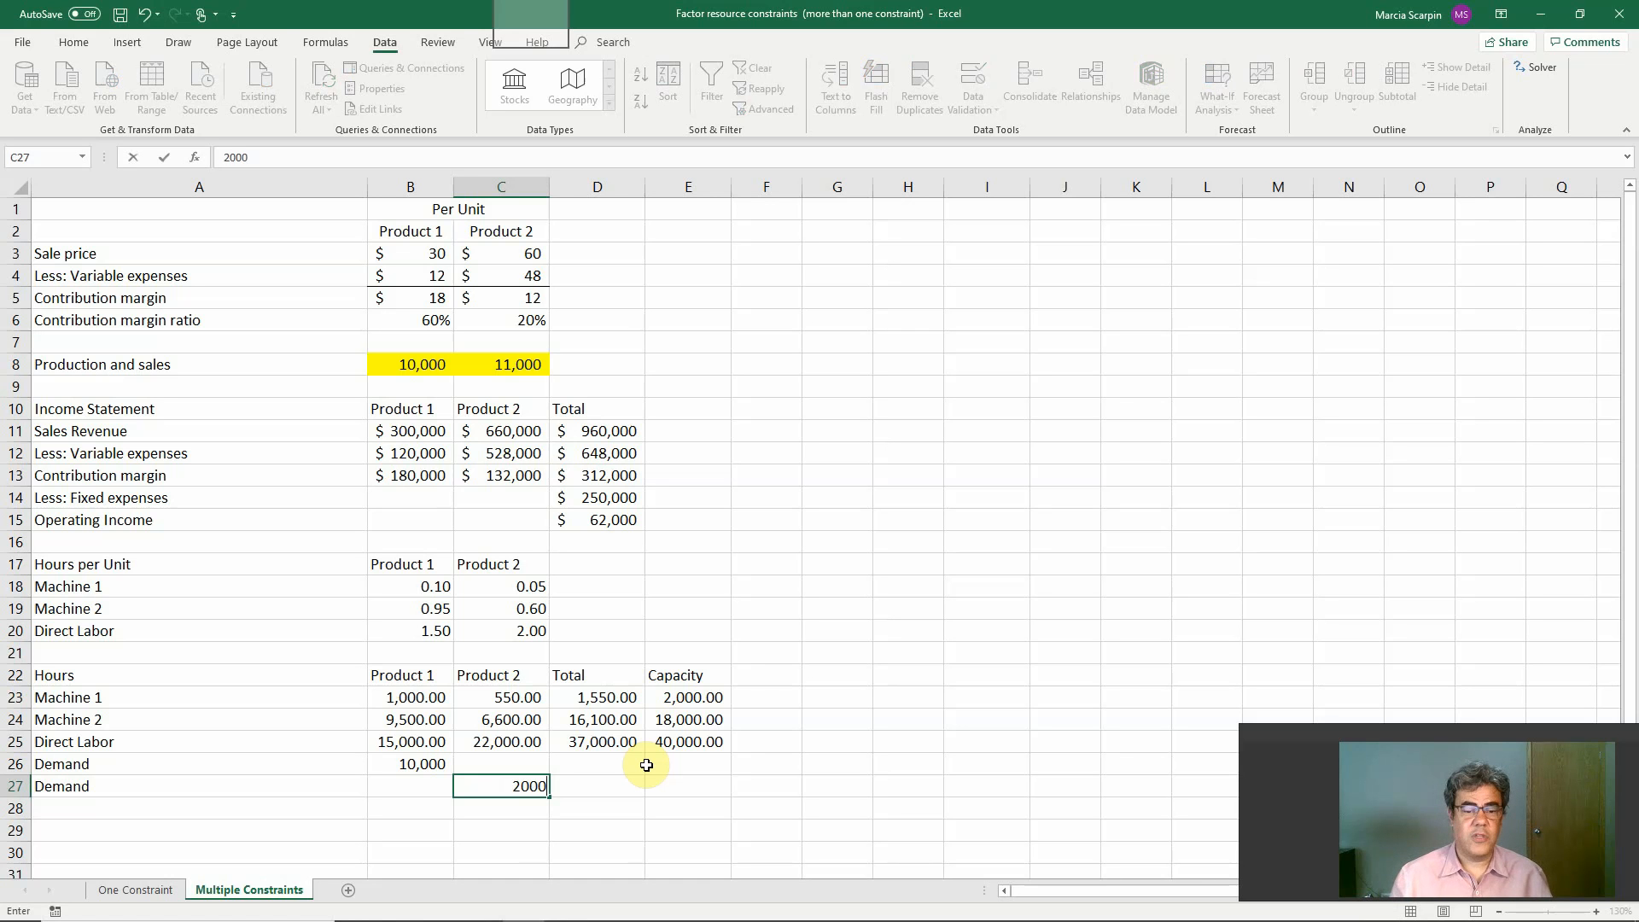
key(Return)
Set Product 1's demand in B26 to 9,000 units
key(Up)
key(Up)
key(Left)
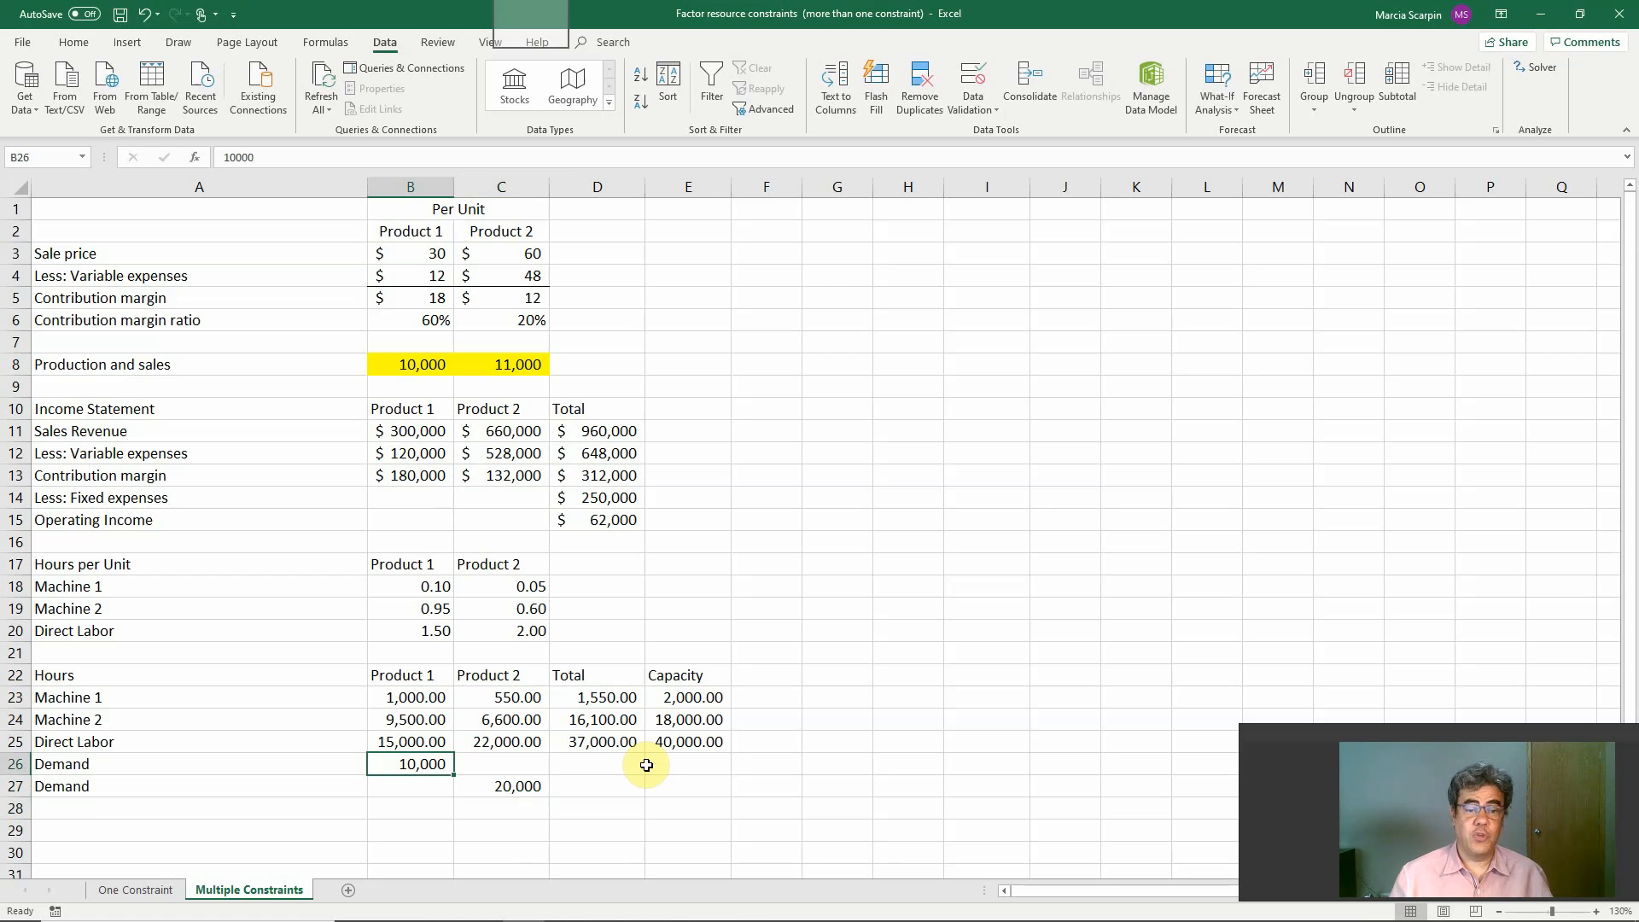
text(9000)
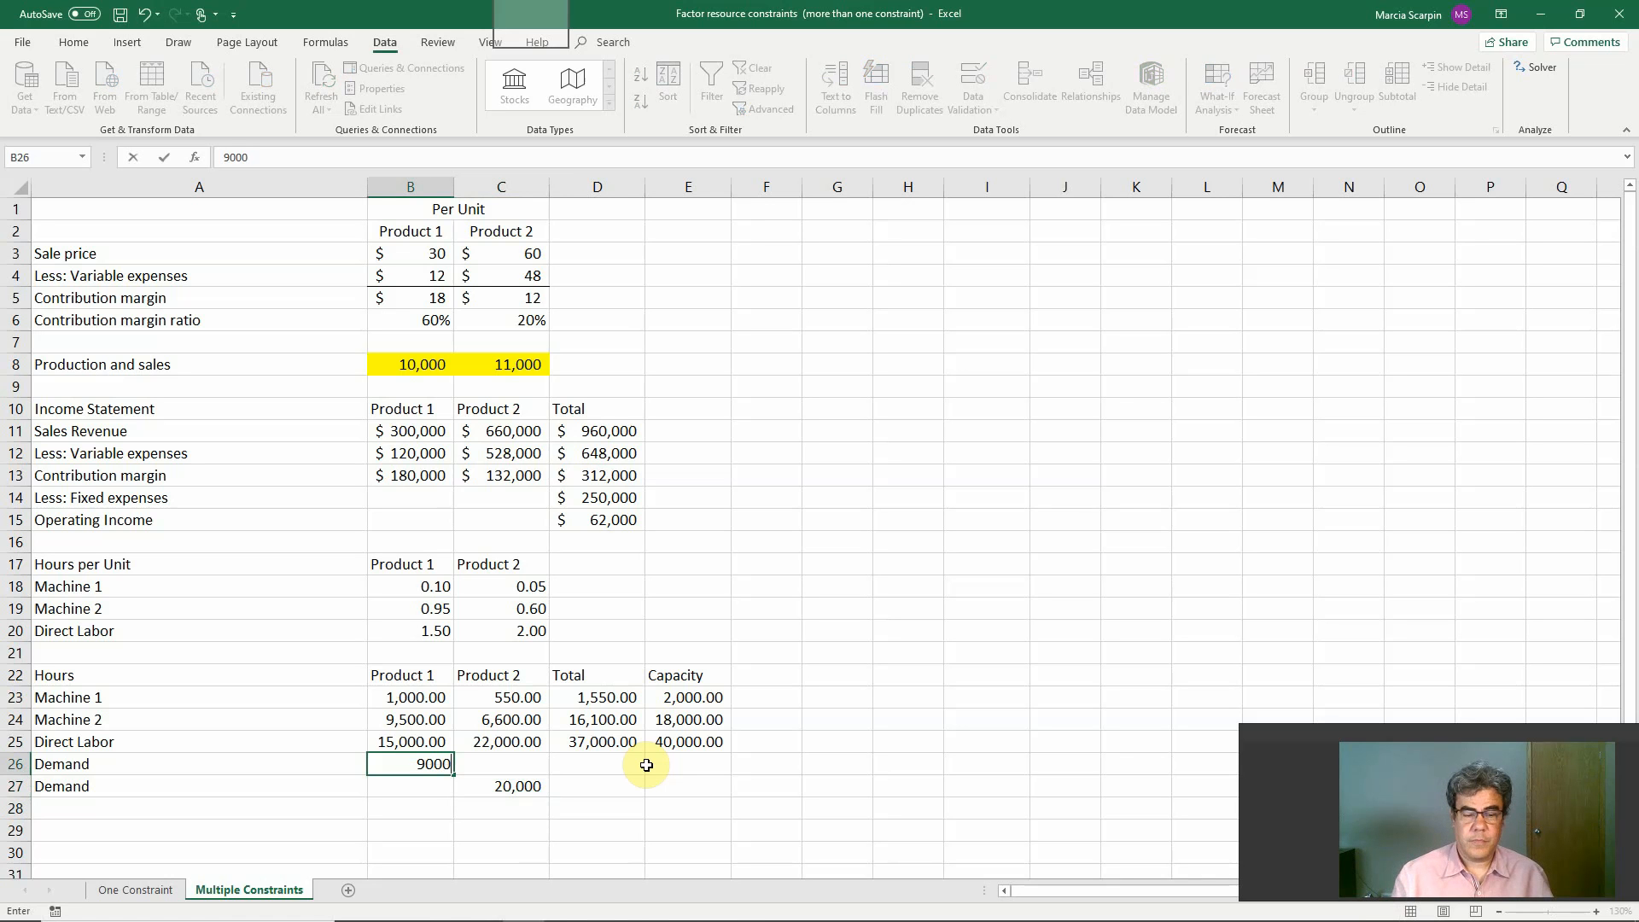
key(Return)
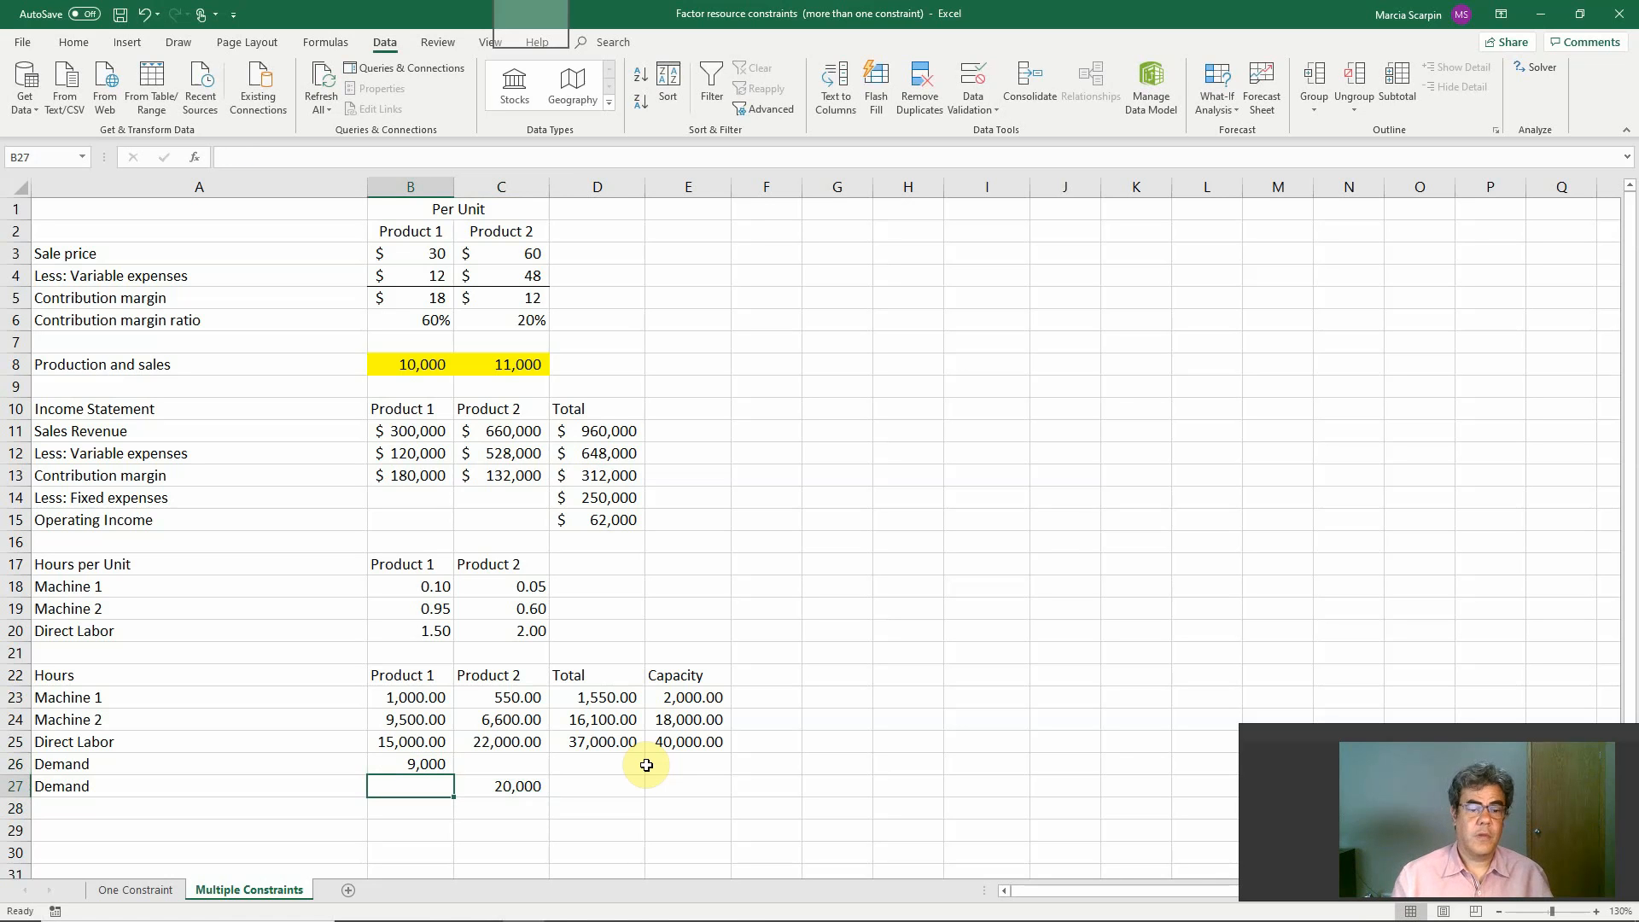
Rerun Solver with the updated demand limits, keep the Solver solution, and check total operating income in D15
click(1544, 67)
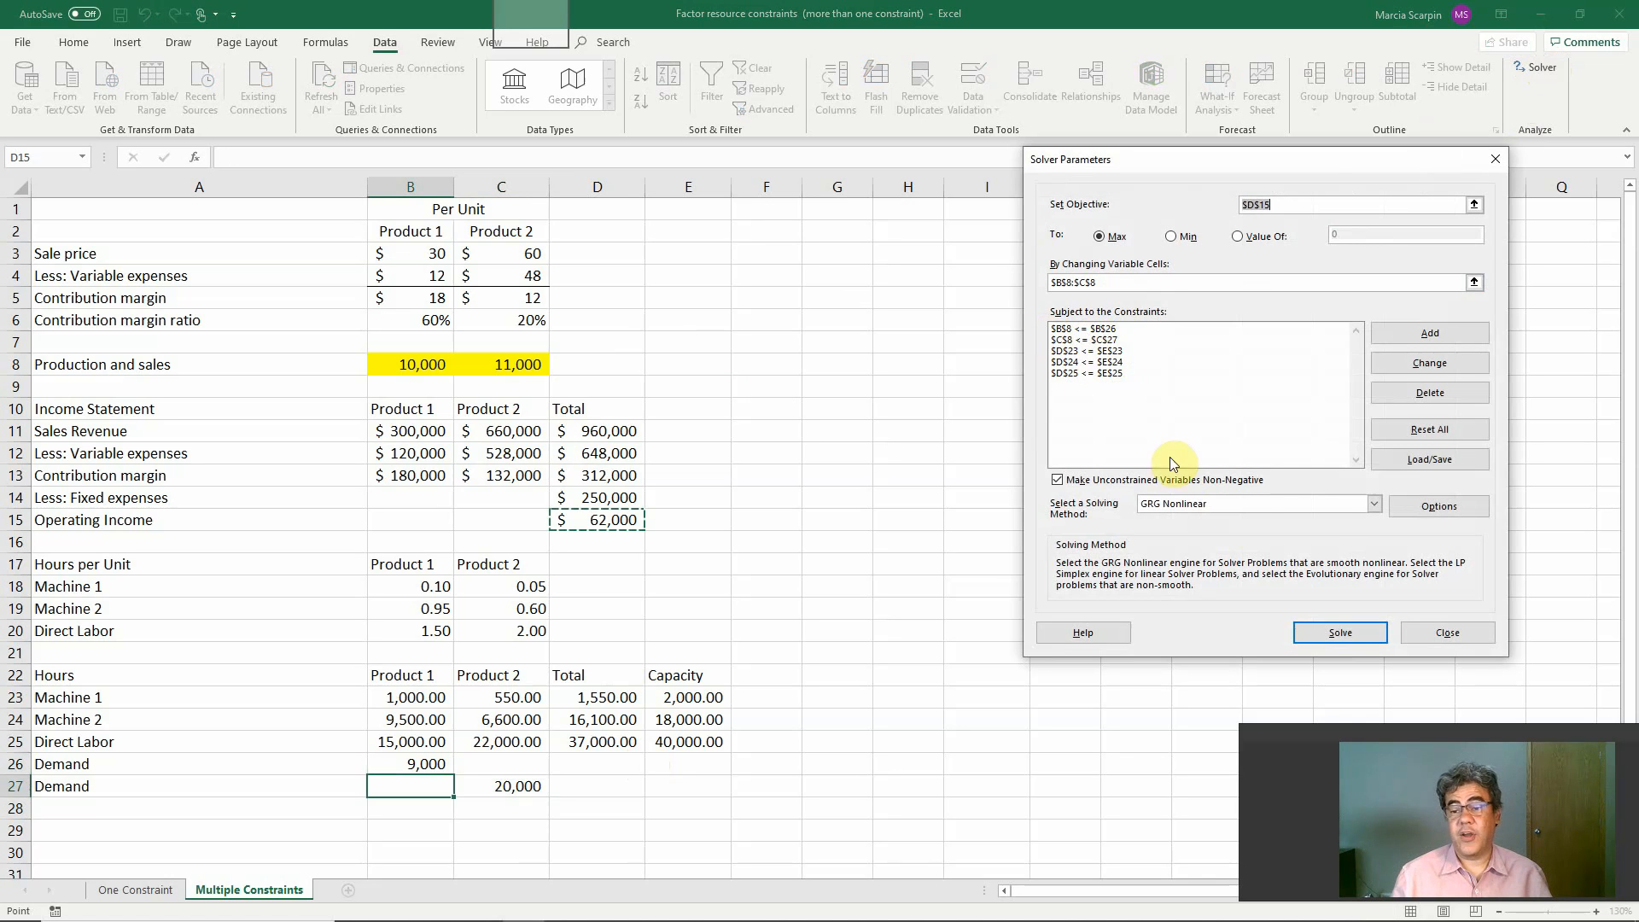
click(1349, 632)
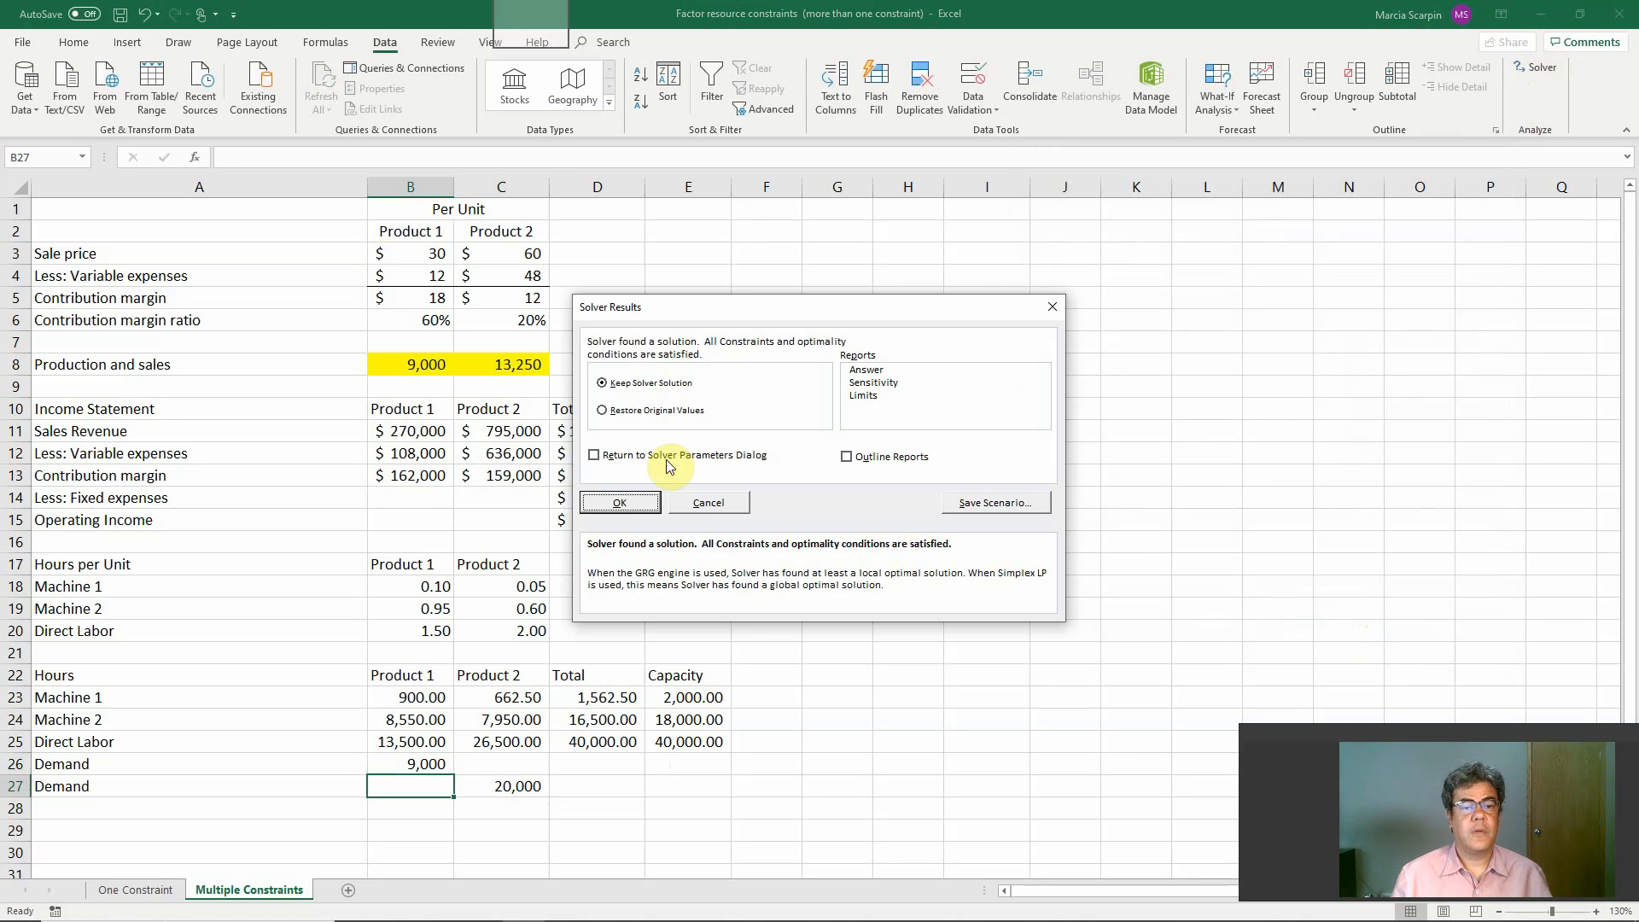
click(620, 502)
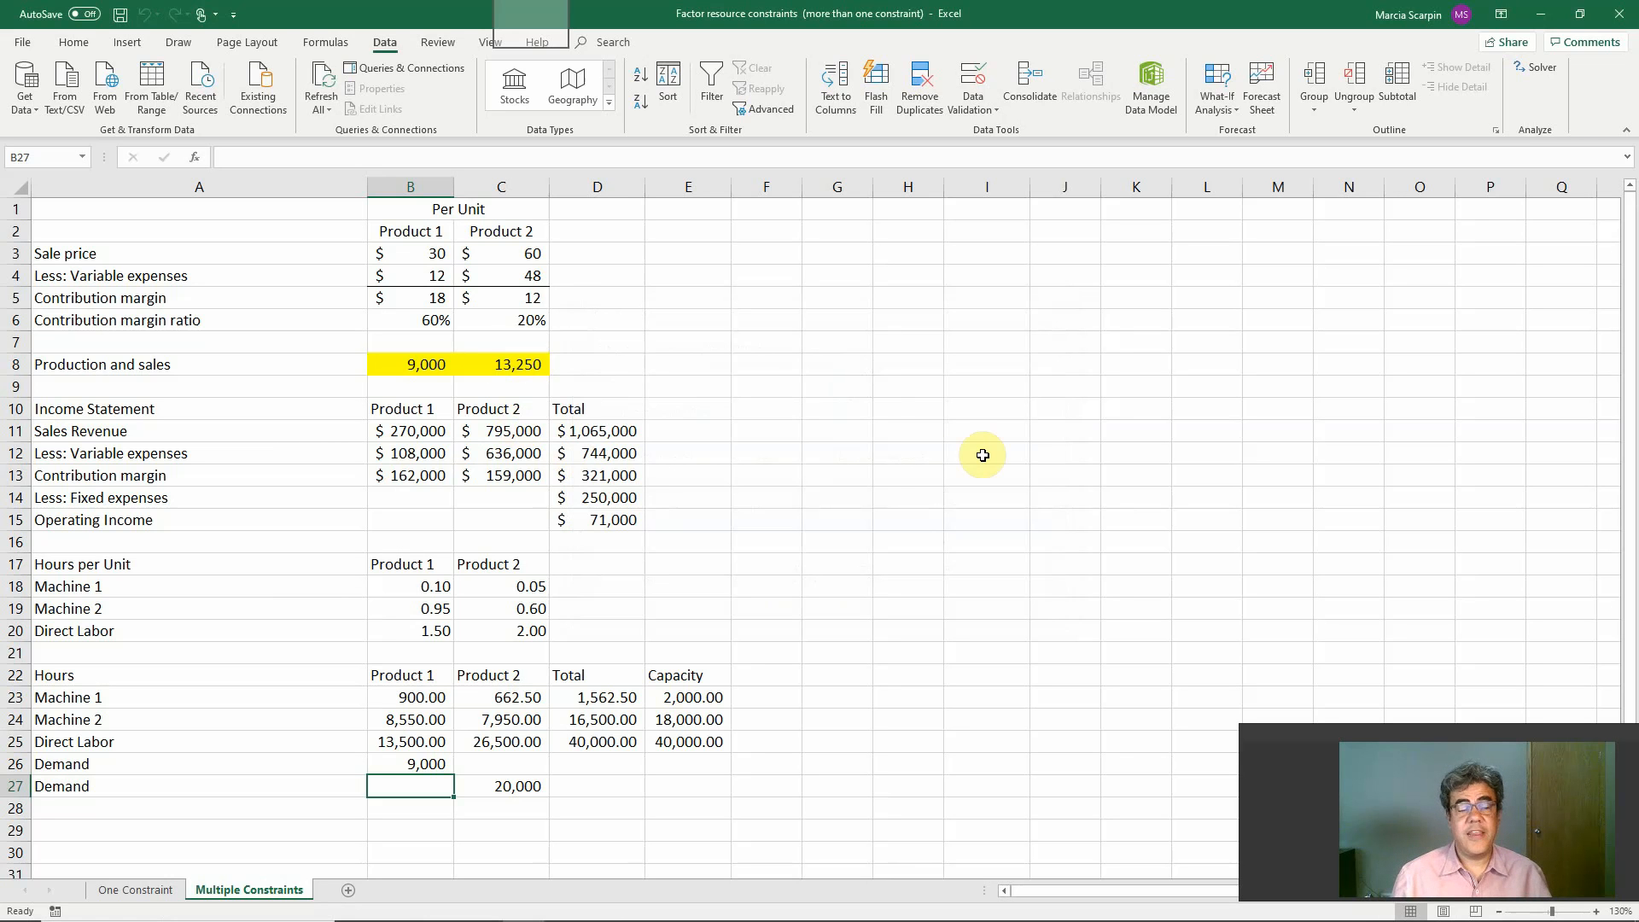
click(597, 522)
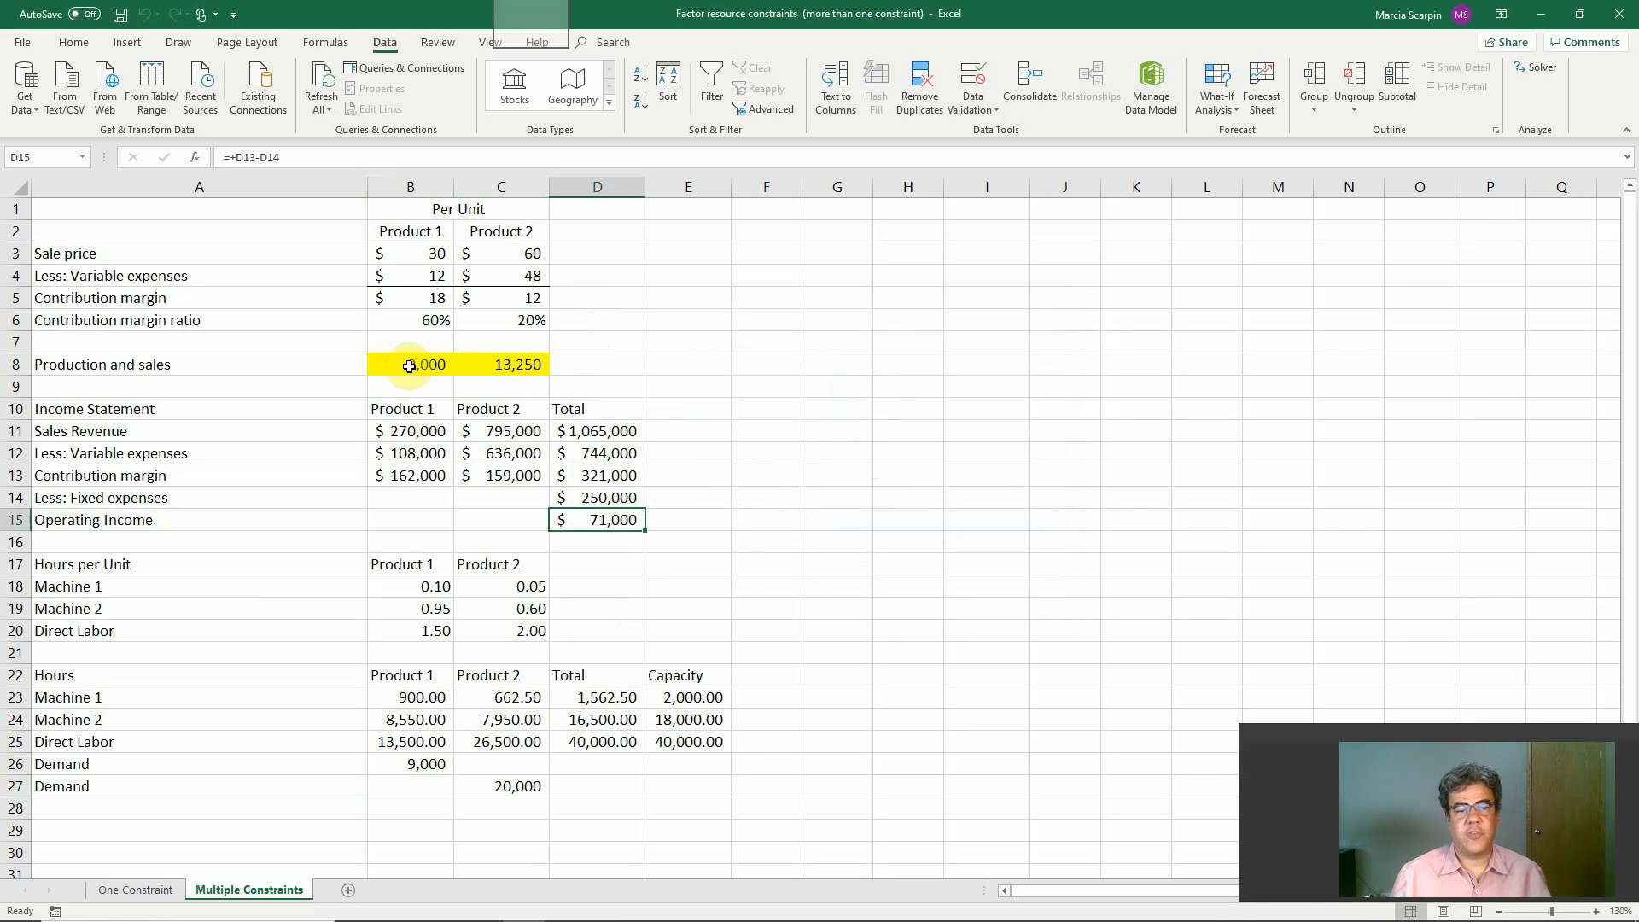
Clear the production quantities in B8:C8, solve the model again from blank cells, and keep the Solver solution
drag(408, 364, 488, 349)
key(Delete)
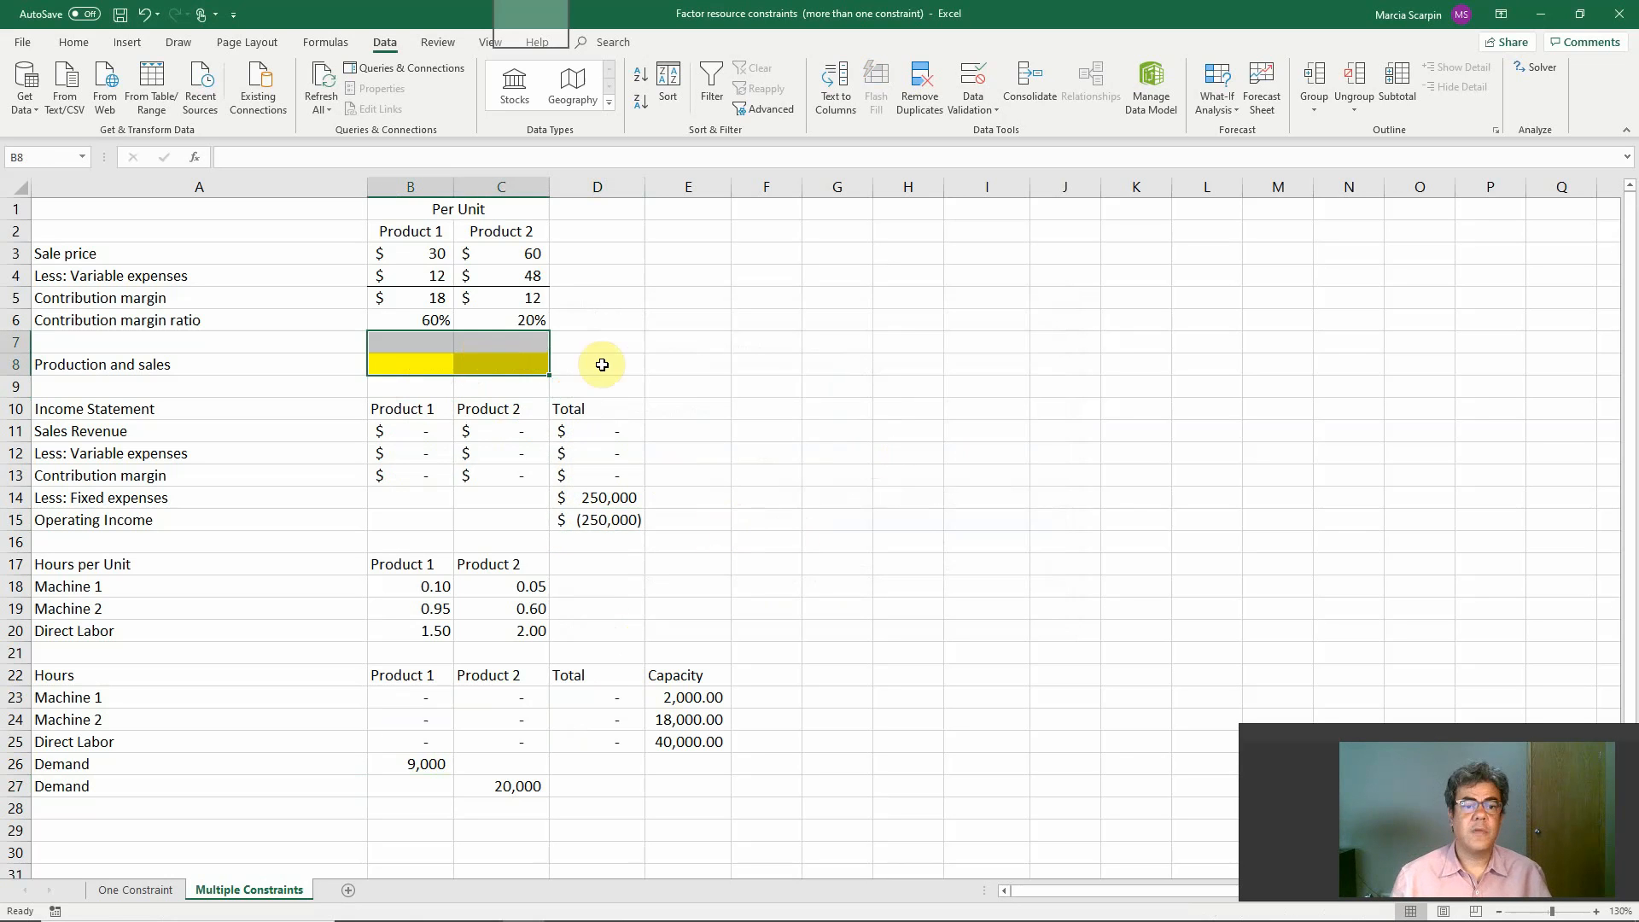
click(1525, 67)
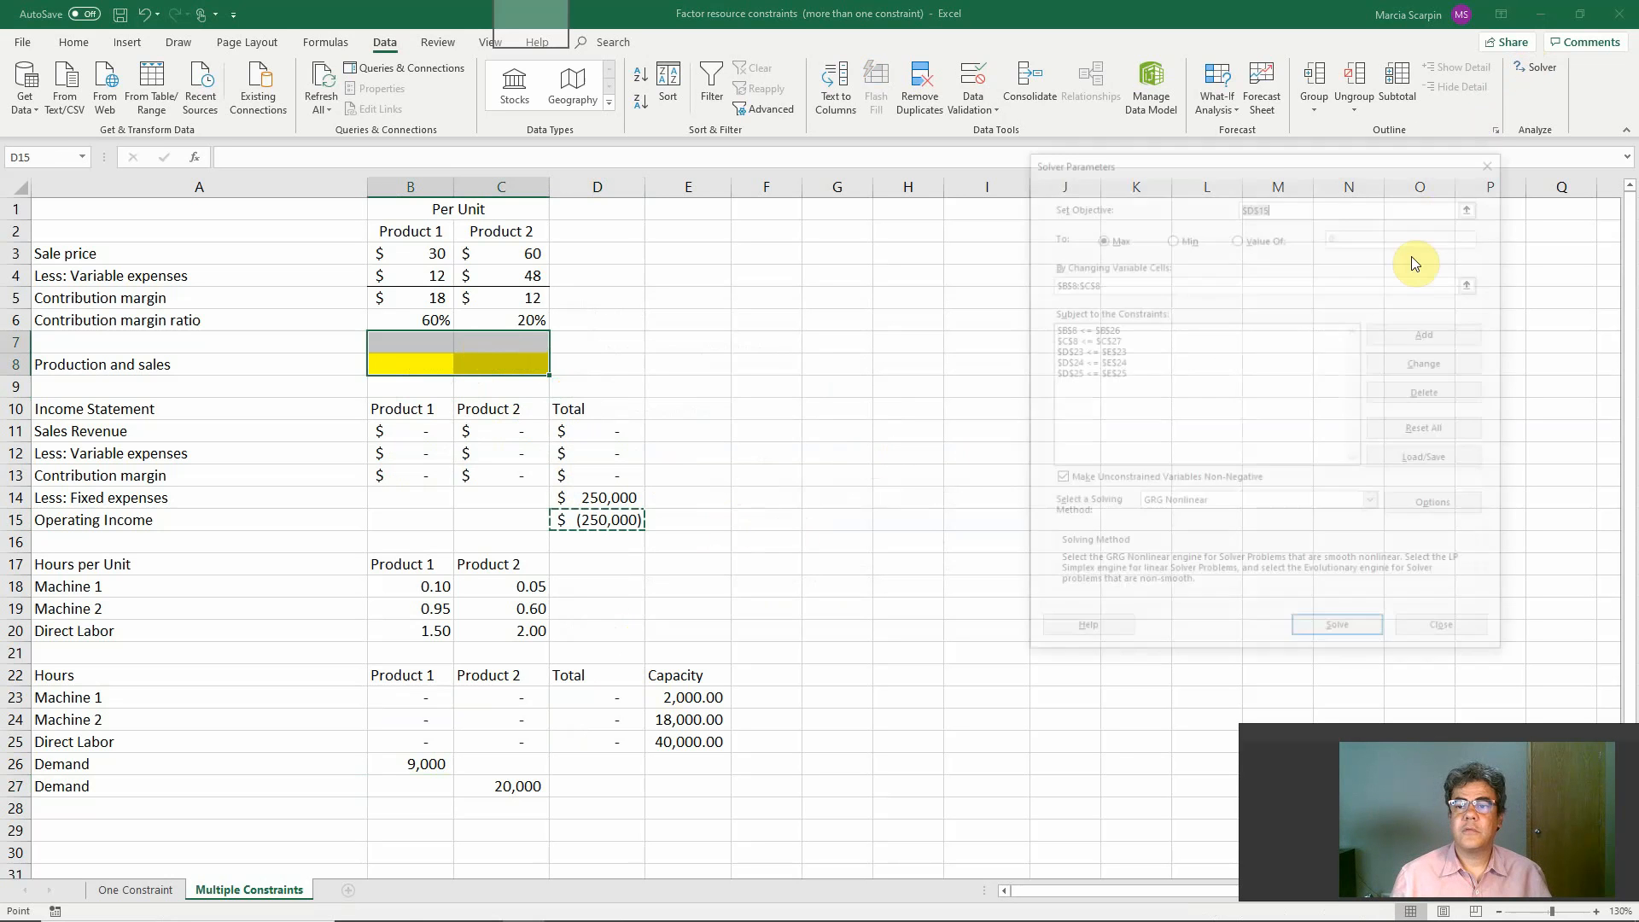
click(1332, 633)
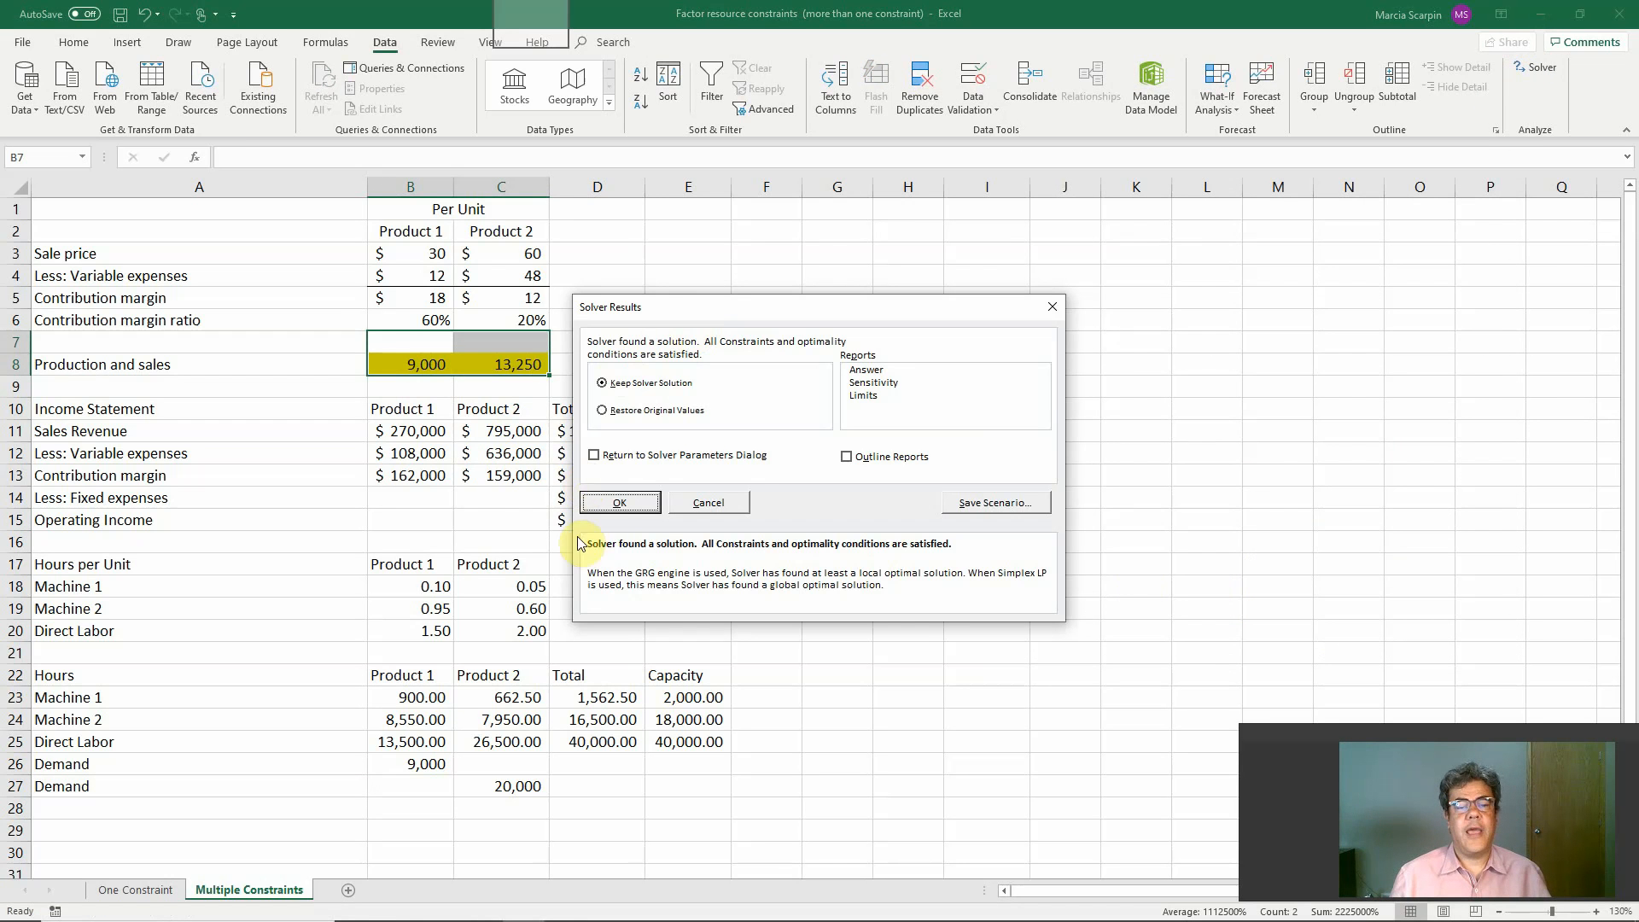
click(620, 503)
click(587, 350)
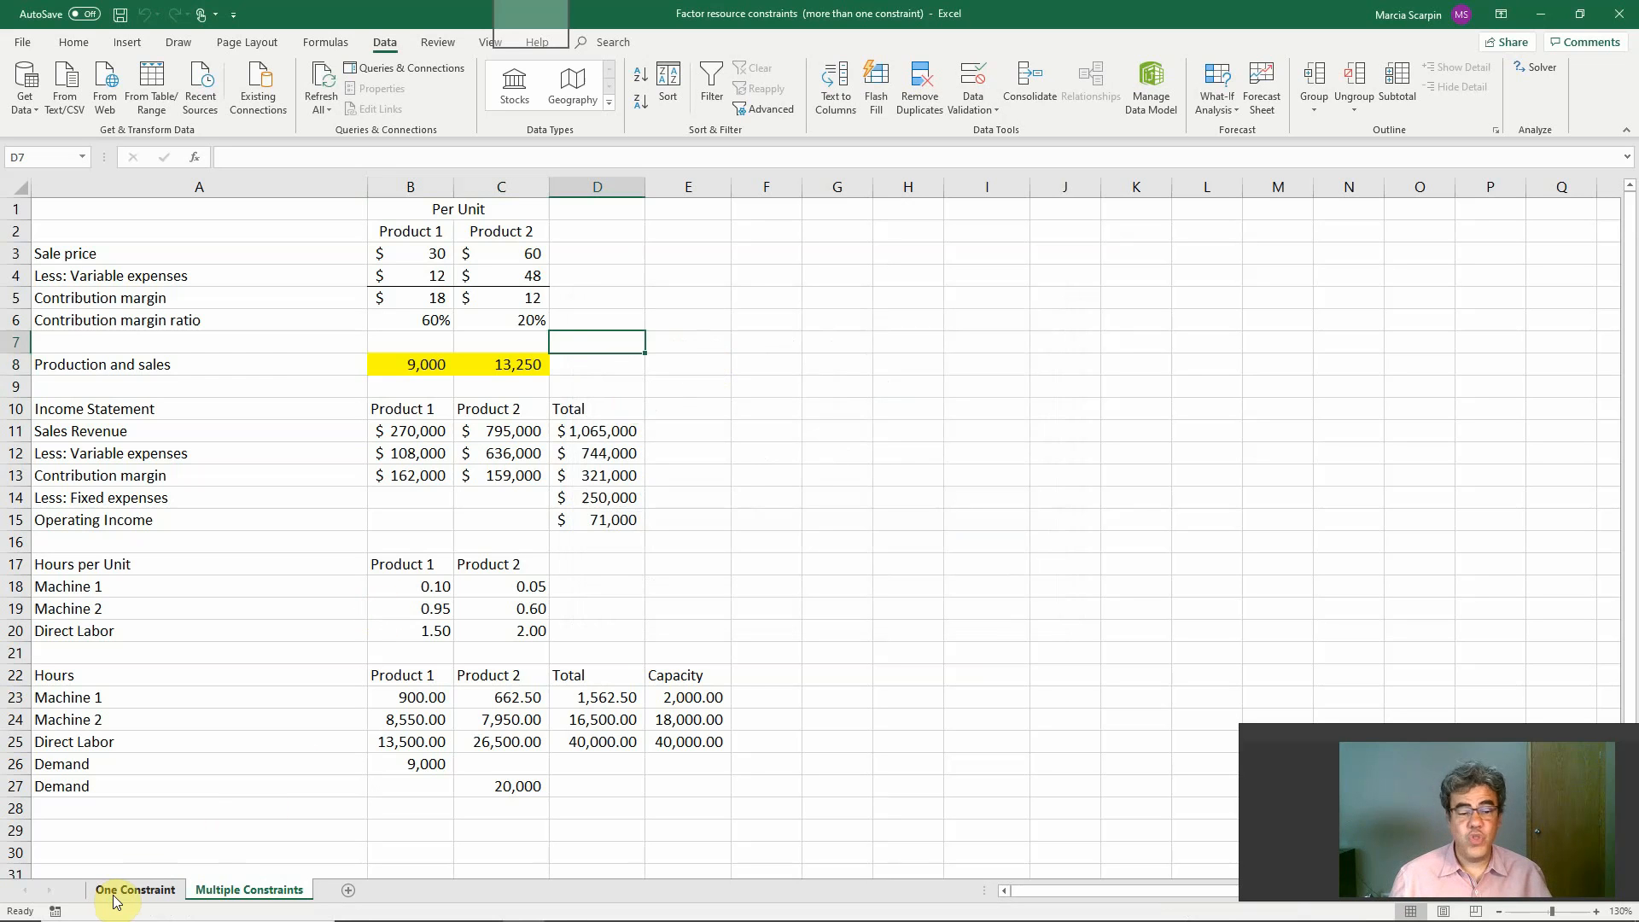
Clear both product demands in B26 and C27, run Solver with them blank, and keep the solution
click(430, 766)
key(Delete)
click(494, 780)
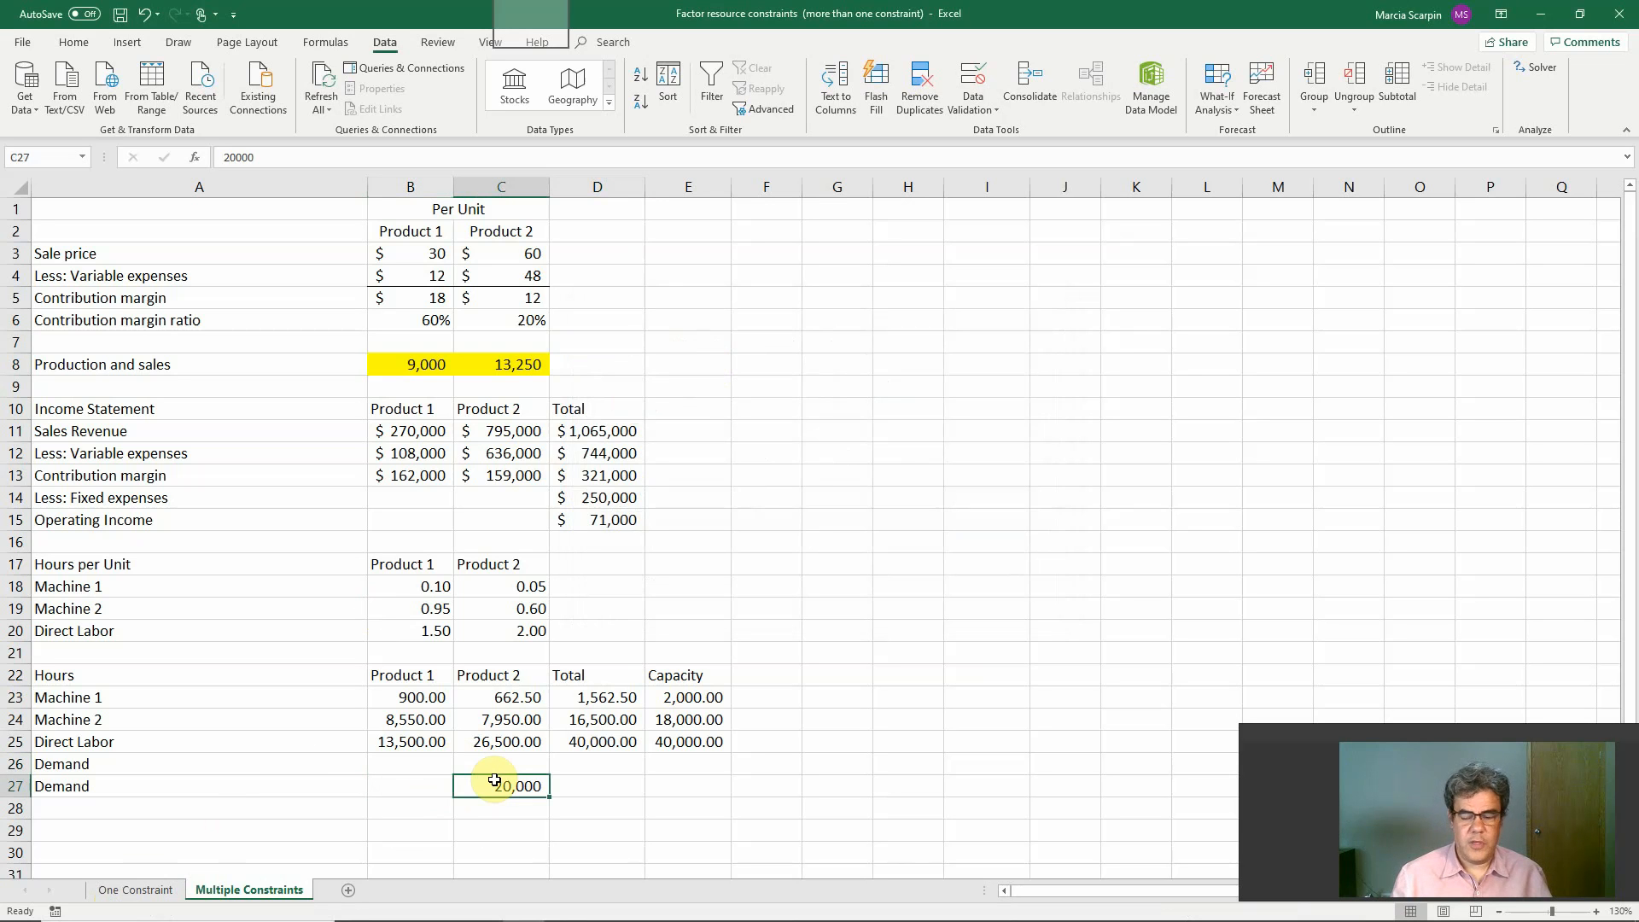
key(Delete)
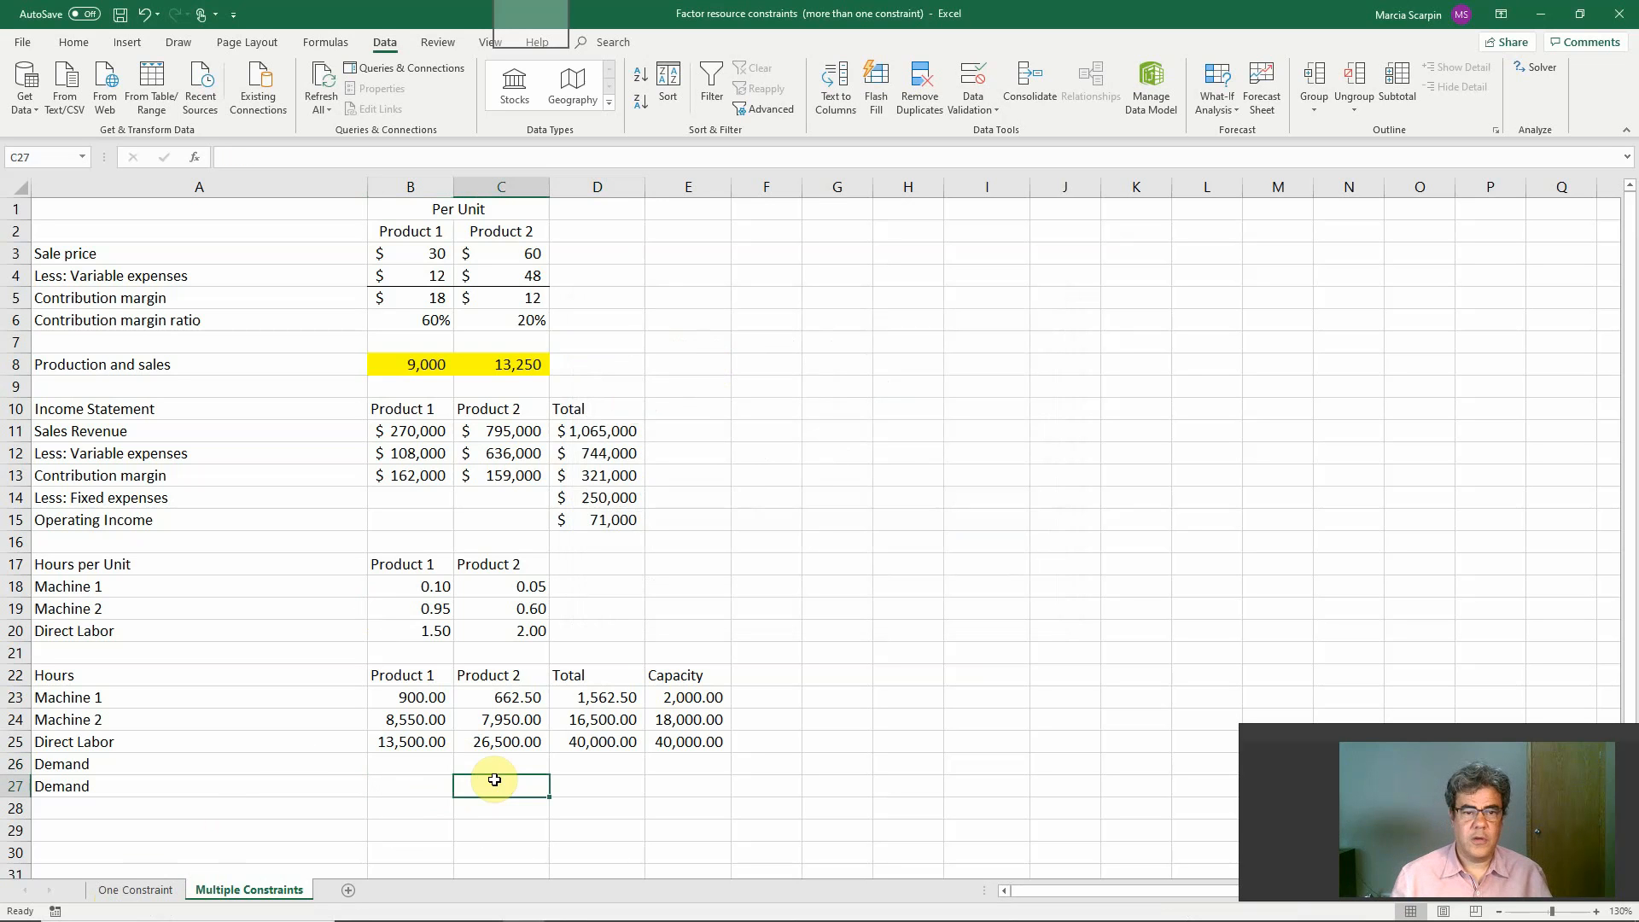
click(1542, 68)
click(1342, 632)
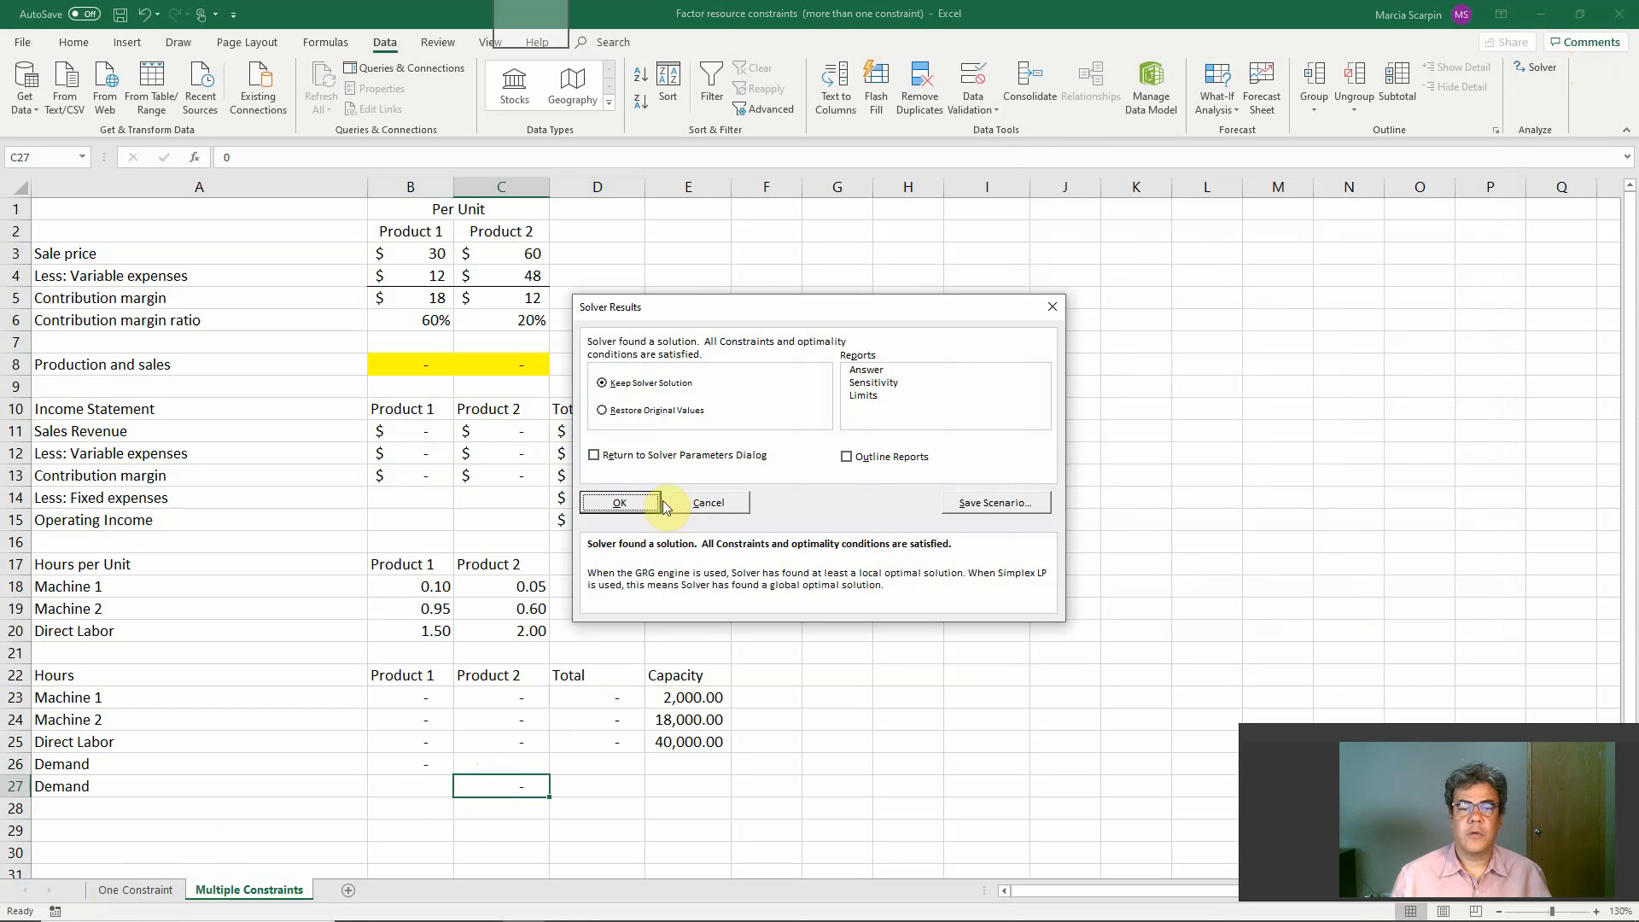
click(637, 502)
Set Product 1's demand in B26 to 100,000 and Product 2's demand in C27 to 200,000 units
click(403, 762)
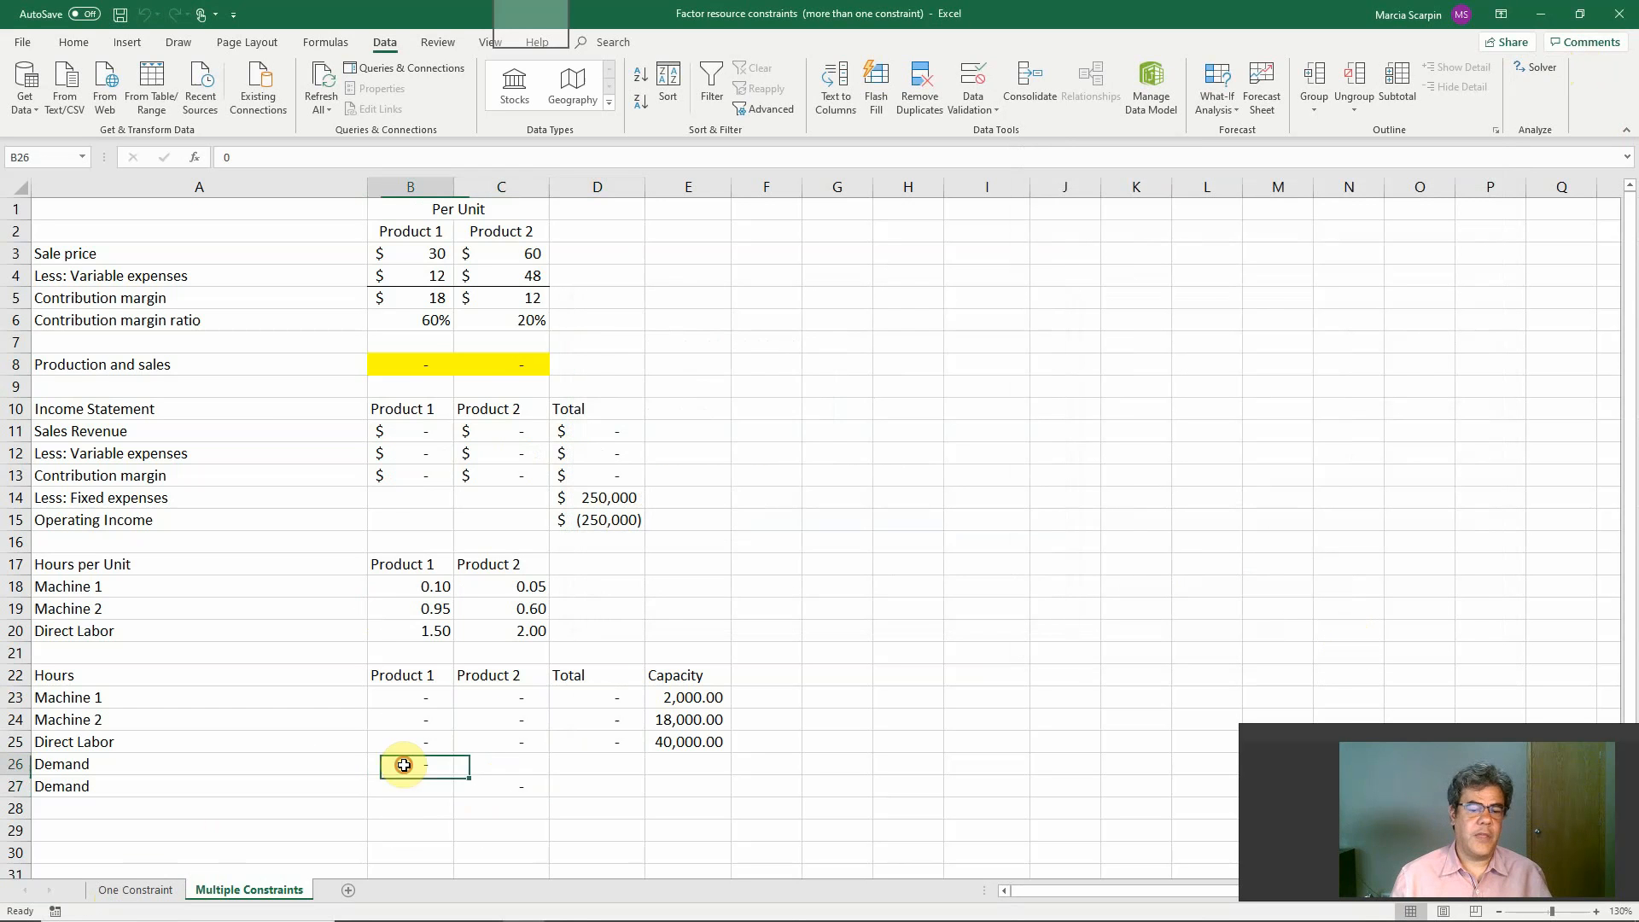
text(100000)
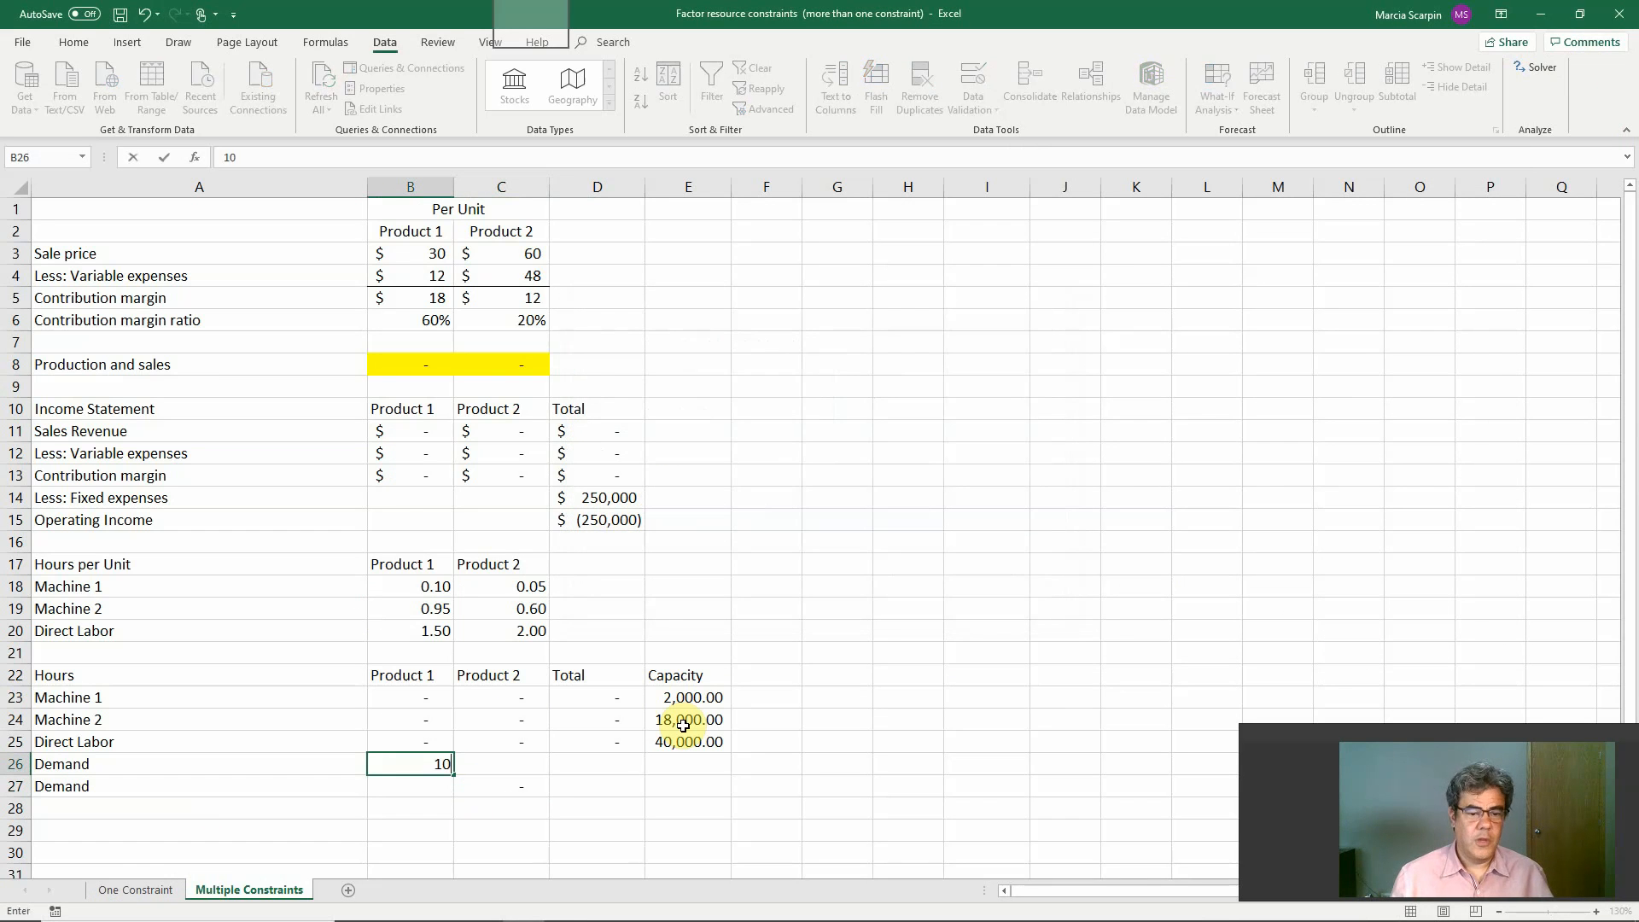
key(Return)
key(Right)
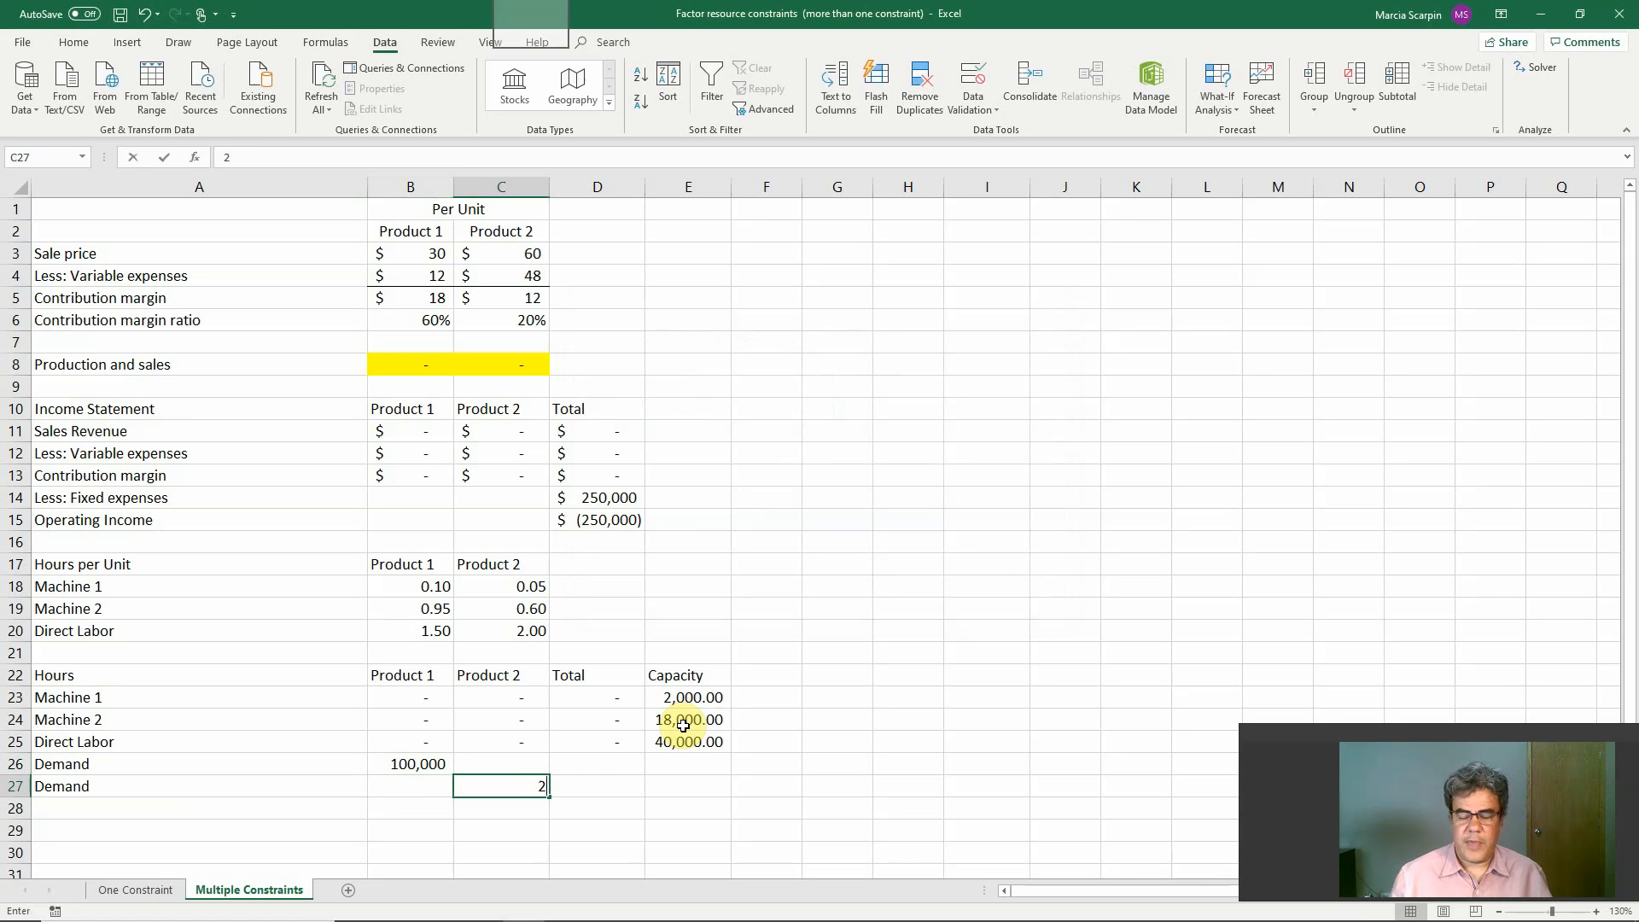
text(200,000)
key(Return)
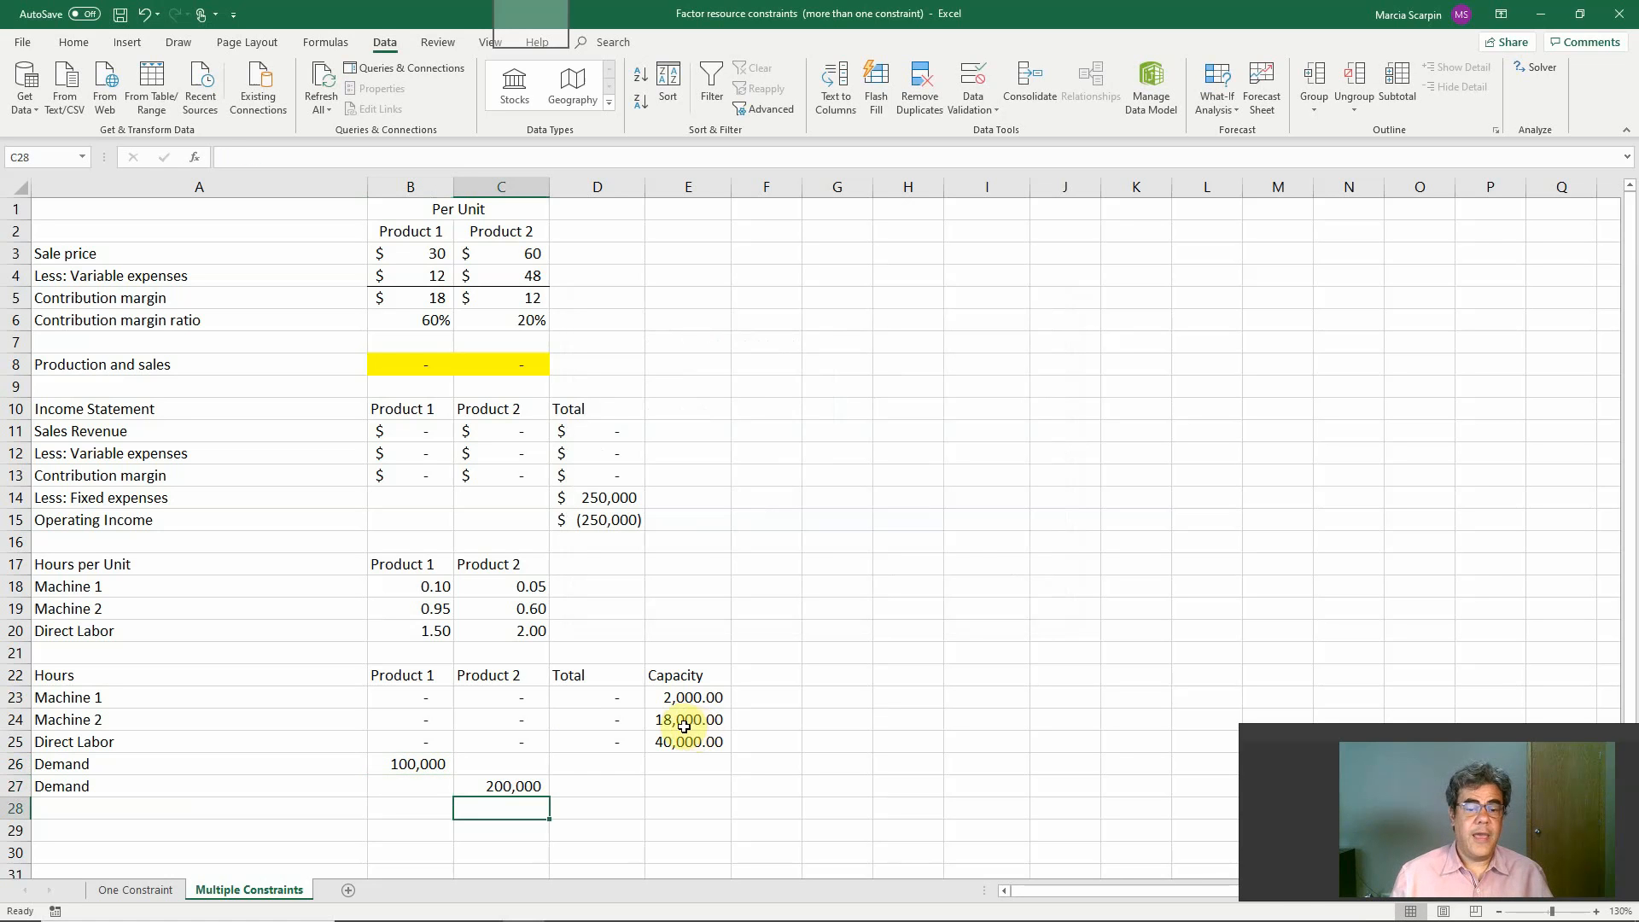
Copy the Machine 2 and Direct Labor capacities from E24:E25 into G24:G25 on the Multiple Constraints sheet as a backup
click(135, 890)
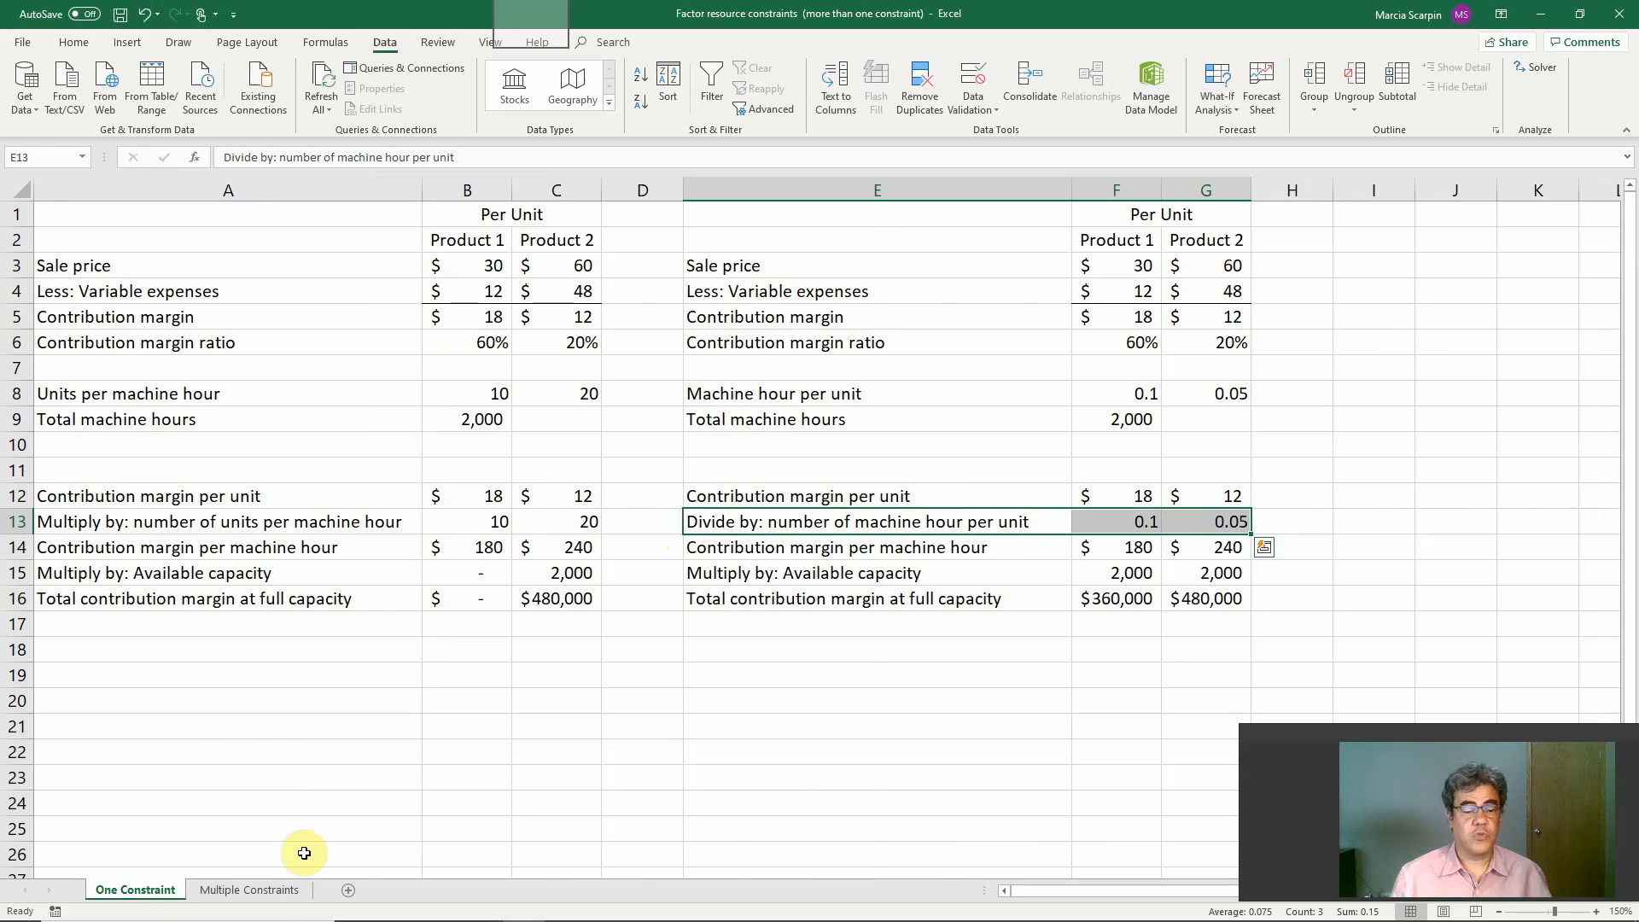
click(260, 892)
click(704, 720)
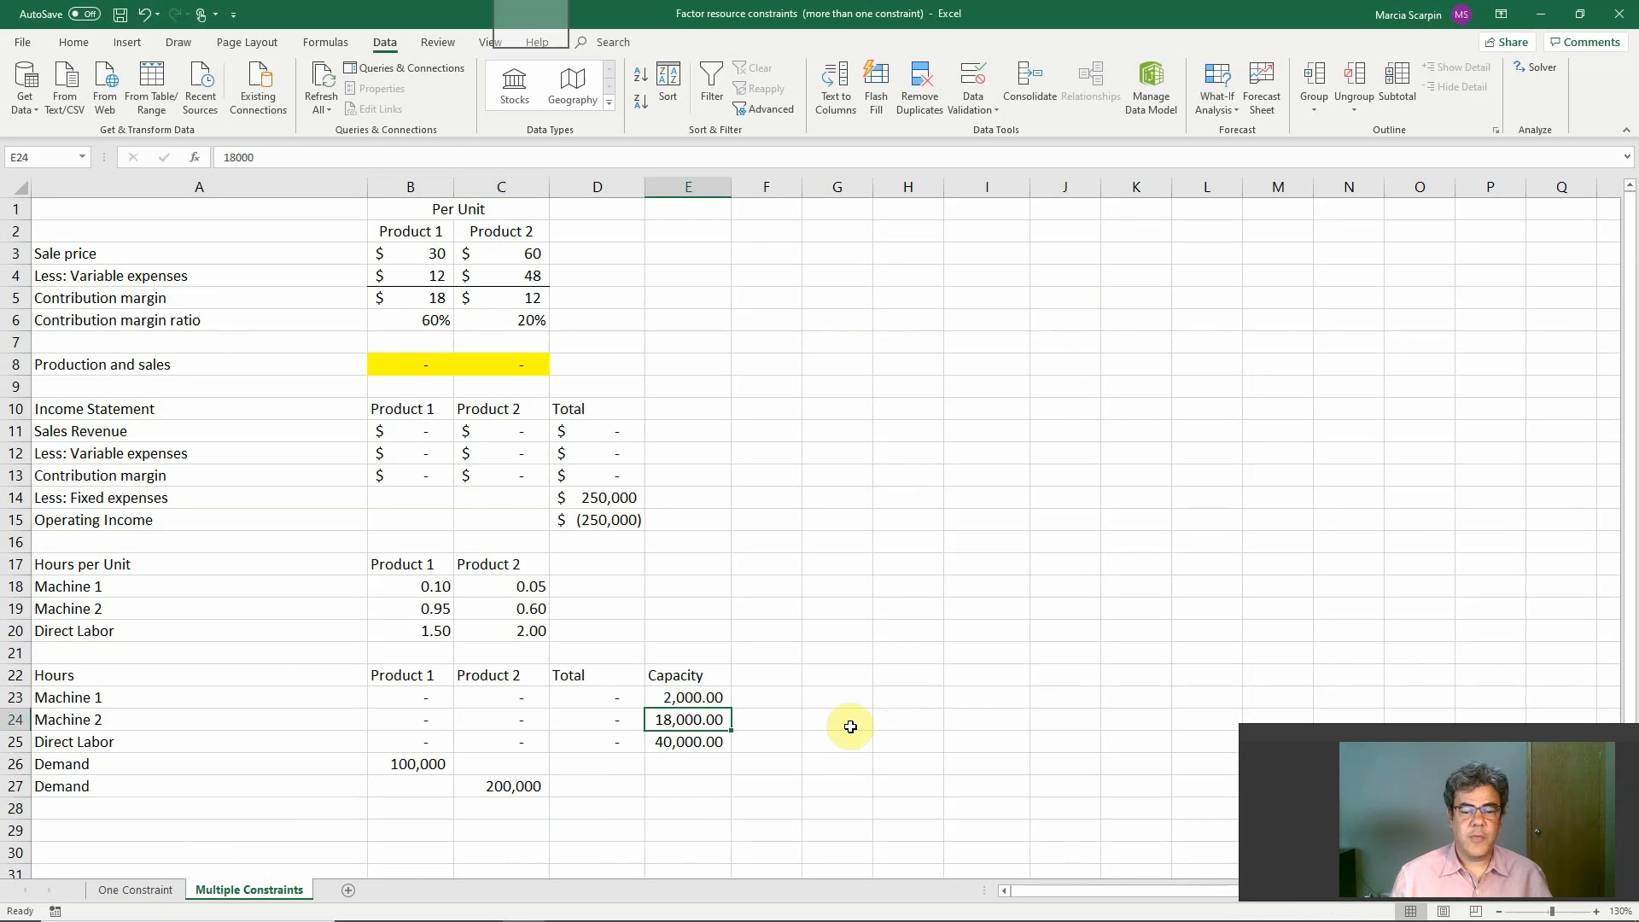
drag(702, 729, 692, 741)
key(ctrl+c)
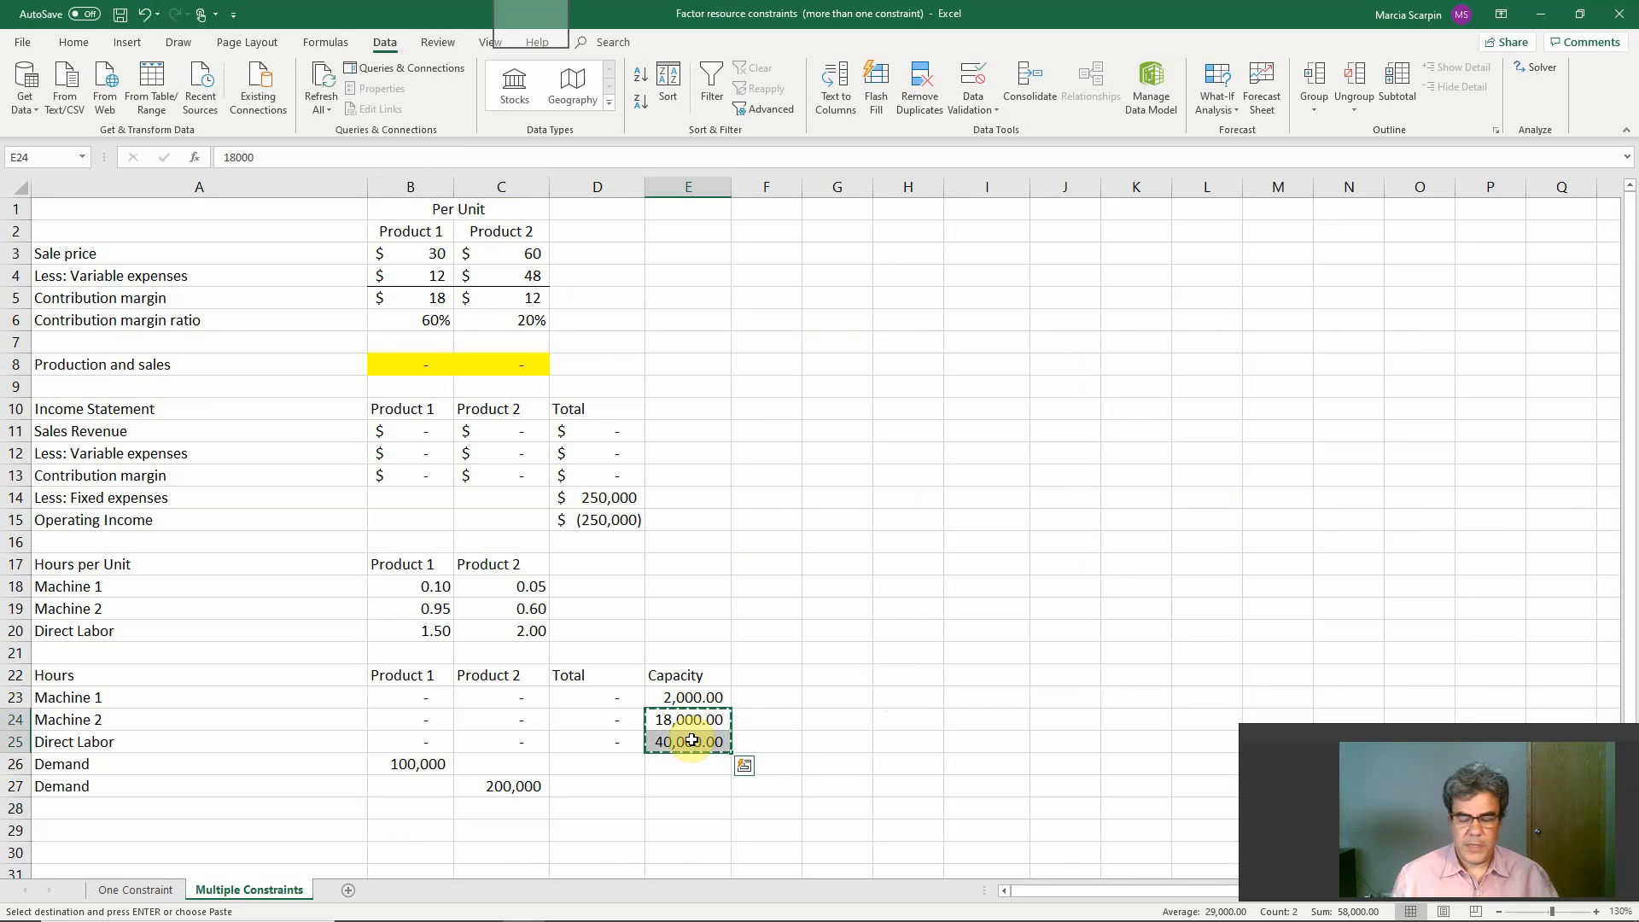
key(Right)
key(Right)
key(Return)
key(Left)
key(Left)
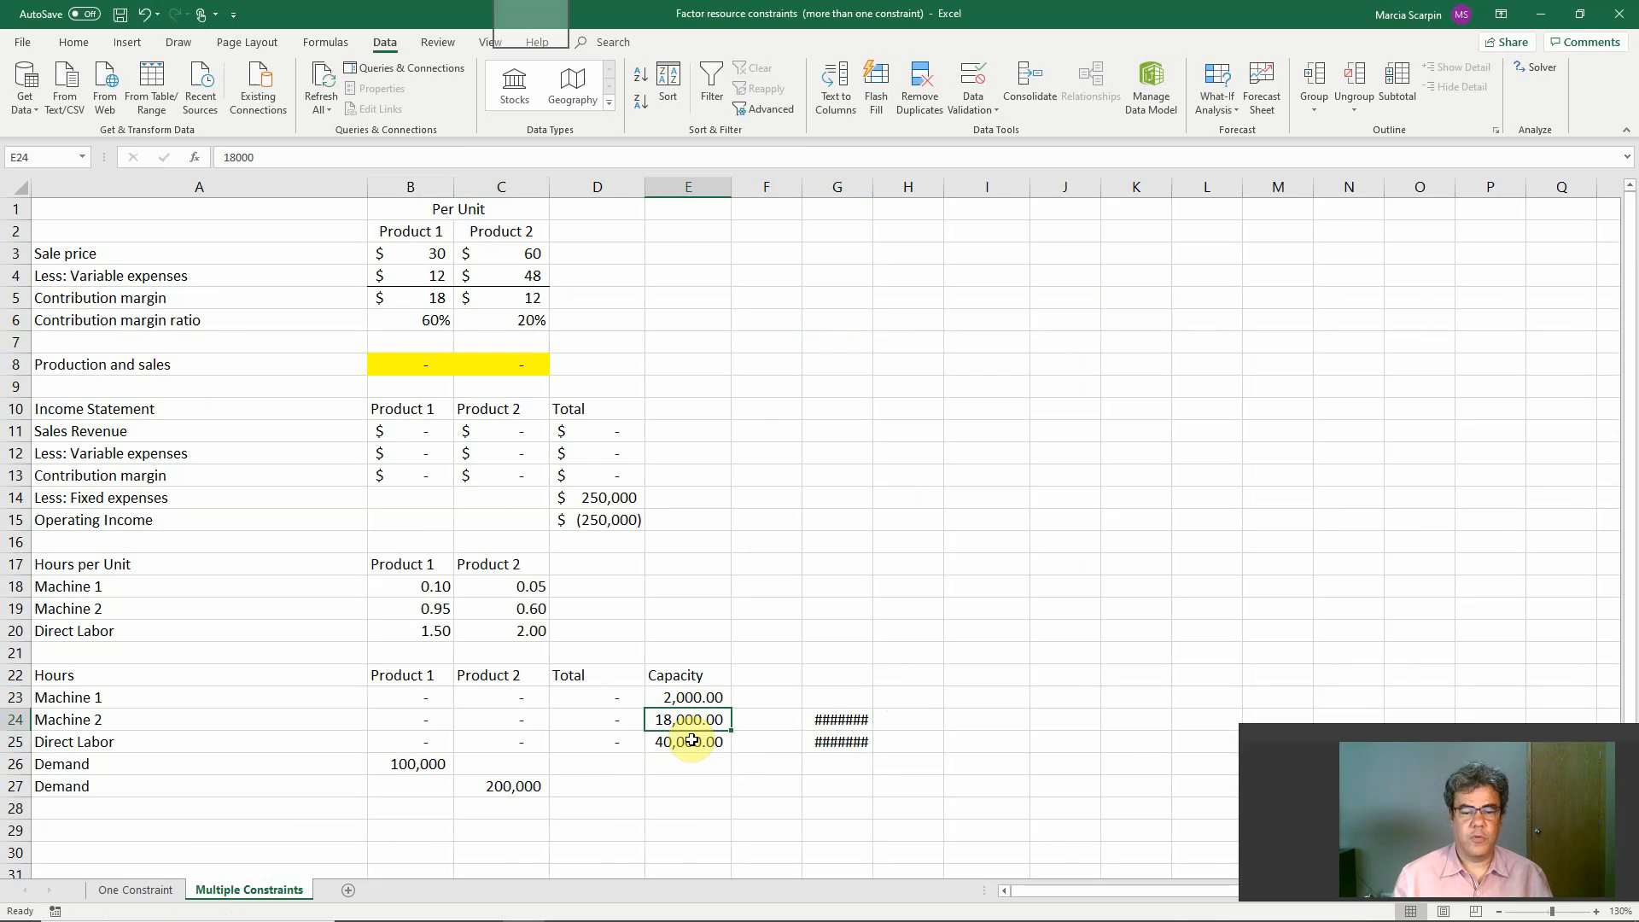
Set the Machine 2 capacity in E24 to 180,000 hours and the Direct Labor capacity in E25 to 400,000 hours
key(F2)
text(0)
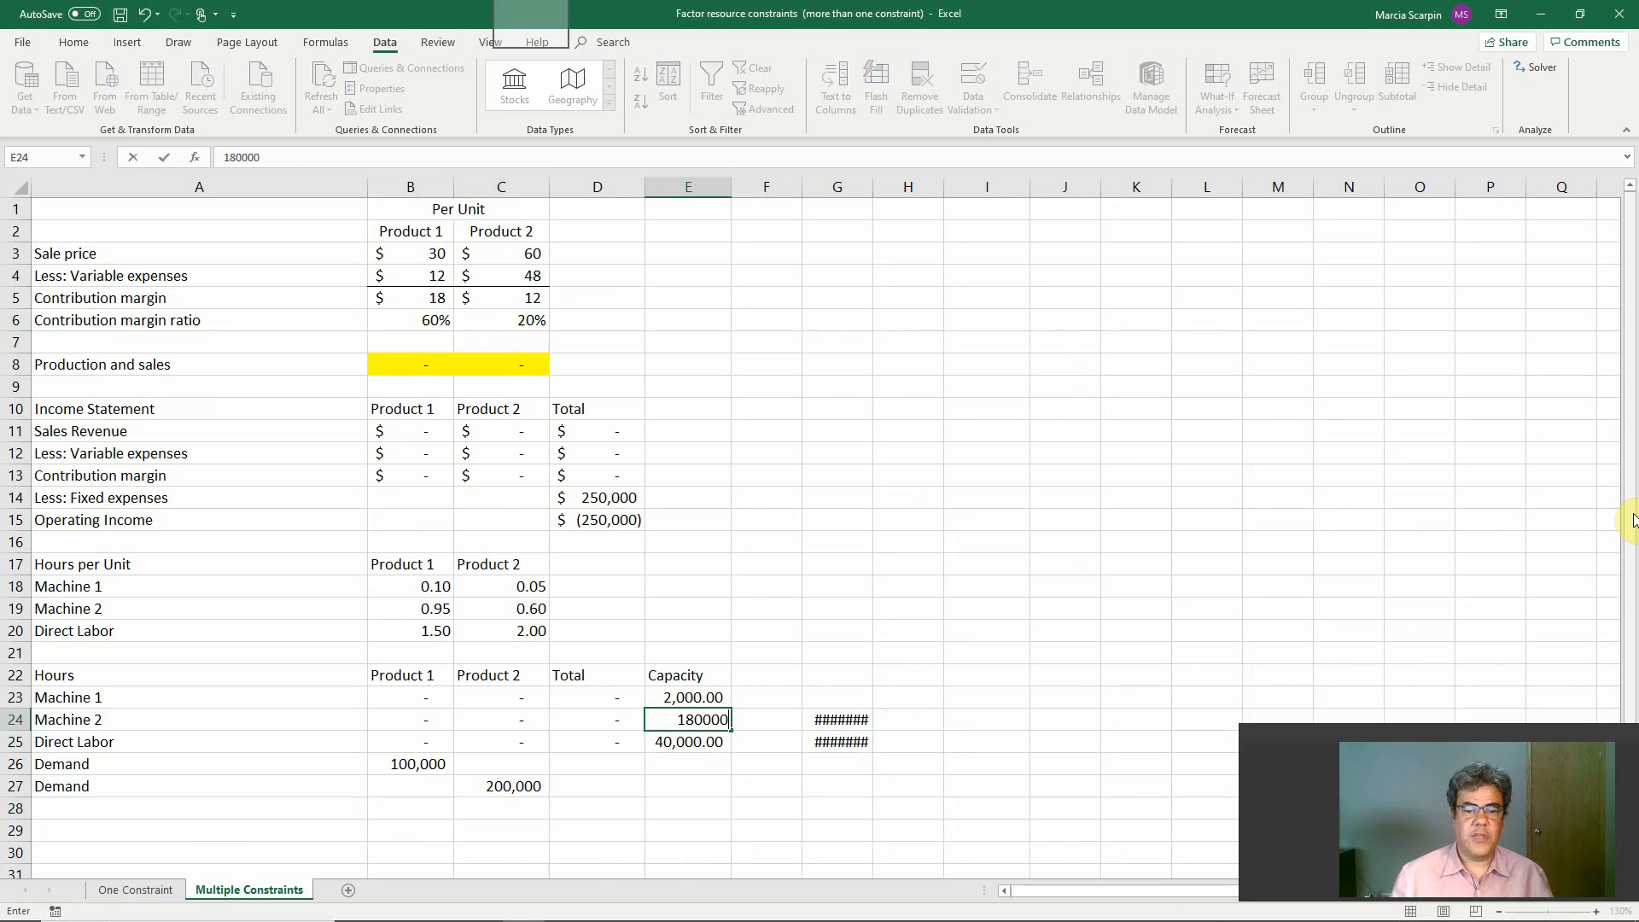
key(Return)
text(400,00)
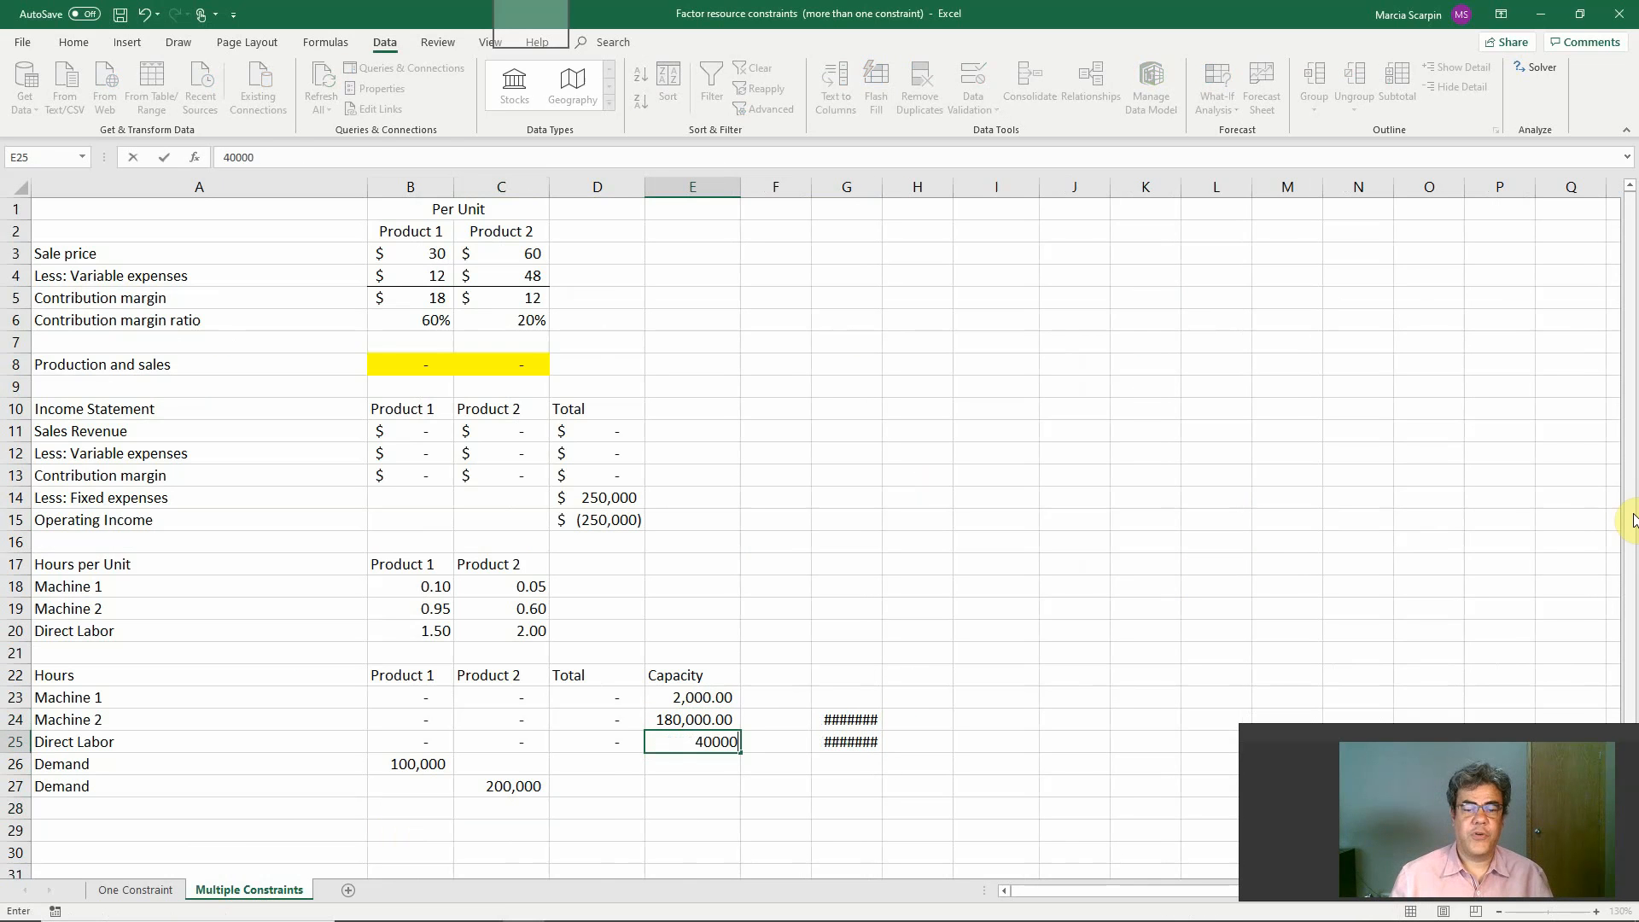
text(0)
key(Return)
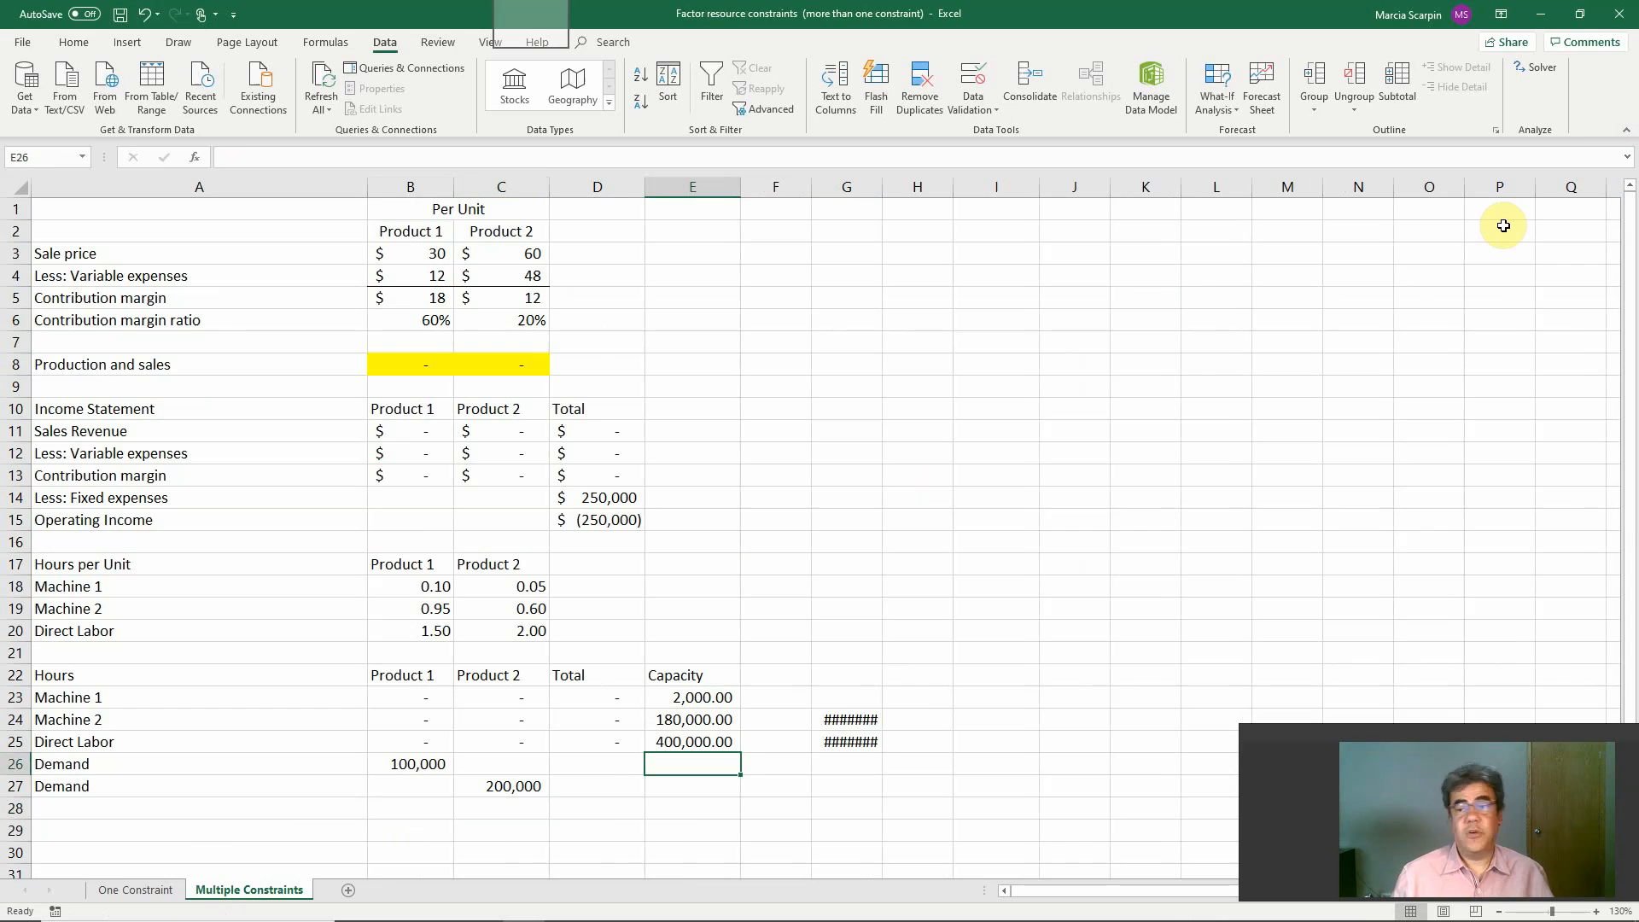
Solve the model with the enlarged capacities and demands, and keep the Solver solution
click(1536, 73)
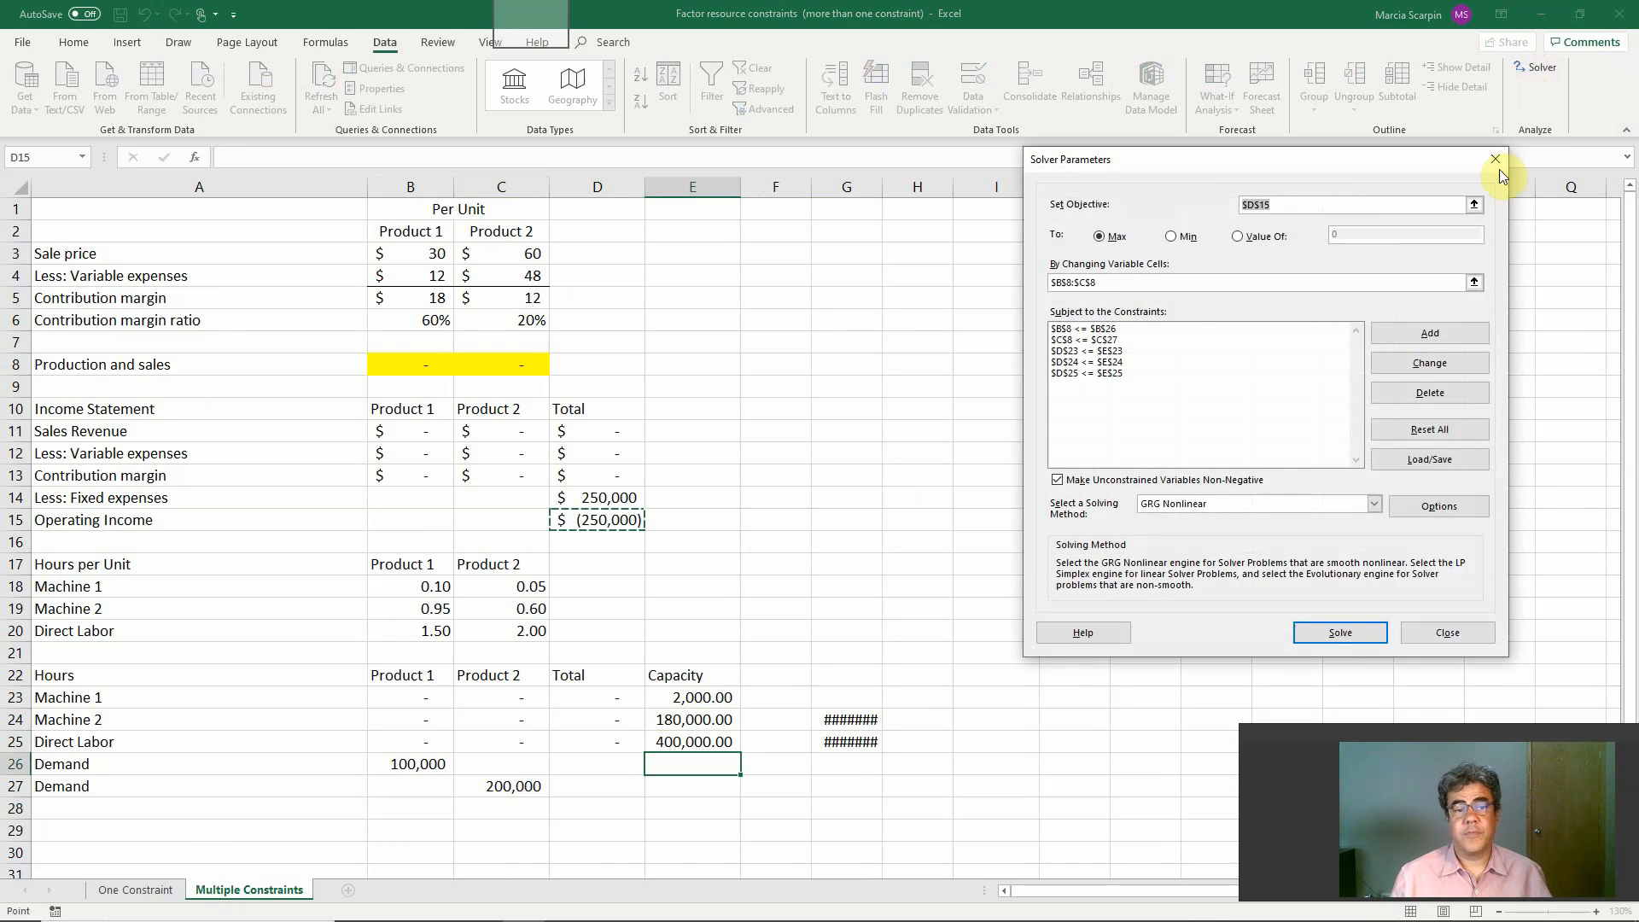
click(1352, 634)
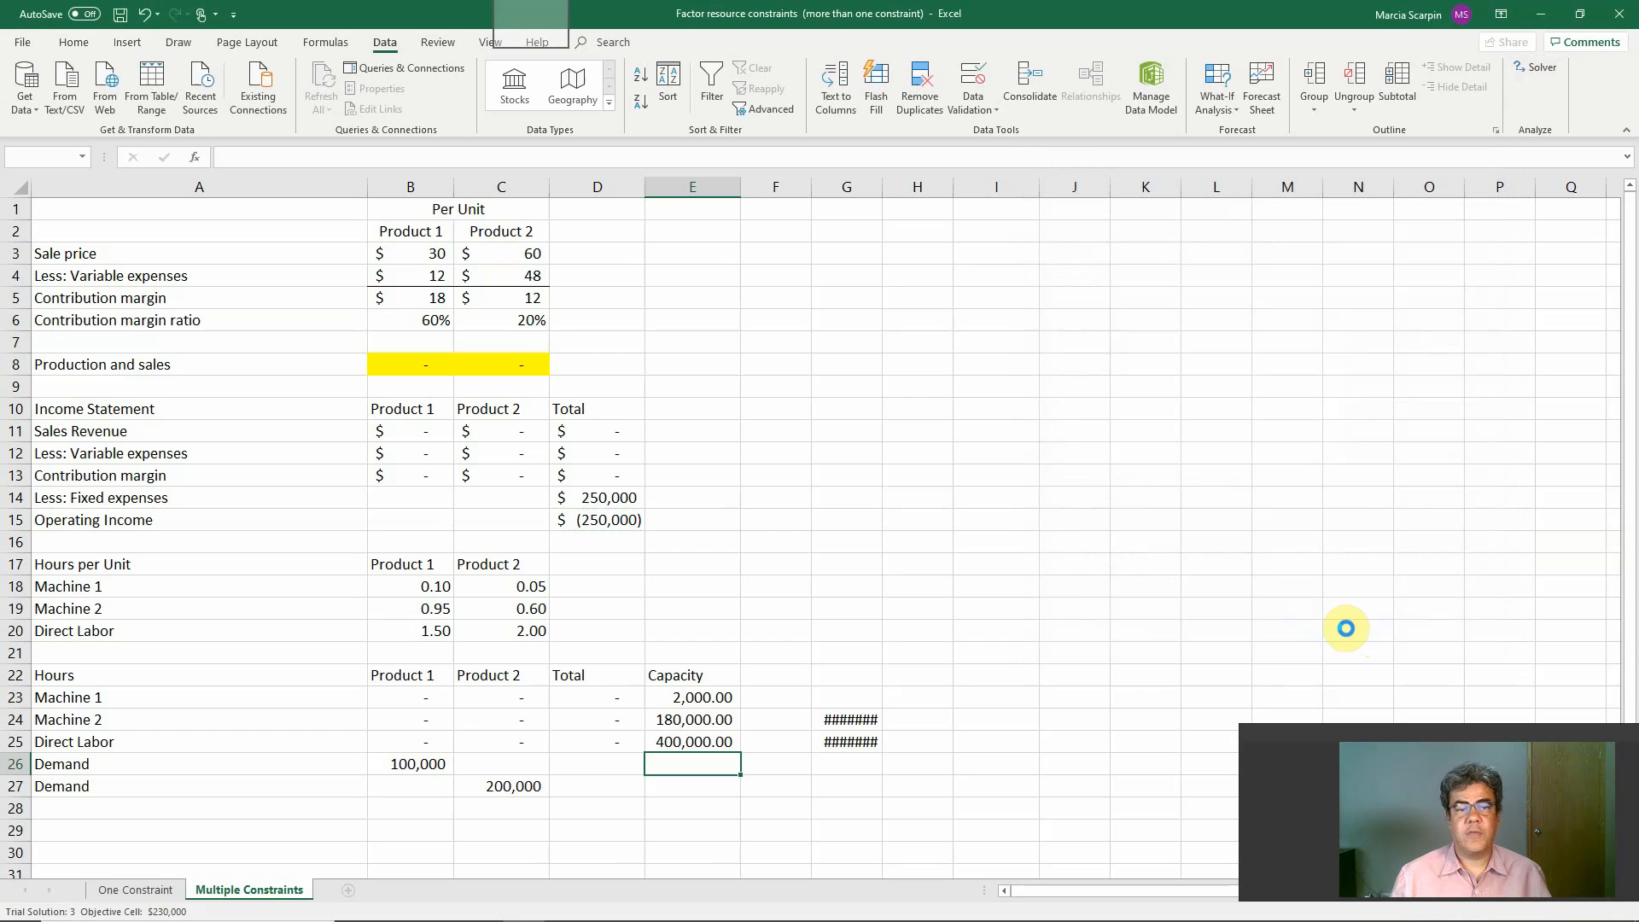
click(644, 506)
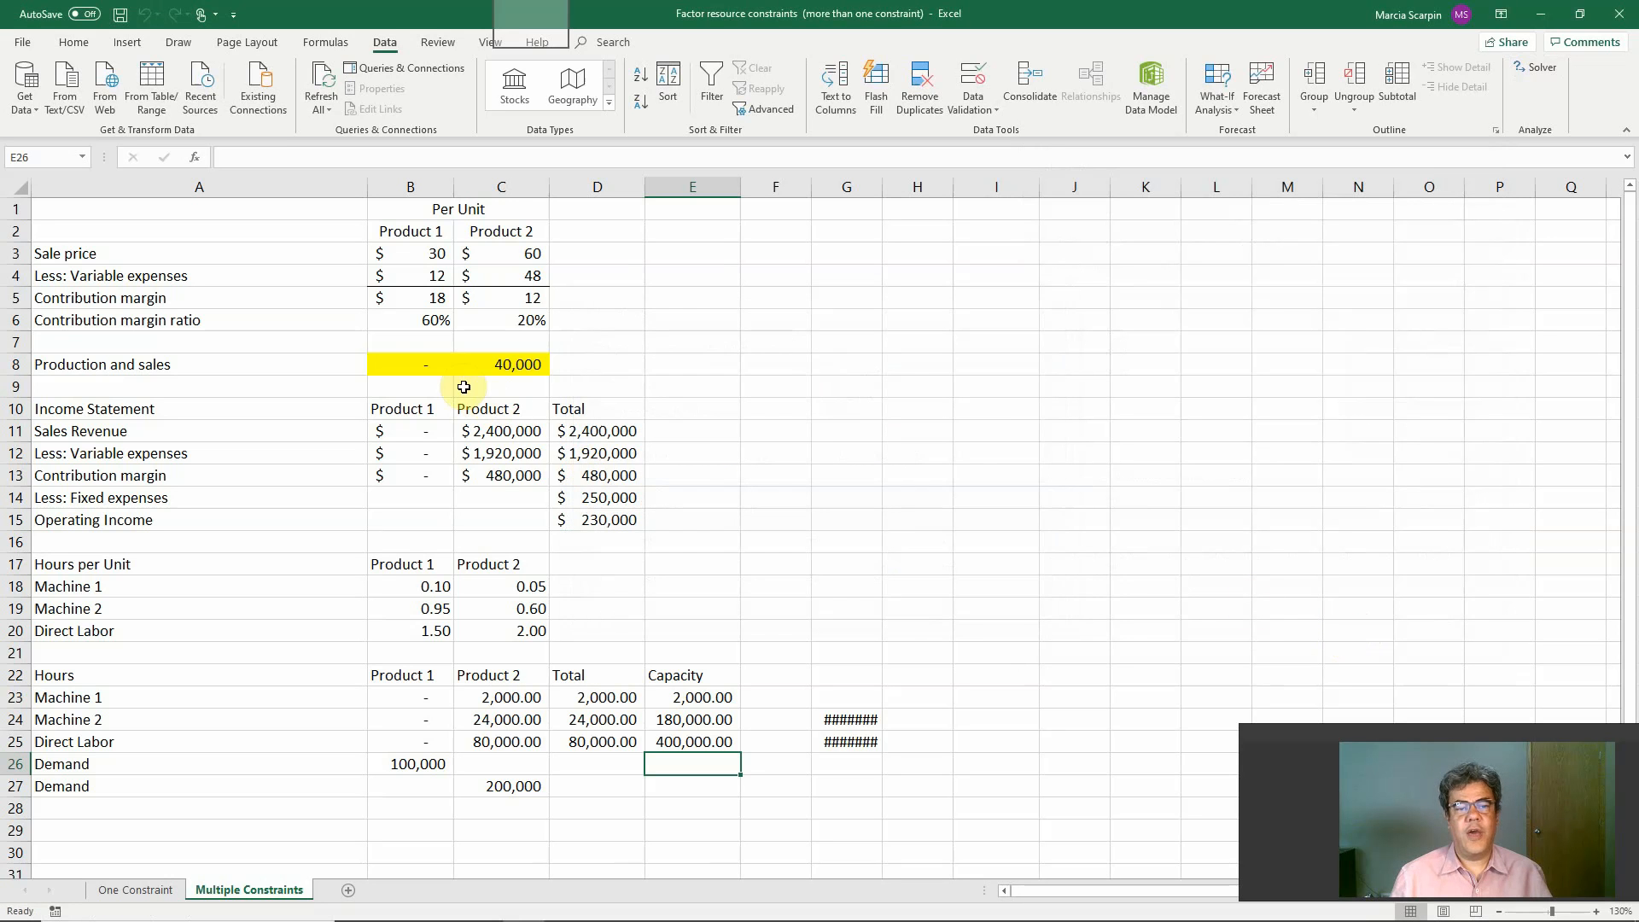
On the One Constraint sheet, check Product 2's total contribution margin in C16 and set Product 1's available capacity in F15 to 0
click(136, 890)
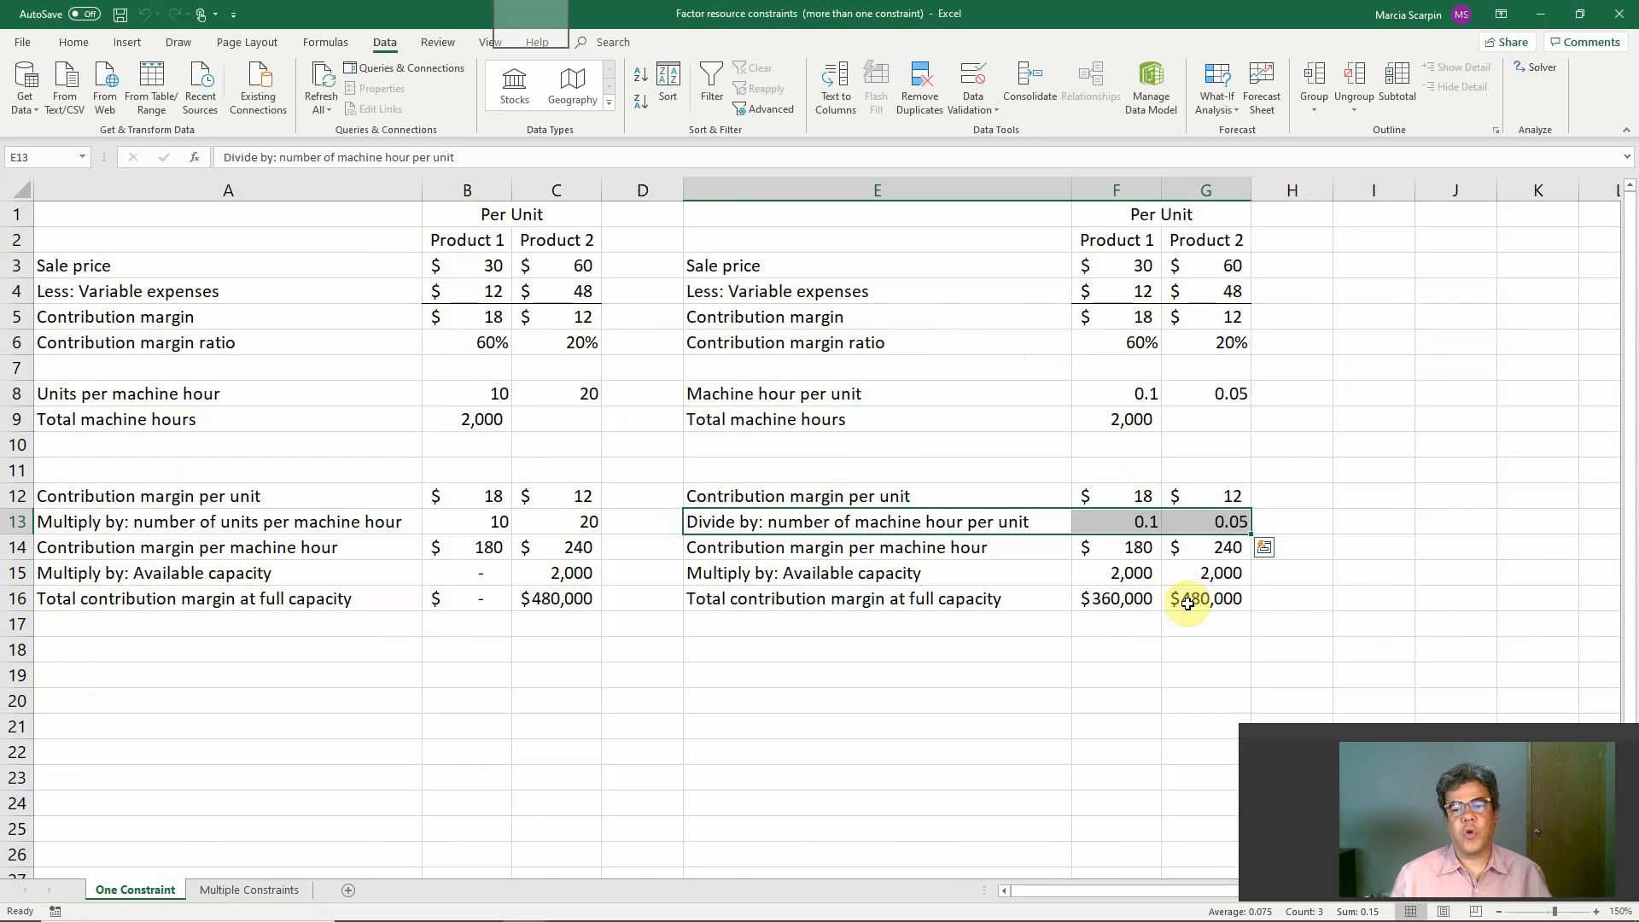
click(559, 599)
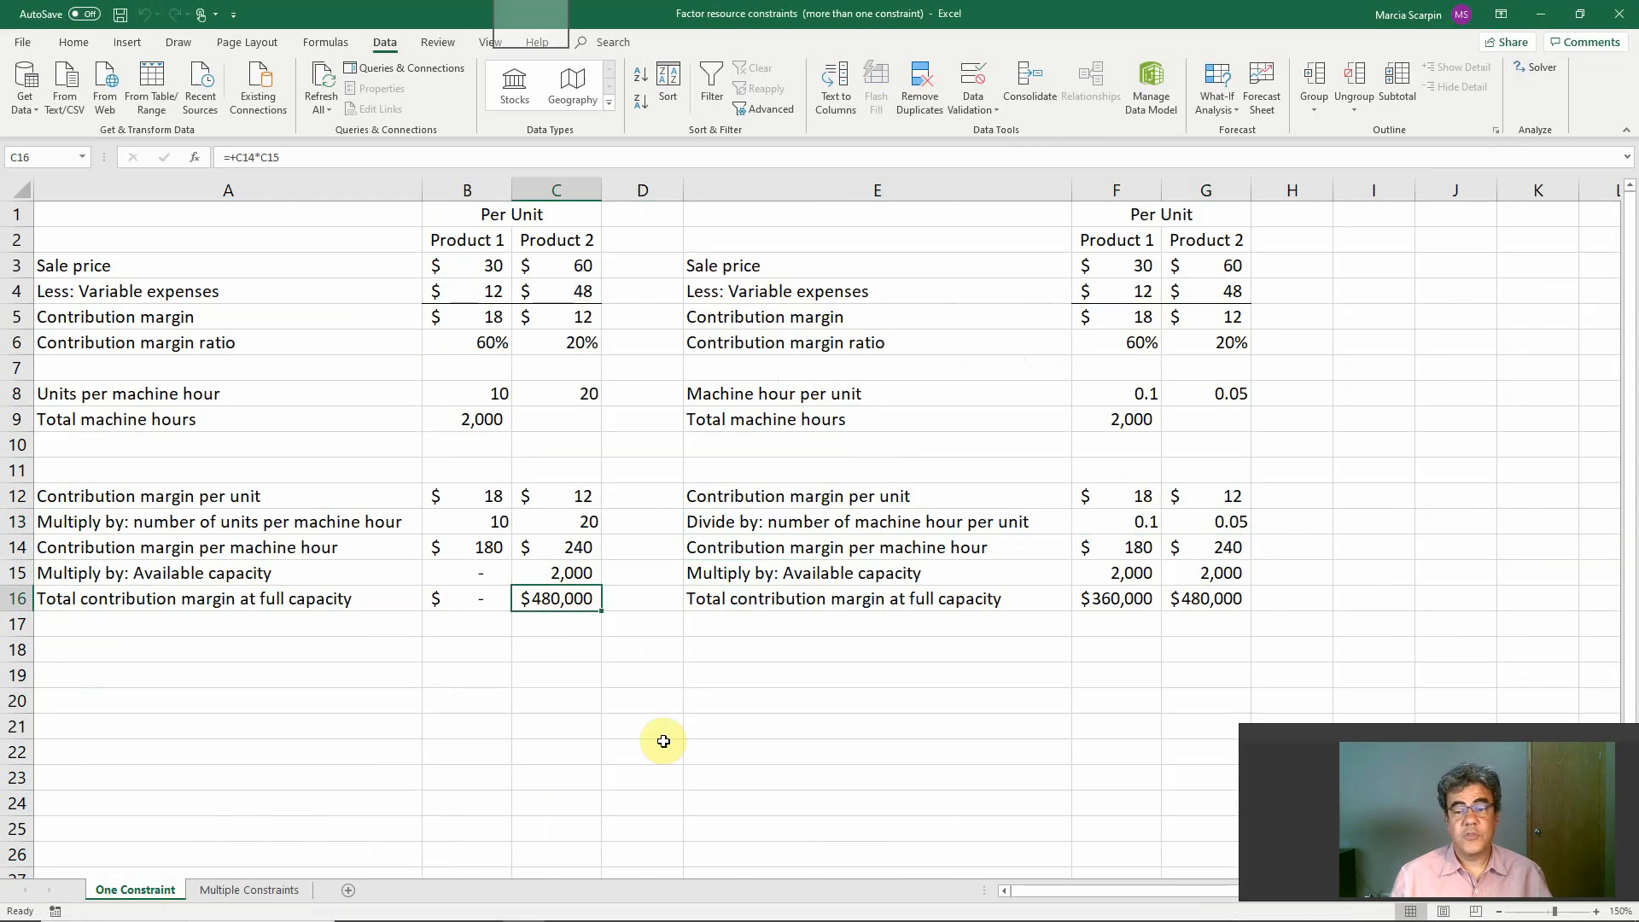
click(1157, 573)
key(Delete)
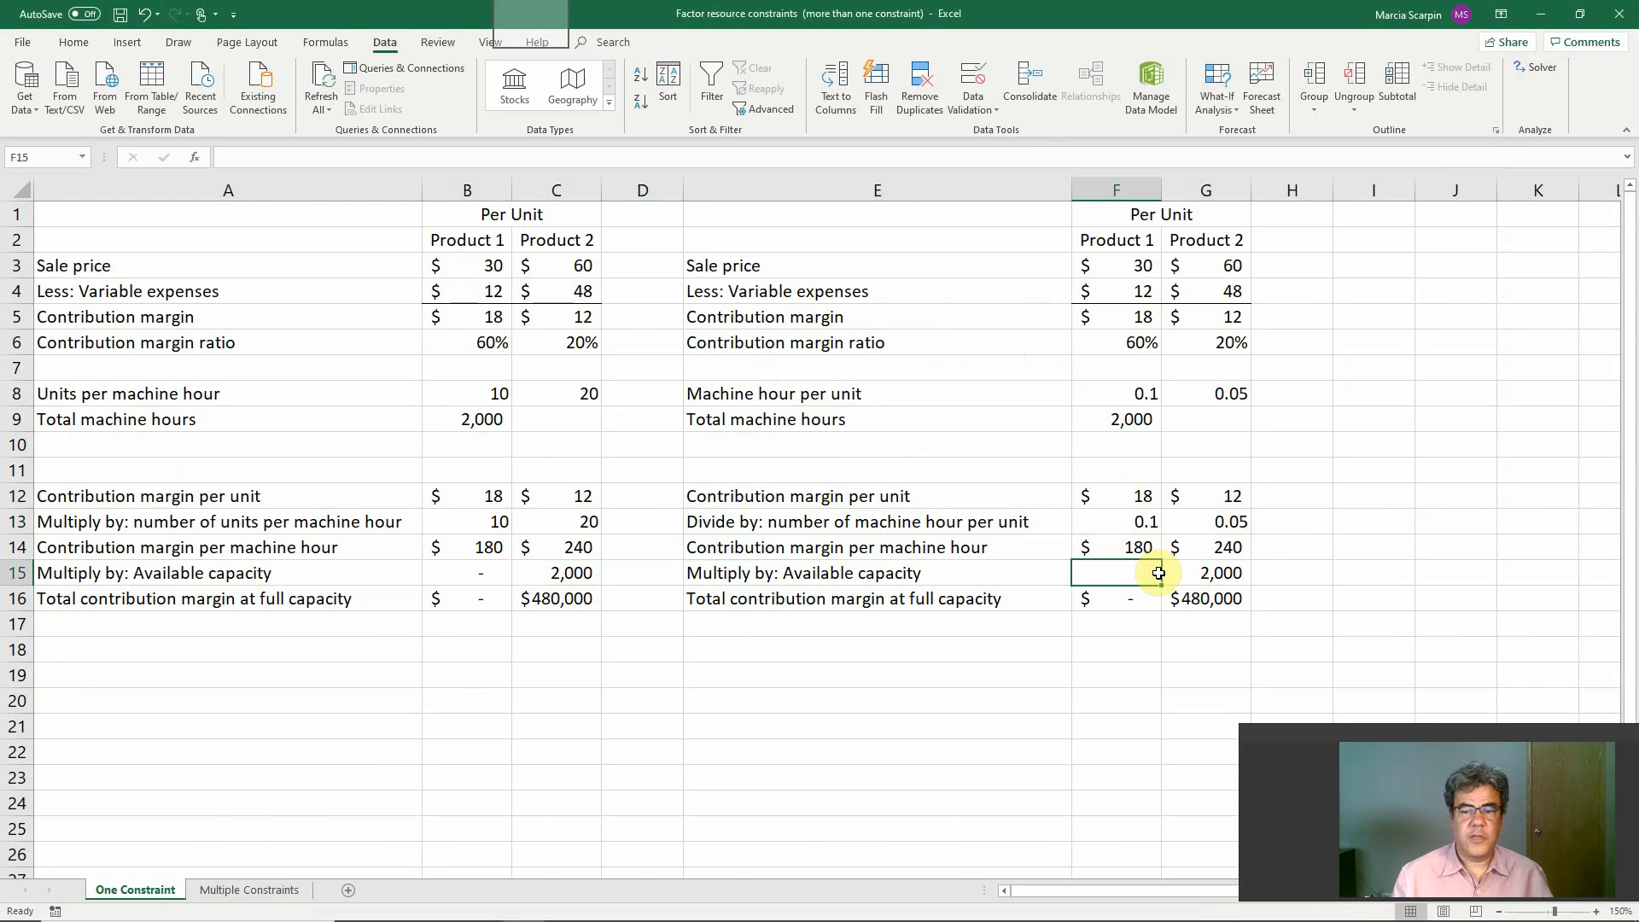
text(0)
key(Return)
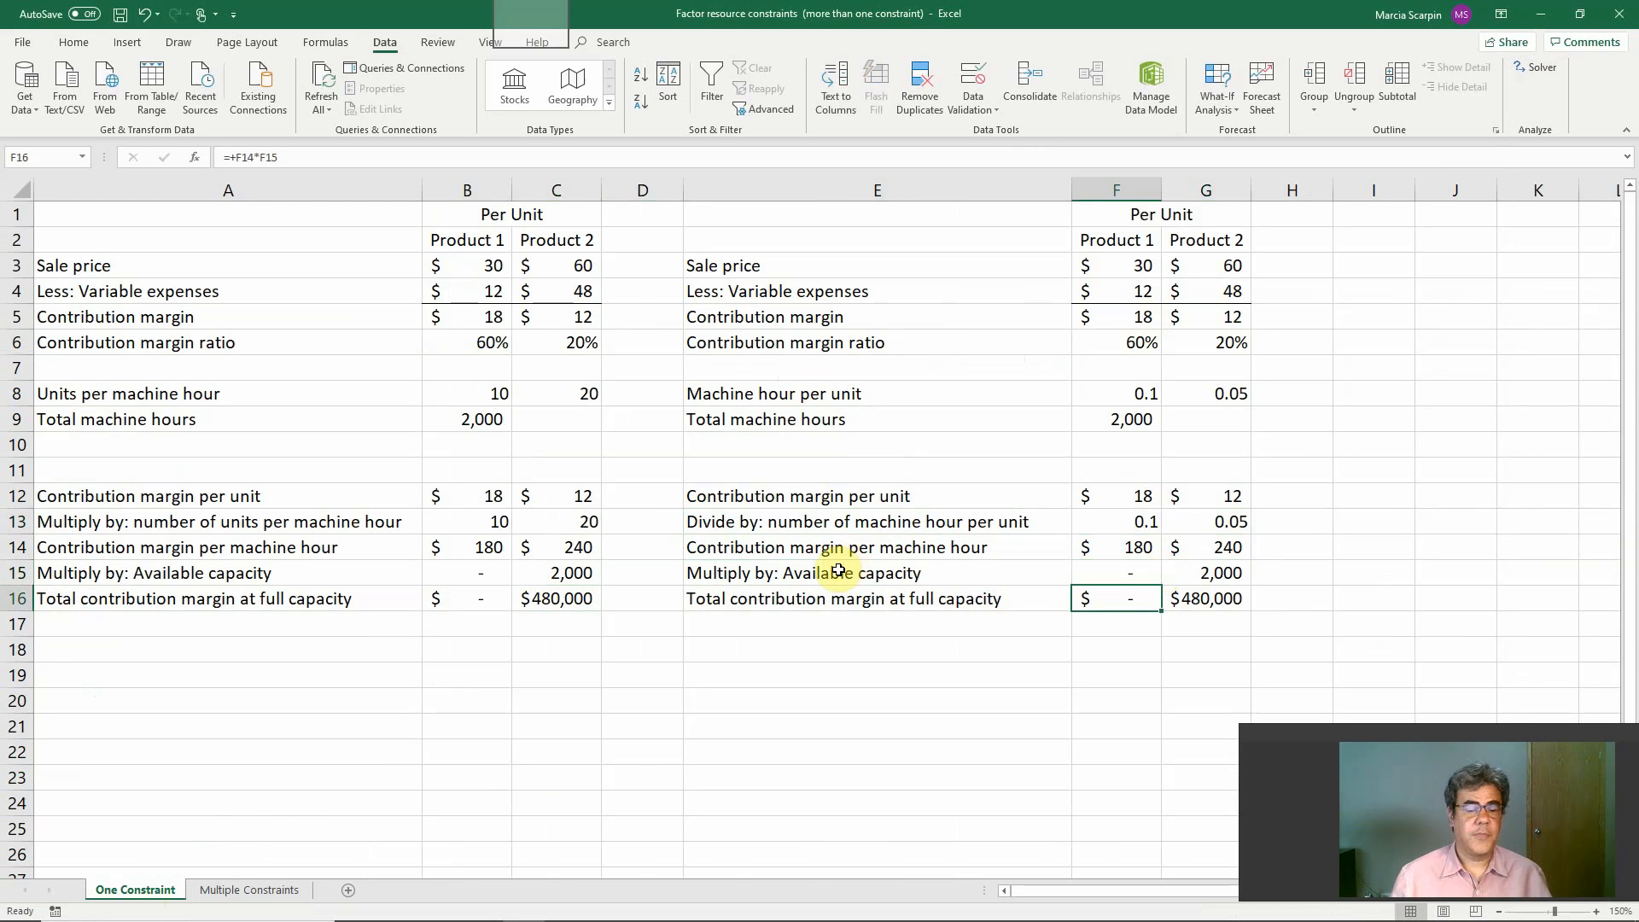
On the Multiple Constraints sheet, restore the Machine 2 and Direct Labor capacities in E24:E25 from the backup copies in G24:G25
click(250, 890)
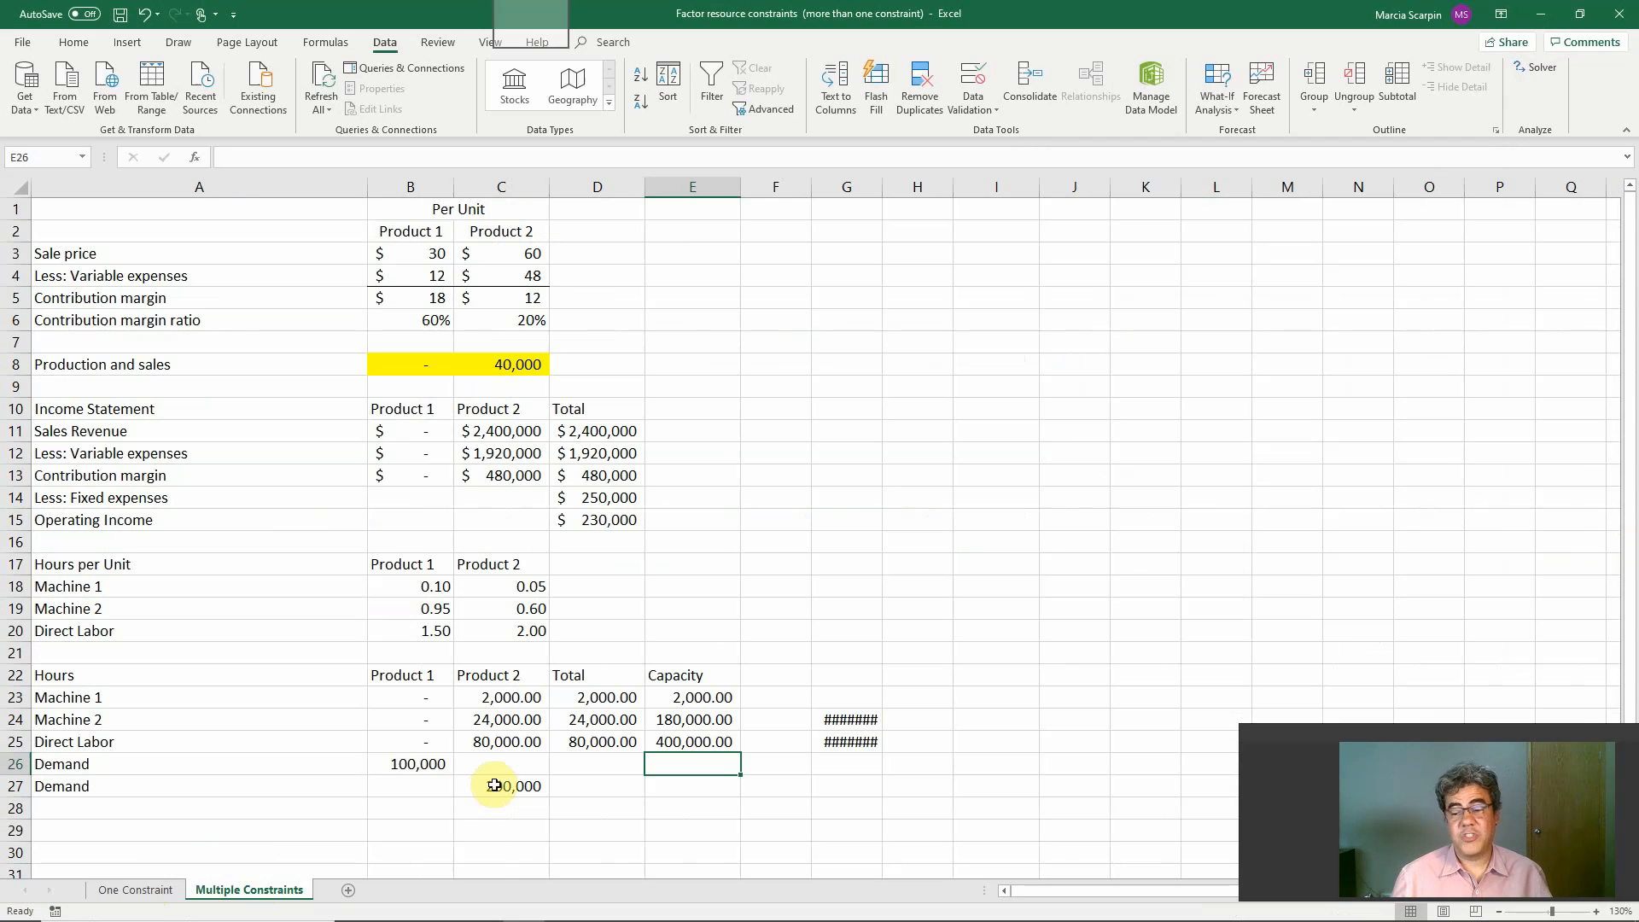
drag(867, 720, 868, 743)
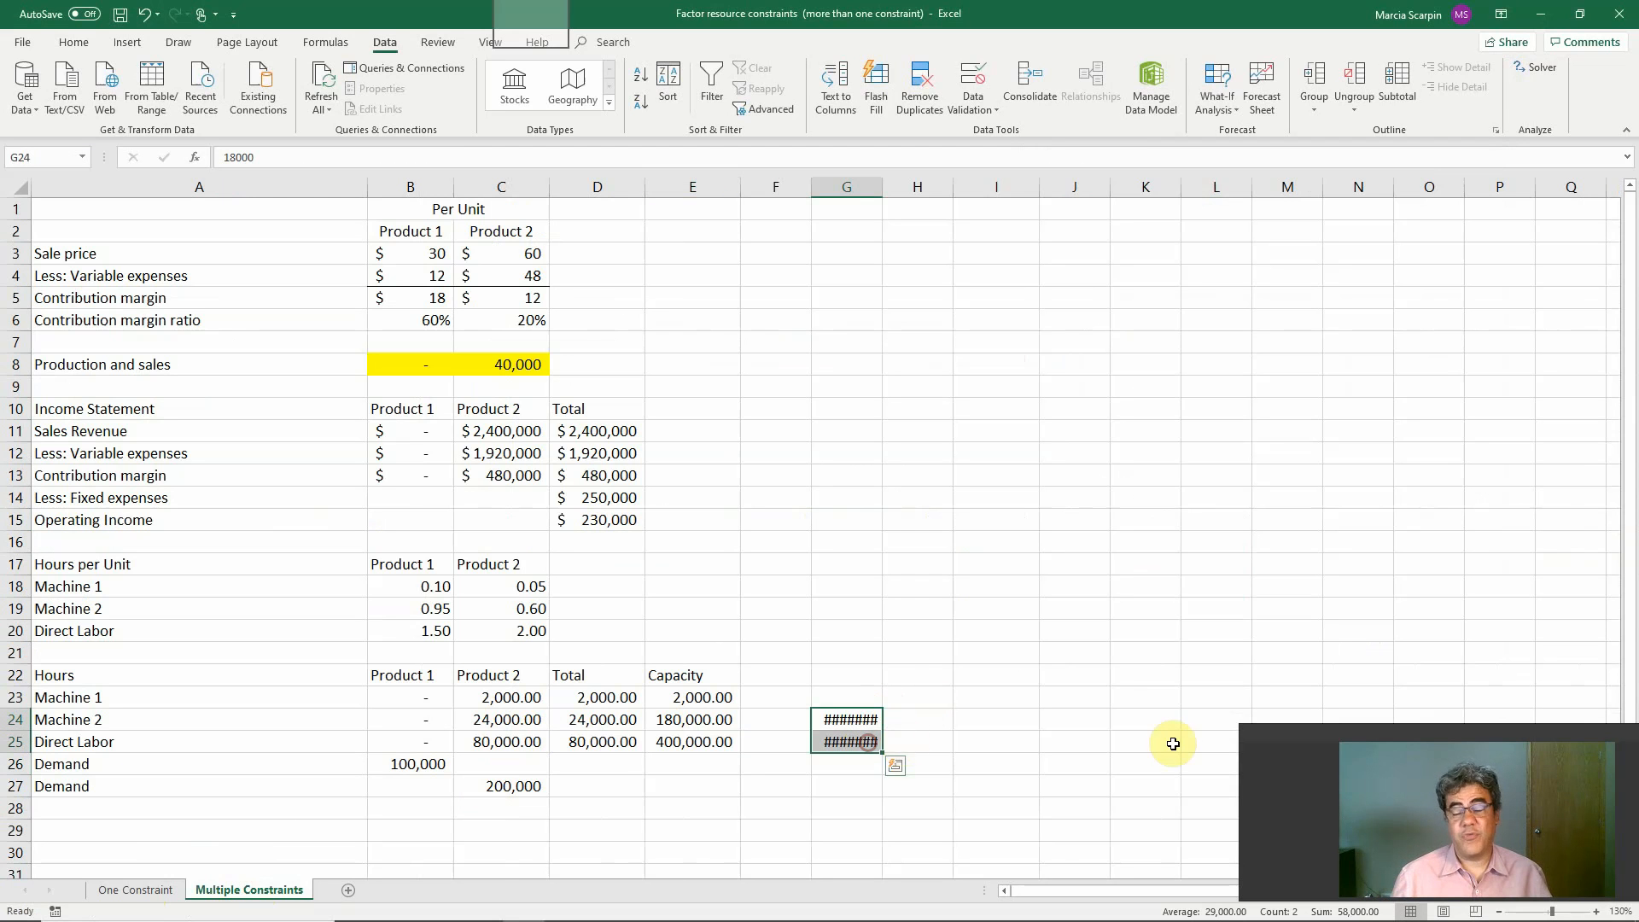
key(ctrl+c)
key(Left)
key(Left)
key(Left)
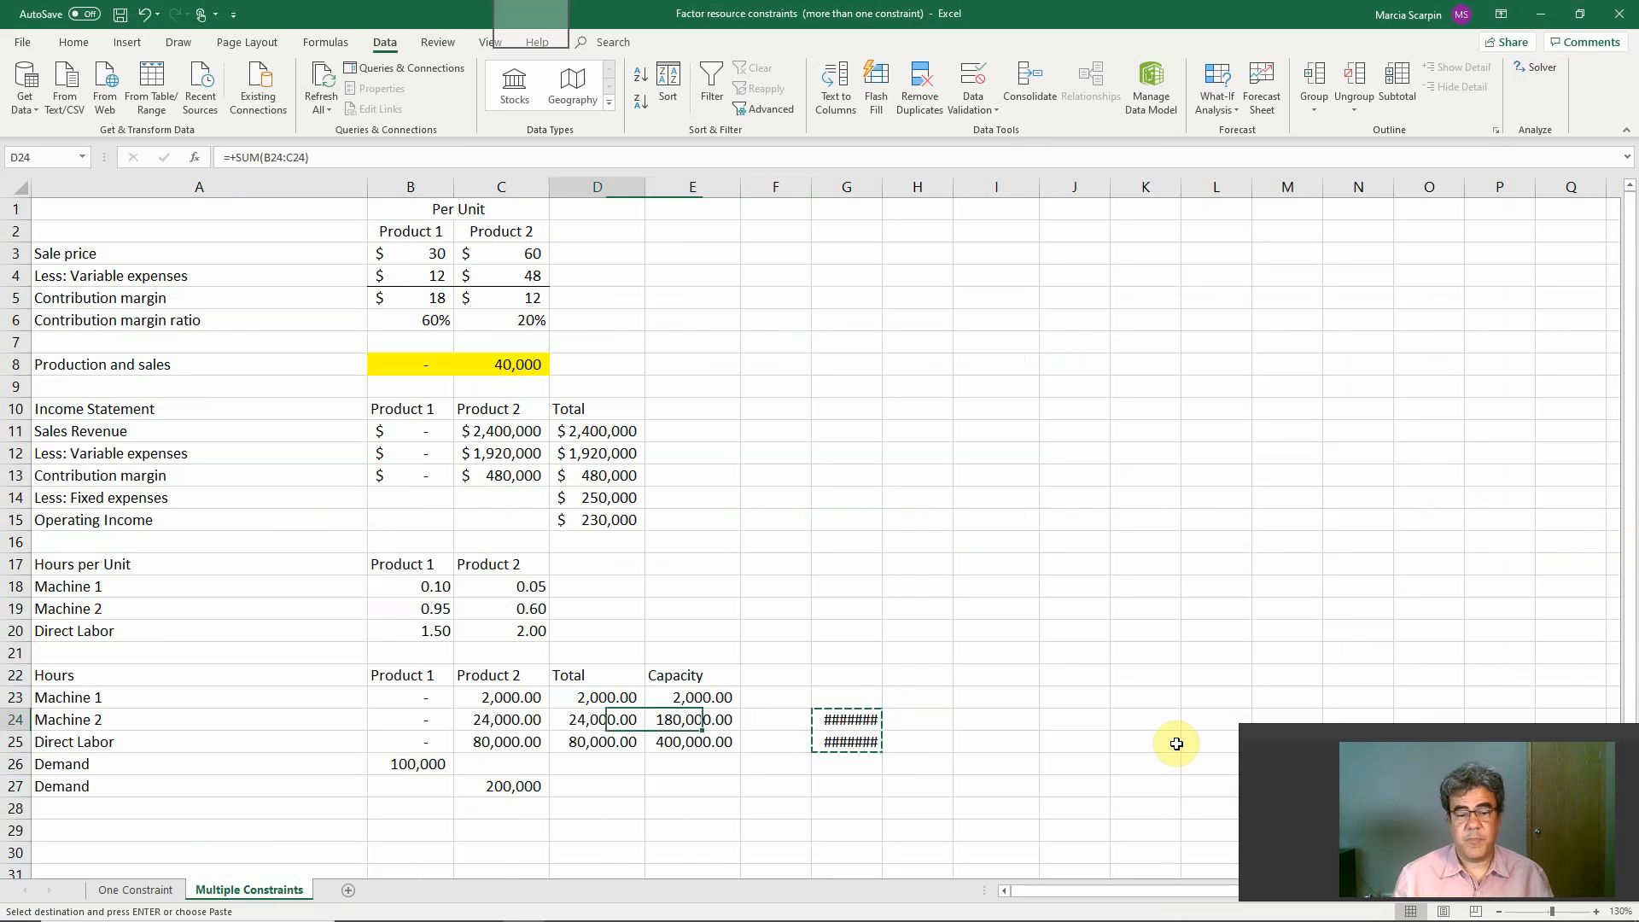
key(Right)
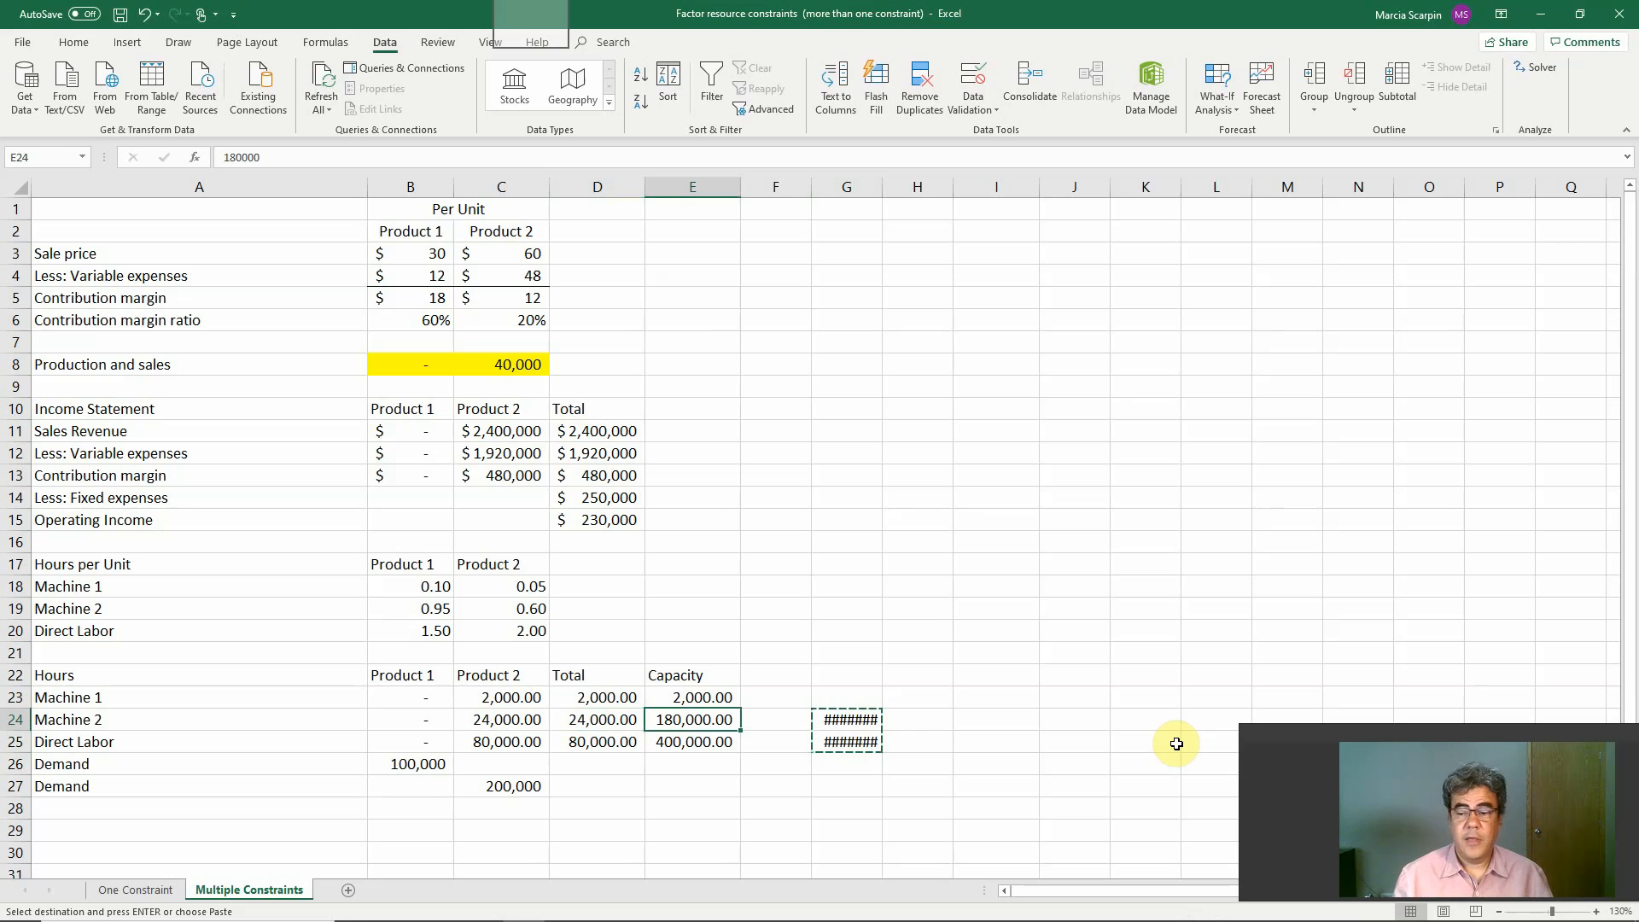
key(shift+Down)
key(ctrl+v)
Delete the backup capacity values in G24 and G25
key(Right)
key(Right)
key(Delete)
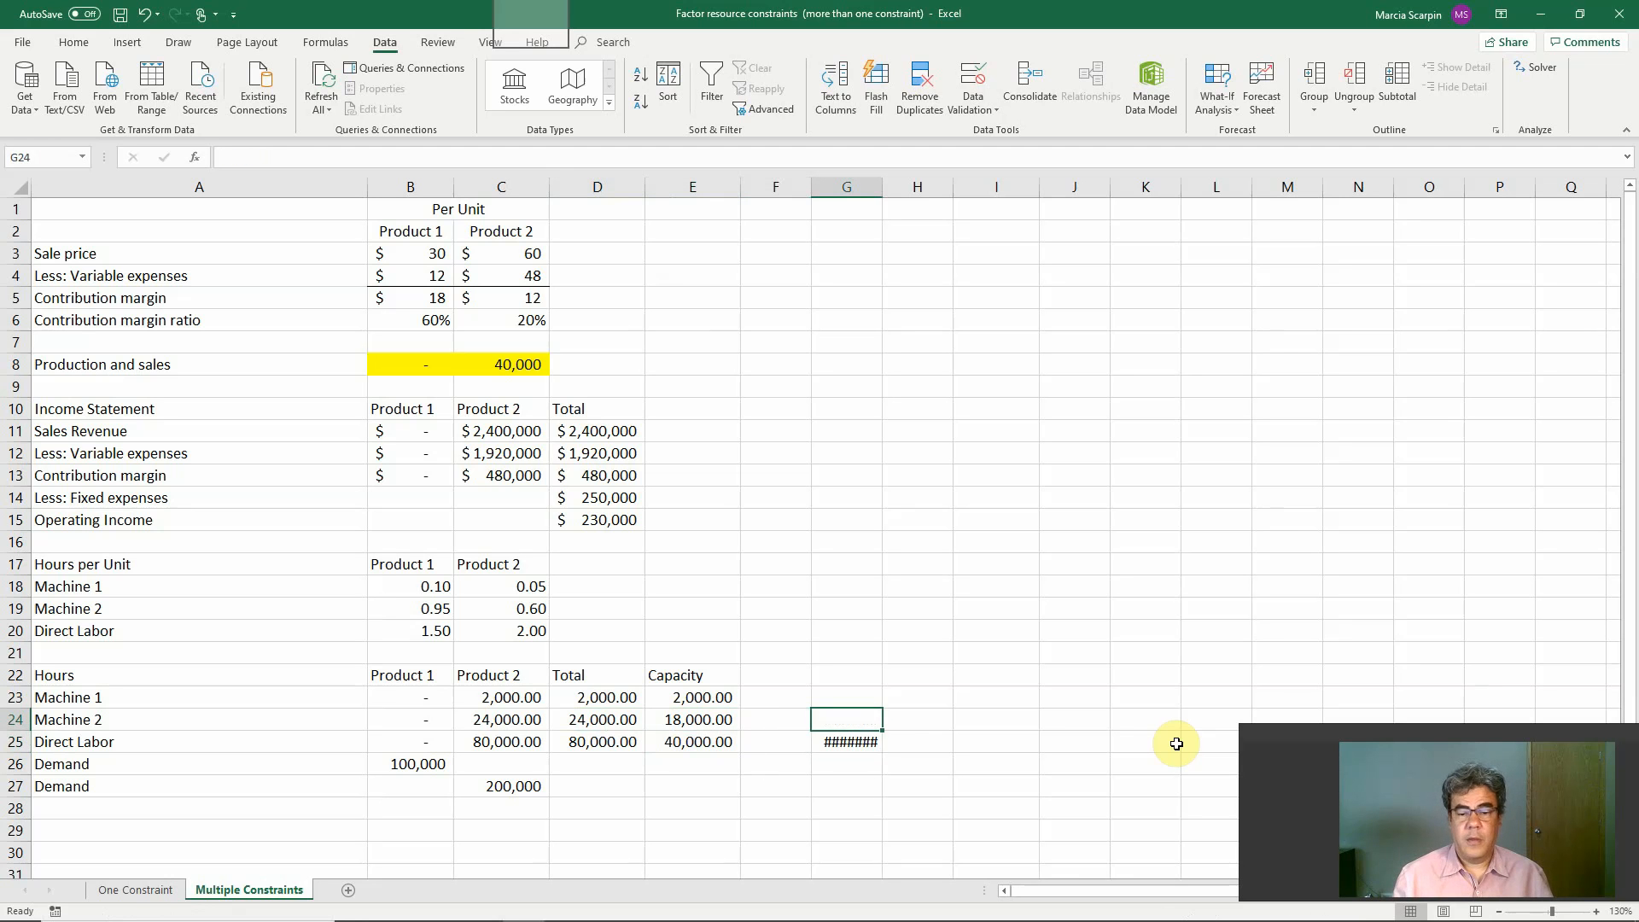
key(Down)
key(Delete)
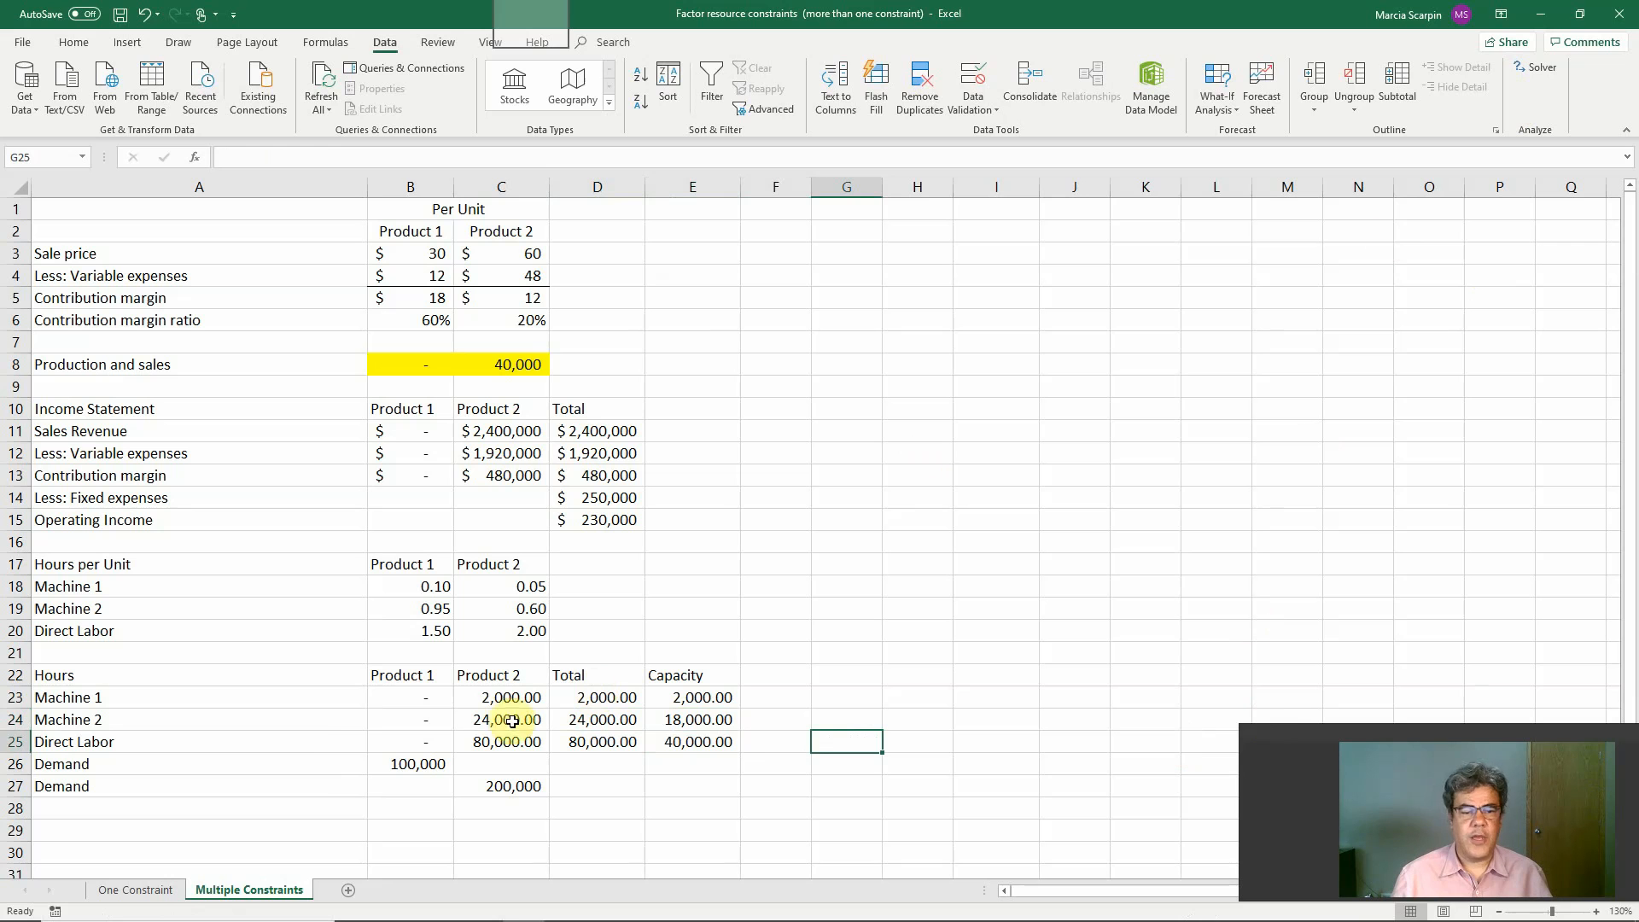
Set Product 1's demand in B26 to 9,000 on the Multiple Constraints sheet
click(392, 762)
text(9)
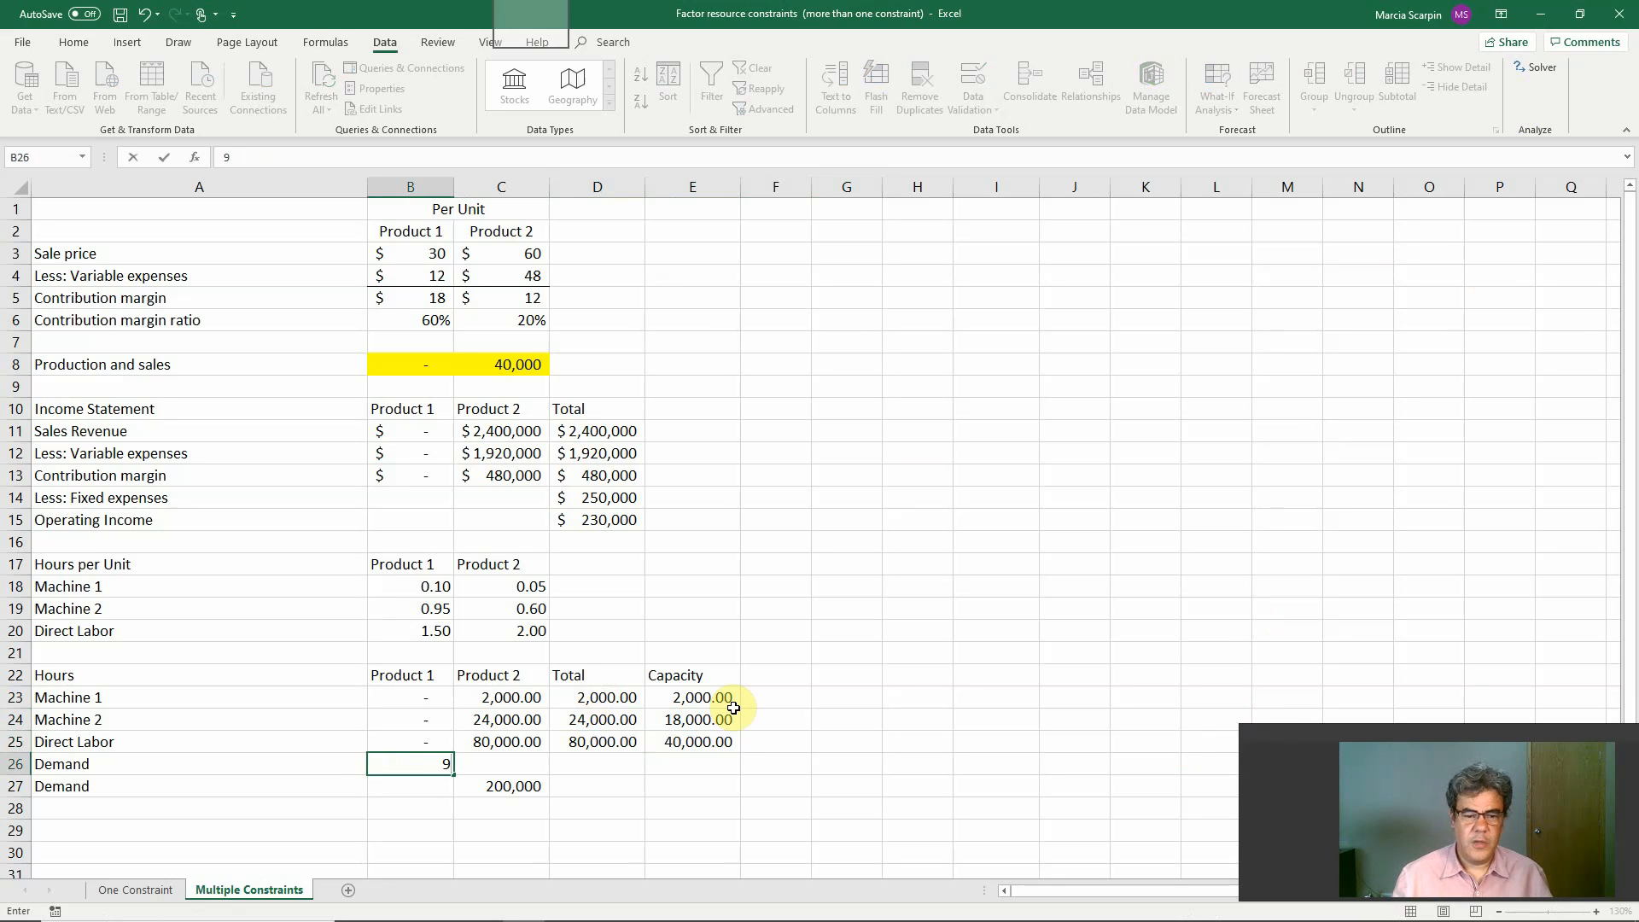
text(,000)
key(ctrl+Return)
key(Right)
key(Down)
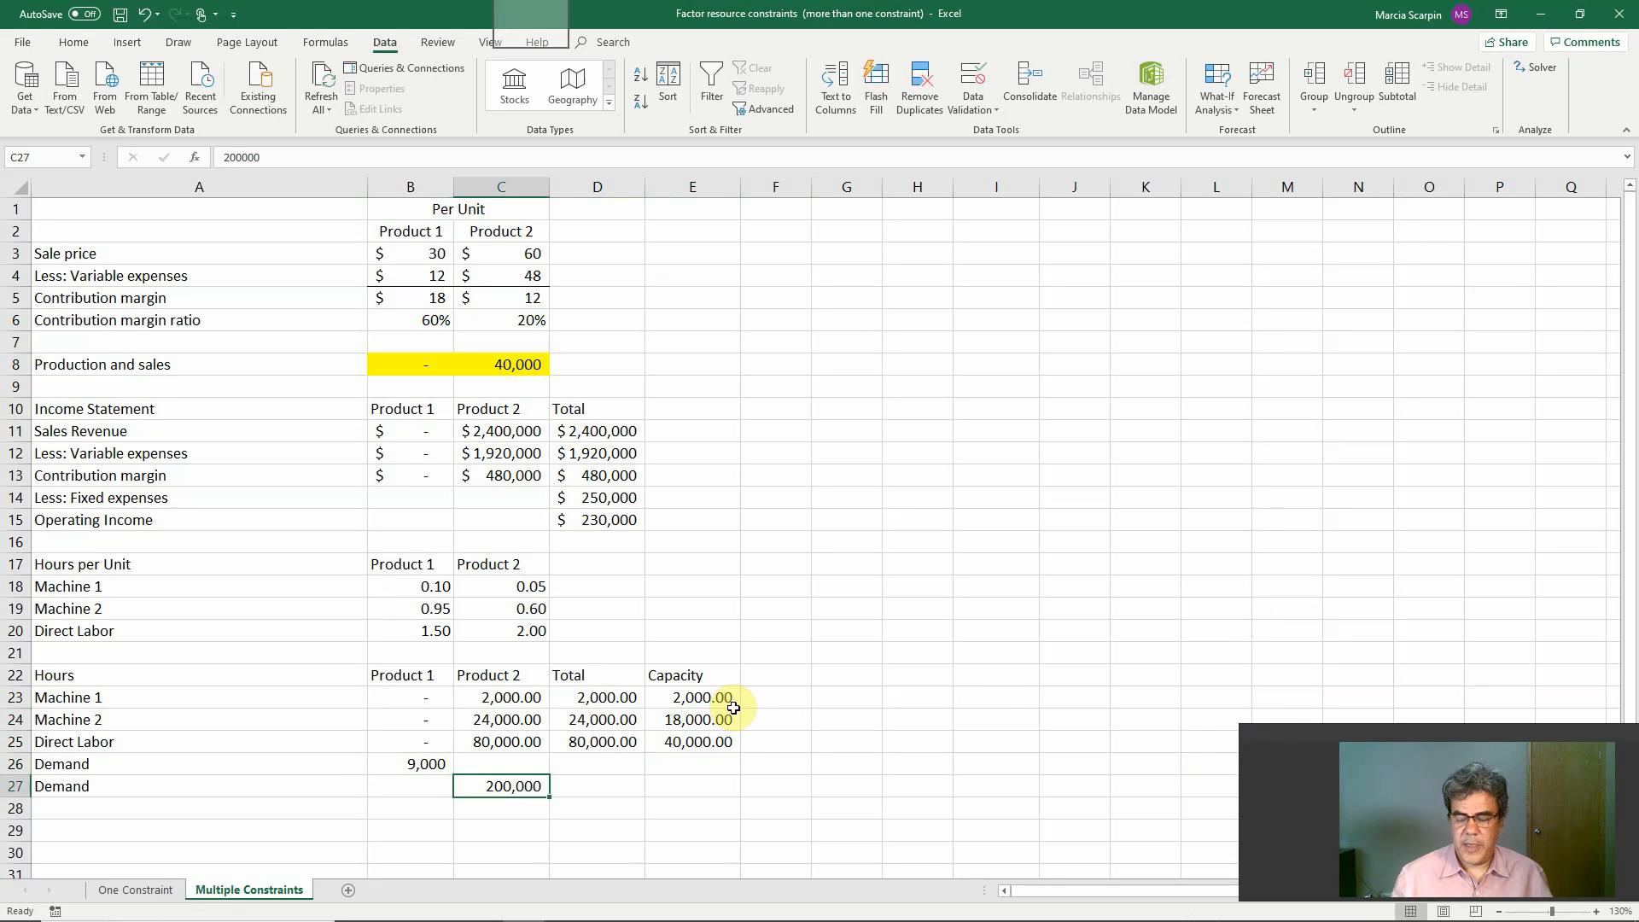
Run Solver with the restored capacities and Product 1's new demand limit, and keep the Solver solution
click(1542, 69)
click(1319, 633)
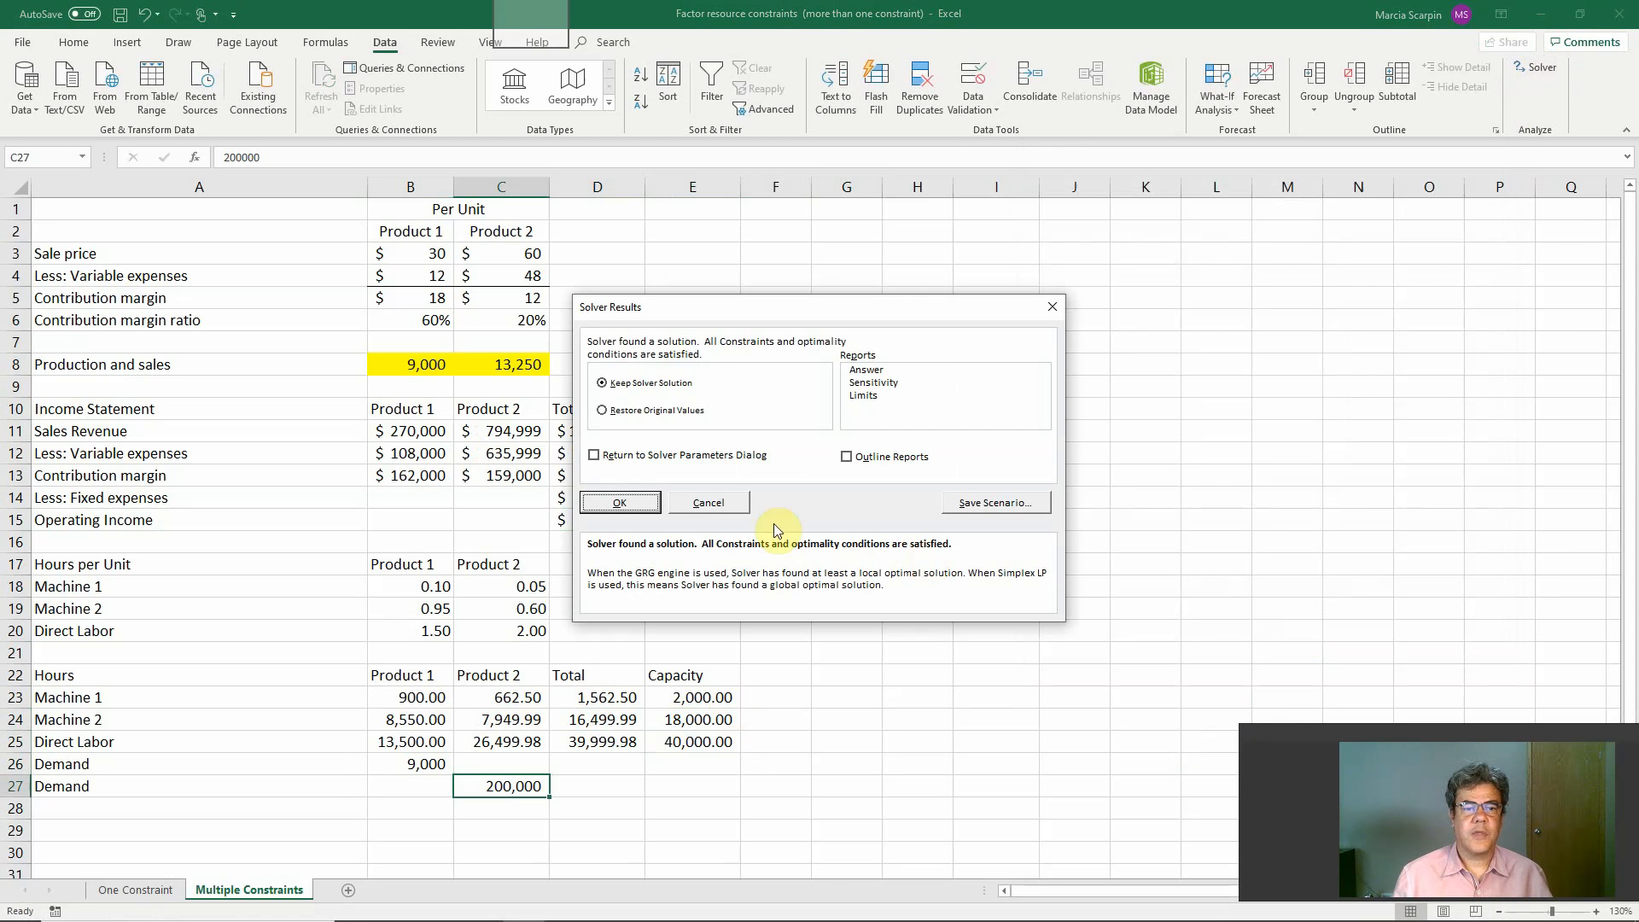
click(622, 503)
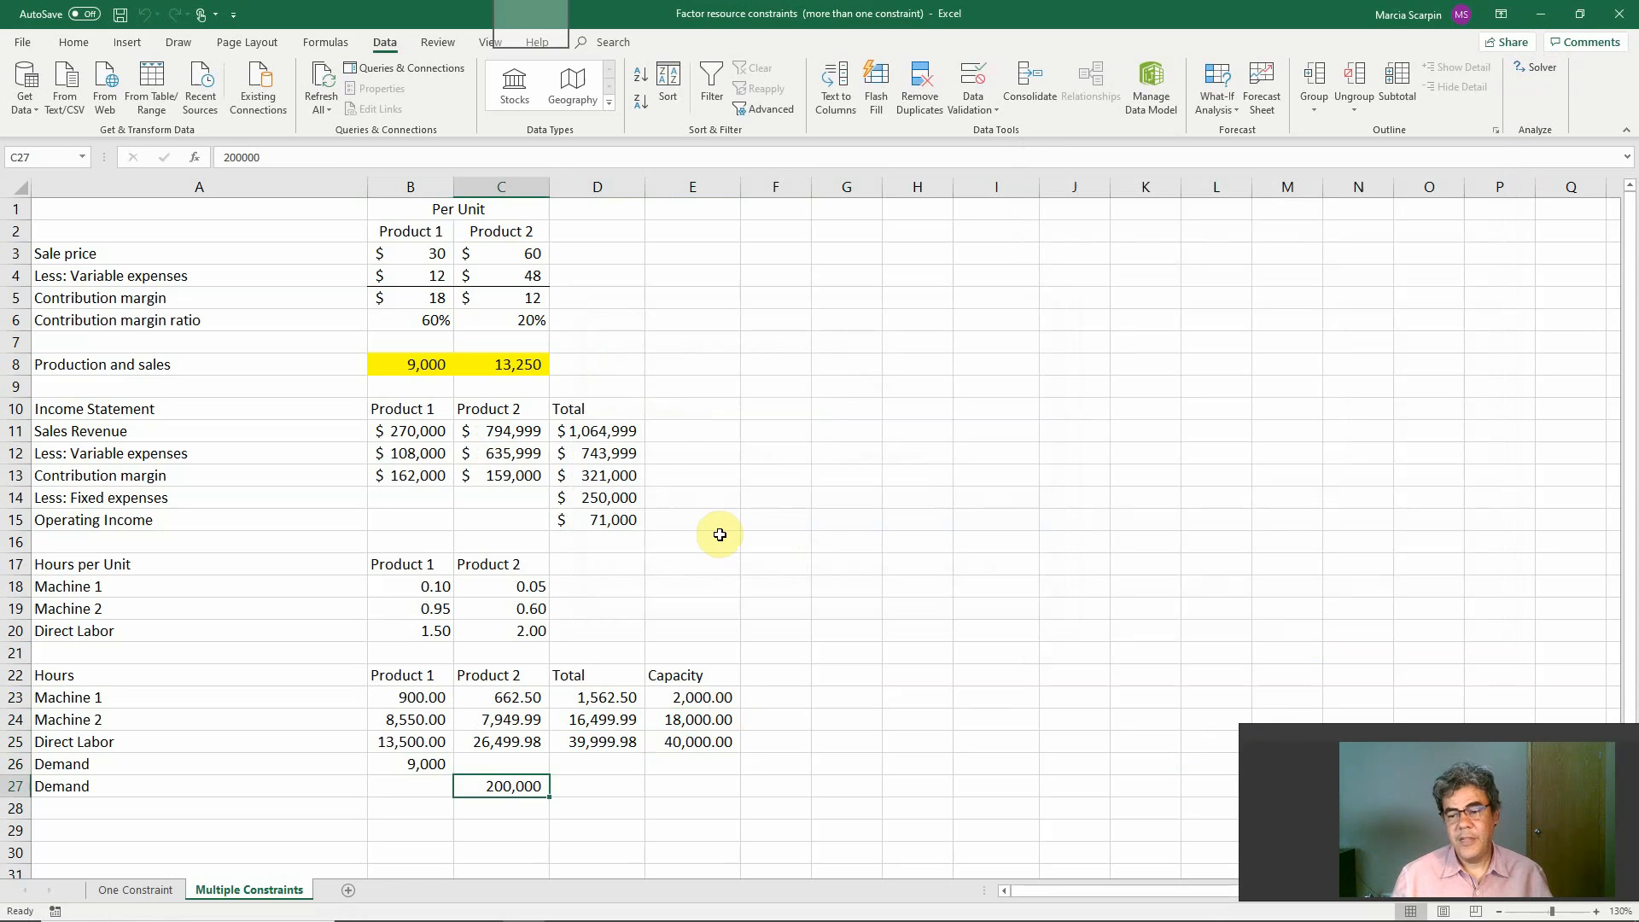
Switch to the PowerPoint slide show and advance to the closing Thank you slide
key(alt+Tab)
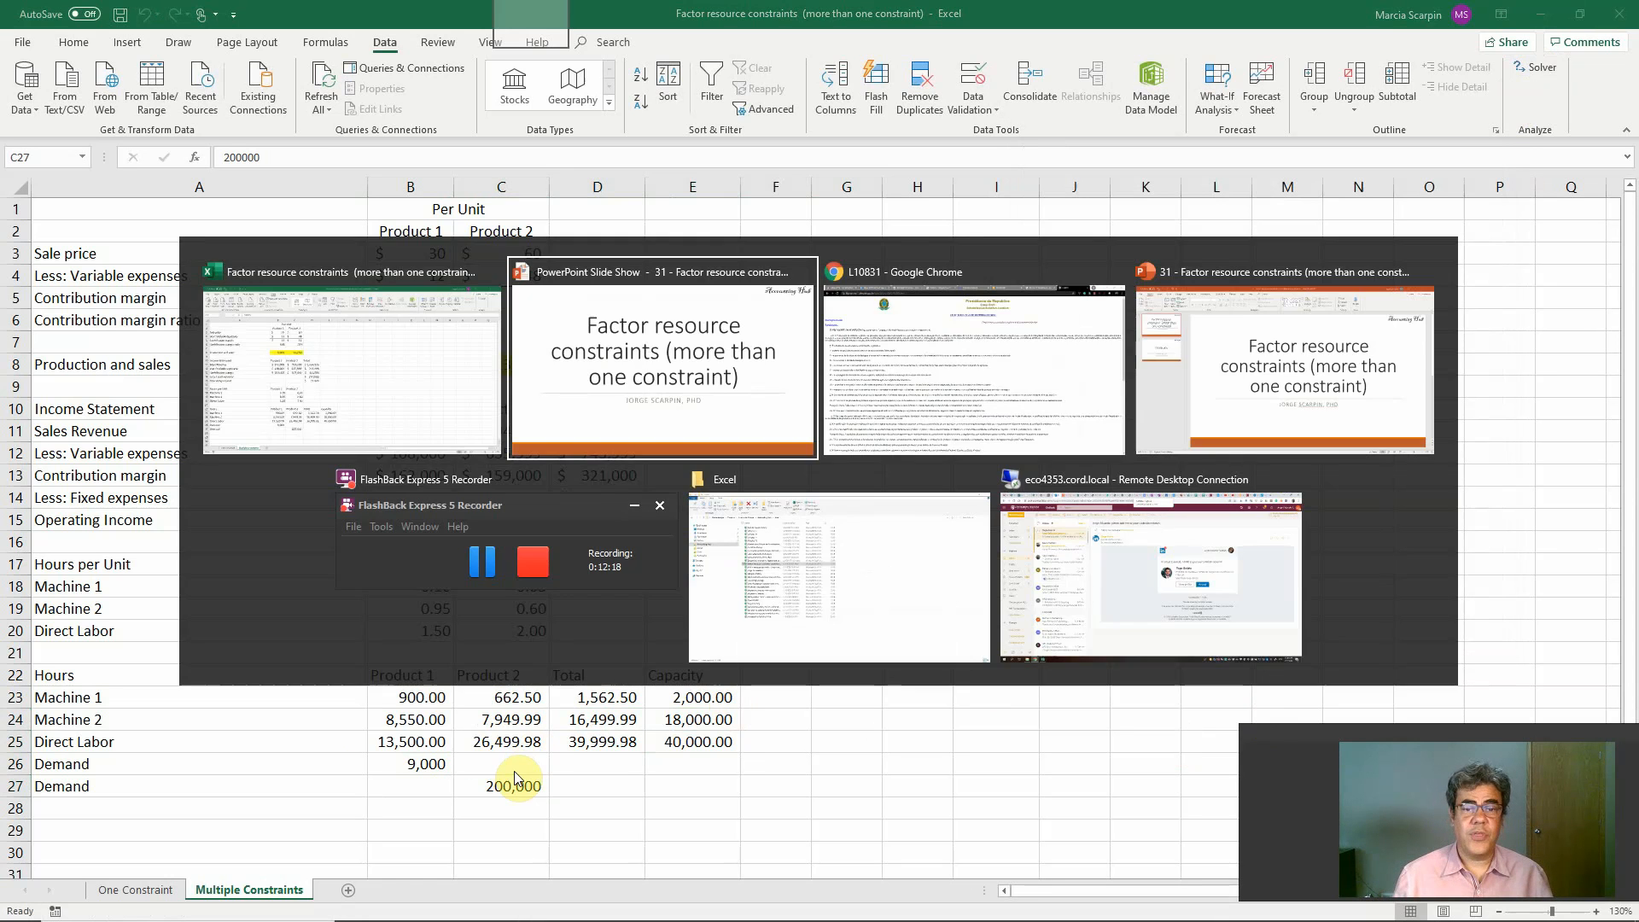
key(Right)
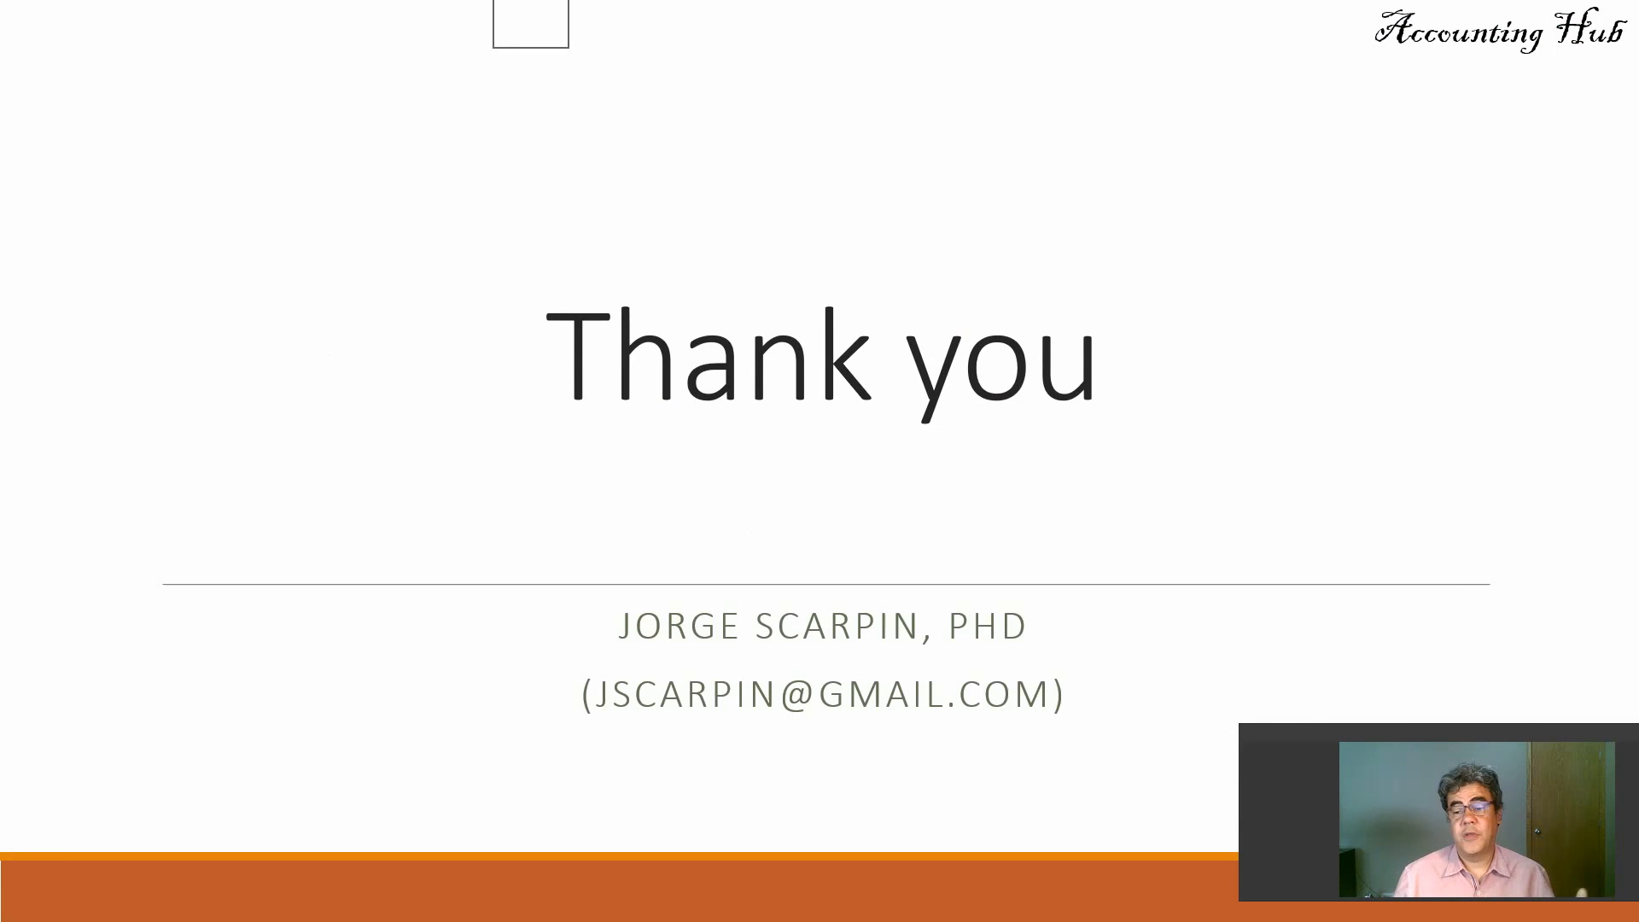